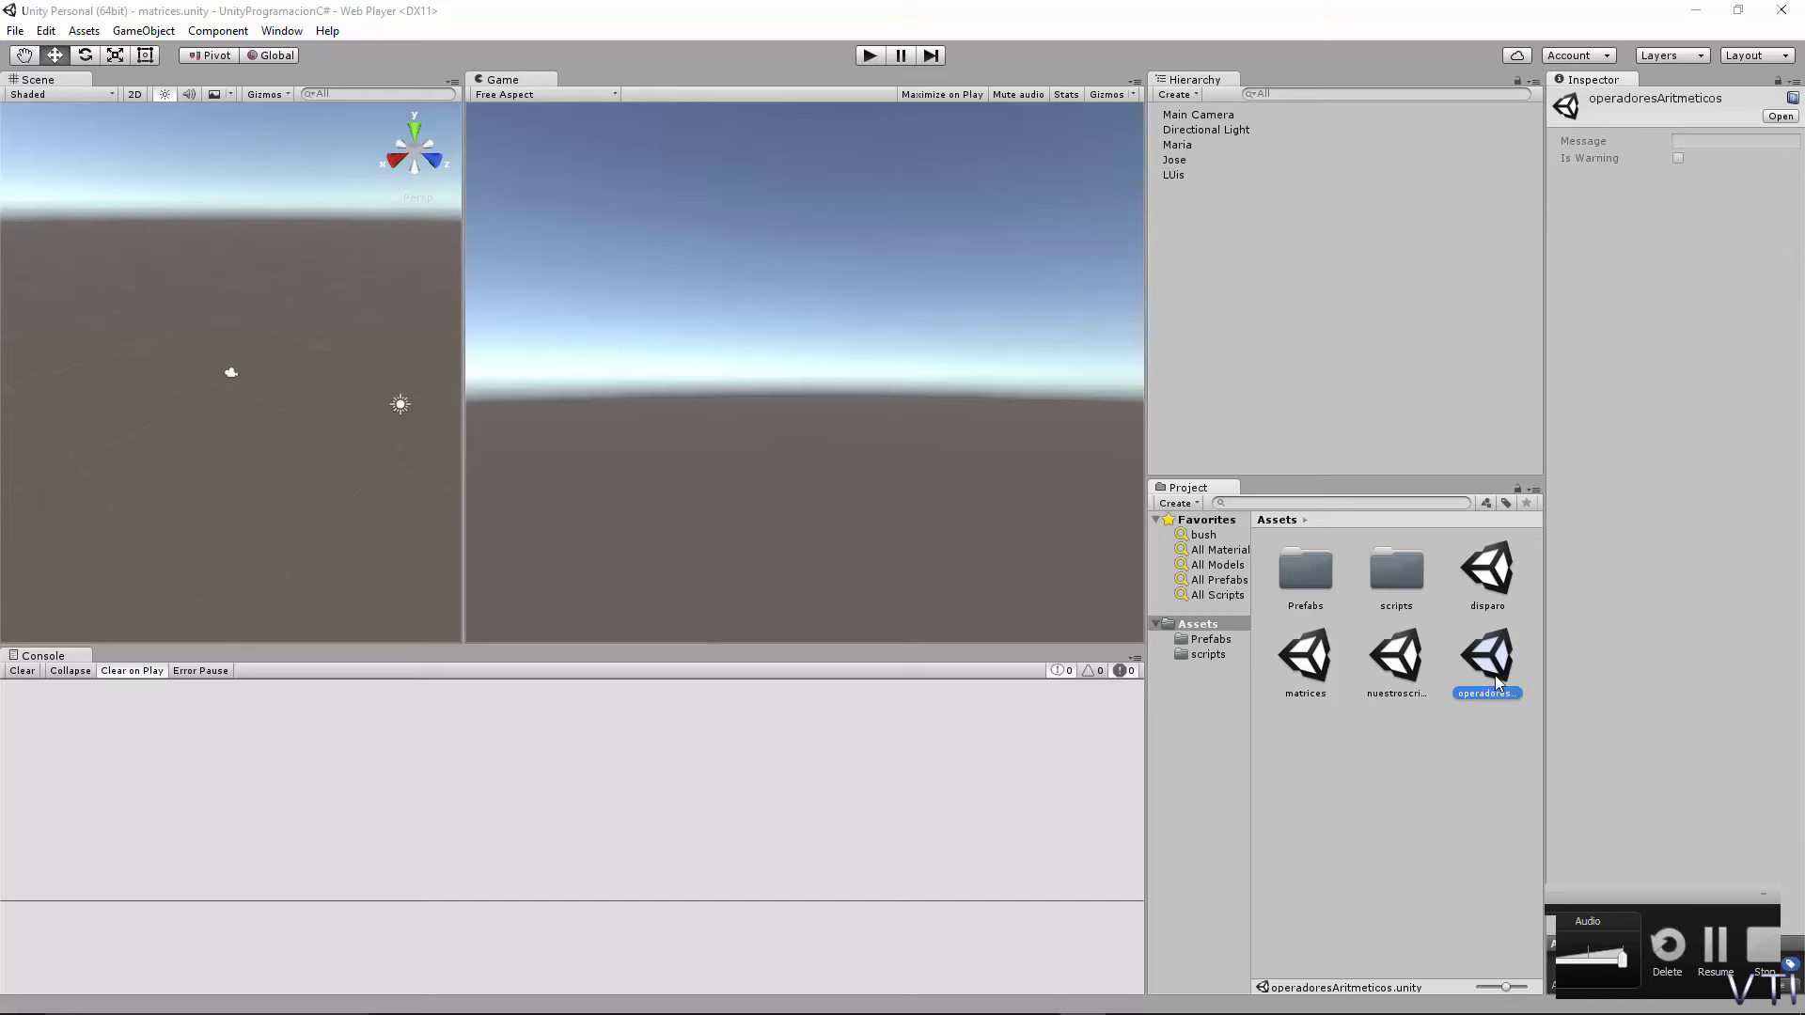
# Open the operadoresAritmeticos scene and select Main Camera.
pyautogui.click(15, 30)
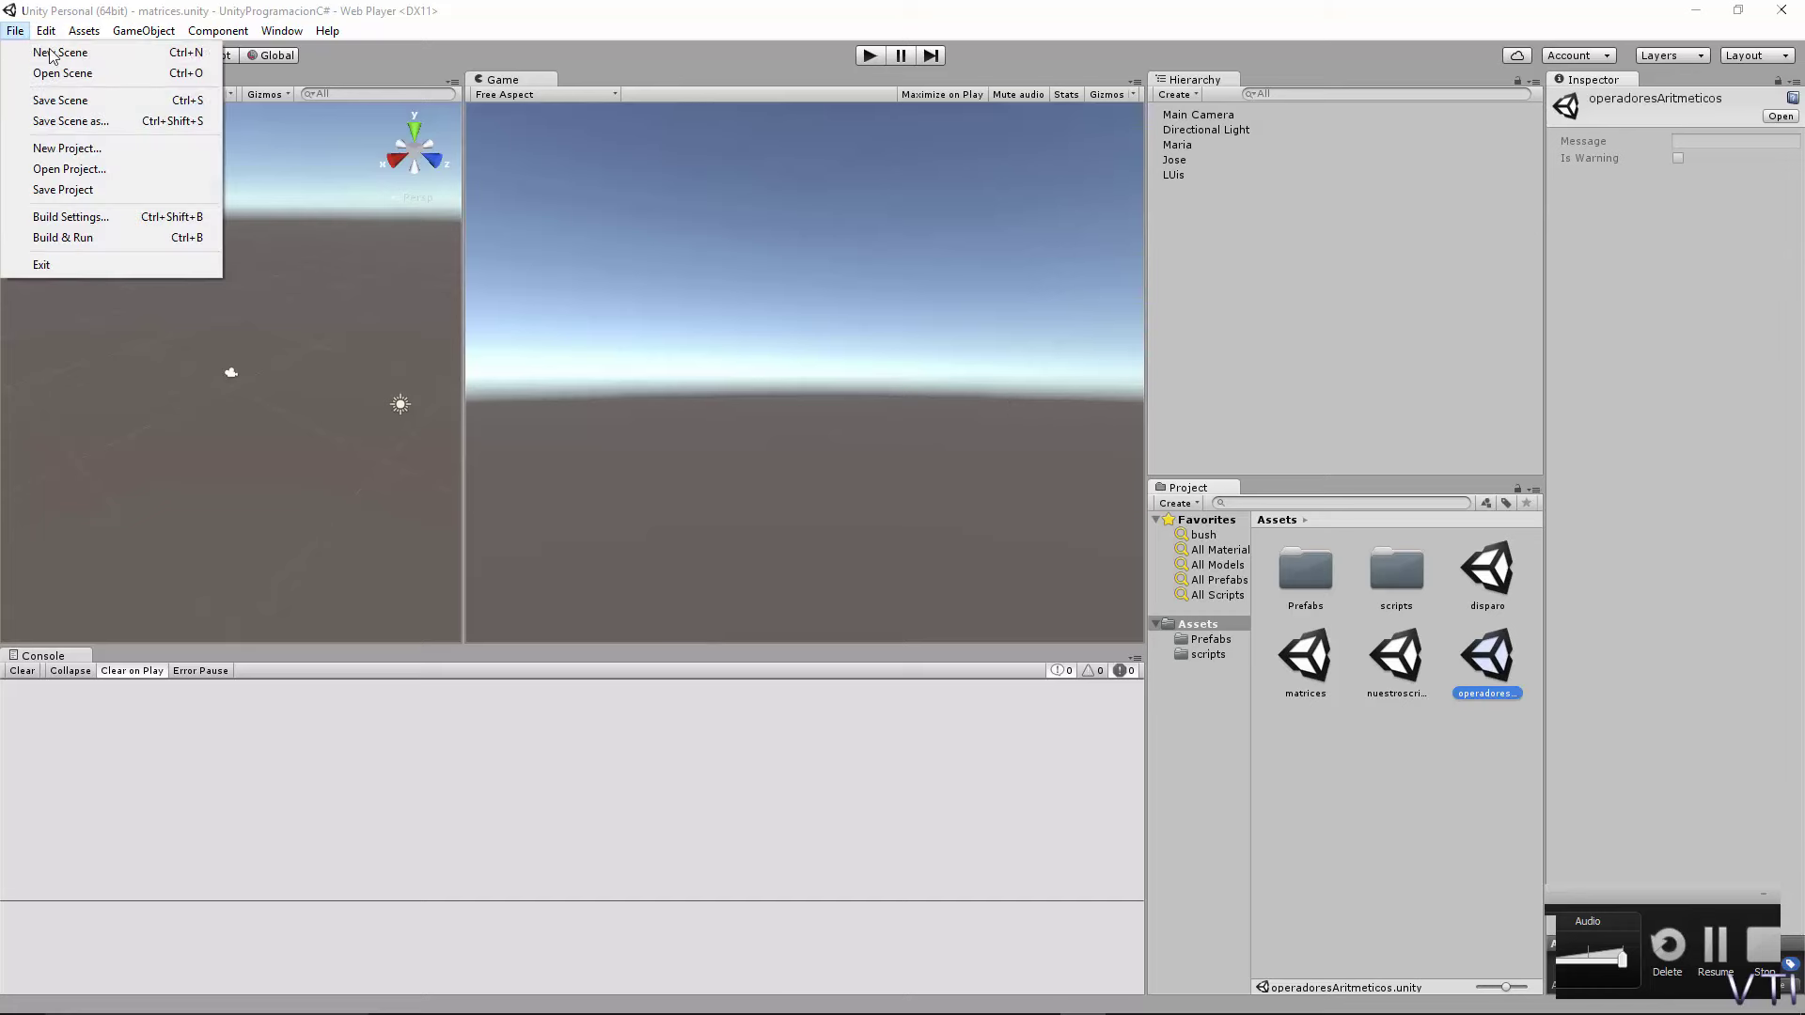
pyautogui.click(308, 51)
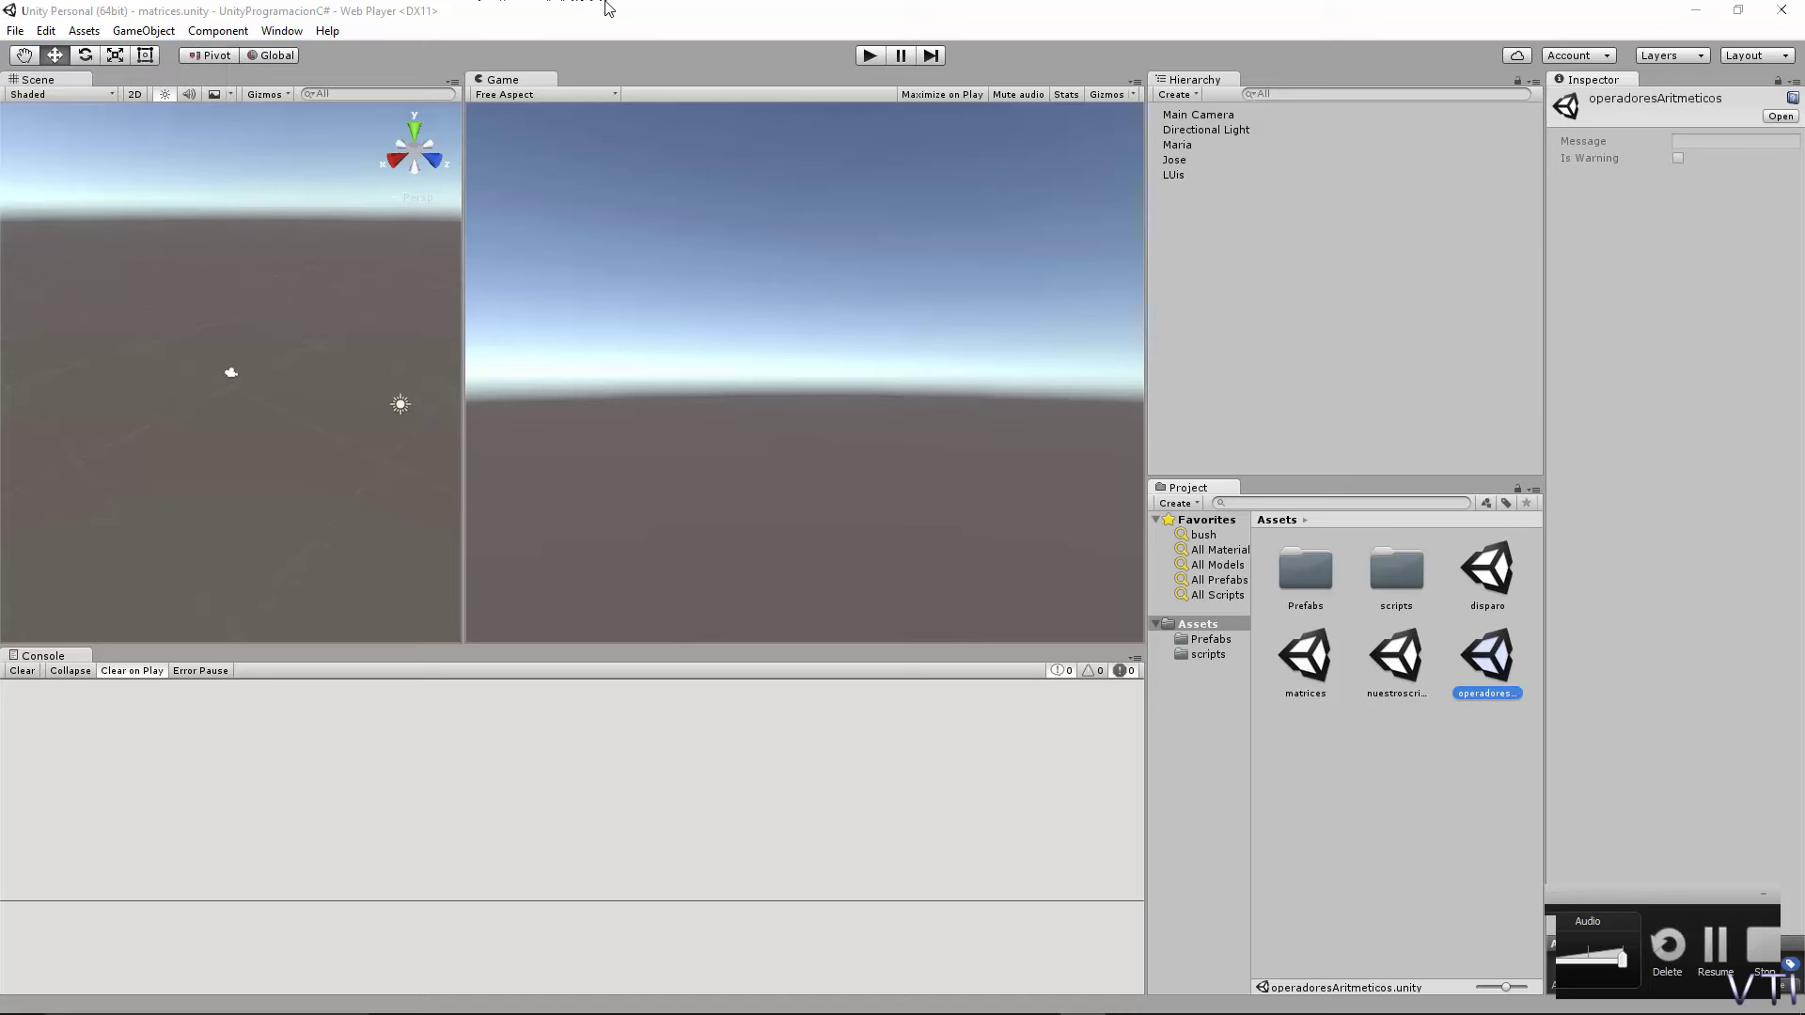
pyautogui.doubleClick(1495, 669)
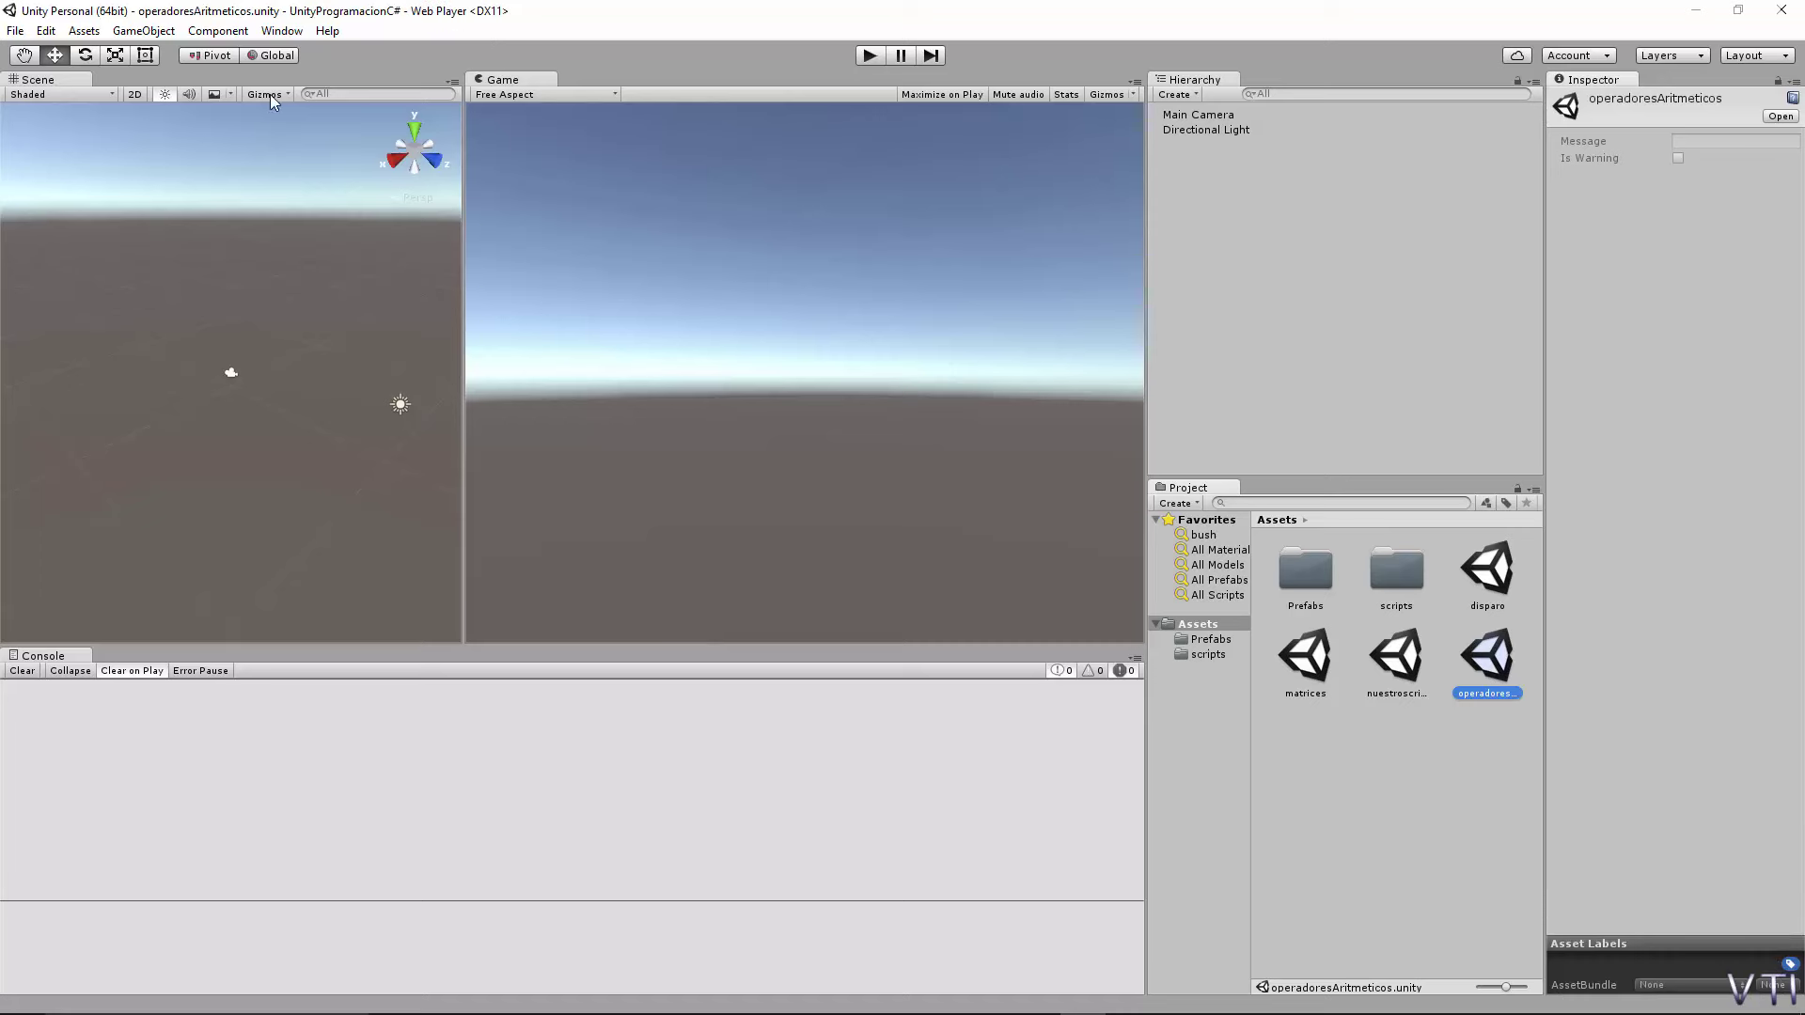
pyautogui.click(1222, 120)
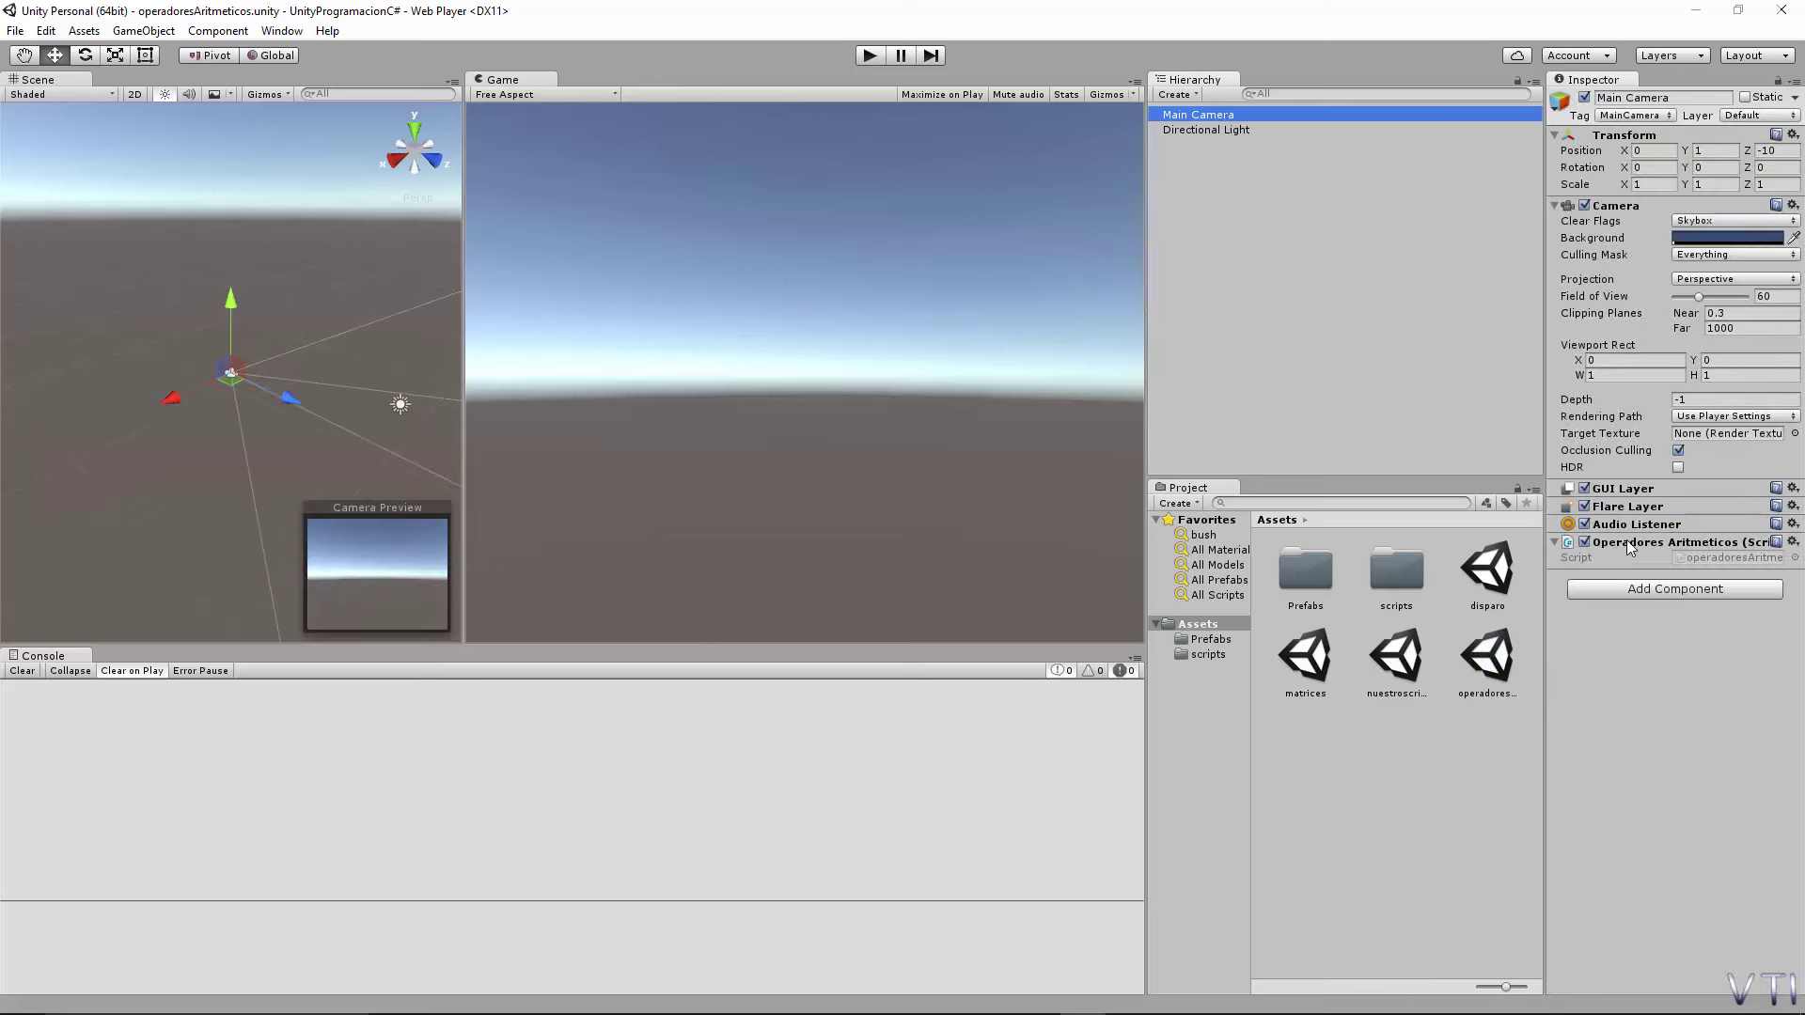
# Remove the Operadores Aritmeticos script component from Main Camera.
pyautogui.doubleClick(1392, 576)
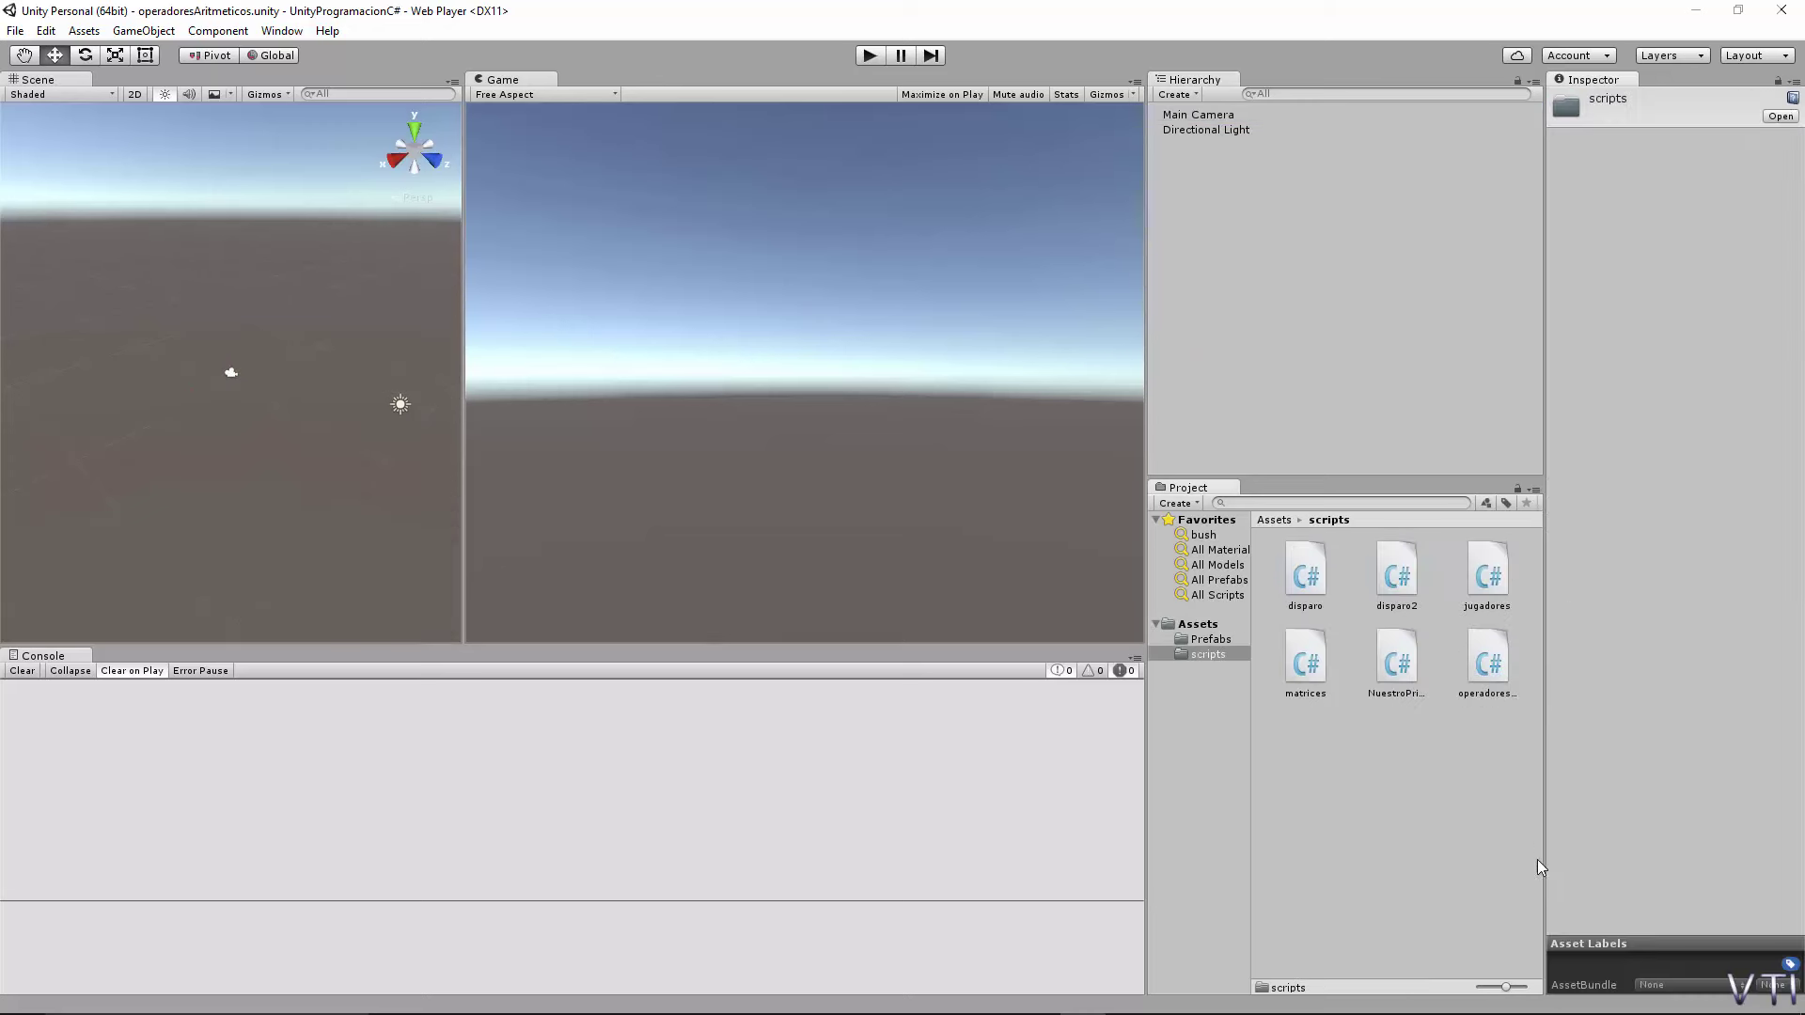
pyautogui.click(1209, 114)
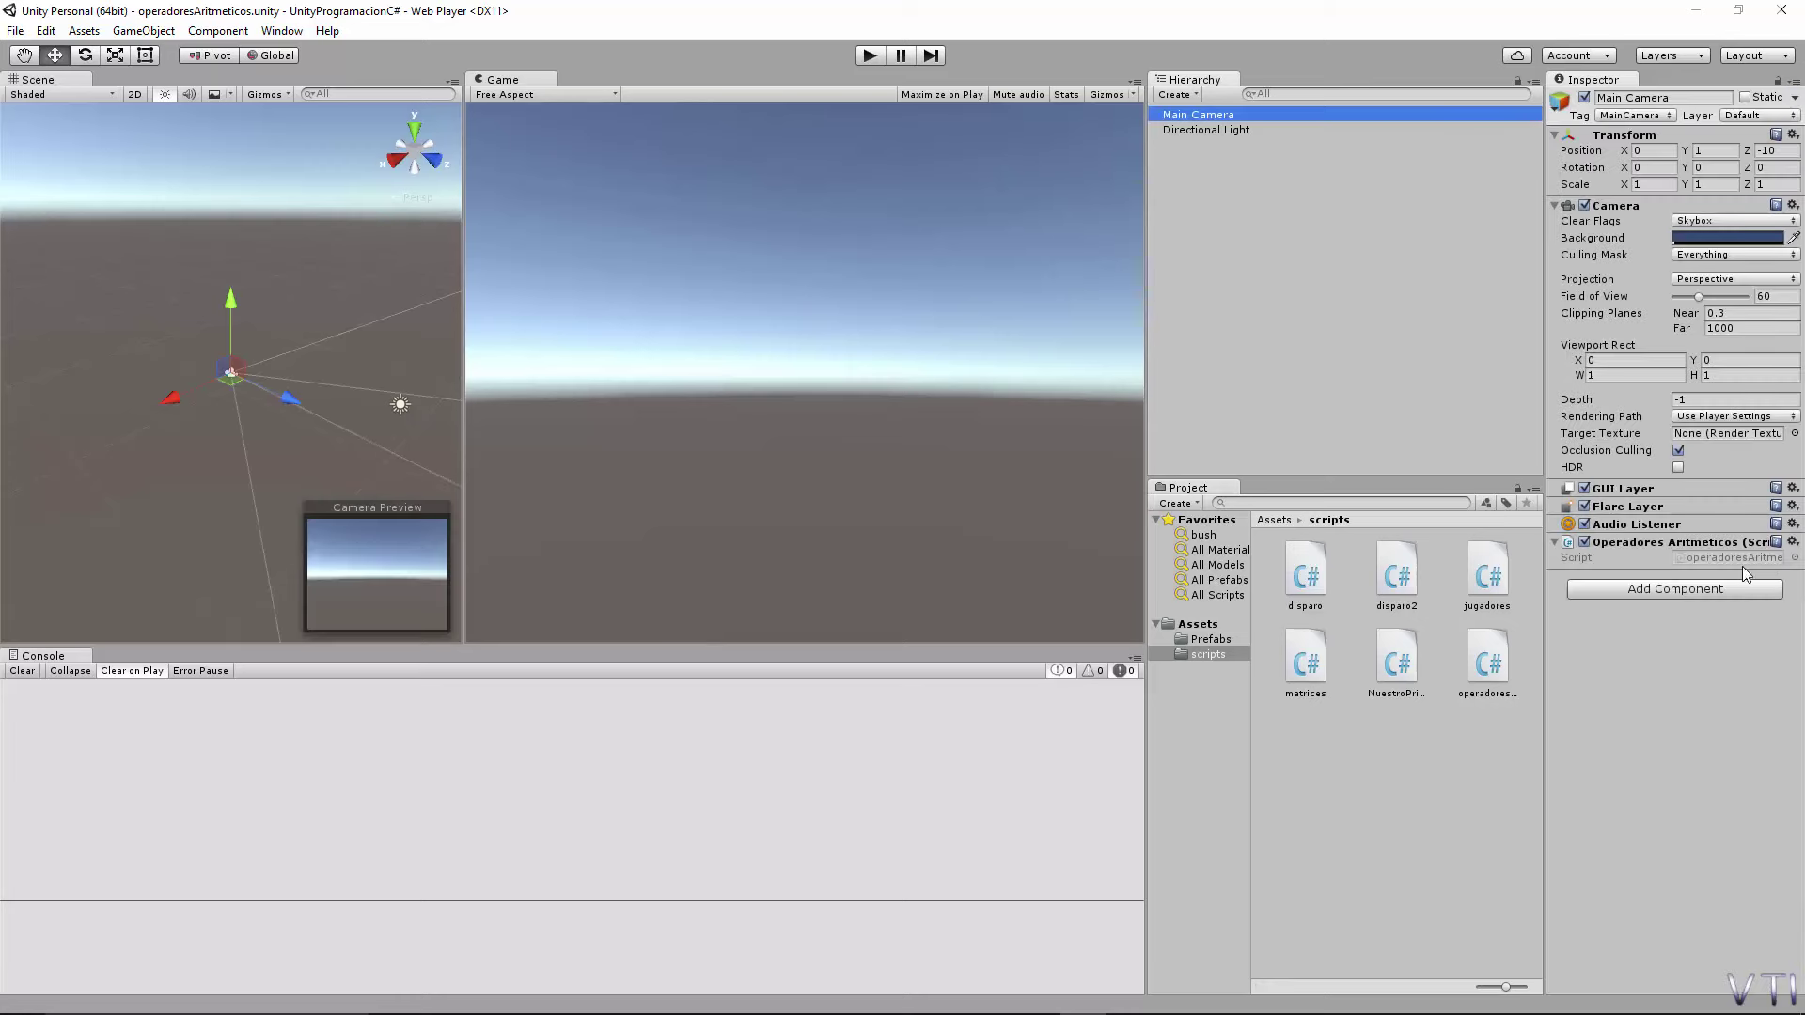
pyautogui.click(1792, 542)
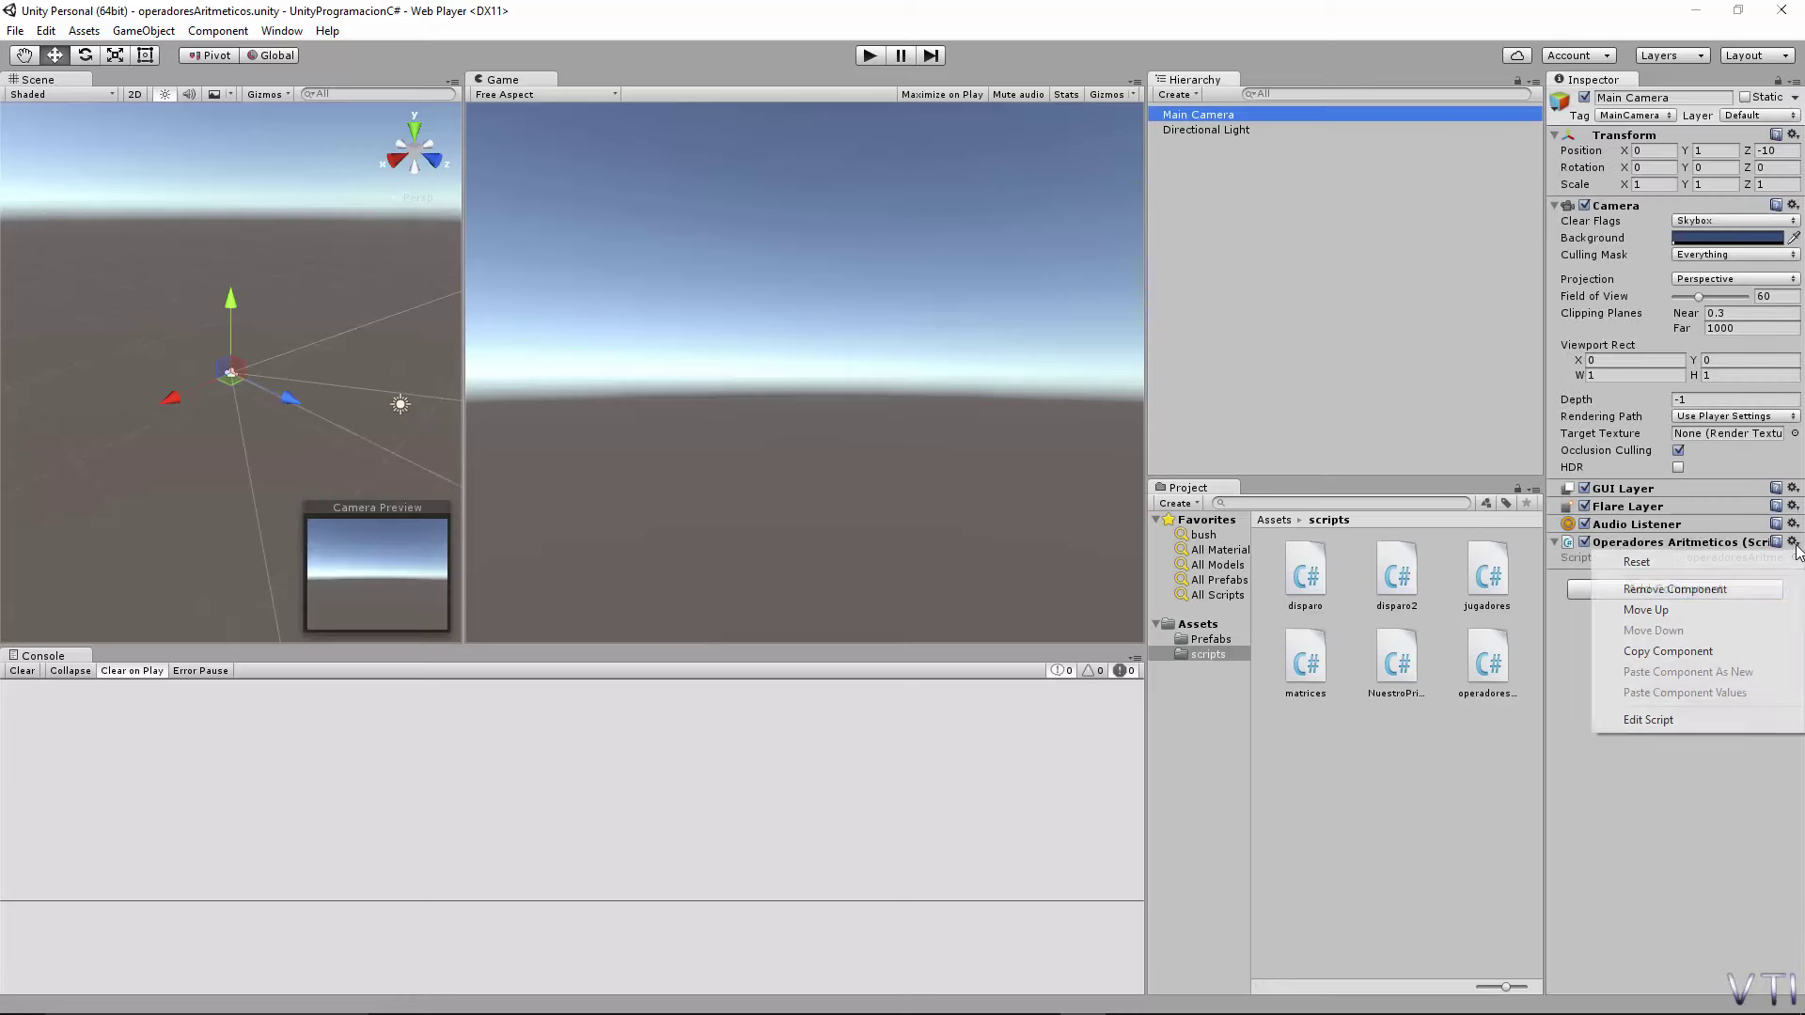
pyautogui.click(1703, 590)
# Create a new C# script in the scripts folder.
pyautogui.rightClick(1331, 820)
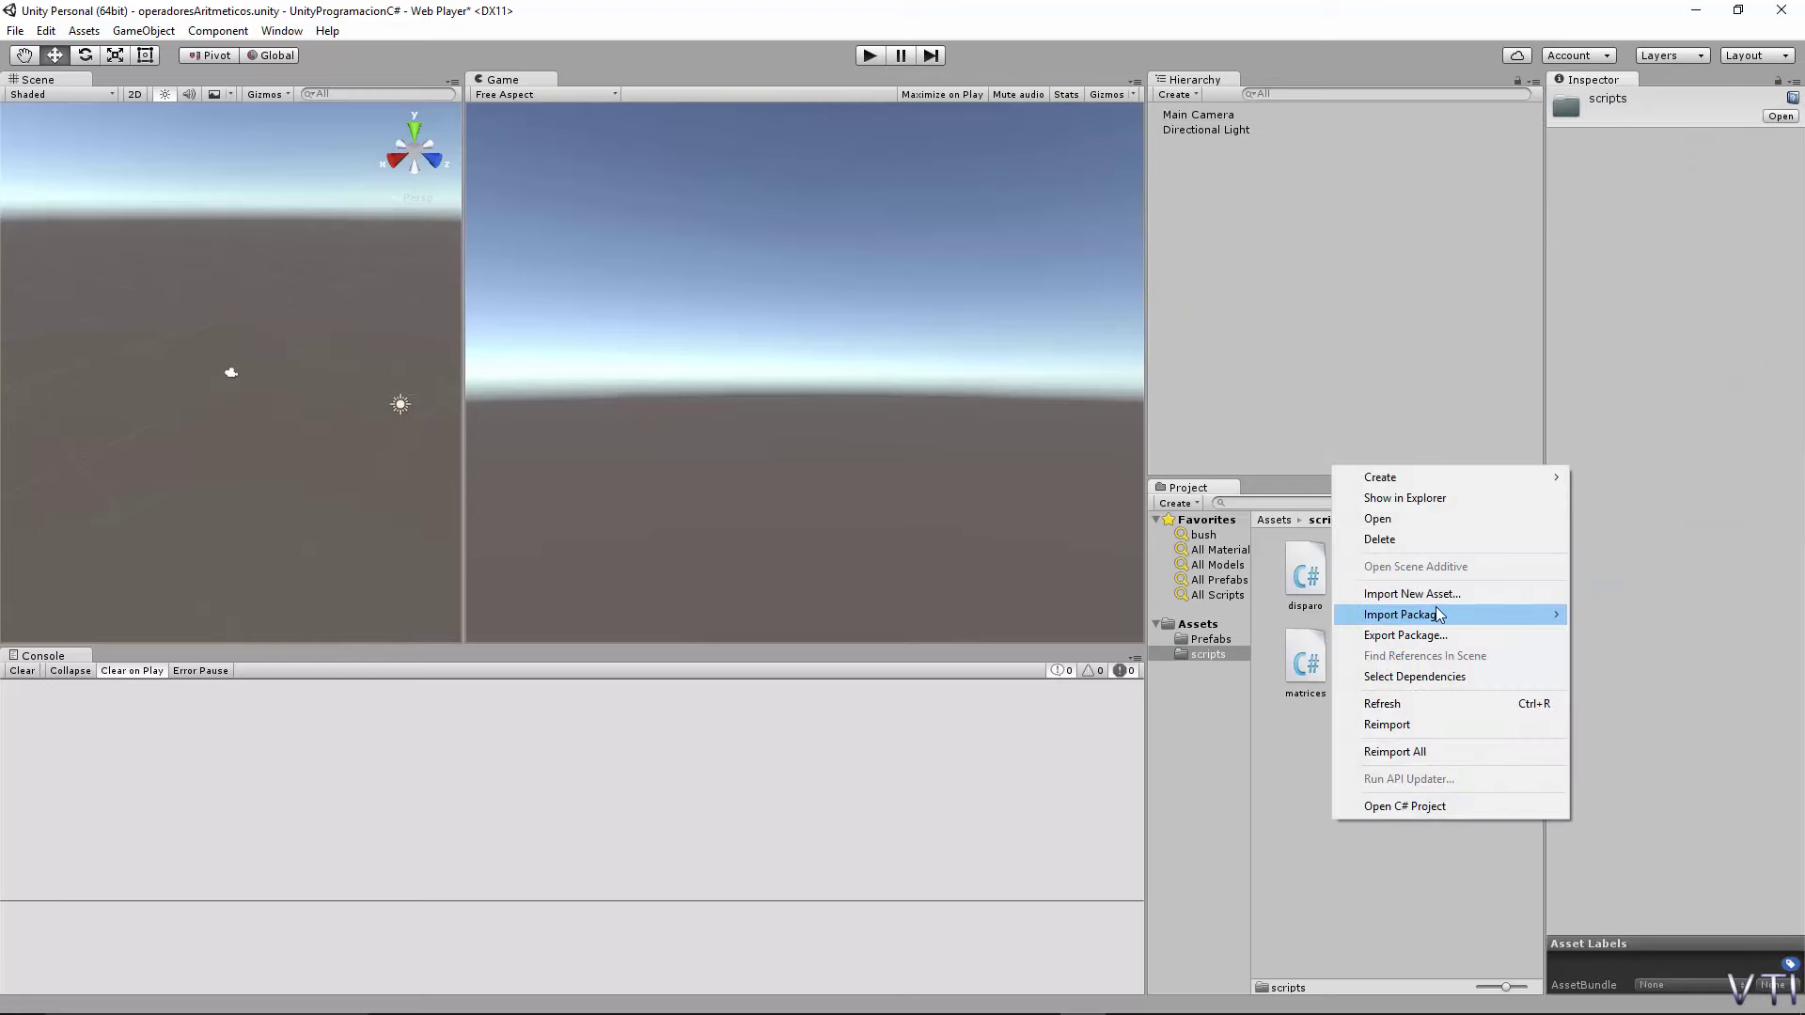
pyautogui.moveTo(1441, 477)
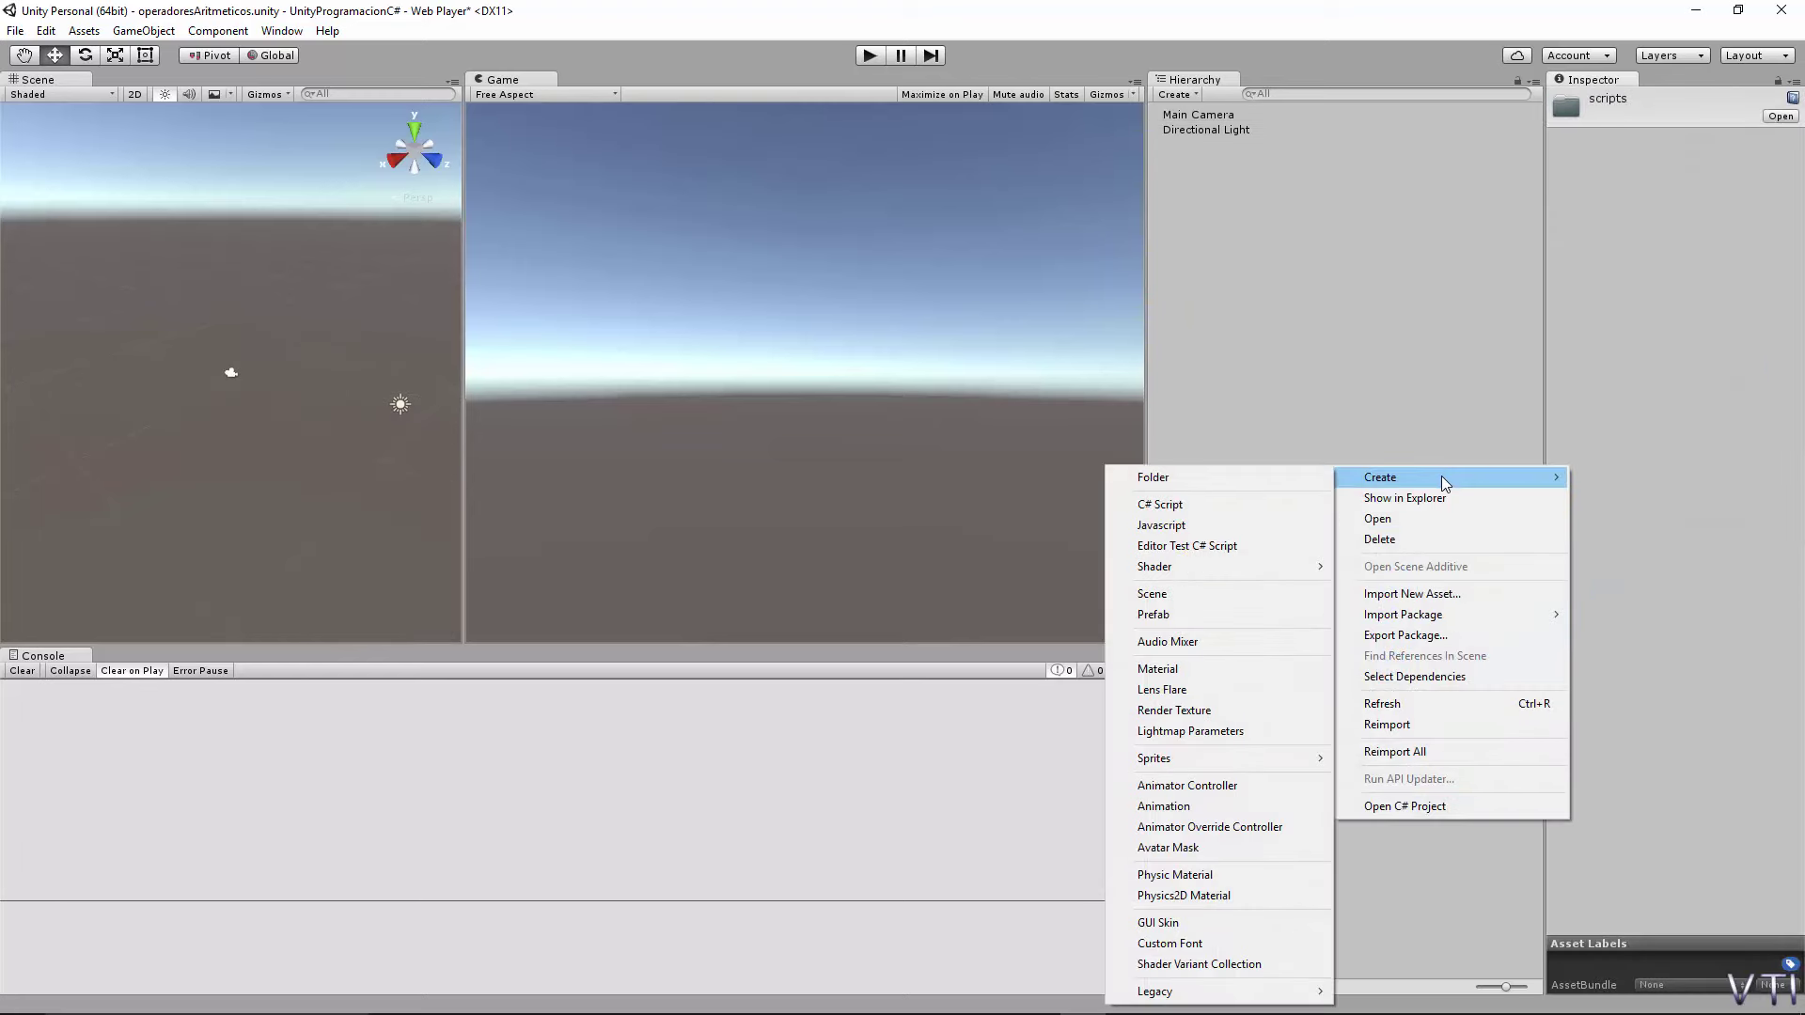
pyautogui.click(1174, 508)
pyautogui.write('operadores1')
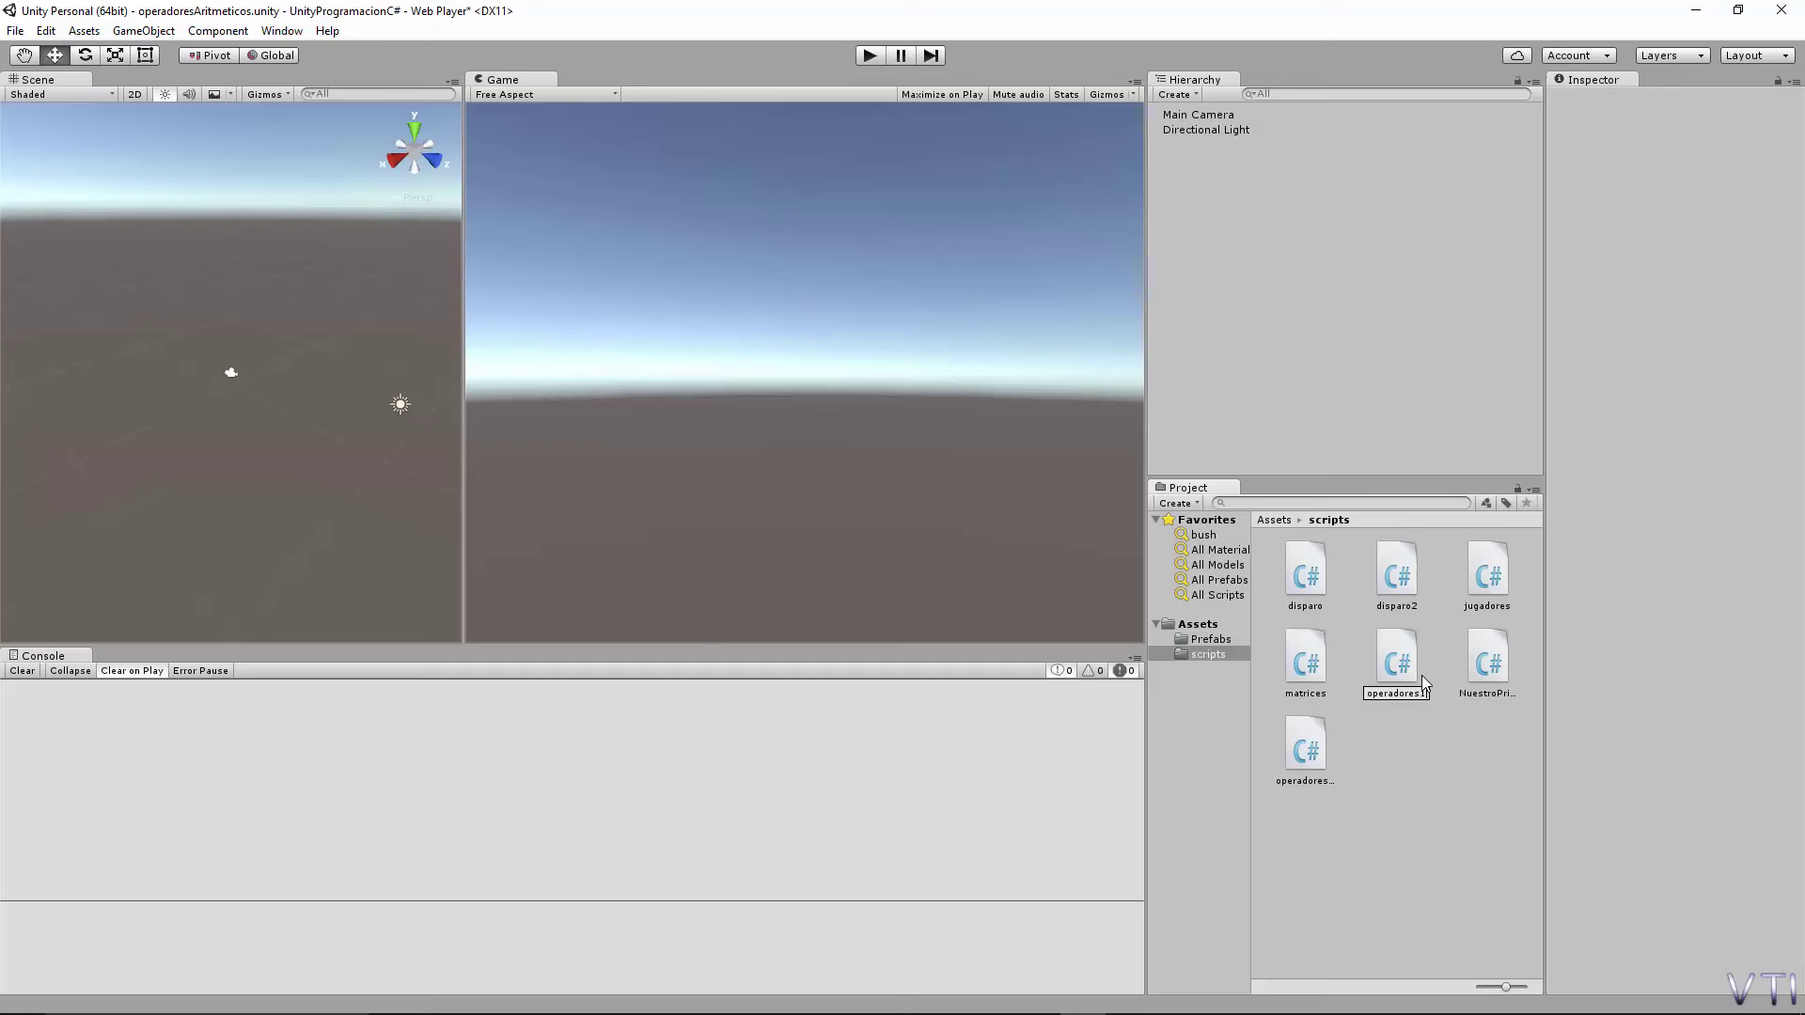
# Name the script operadores1 and delete its Update method.
pyautogui.press('Return')
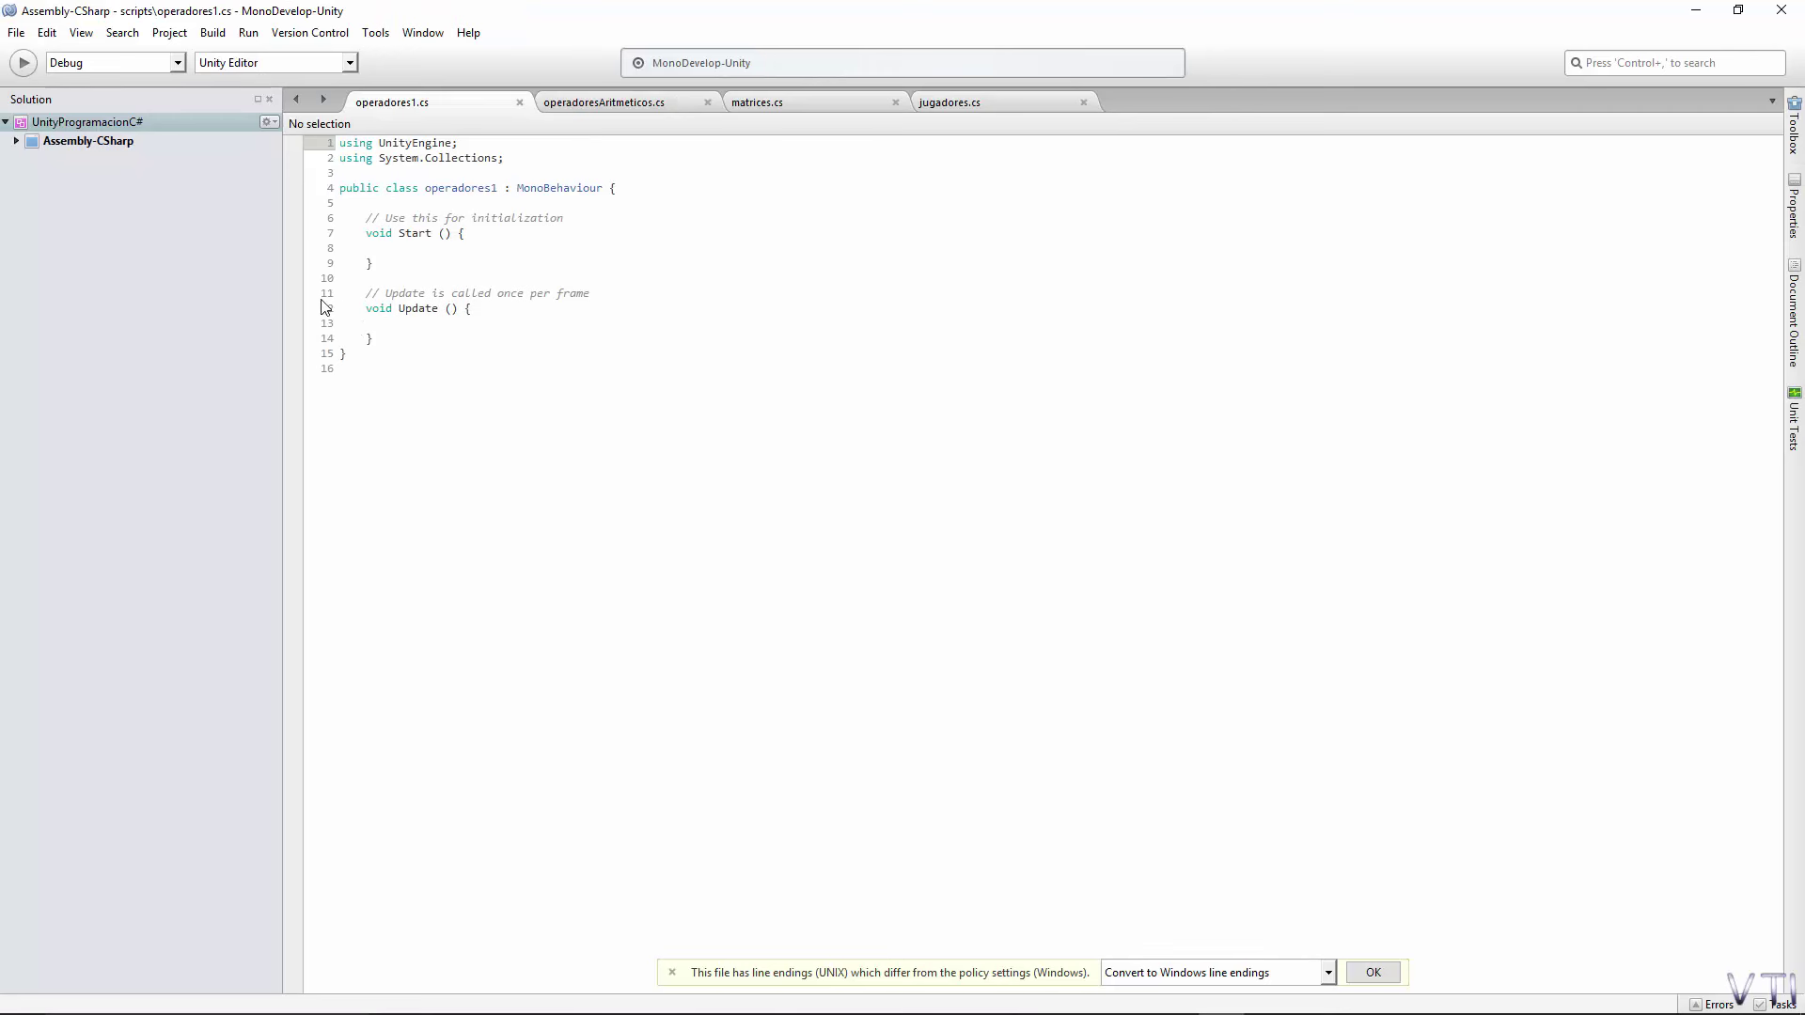
pyautogui.moveTo(392, 337); pyautogui.dragTo(366, 293)
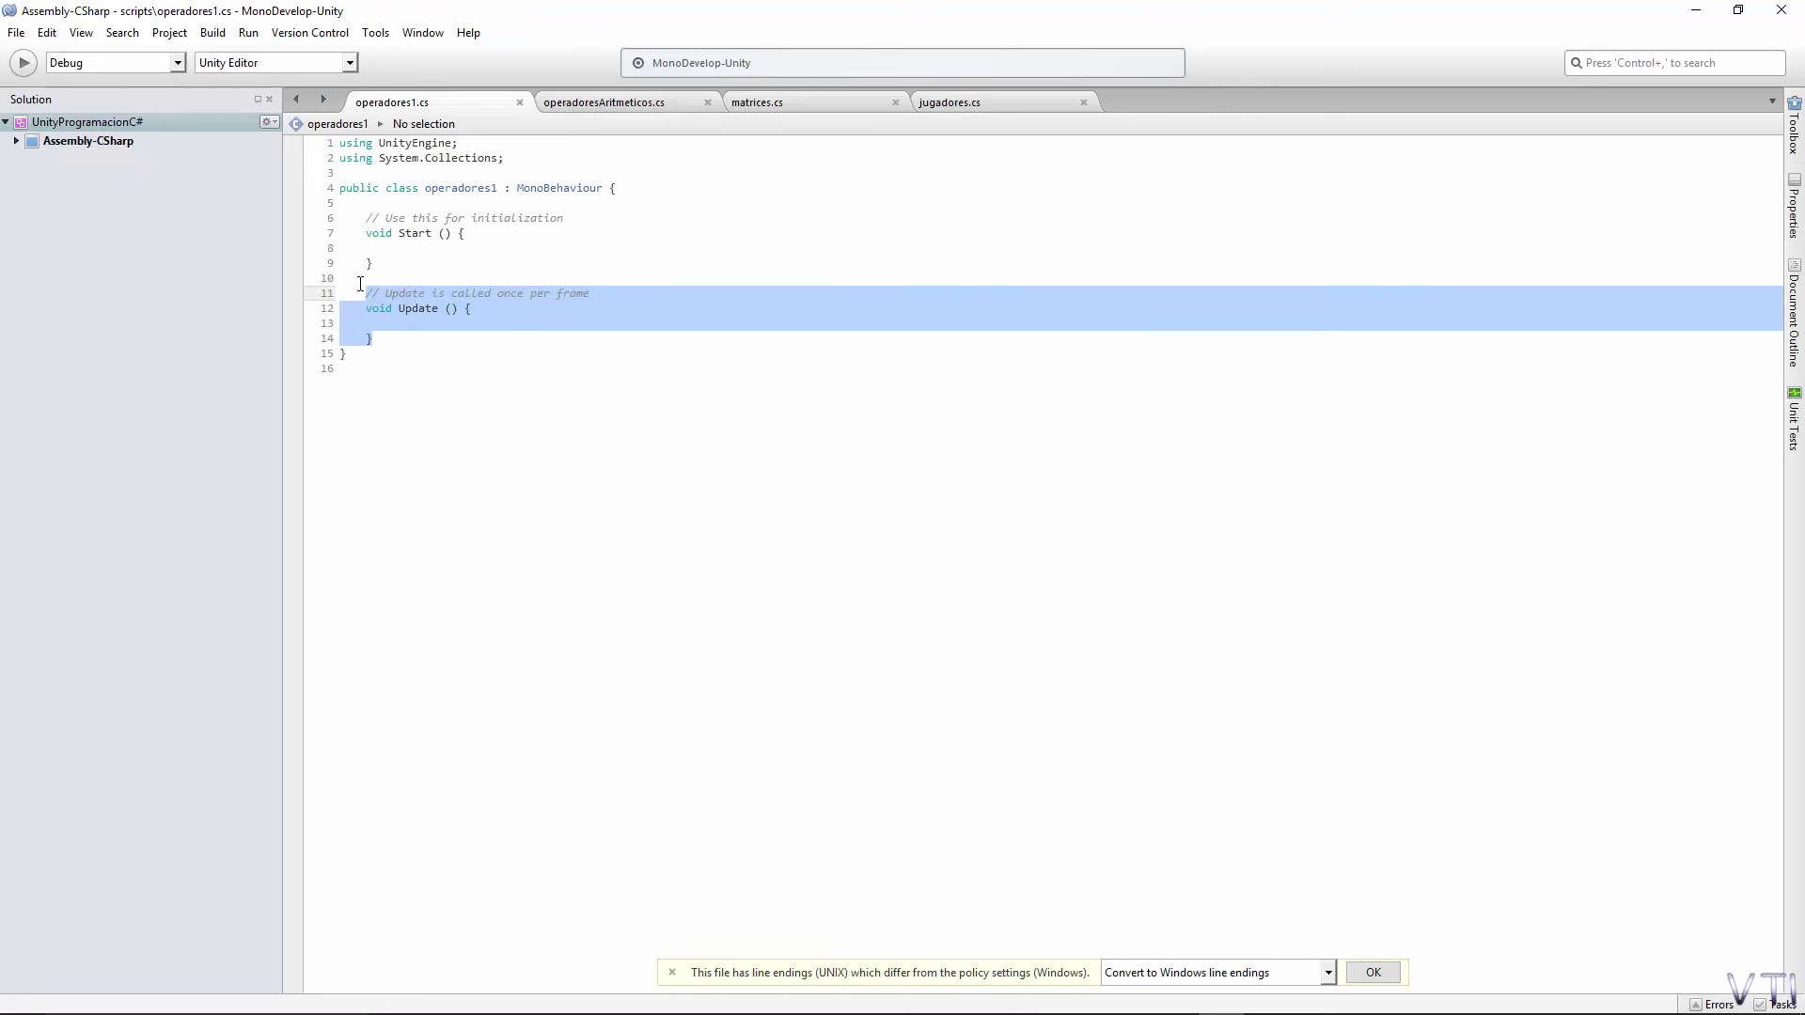
pyautogui.press('Delete')
# Replace the Start comment with 'operador de asignacion'.
pyautogui.click(417, 248)
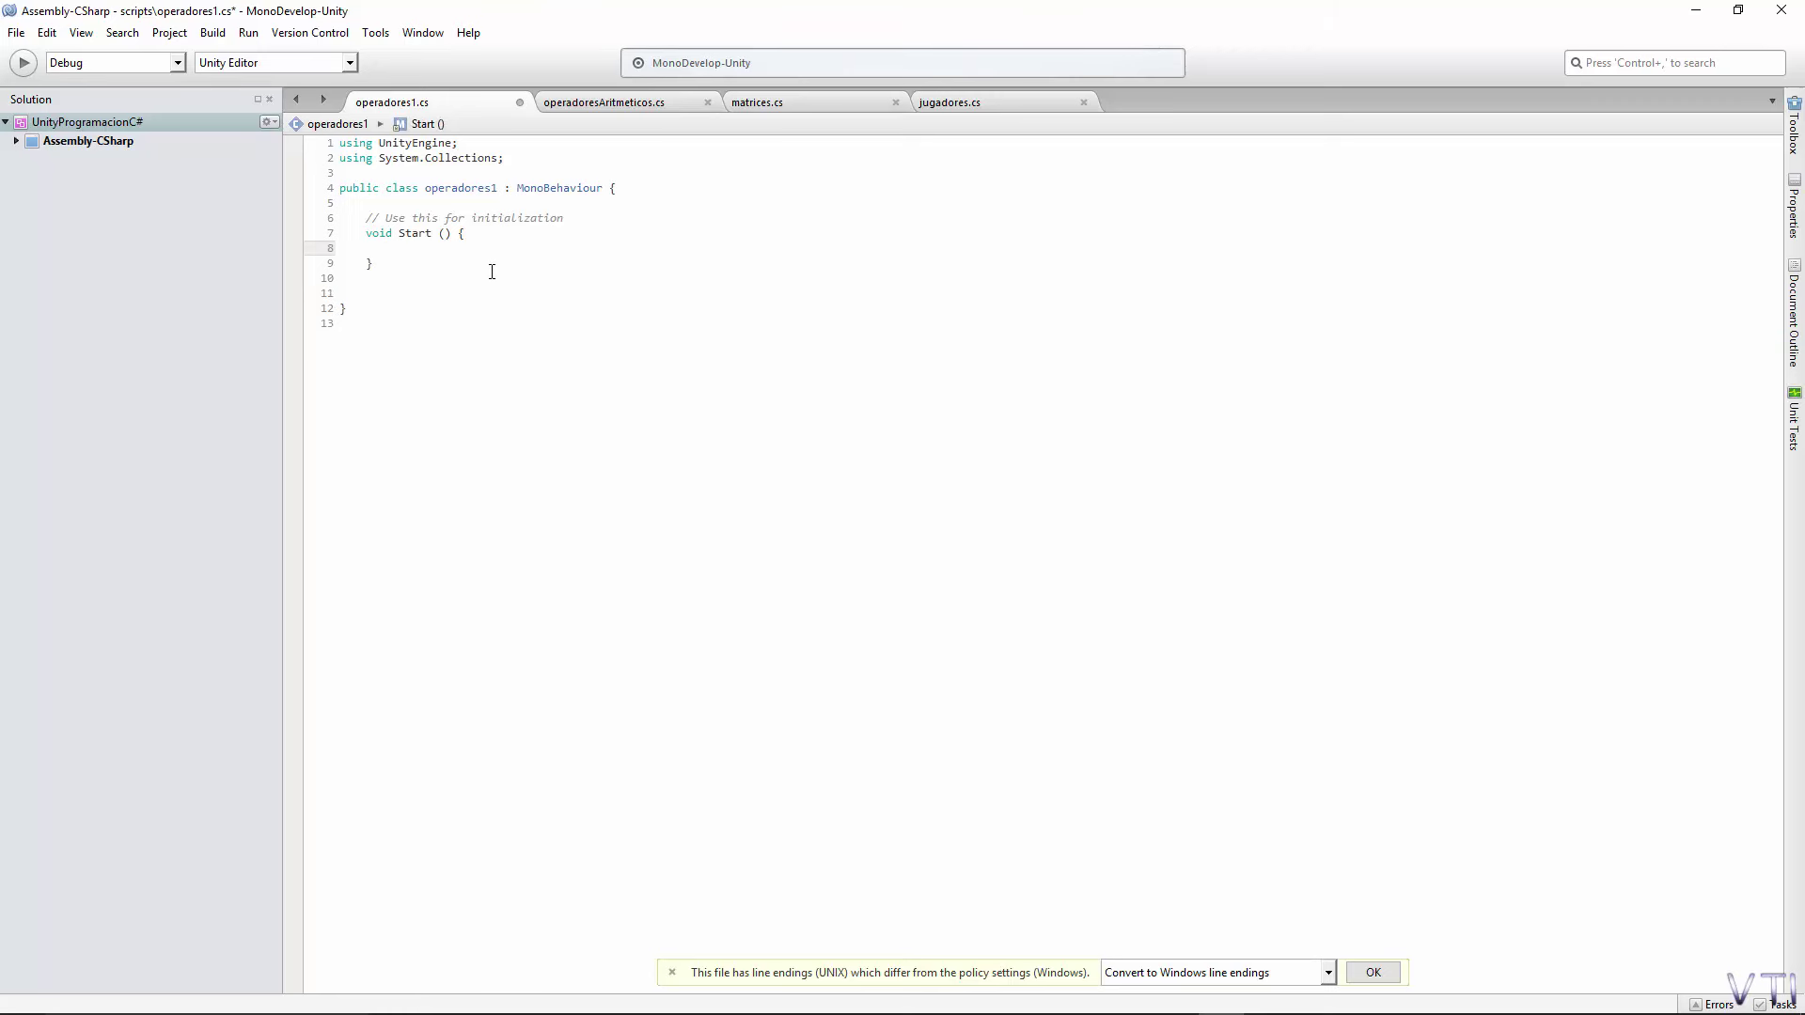
pyautogui.press('Return')
pyautogui.press('Up')
pyautogui.moveTo(572, 219); pyautogui.dragTo(408, 219)
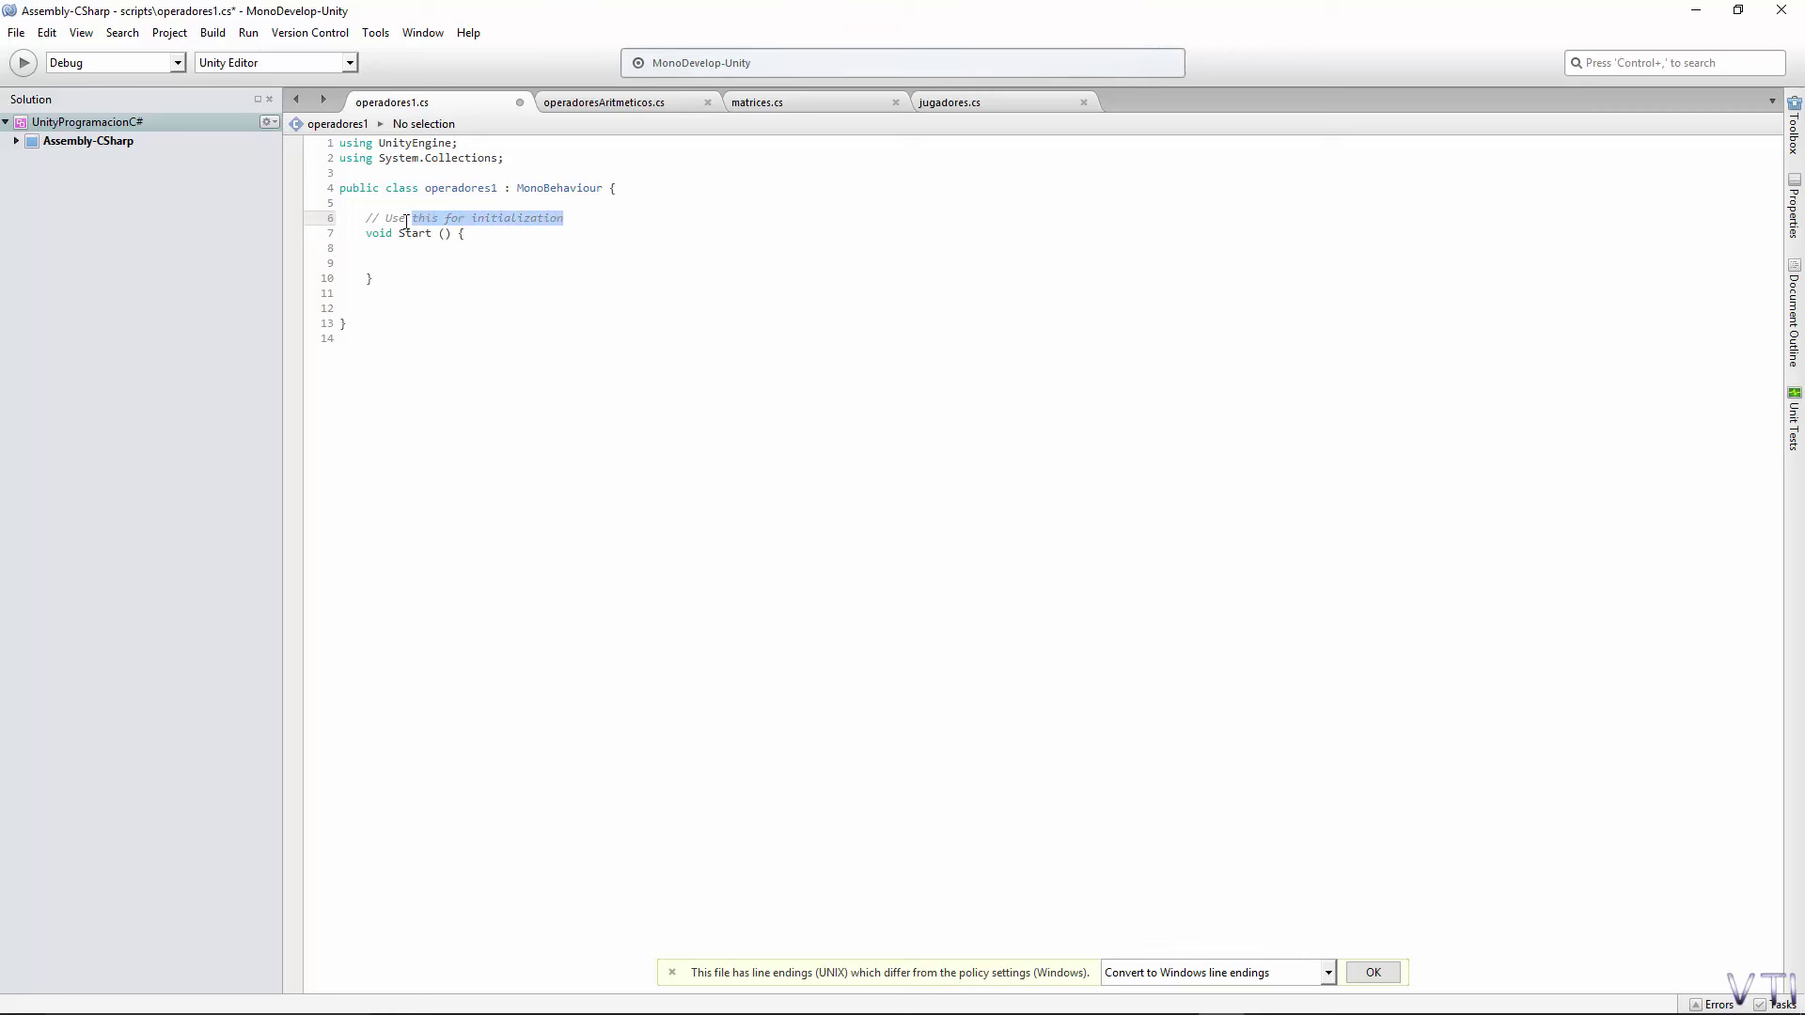
pyautogui.moveTo(407, 223); pyautogui.dragTo(385, 219)
pyautogui.write('operador')
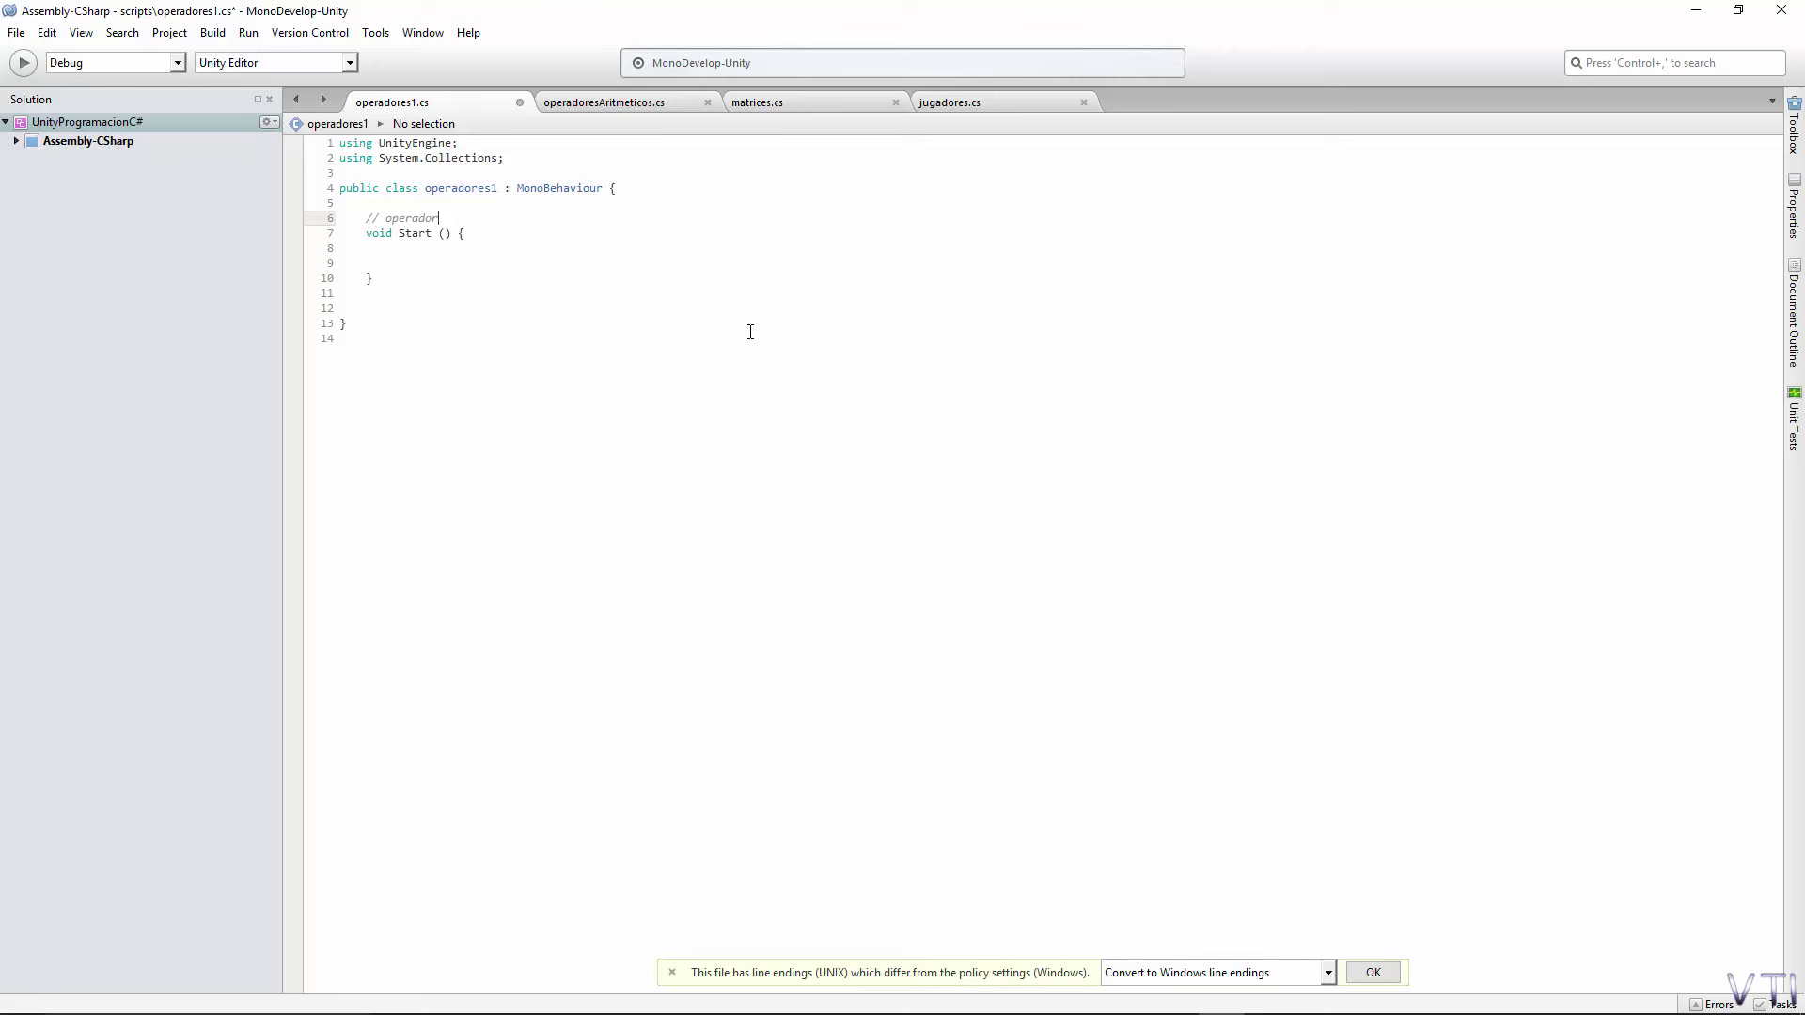
pyautogui.write('es')
pyautogui.press('BackSpace')
pyautogui.press('BackSpace')
pyautogui.press('BackSpace')
pyautogui.write('de a')
pyautogui.write('signacion')
pyautogui.click(511, 234)
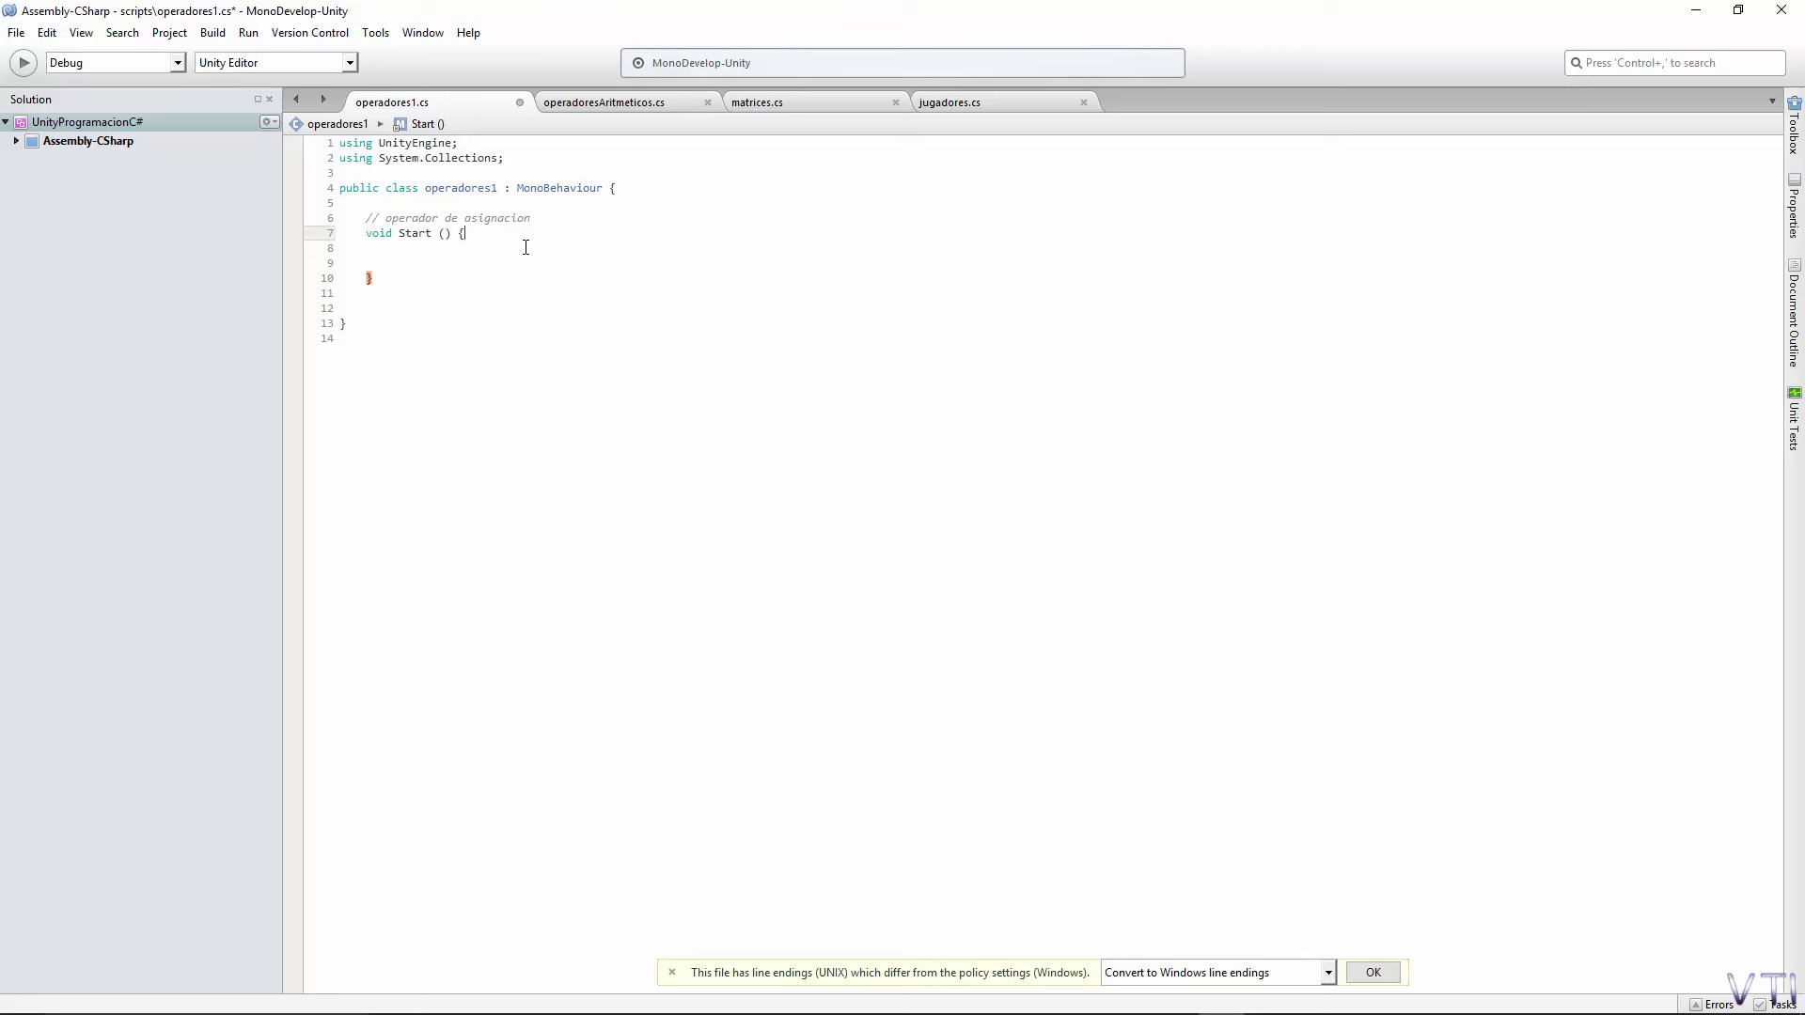
# Declare int edadLuis = 25 and int edadAntonio = 30 inside Start.
pyautogui.press('Return')
pyautogui.press('Return')
pyautogui.write('int edad')
pyautogui.write('LUi')
pyautogui.press('BackSpace')
pyautogui.press('BackSpace')
pyautogui.write('uis ')
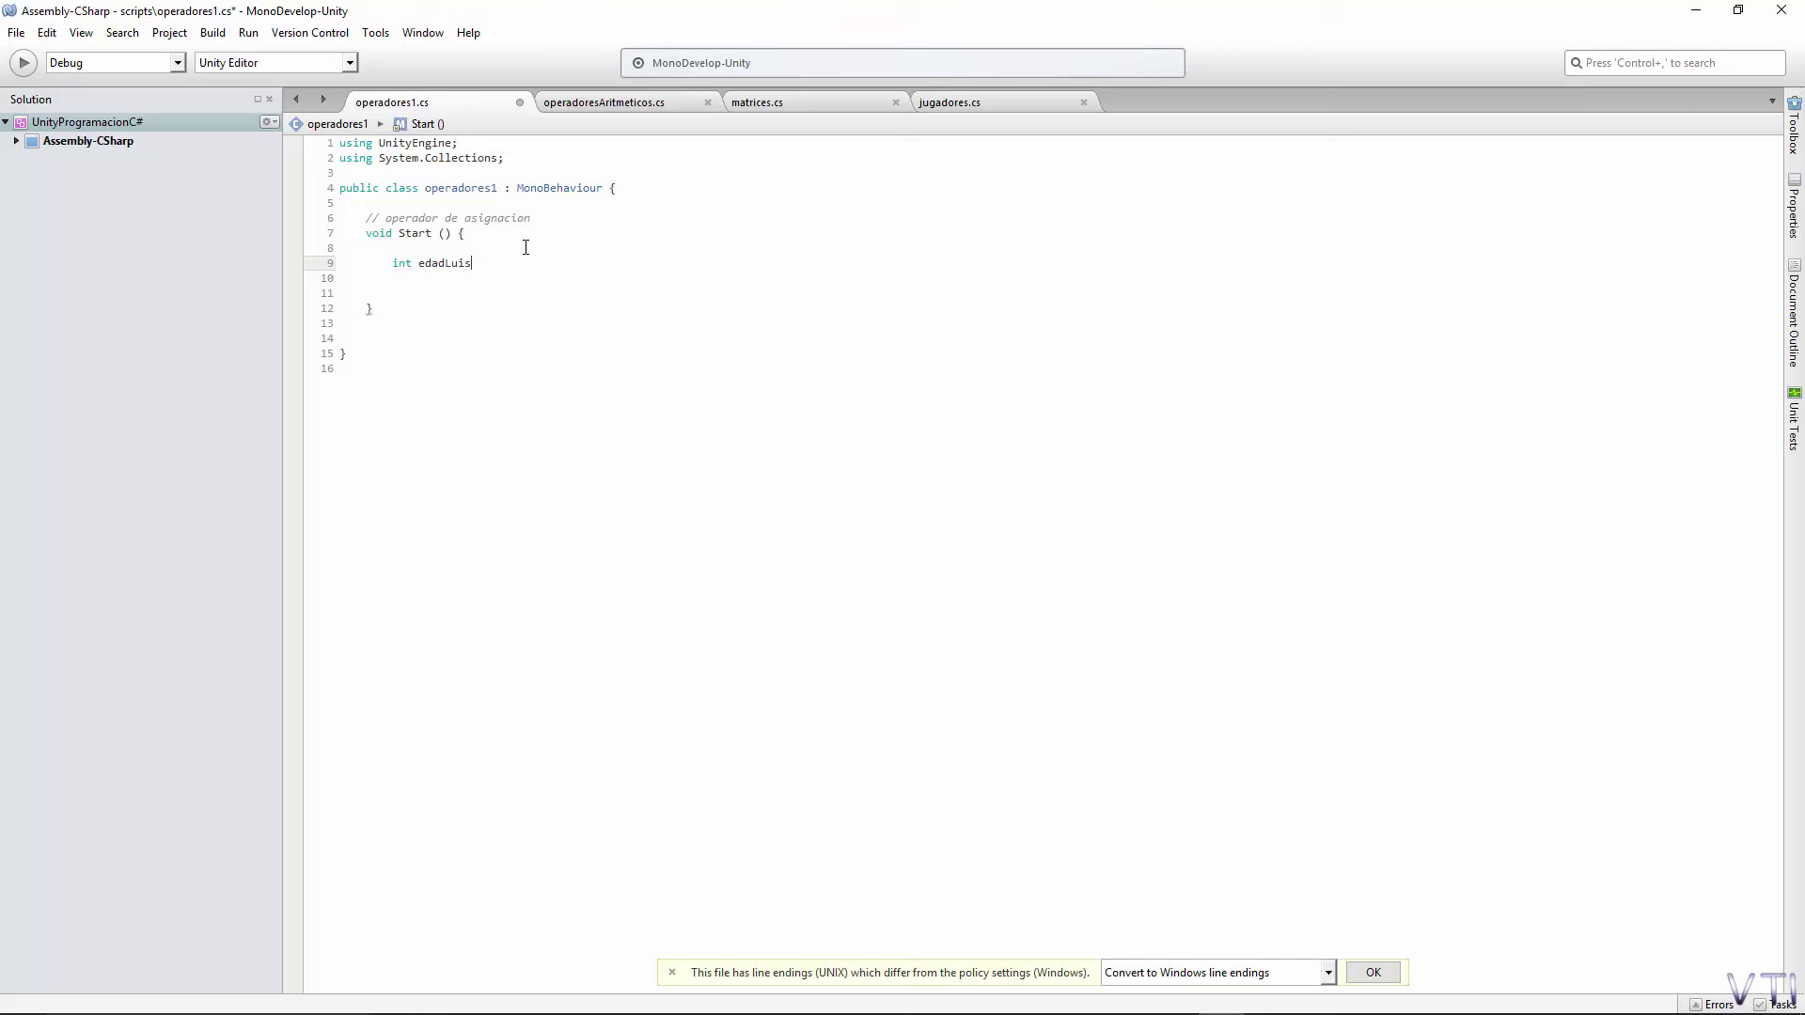
pyautogui.write('= ')
pyautogui.write('25;')
pyautogui.press('Return')
pyautogui.write('int edad')
pyautogui.write('Ano')
pyautogui.write('onio')
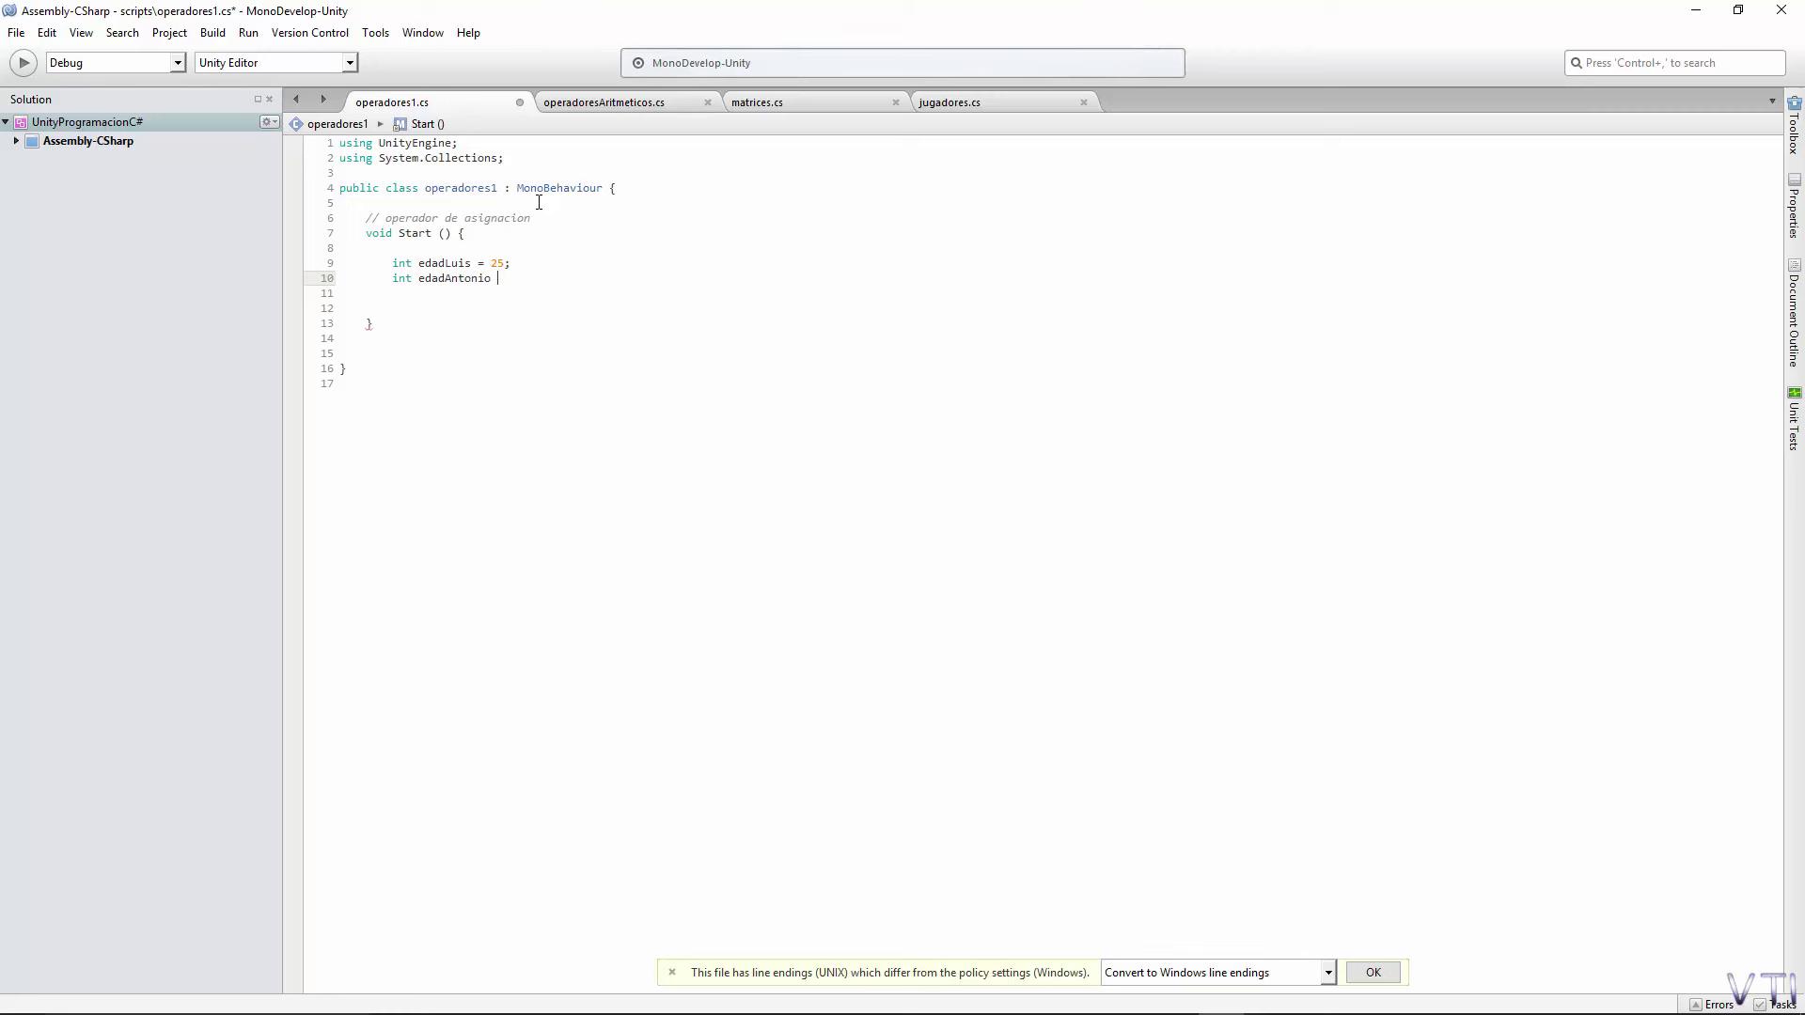
pyautogui.write('0')
pyautogui.write(';')
pyautogui.moveTo(484, 263); pyautogui.dragTo(471, 263)
pyautogui.click(500, 266)
pyautogui.click(537, 224)
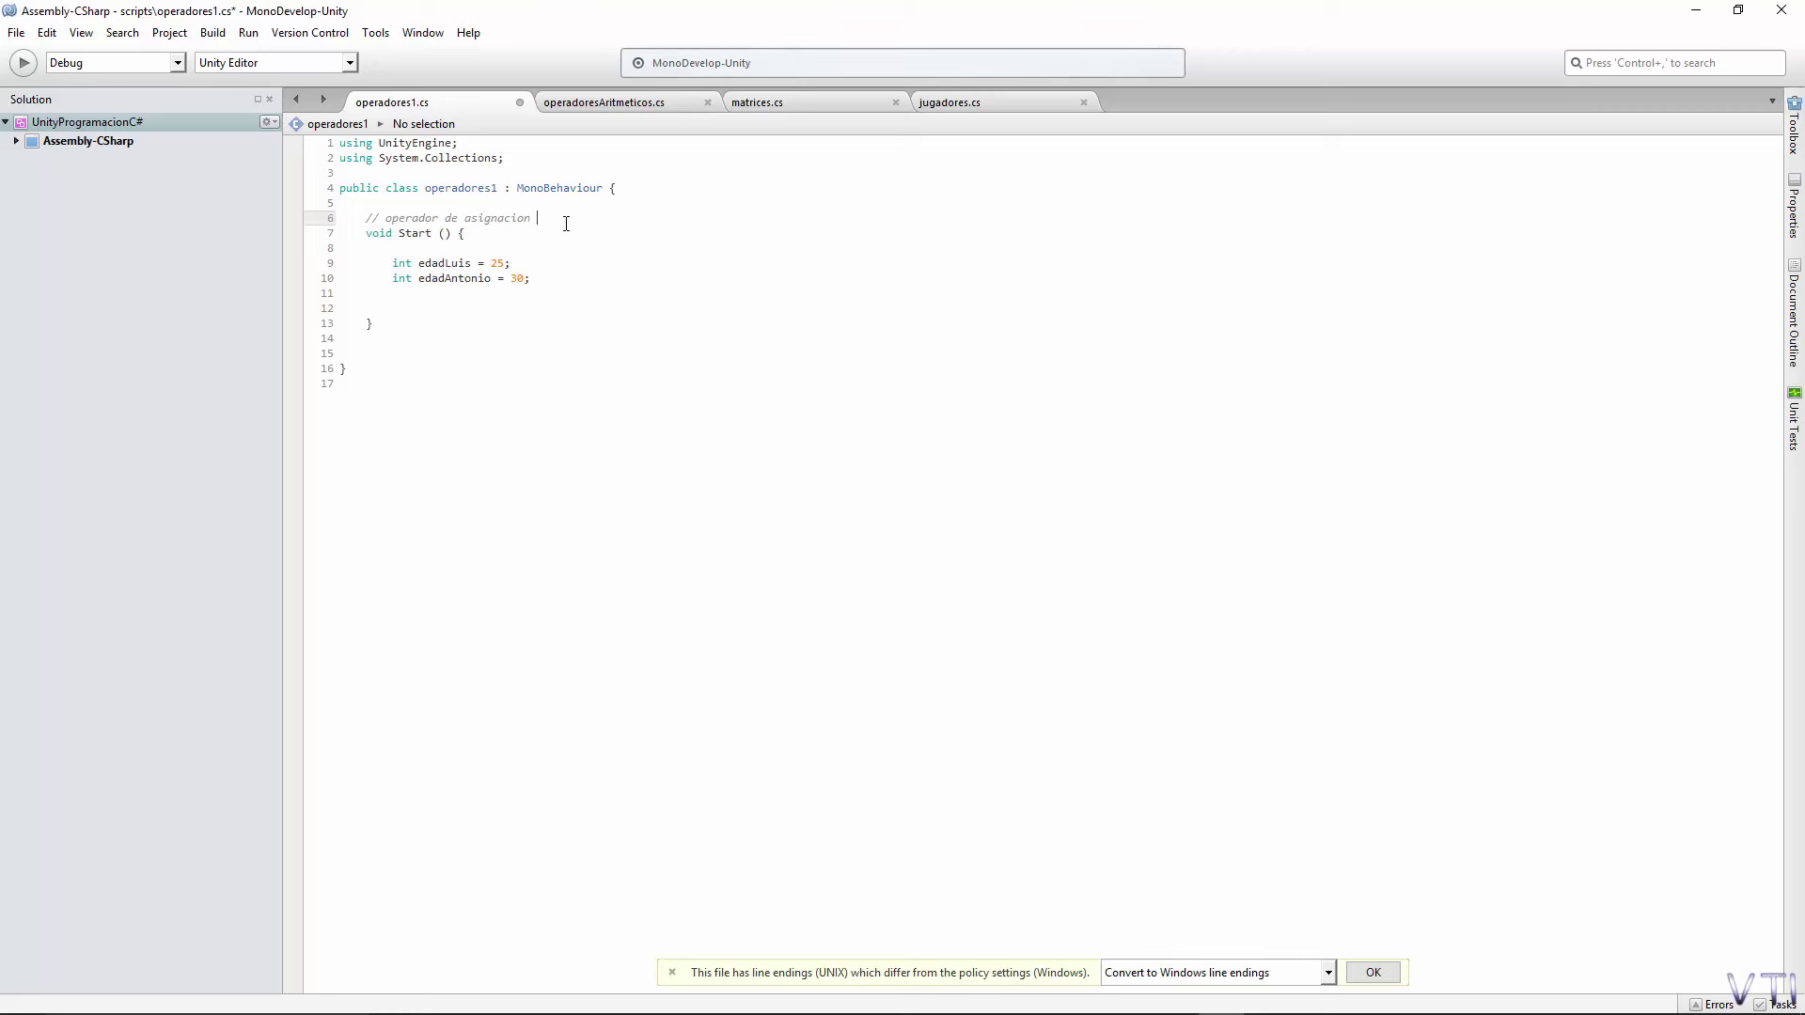
pyautogui.write('=')
# Declare int edadManuel, assign edadManuel = edadLuis + 15, and save the script.
pyautogui.click(540, 284)
pyautogui.press('Return')
pyautogui.write('nt eda')
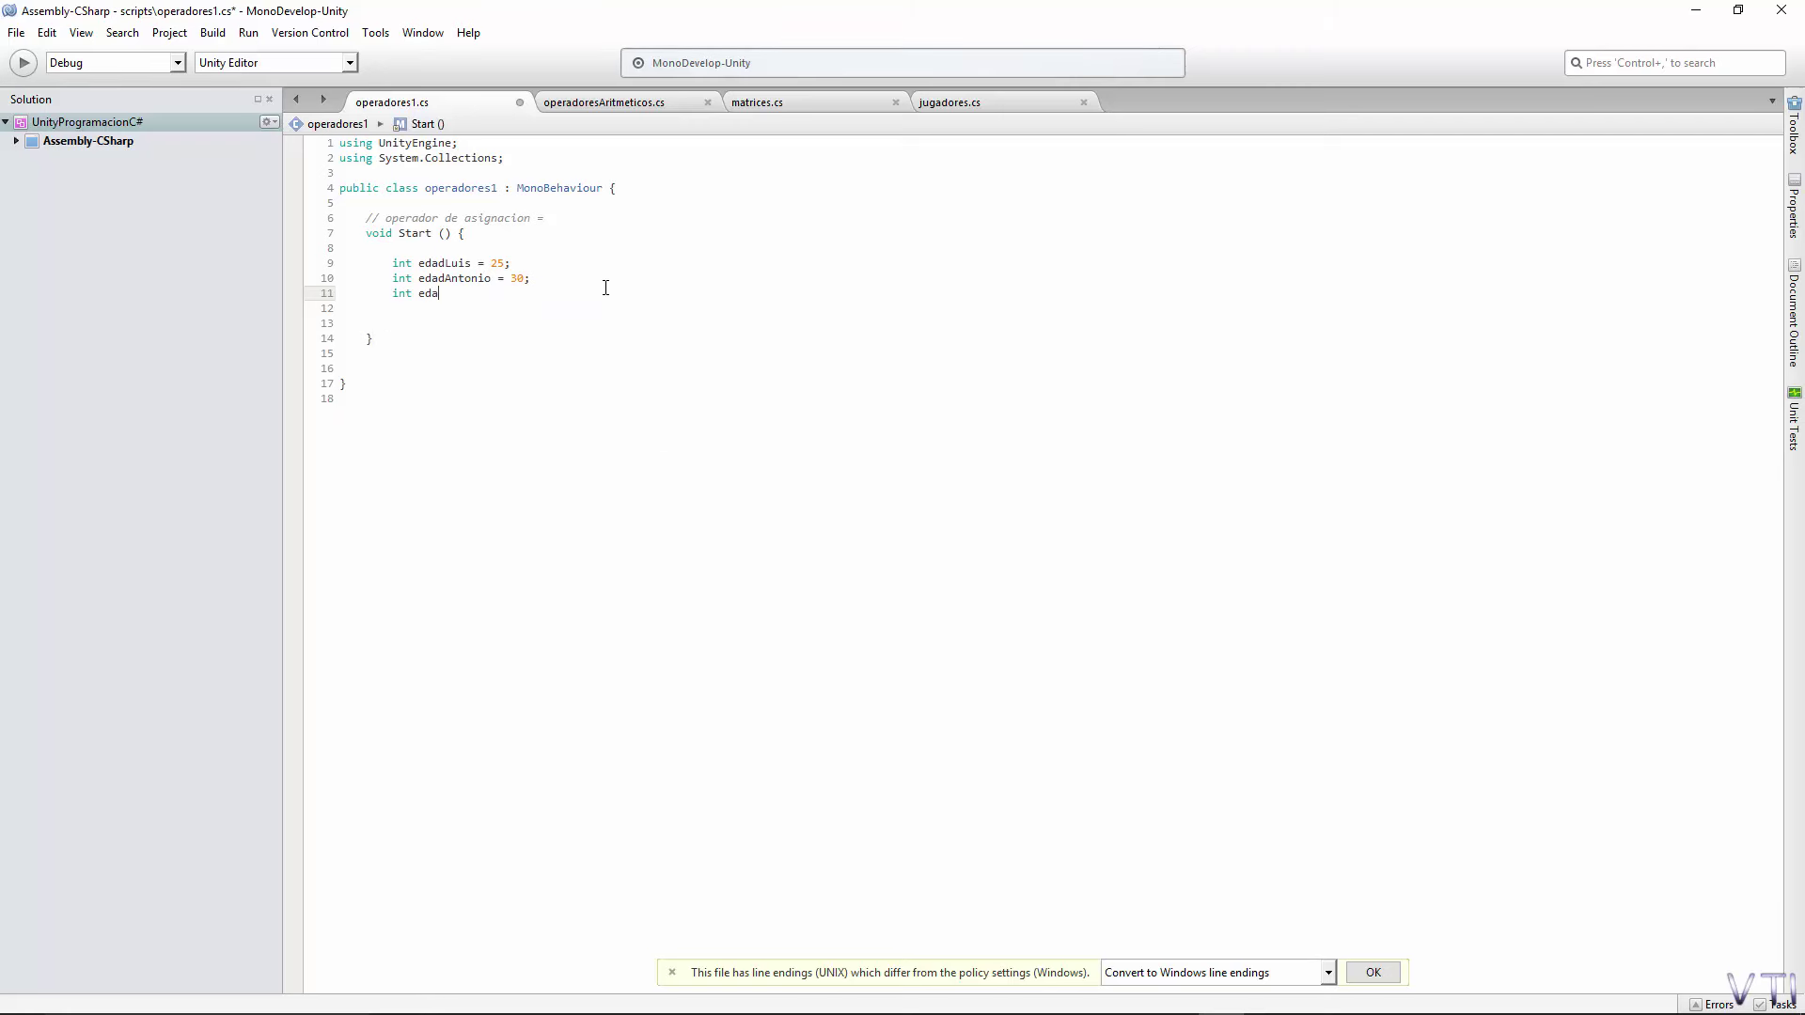
pyautogui.write('d')
pyautogui.write('Man')
pyautogui.write('uel')
pyautogui.write(';')
pyautogui.press('Return')
pyautogui.press('Return')
pyautogui.write('dad')
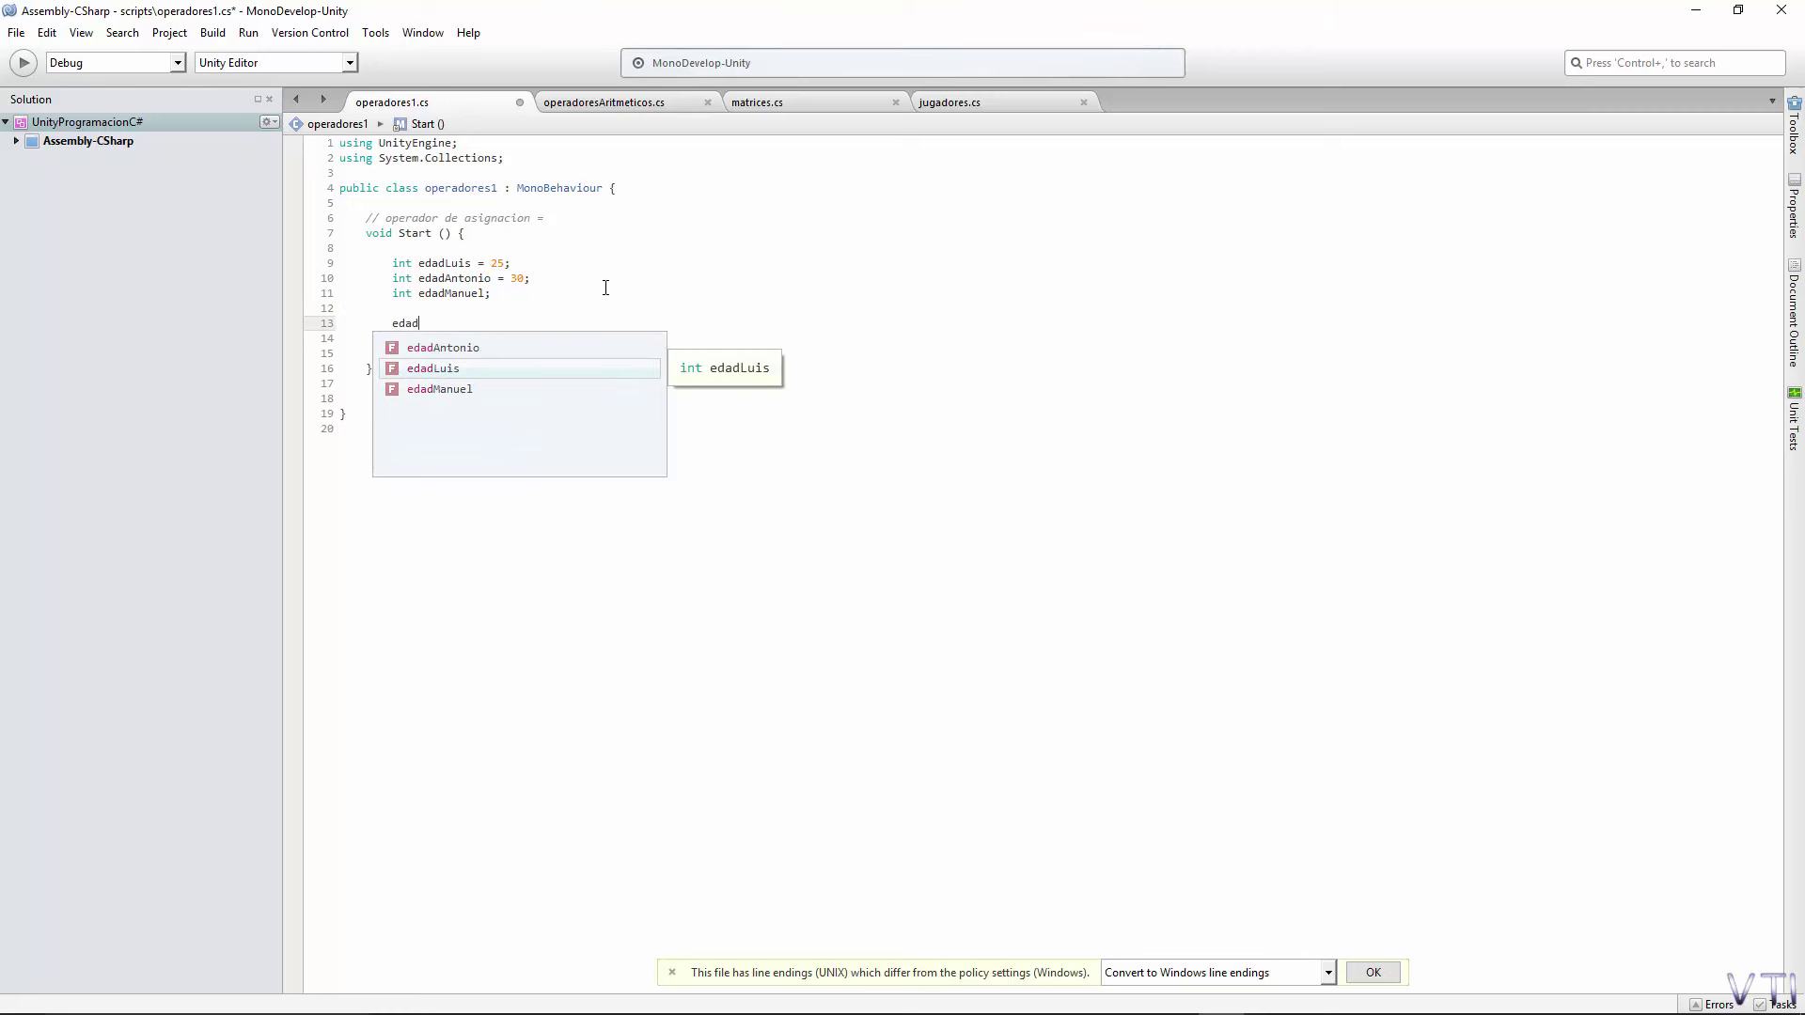
pyautogui.write('Manuel')
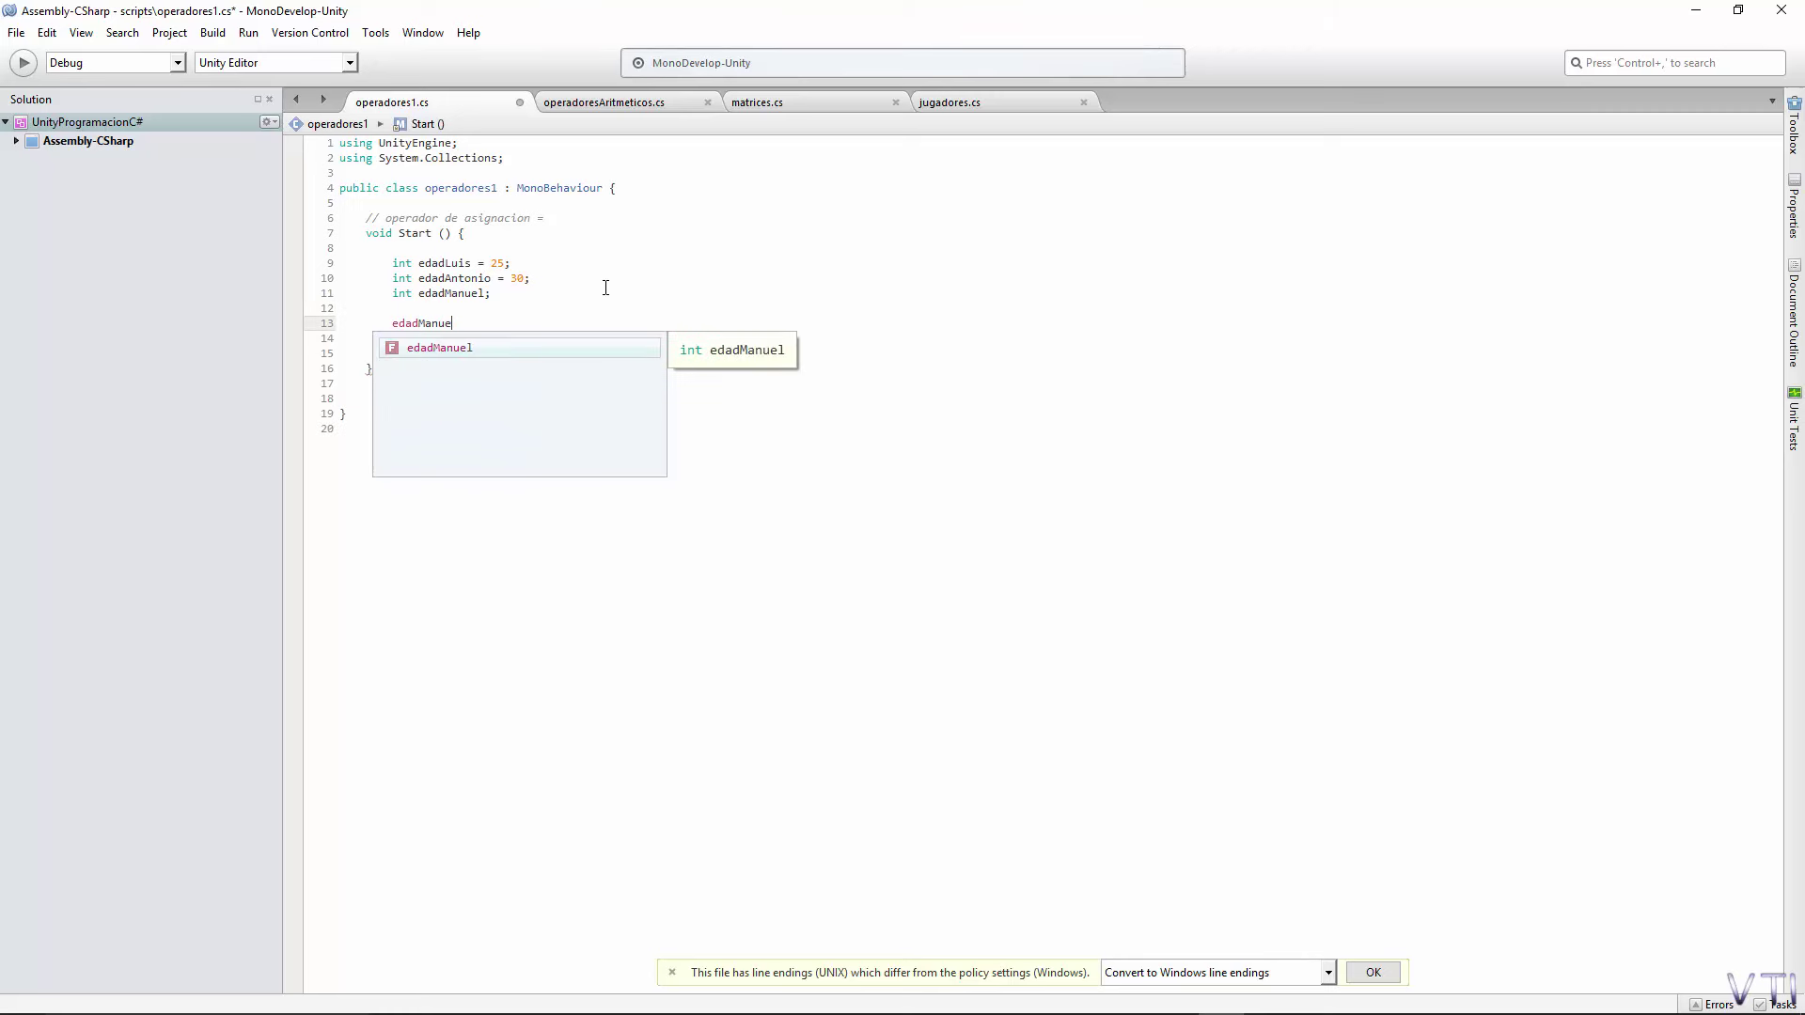
pyautogui.write(' = ')
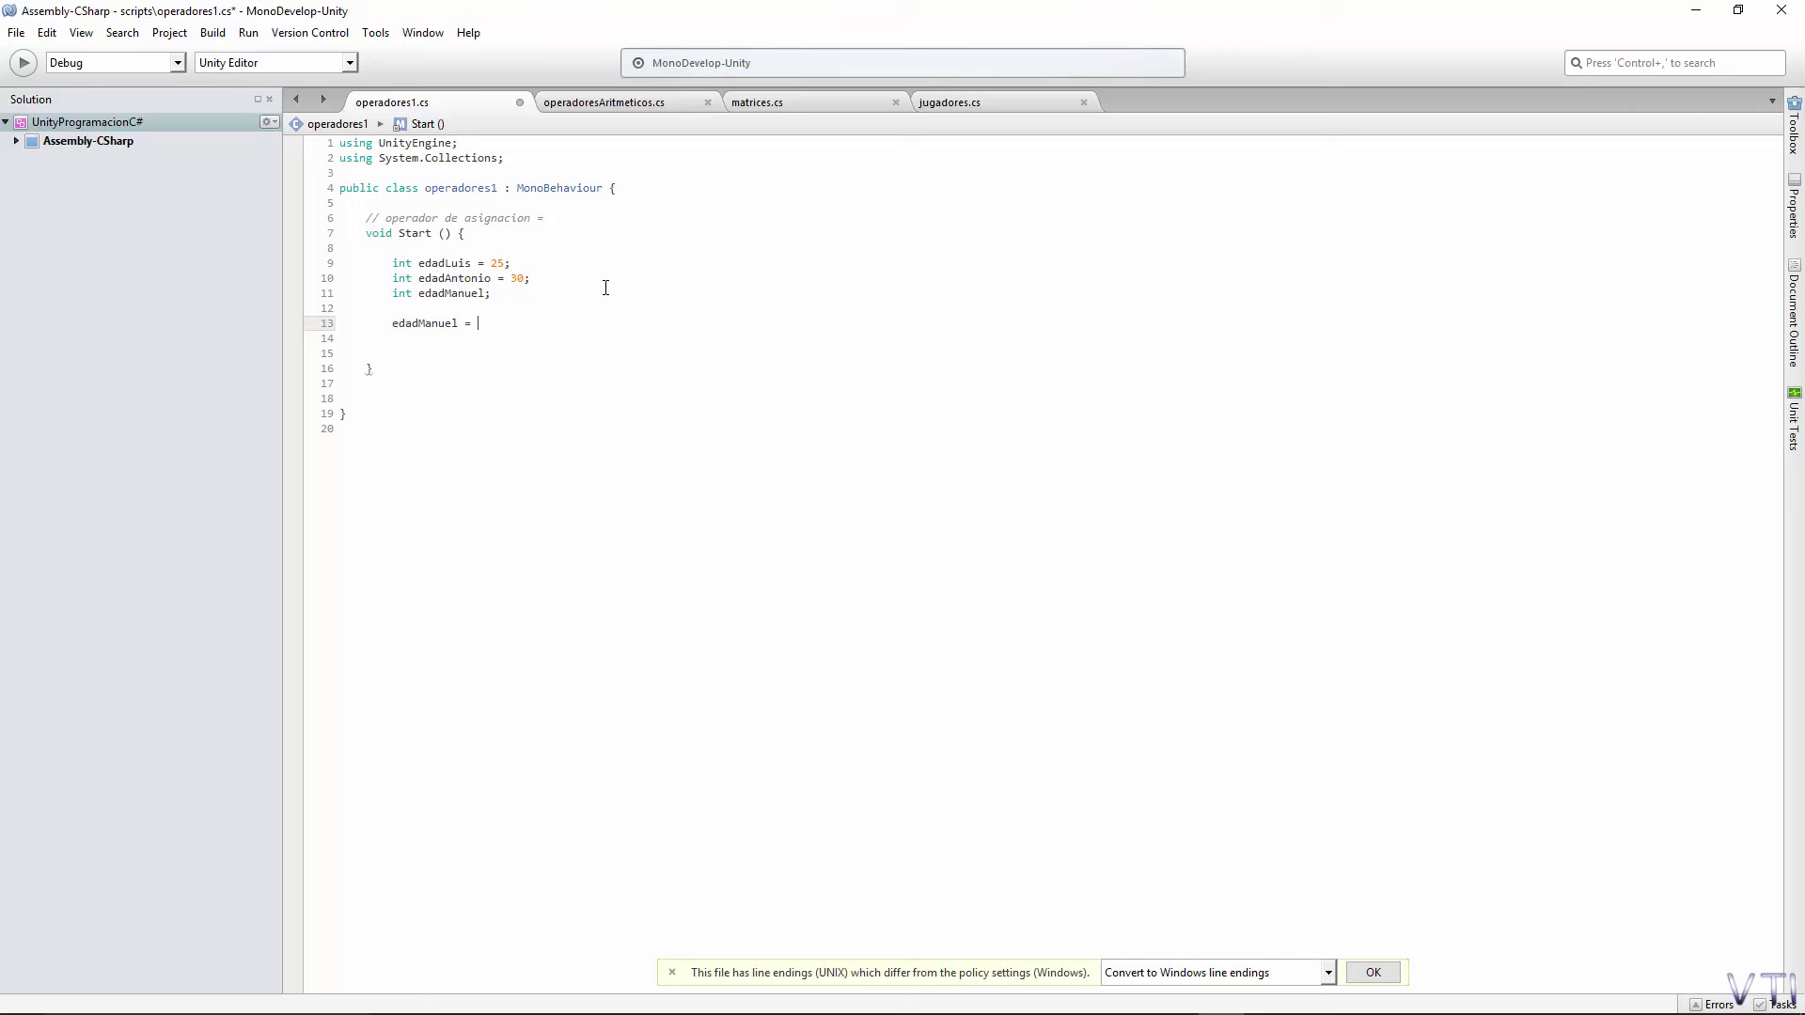
pyautogui.write('edadLuis')
pyautogui.write(' + 1')
pyautogui.write('5')
pyautogui.write(';')
pyautogui.press('F5')
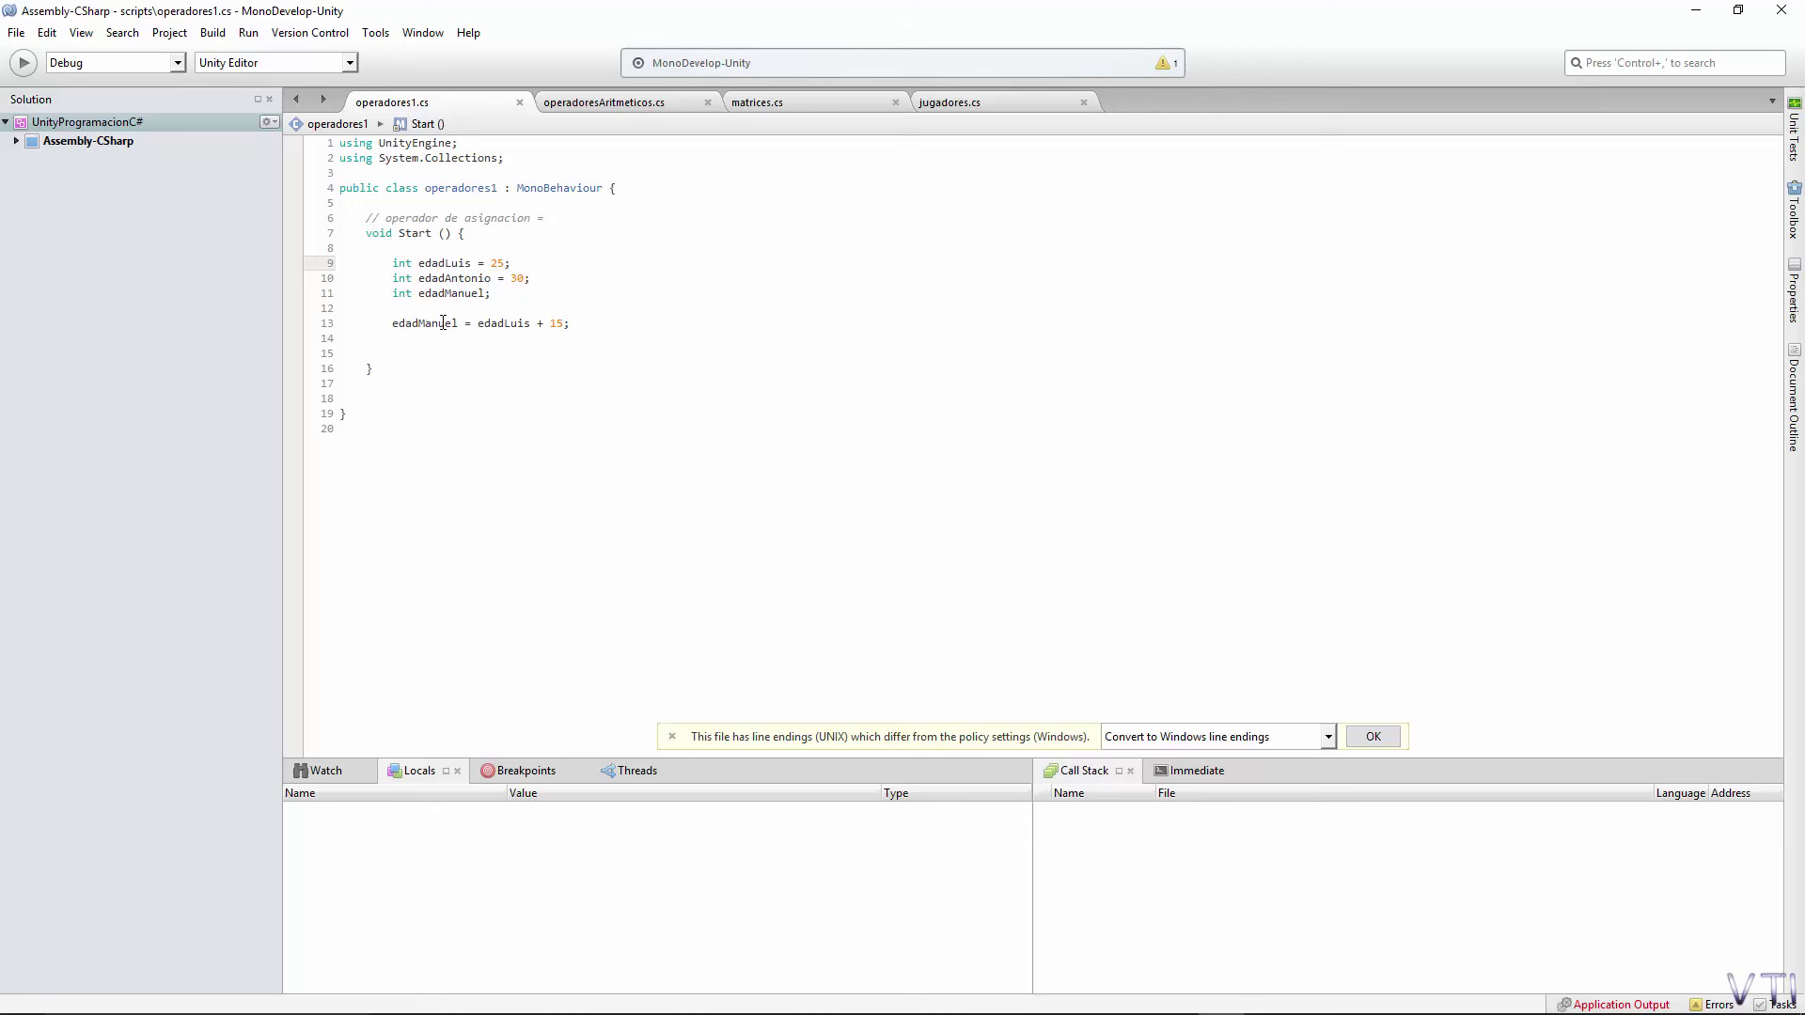
# Set a breakpoint on the edadLuis = 25 line.
pyautogui.click(443, 324)
pyautogui.click(524, 309)
pyautogui.click(293, 265)
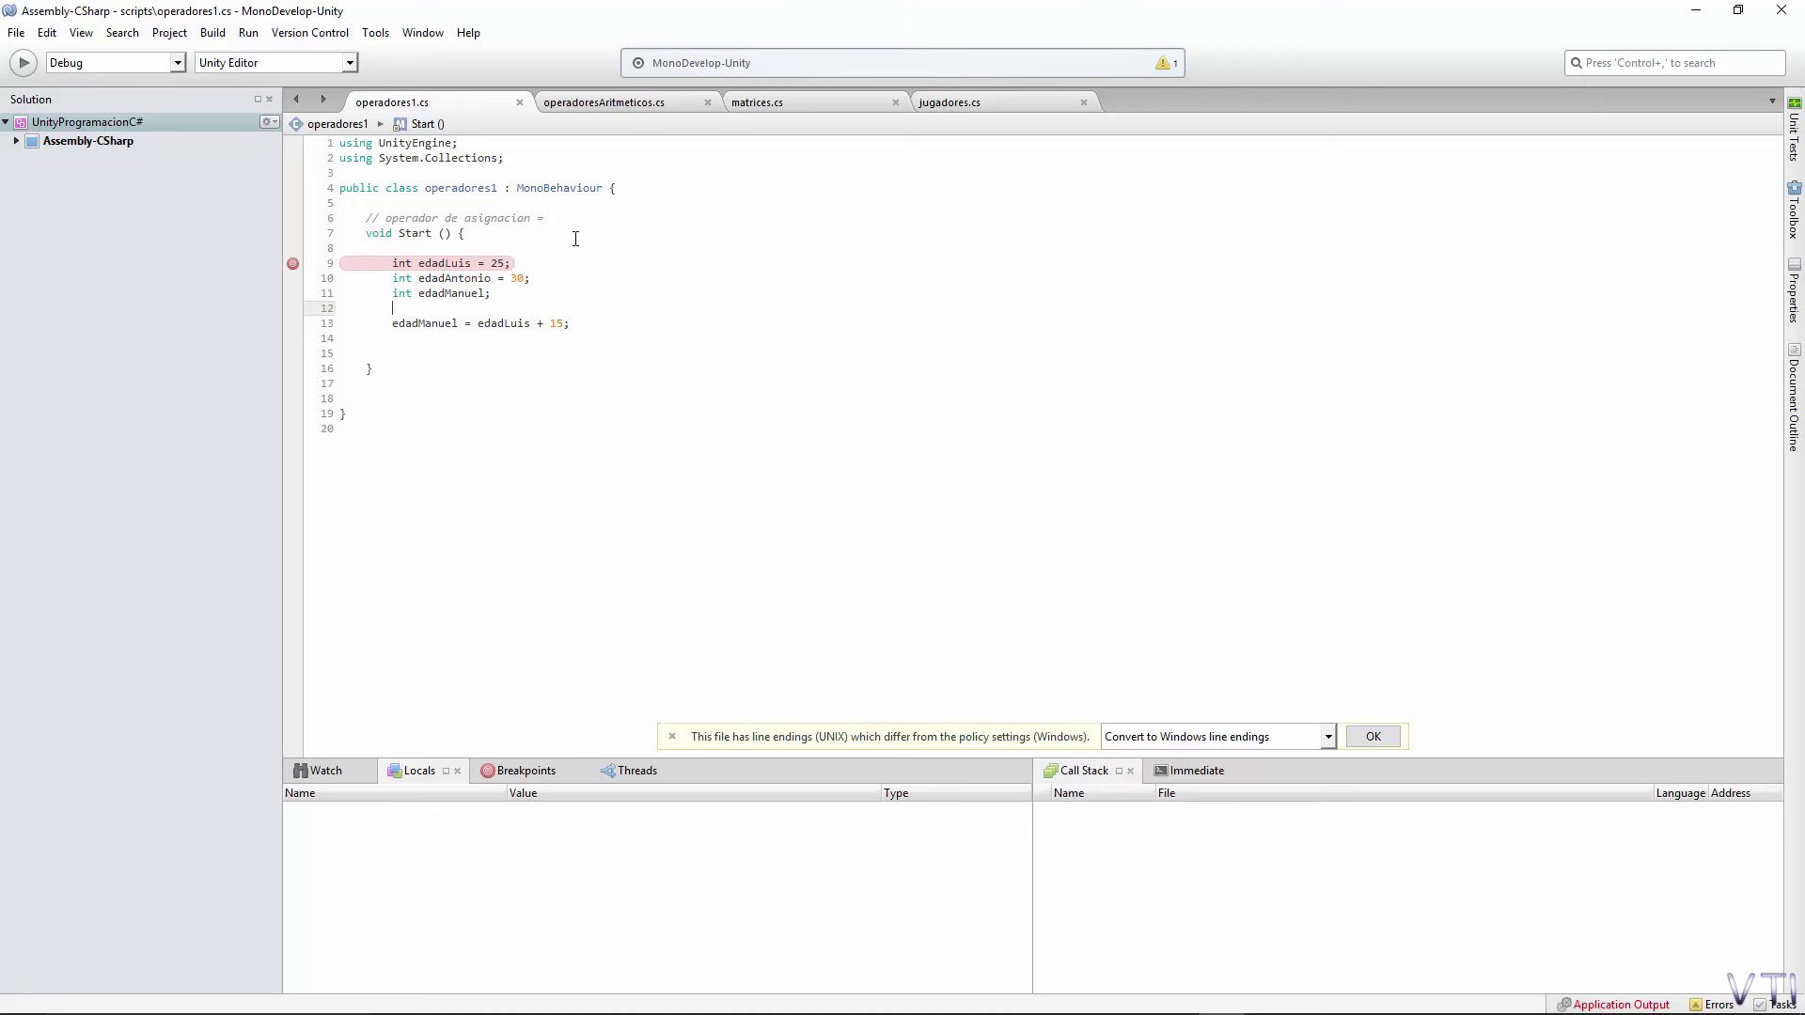
# Start the debugger attached to the Unity editor and return to Unity.
pyautogui.click(24, 66)
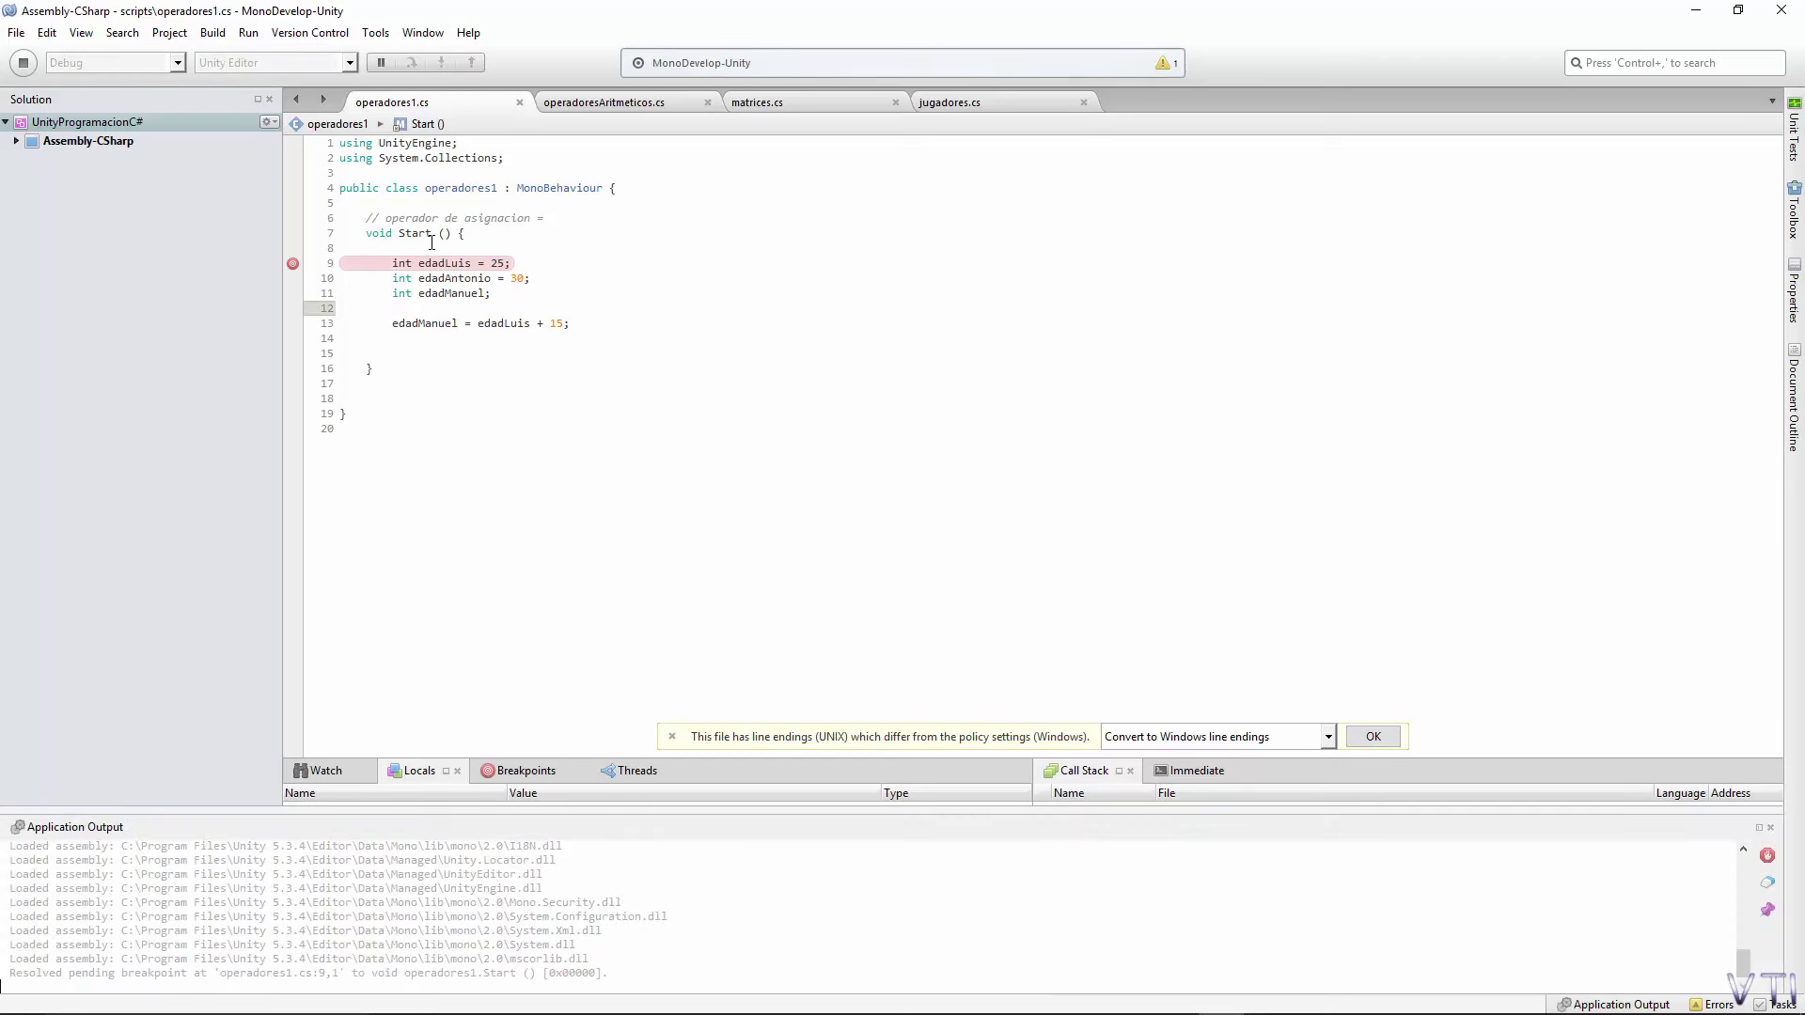
pyautogui.moveTo(1128, 1004)
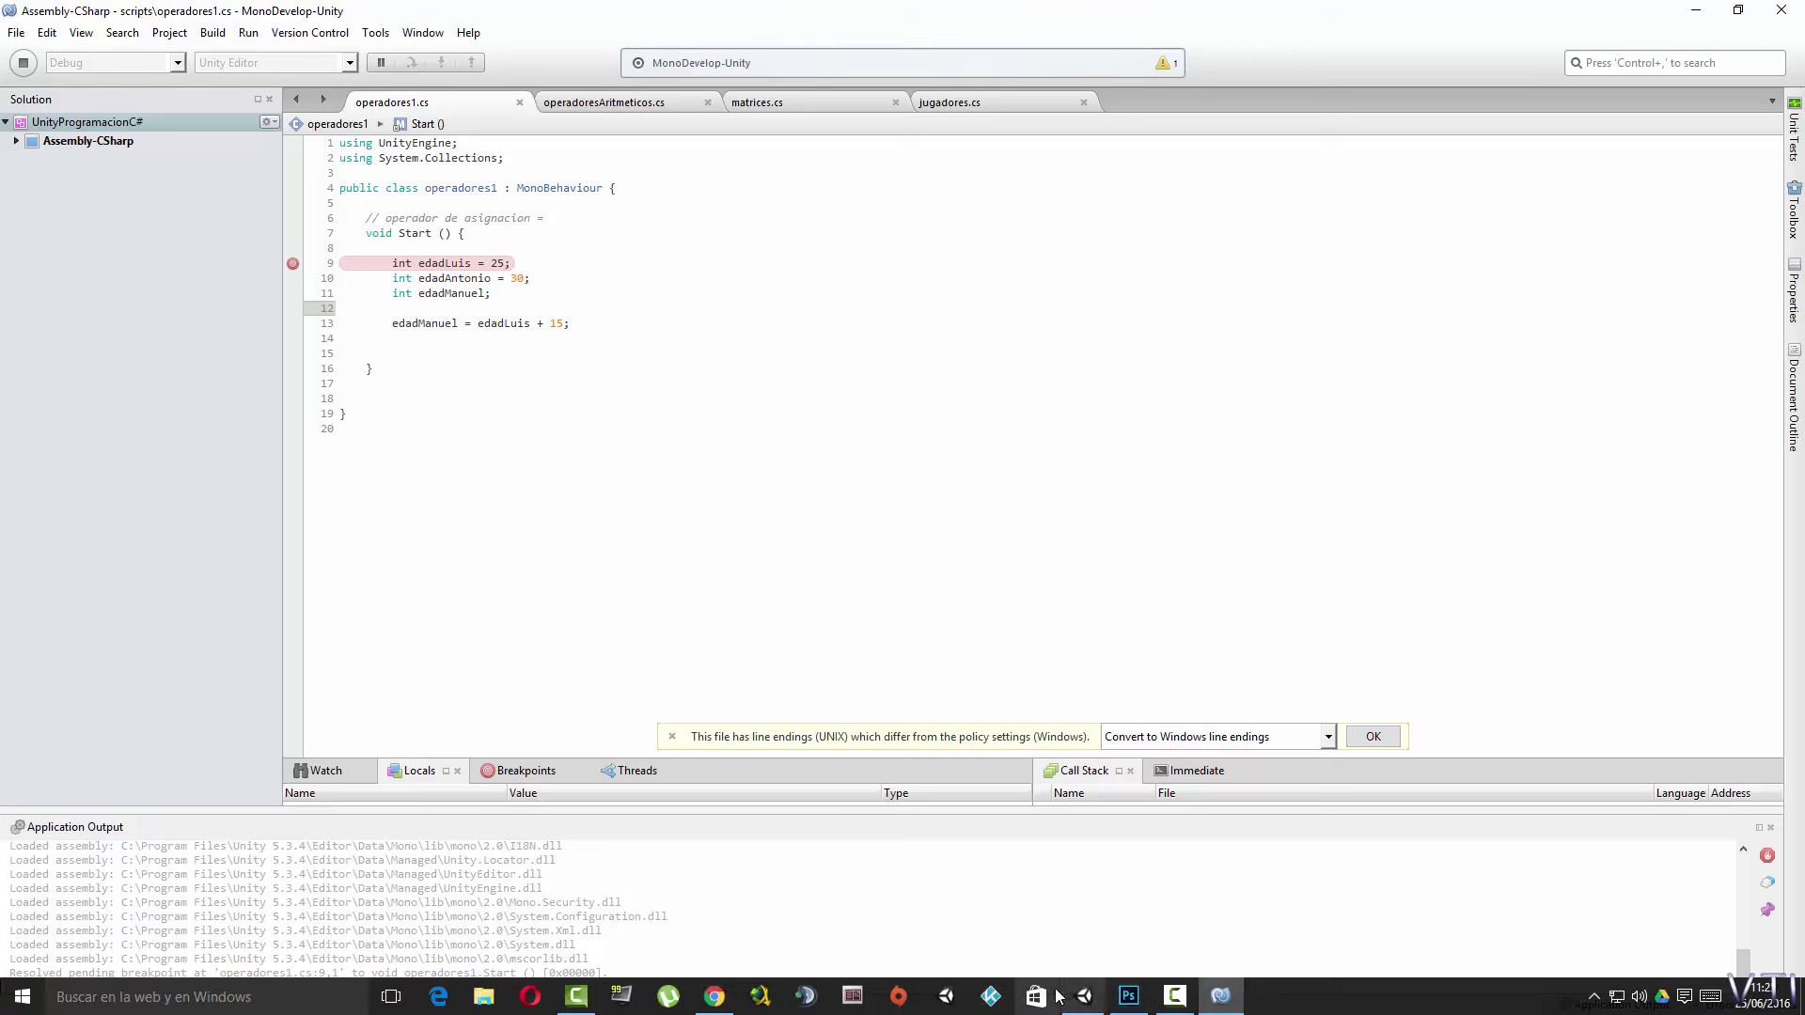
pyautogui.click(1084, 997)
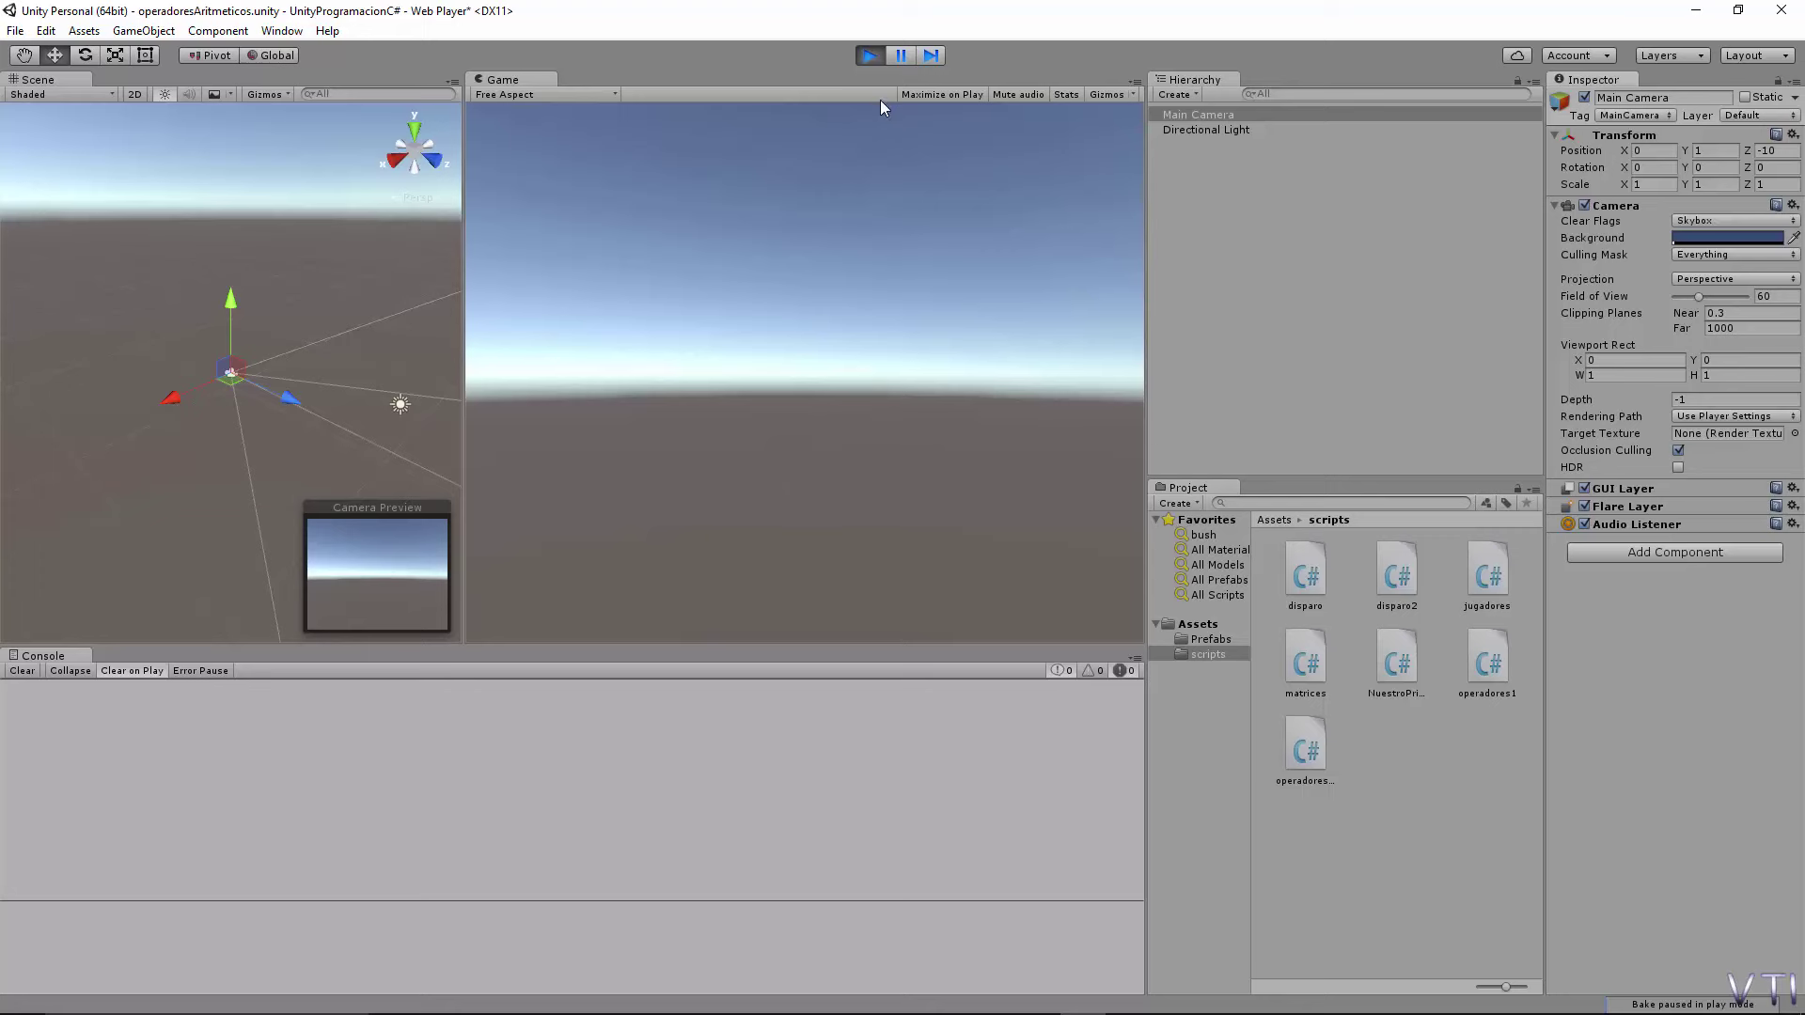
# Stop Play, replace the Operadores 1 component with operadores1 on Main Camera, and replay to hit the breakpoint.
pyautogui.click(869, 55)
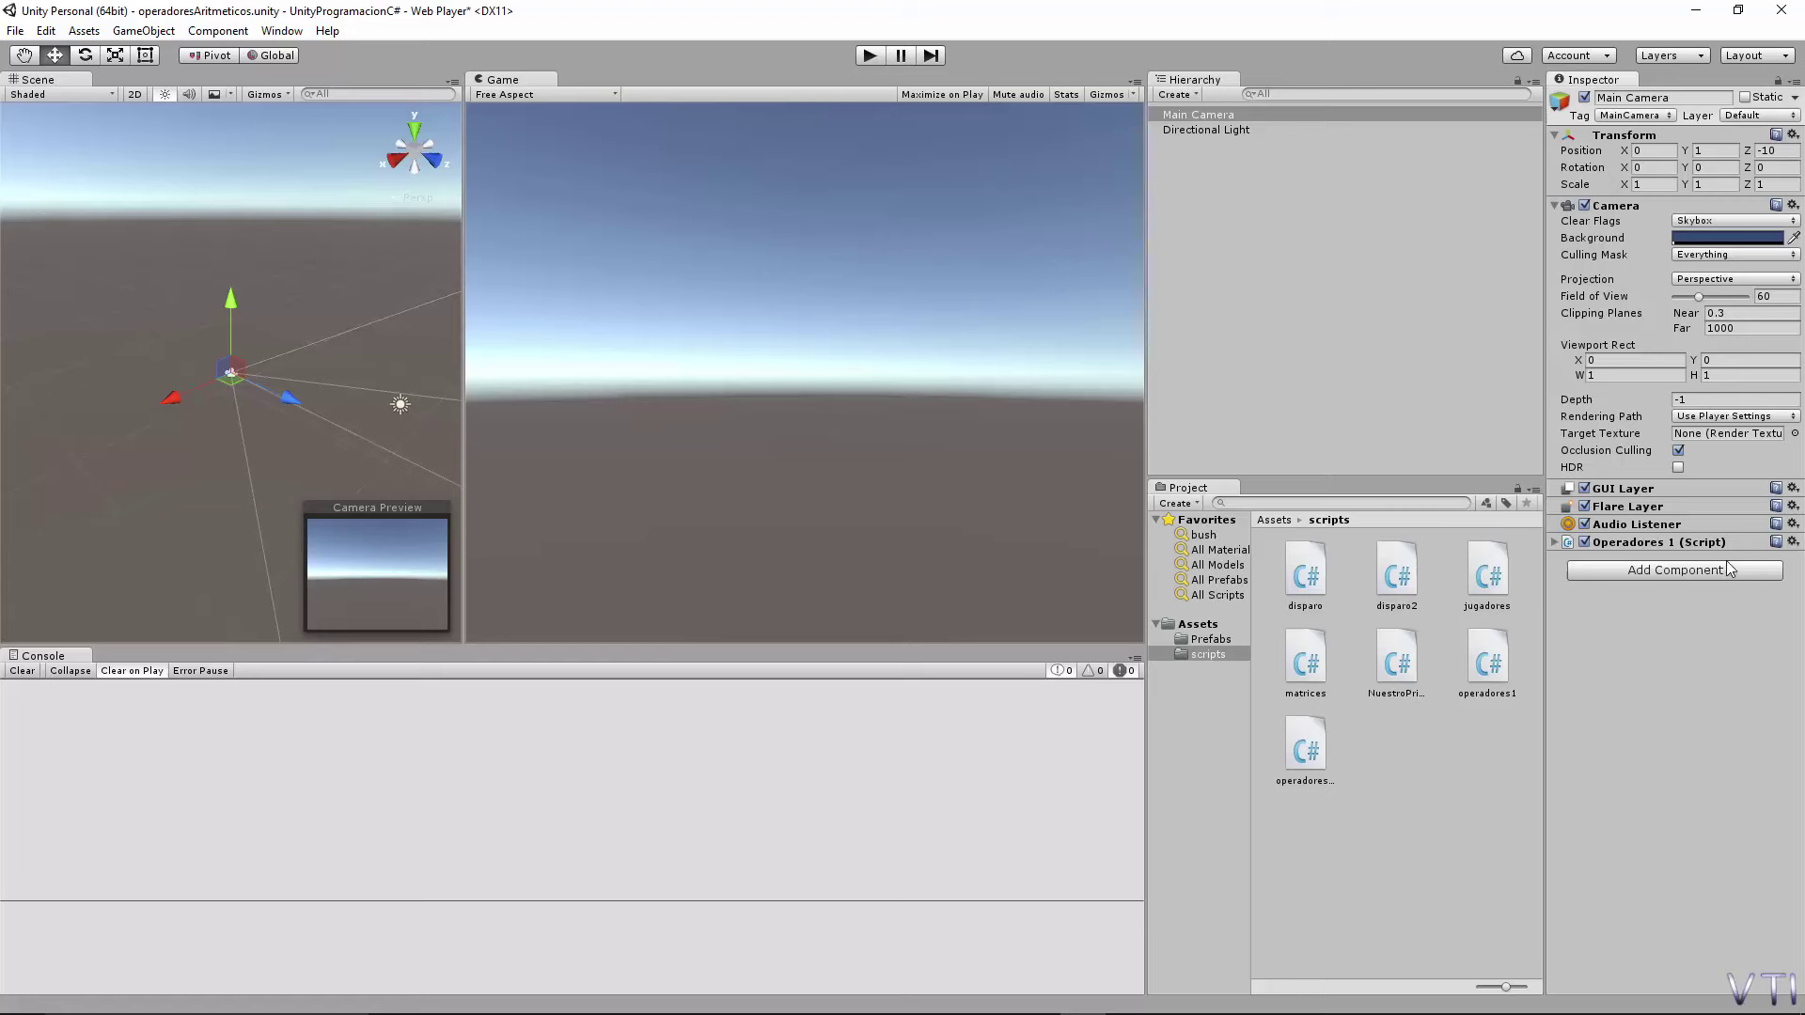
pyautogui.click(1793, 542)
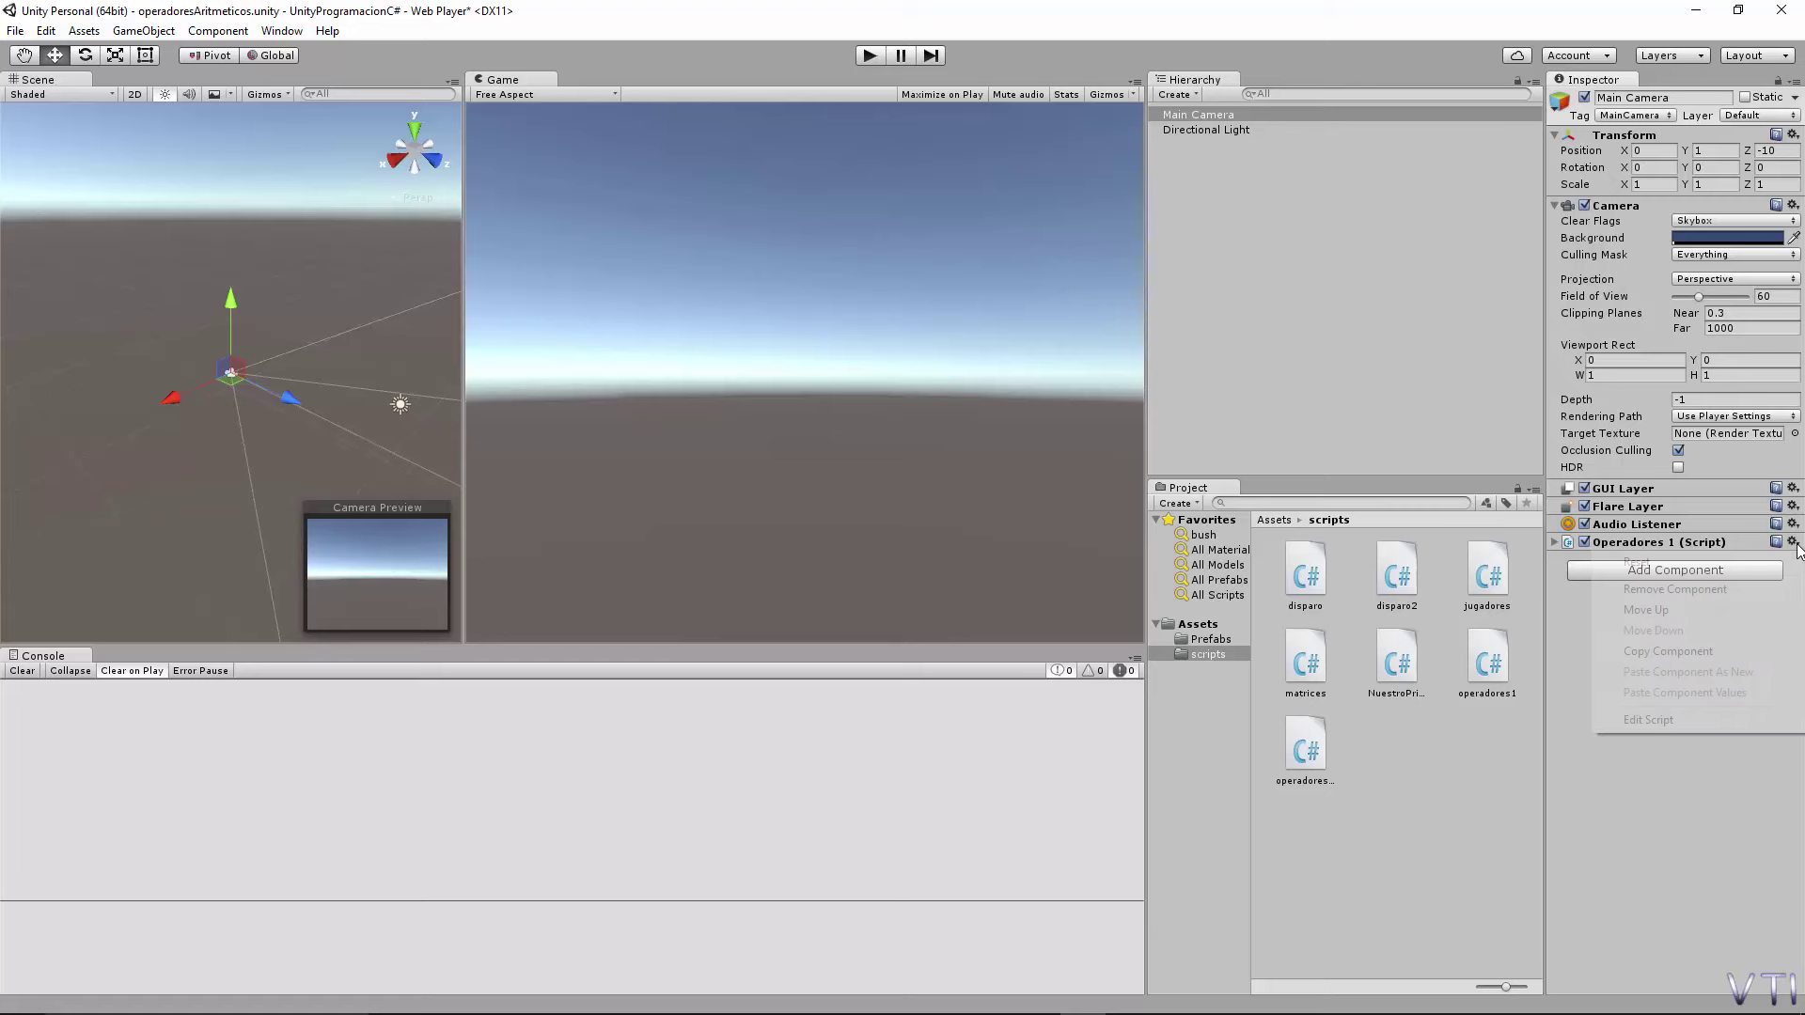
pyautogui.click(1733, 587)
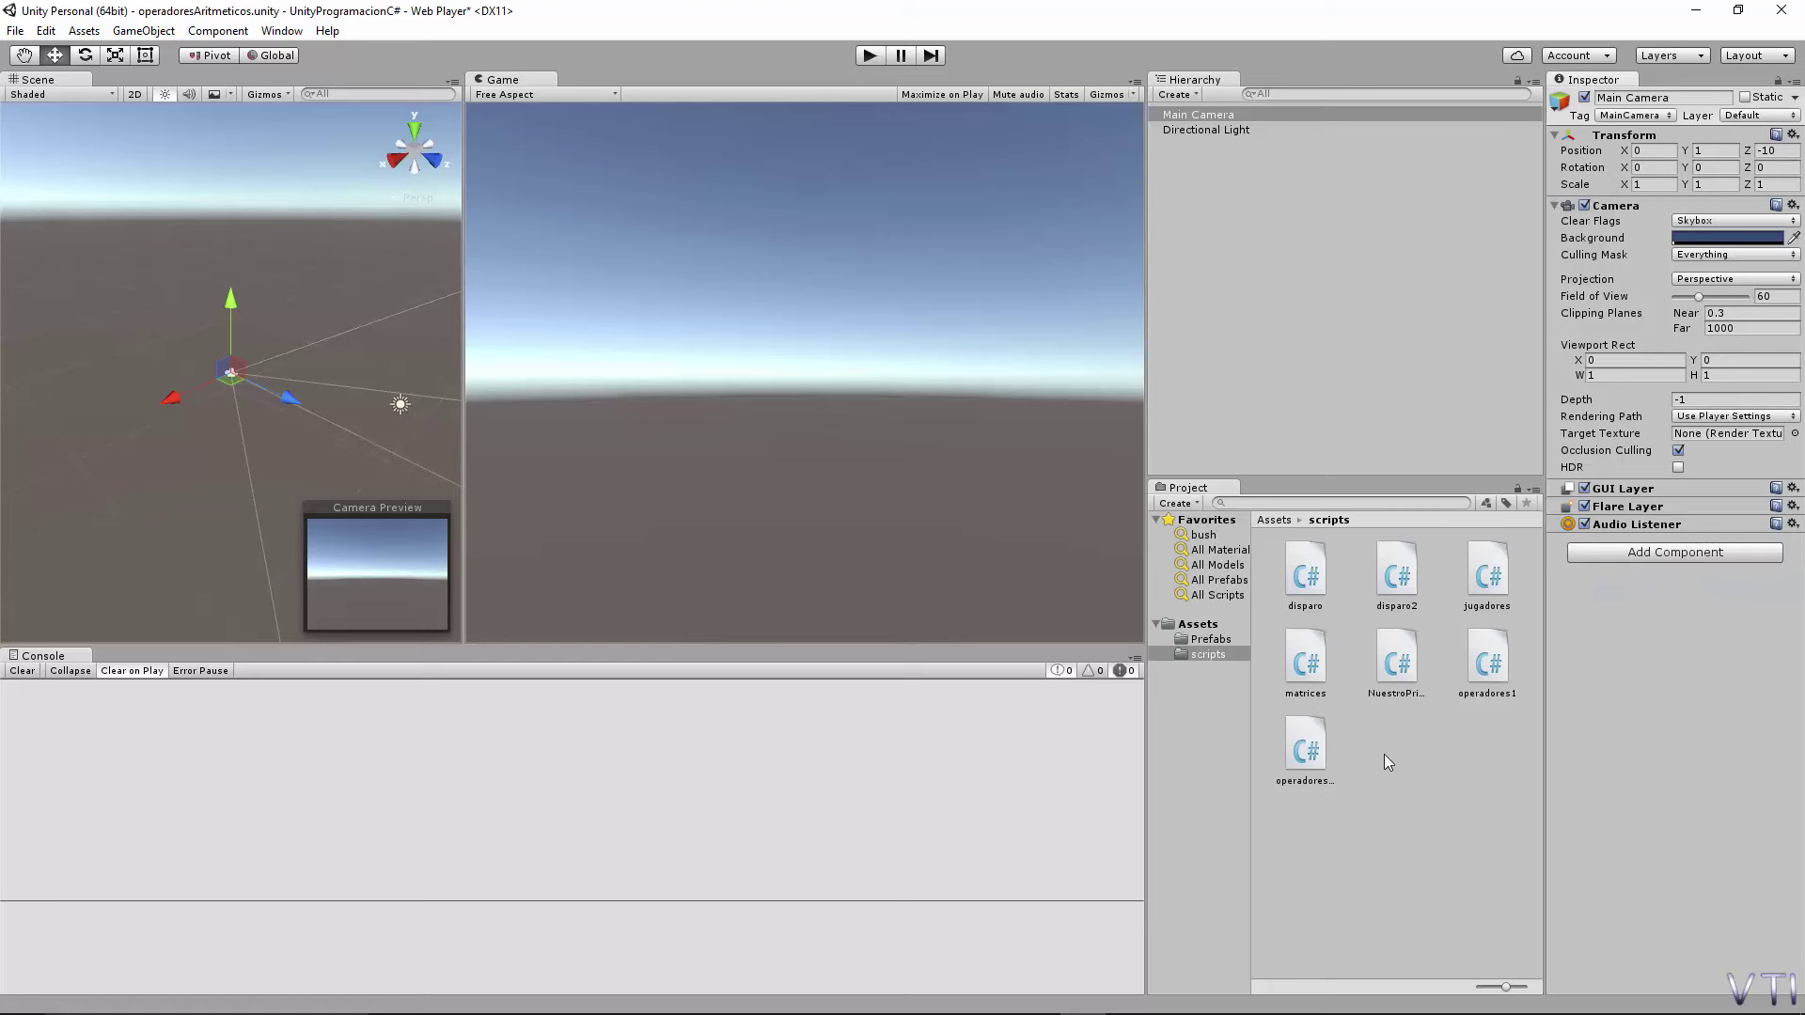
pyautogui.moveTo(1487, 663); pyautogui.dragTo(1781, 682)
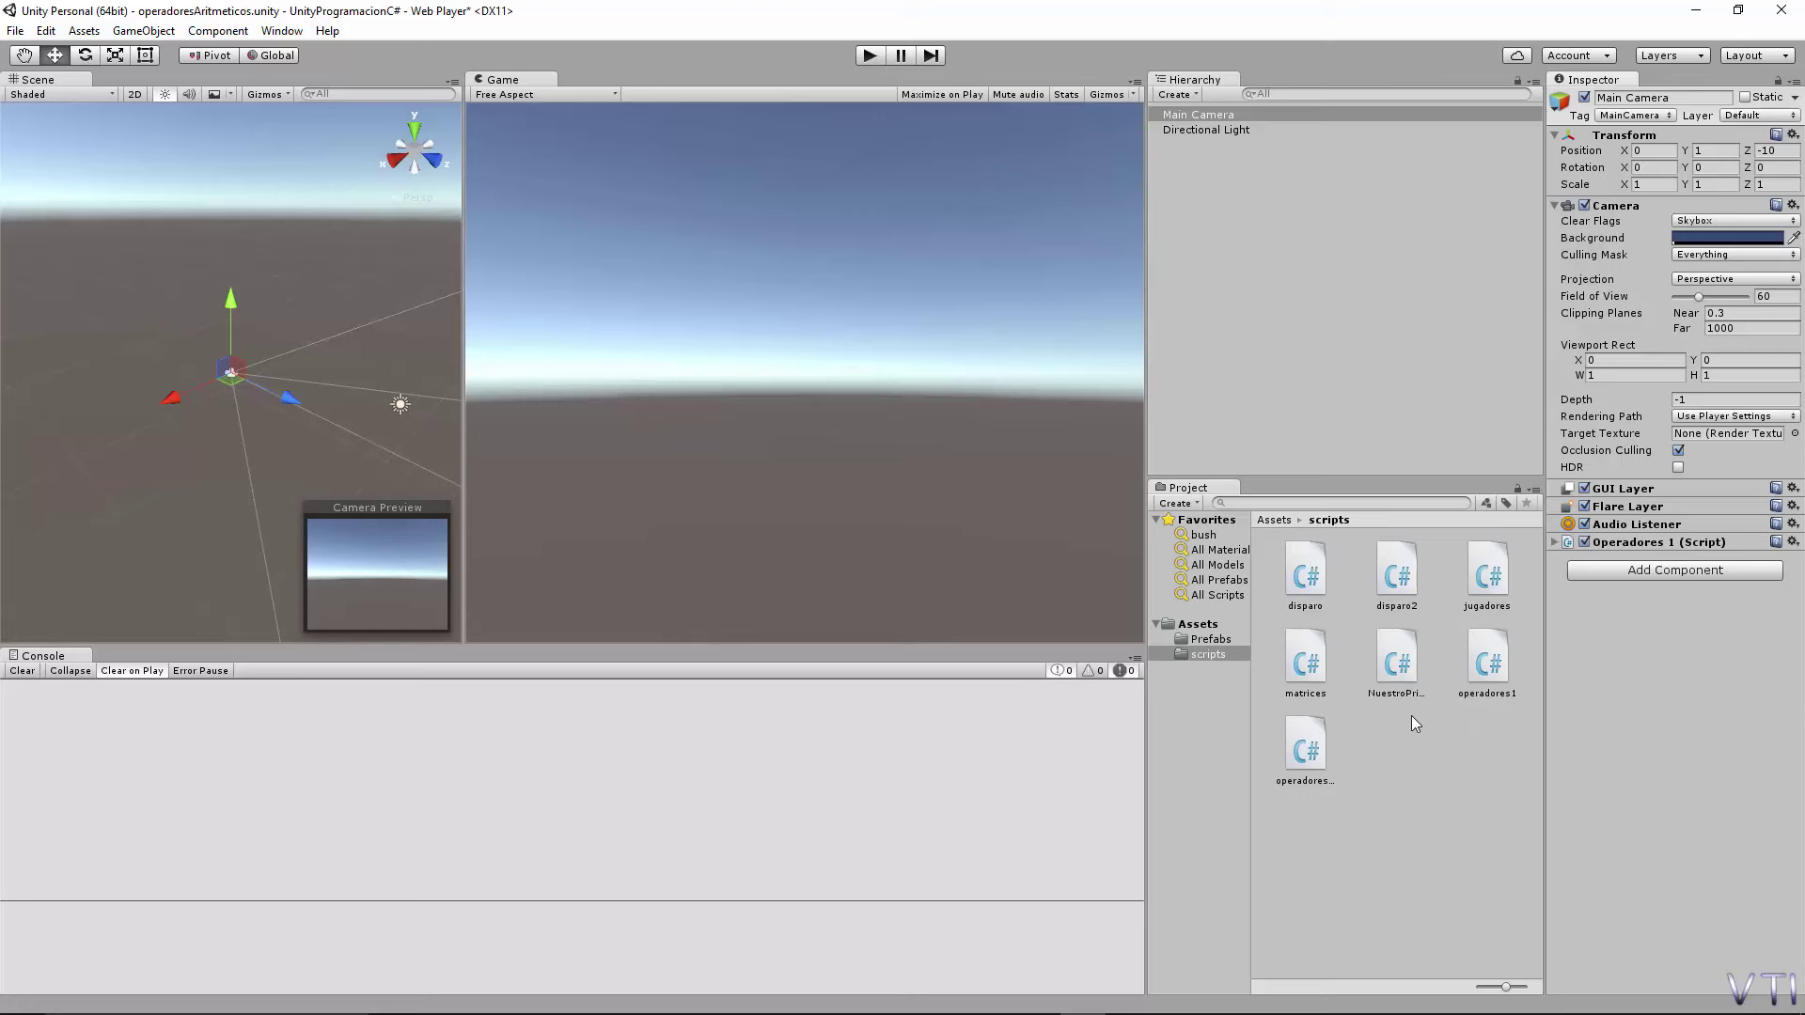
pyautogui.click(867, 56)
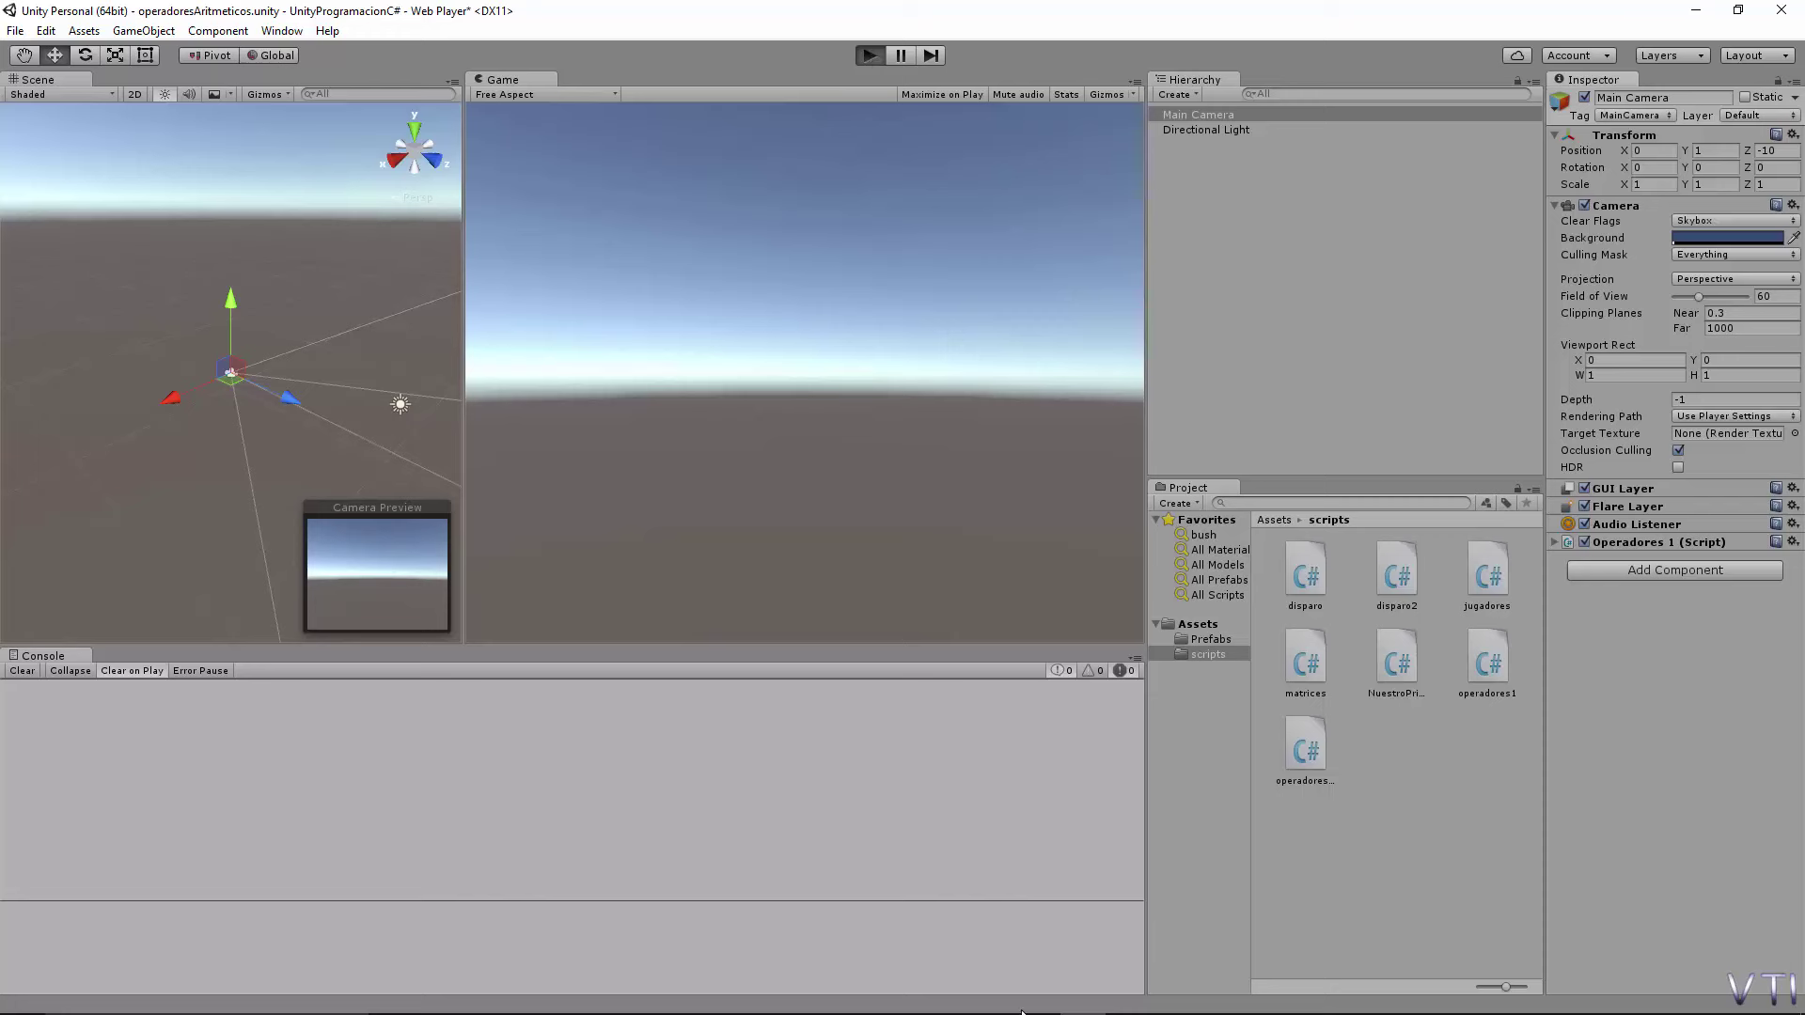
pyautogui.click(1237, 1002)
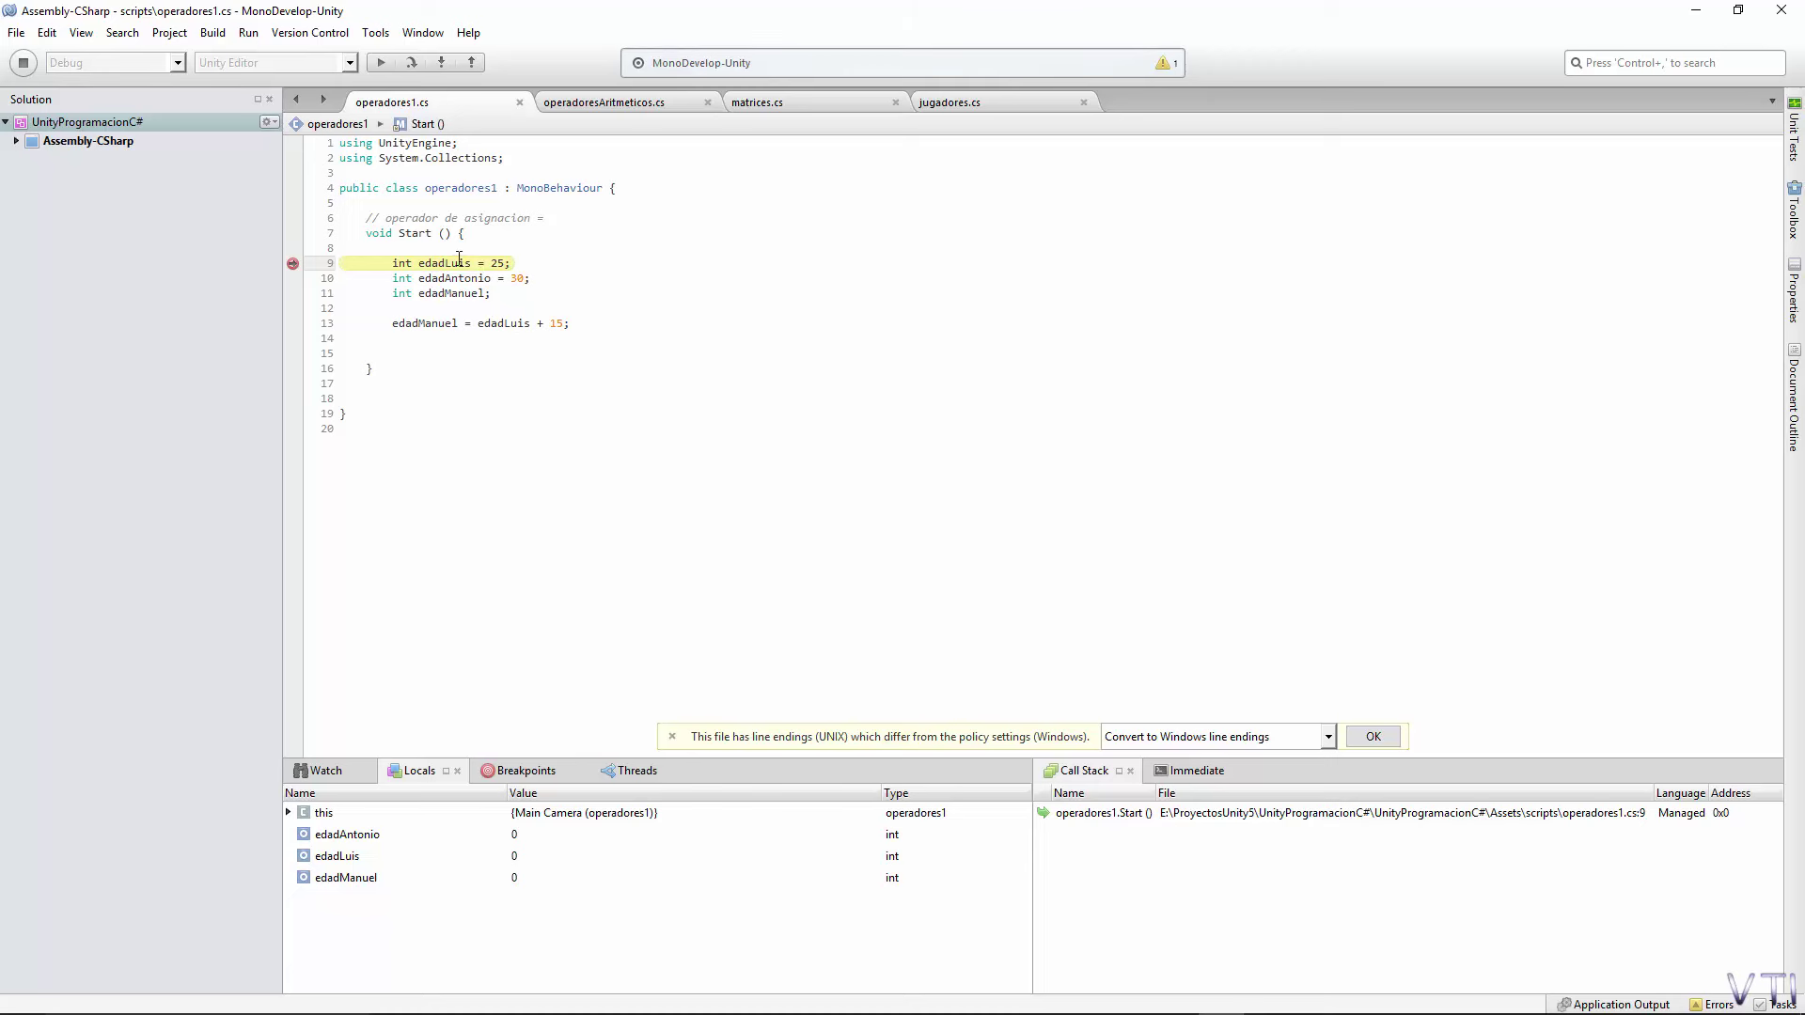
# Step over lines 9–13 until edadManuel reaches 40, then clear the line 9 breakpoint.
pyautogui.click(412, 63)
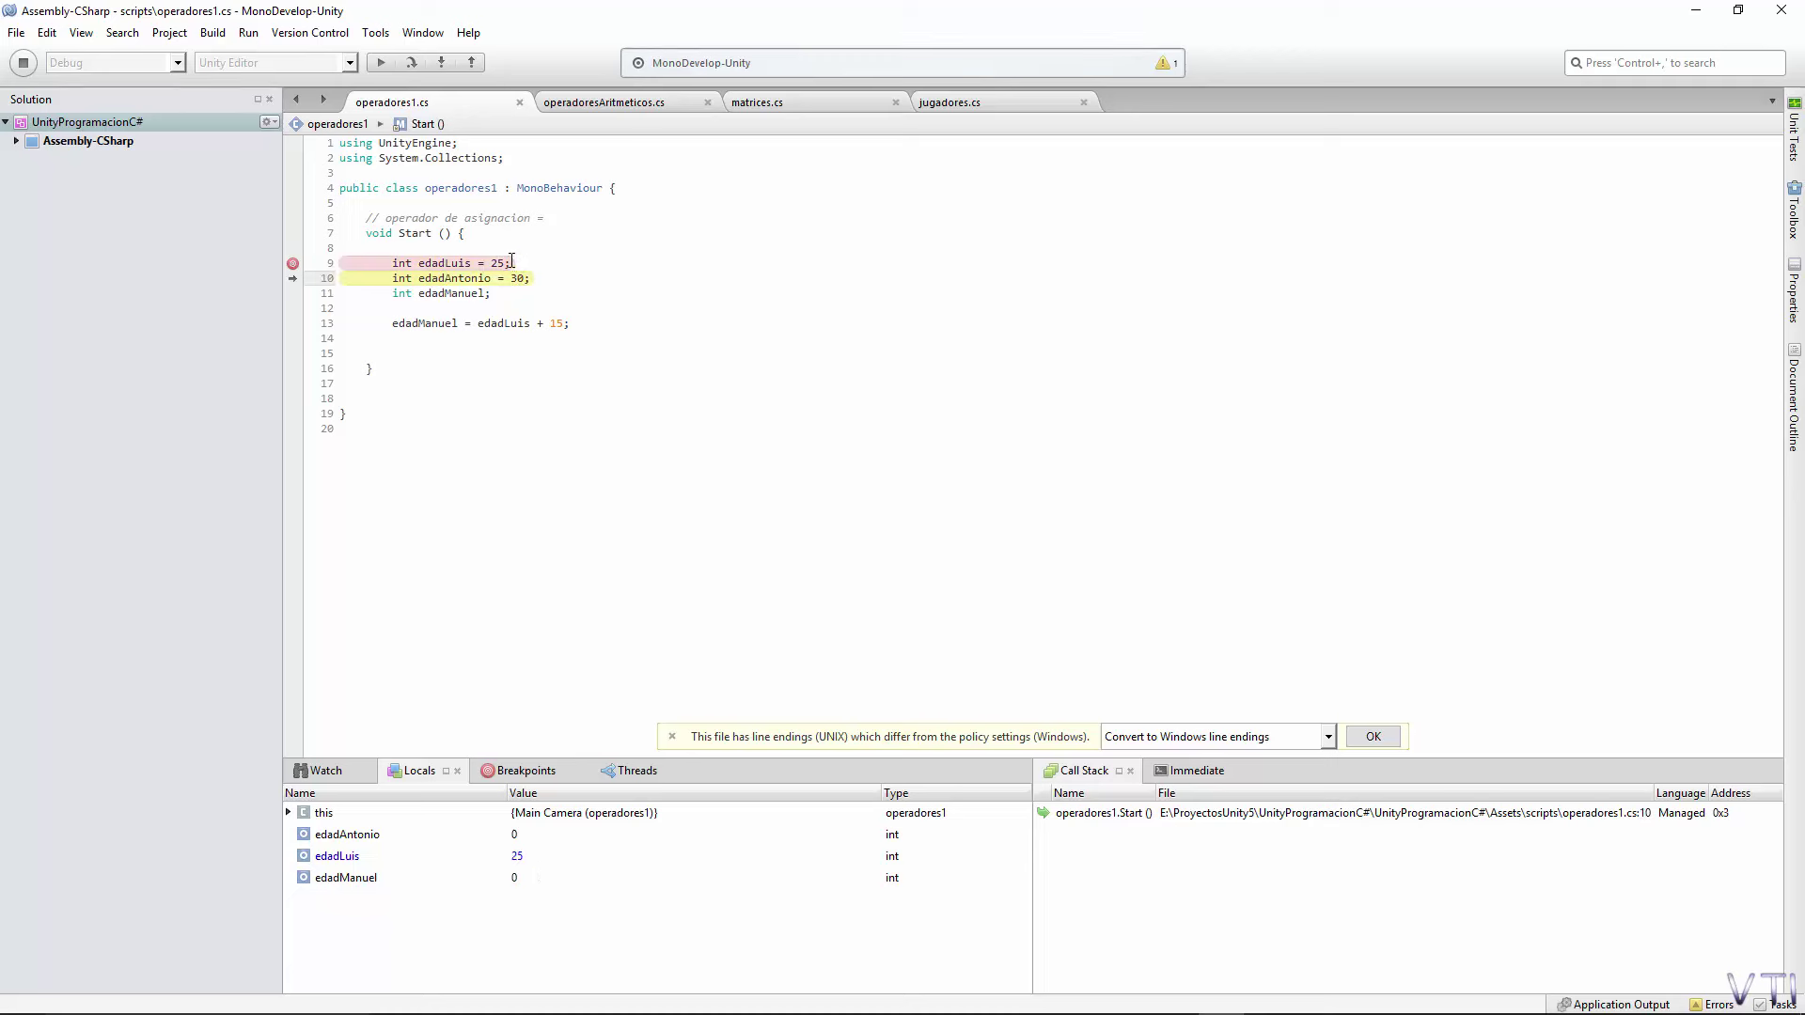
pyautogui.click(411, 63)
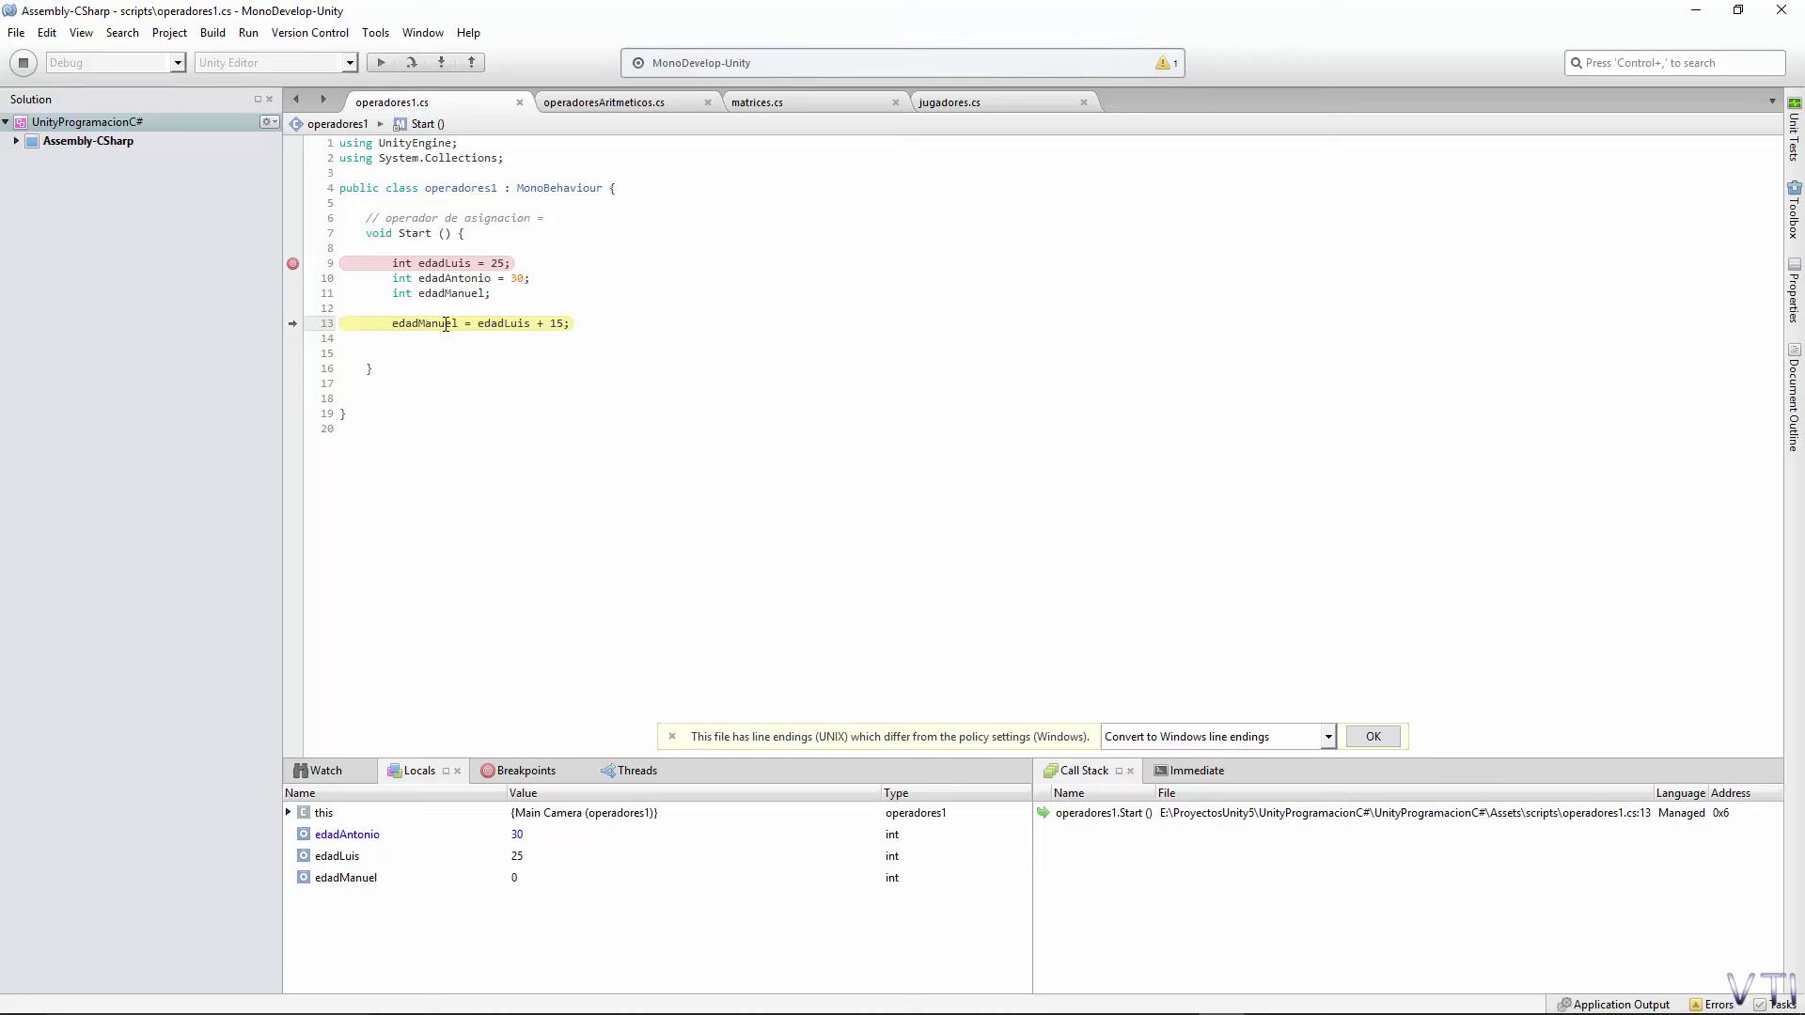
pyautogui.click(410, 62)
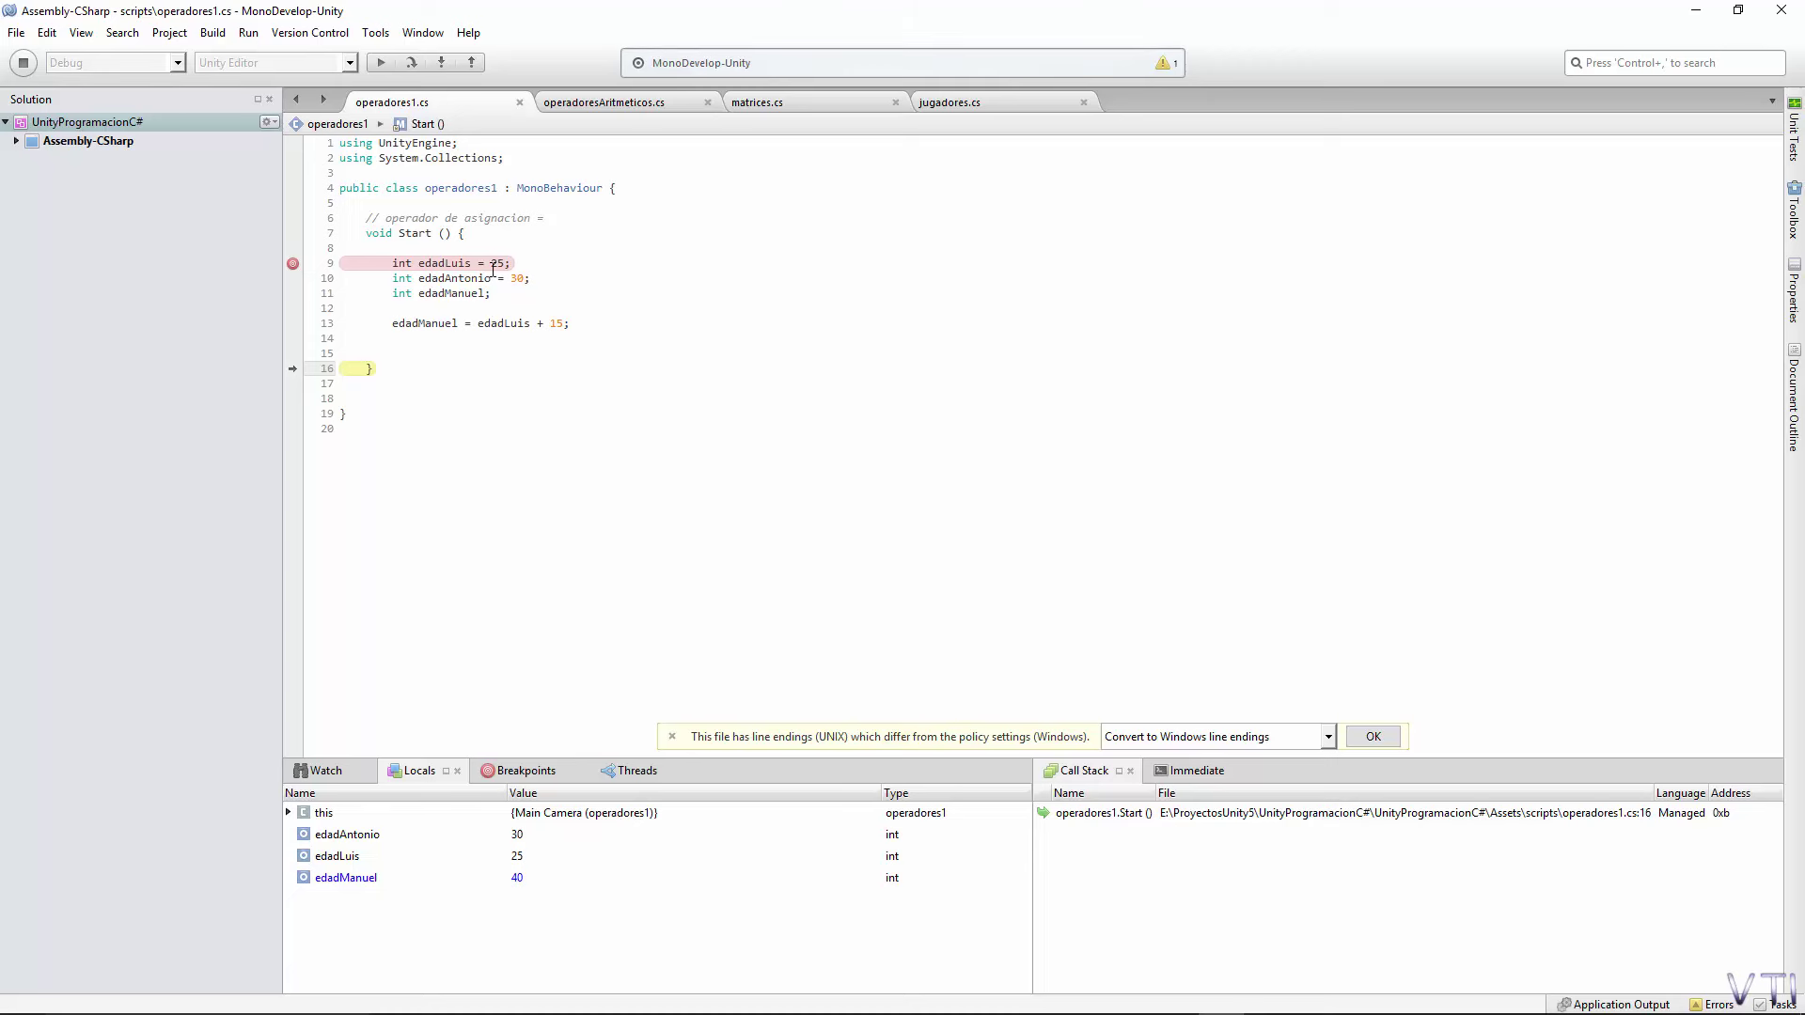
pyautogui.click(293, 264)
# Wrap the variable code on lines 9–13 in a /* */ block comment.
pyautogui.click(550, 338)
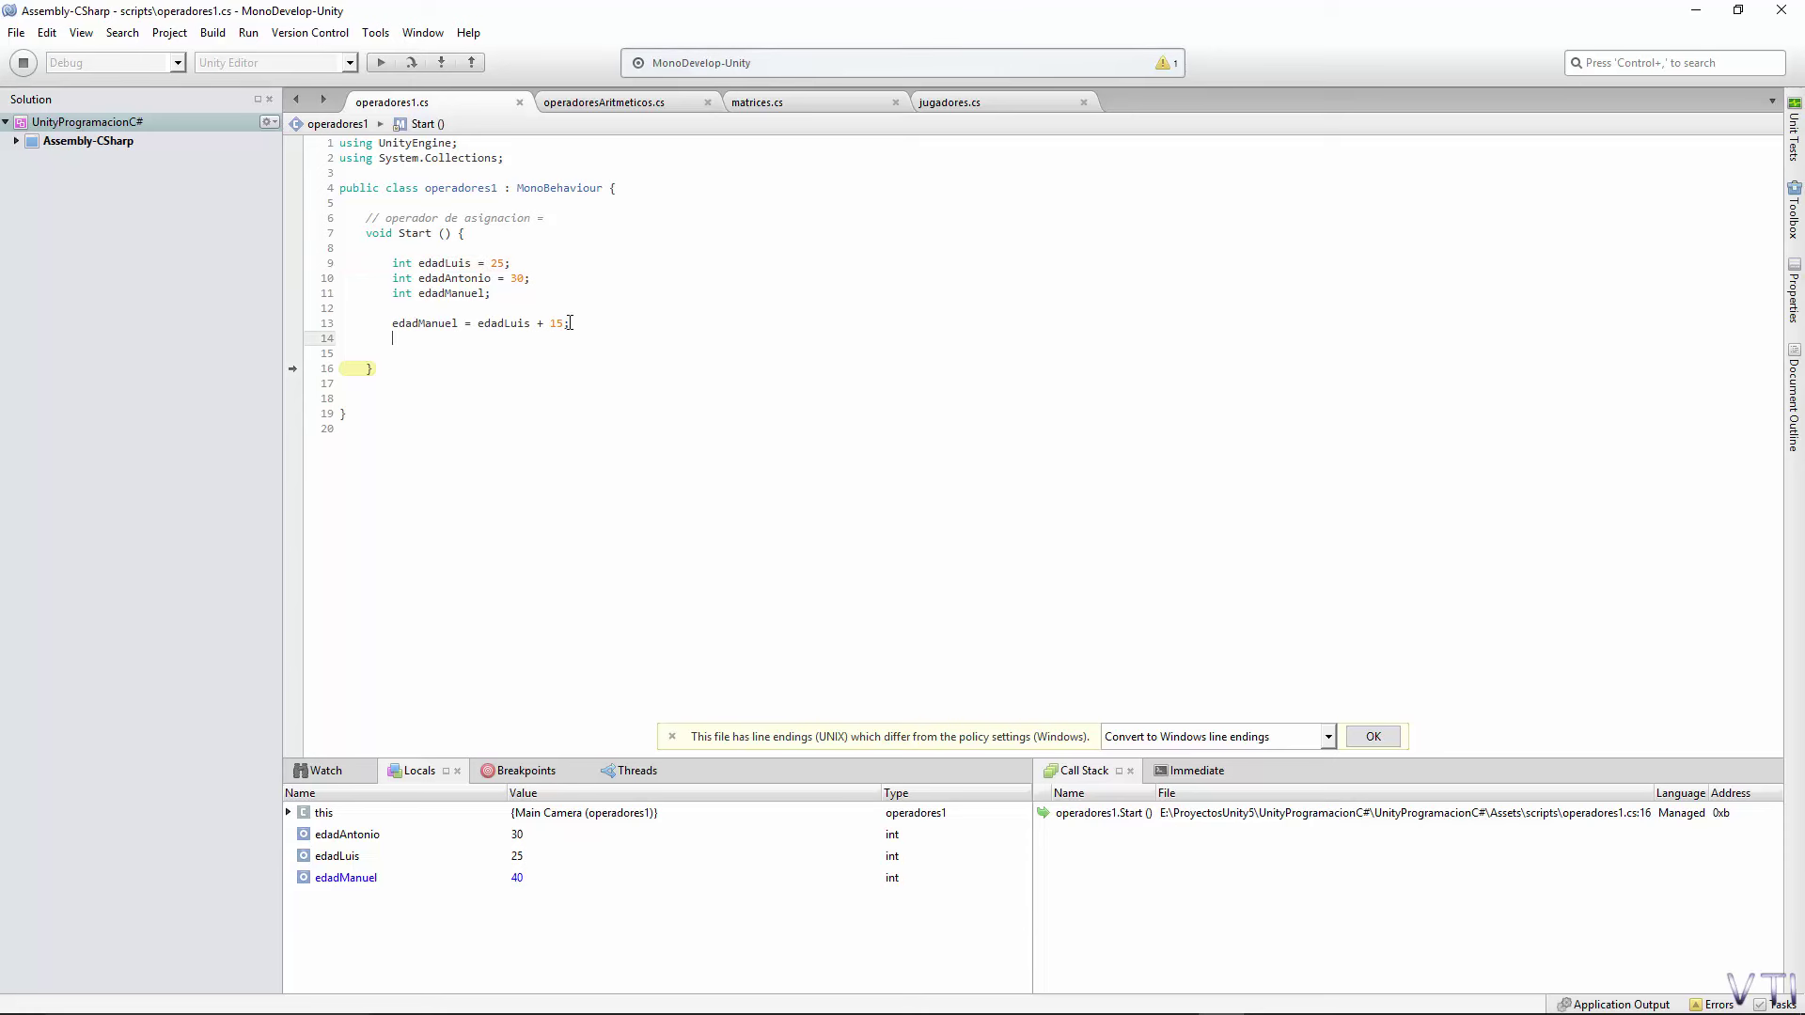
pyautogui.moveTo(600, 327); pyautogui.dragTo(416, 261)
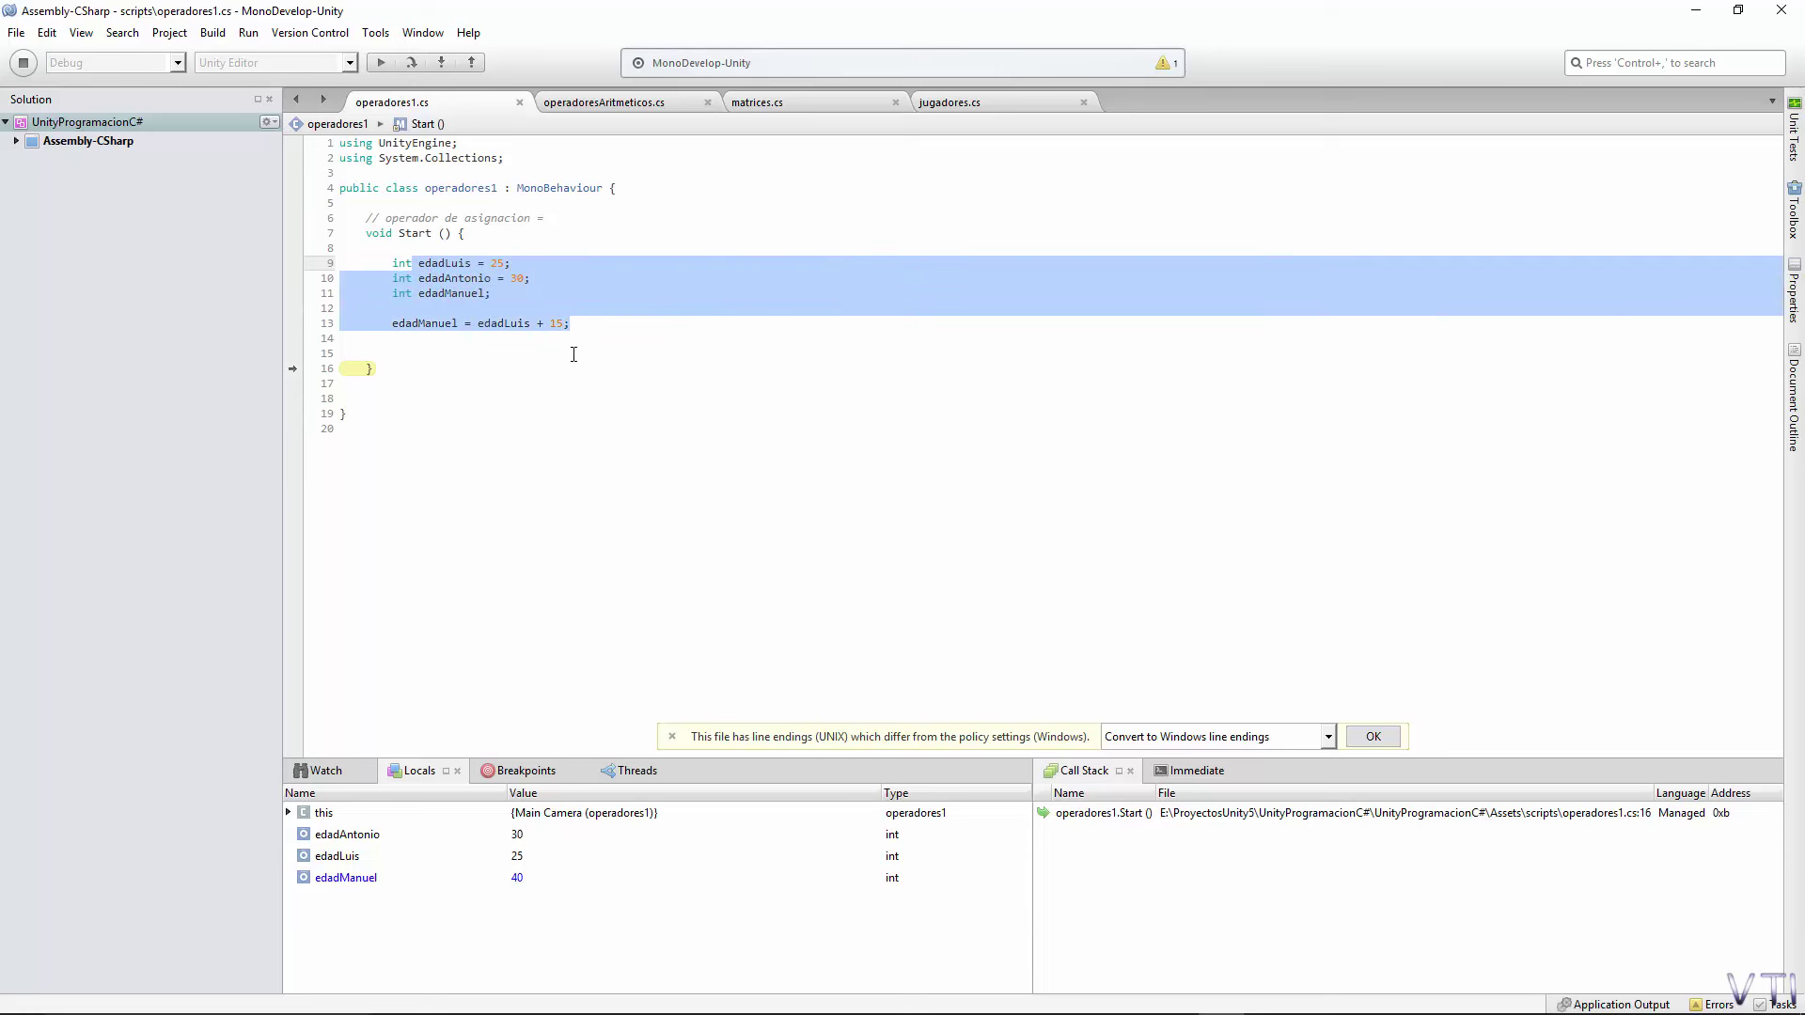
pyautogui.click(591, 336)
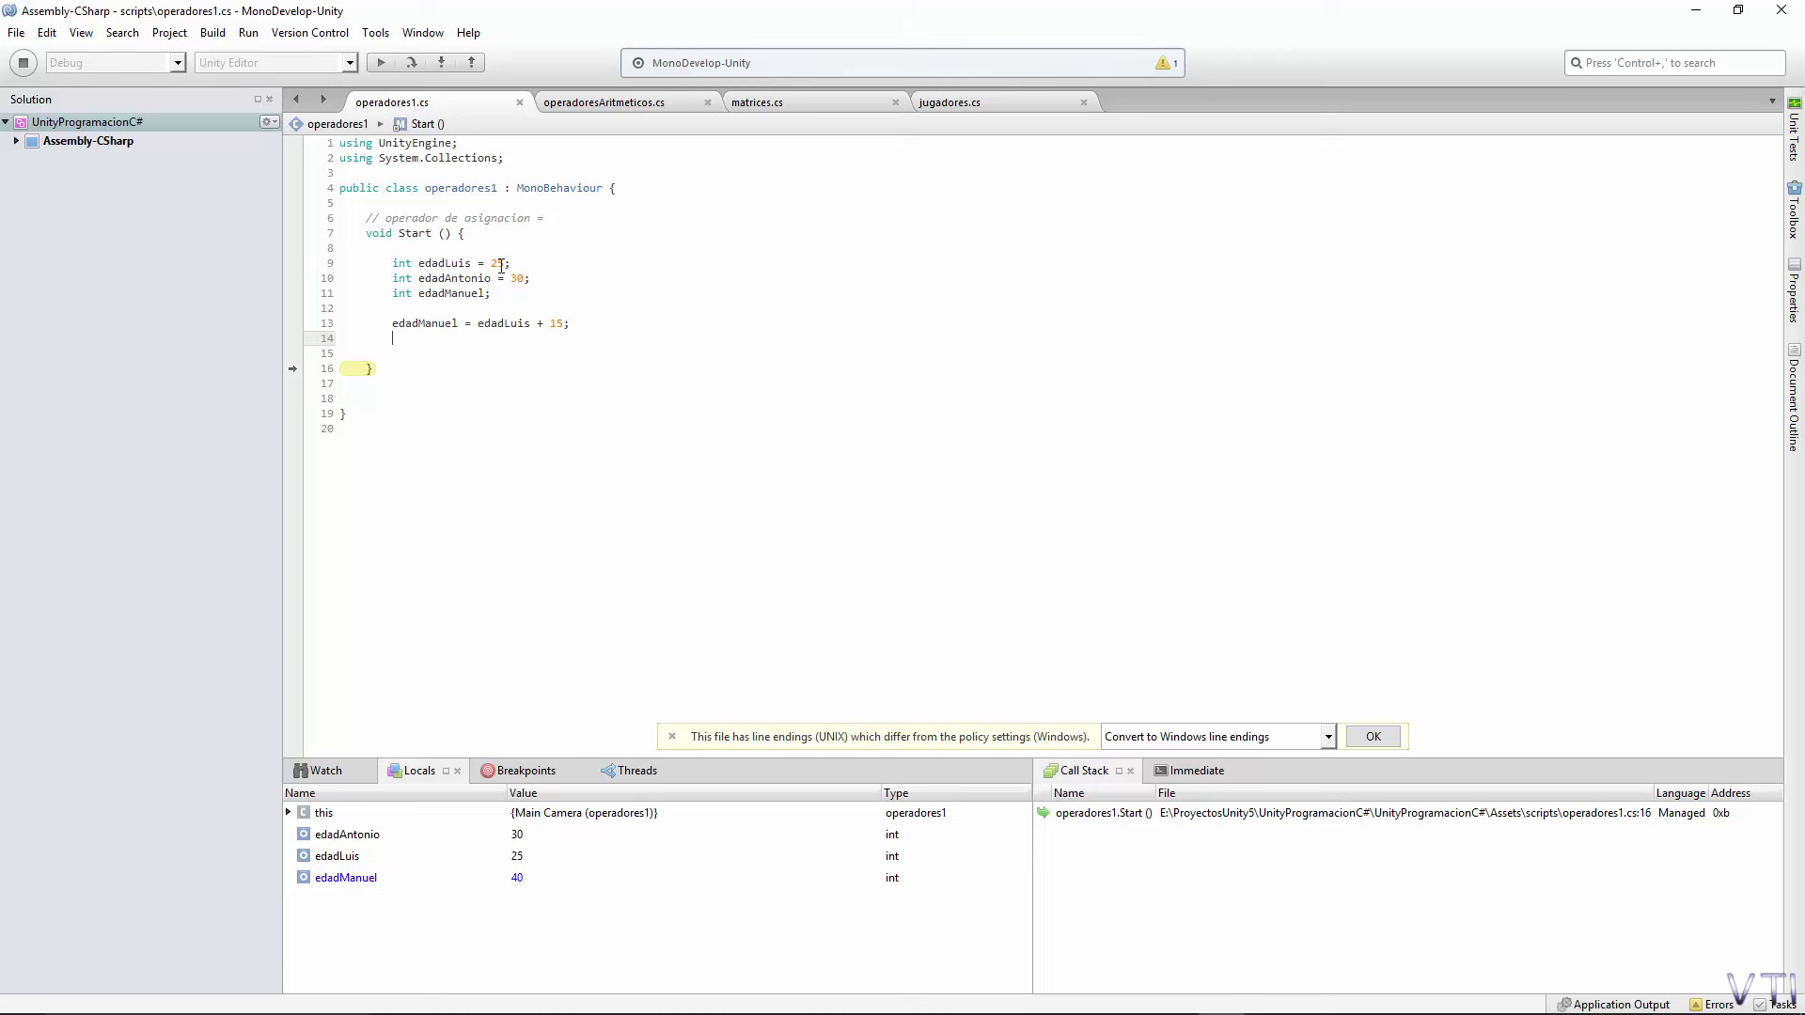
pyautogui.click(389, 264)
pyautogui.moveTo(518, 274)
pyautogui.write('//')
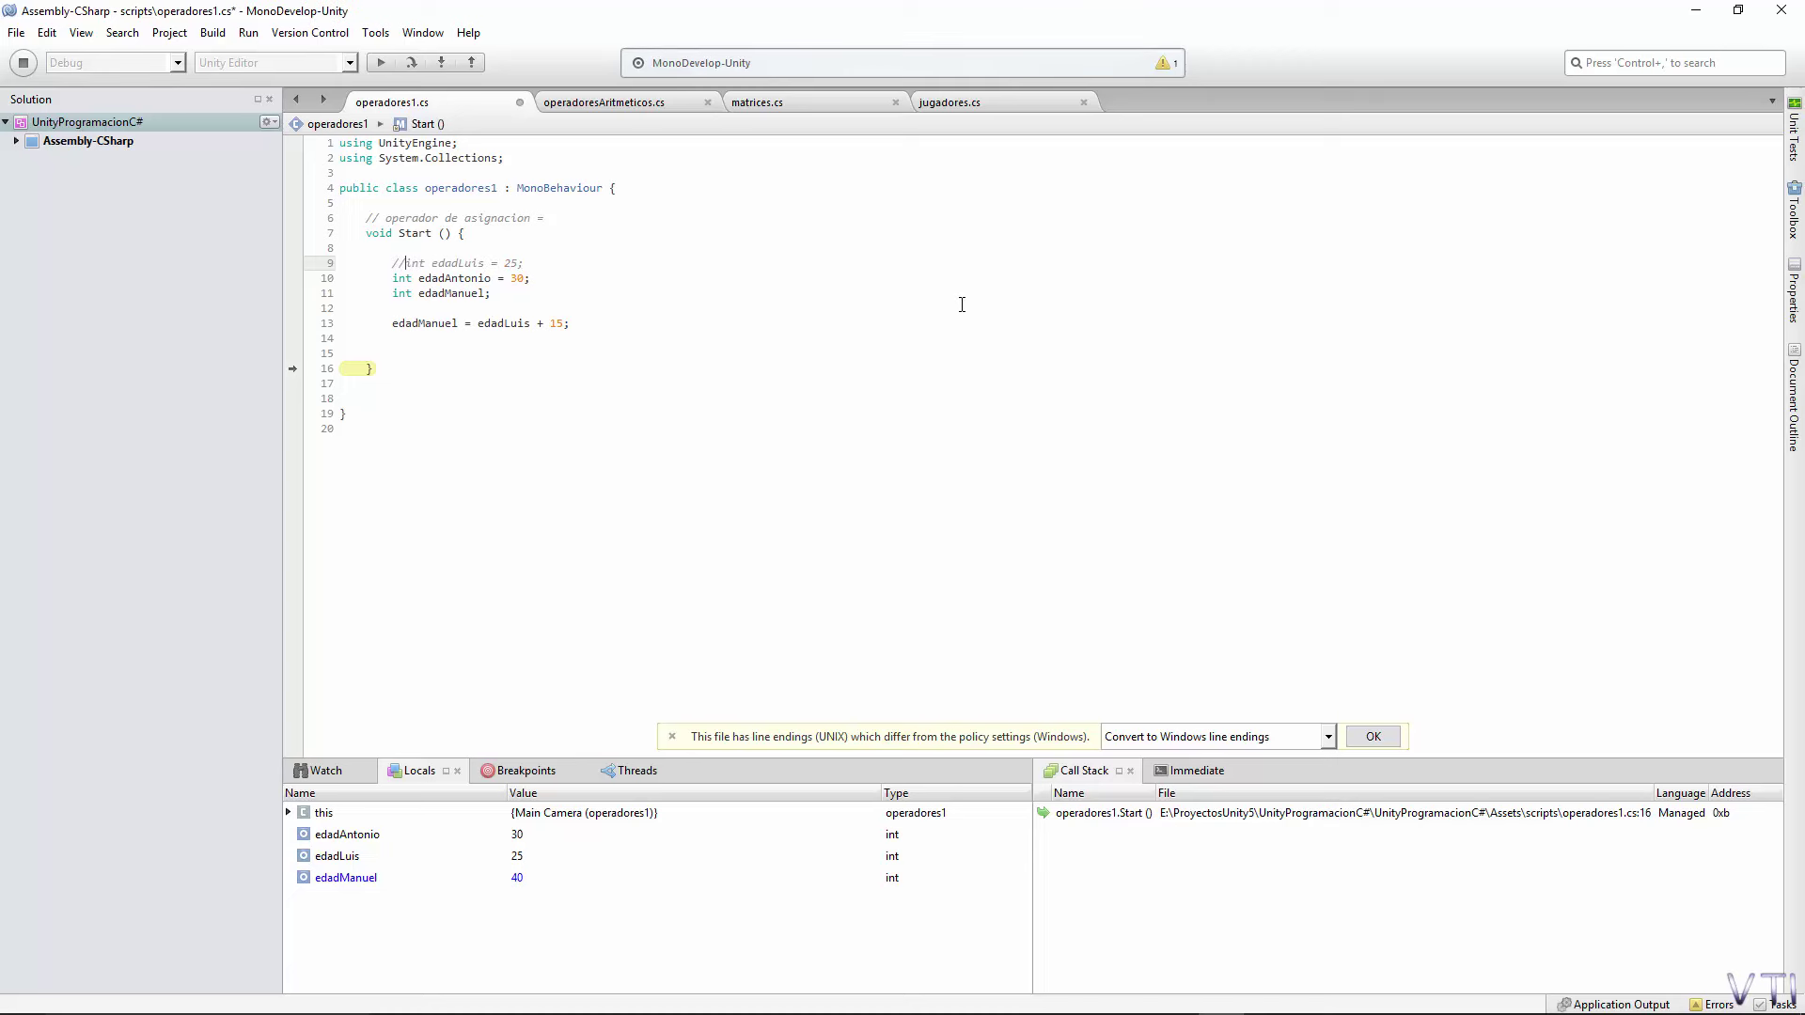
pyautogui.press('BackSpace')
pyautogui.press('BackSpace')
pyautogui.write('/')
pyautogui.write('*')
pyautogui.click(592, 325)
pyautogui.write('*/')
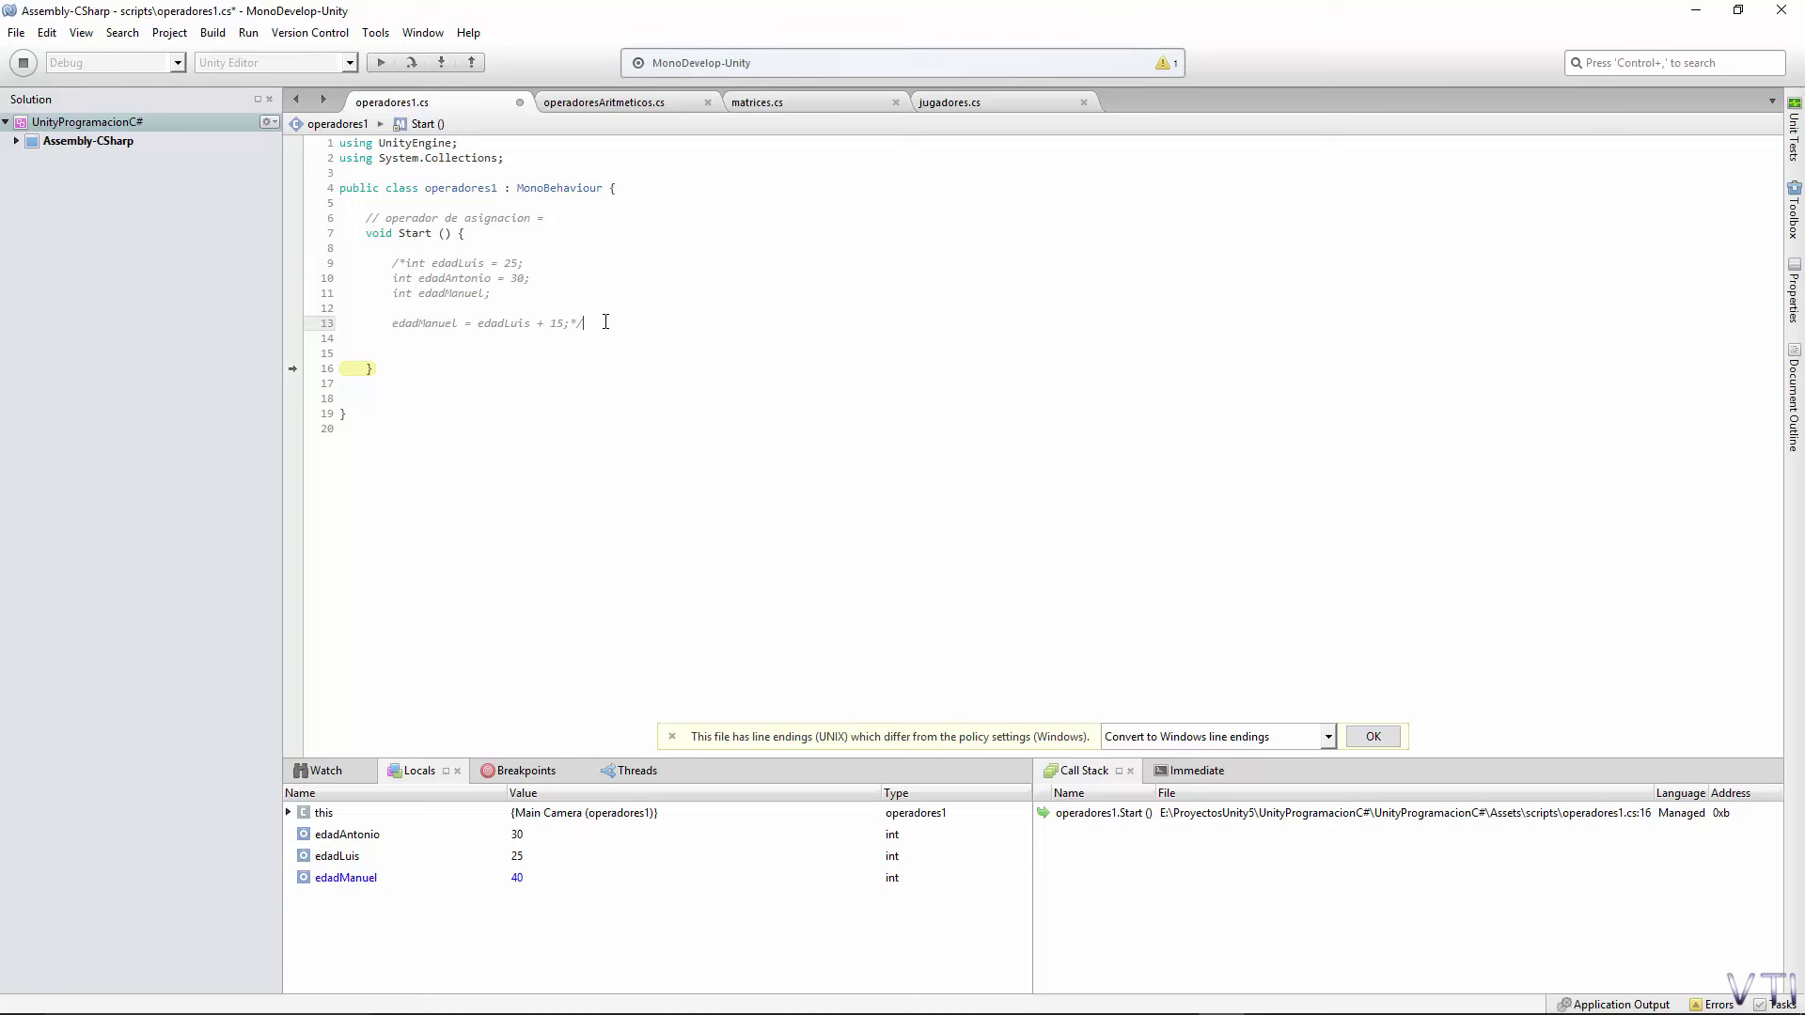
pyautogui.moveTo(581, 326); pyautogui.dragTo(398, 267)
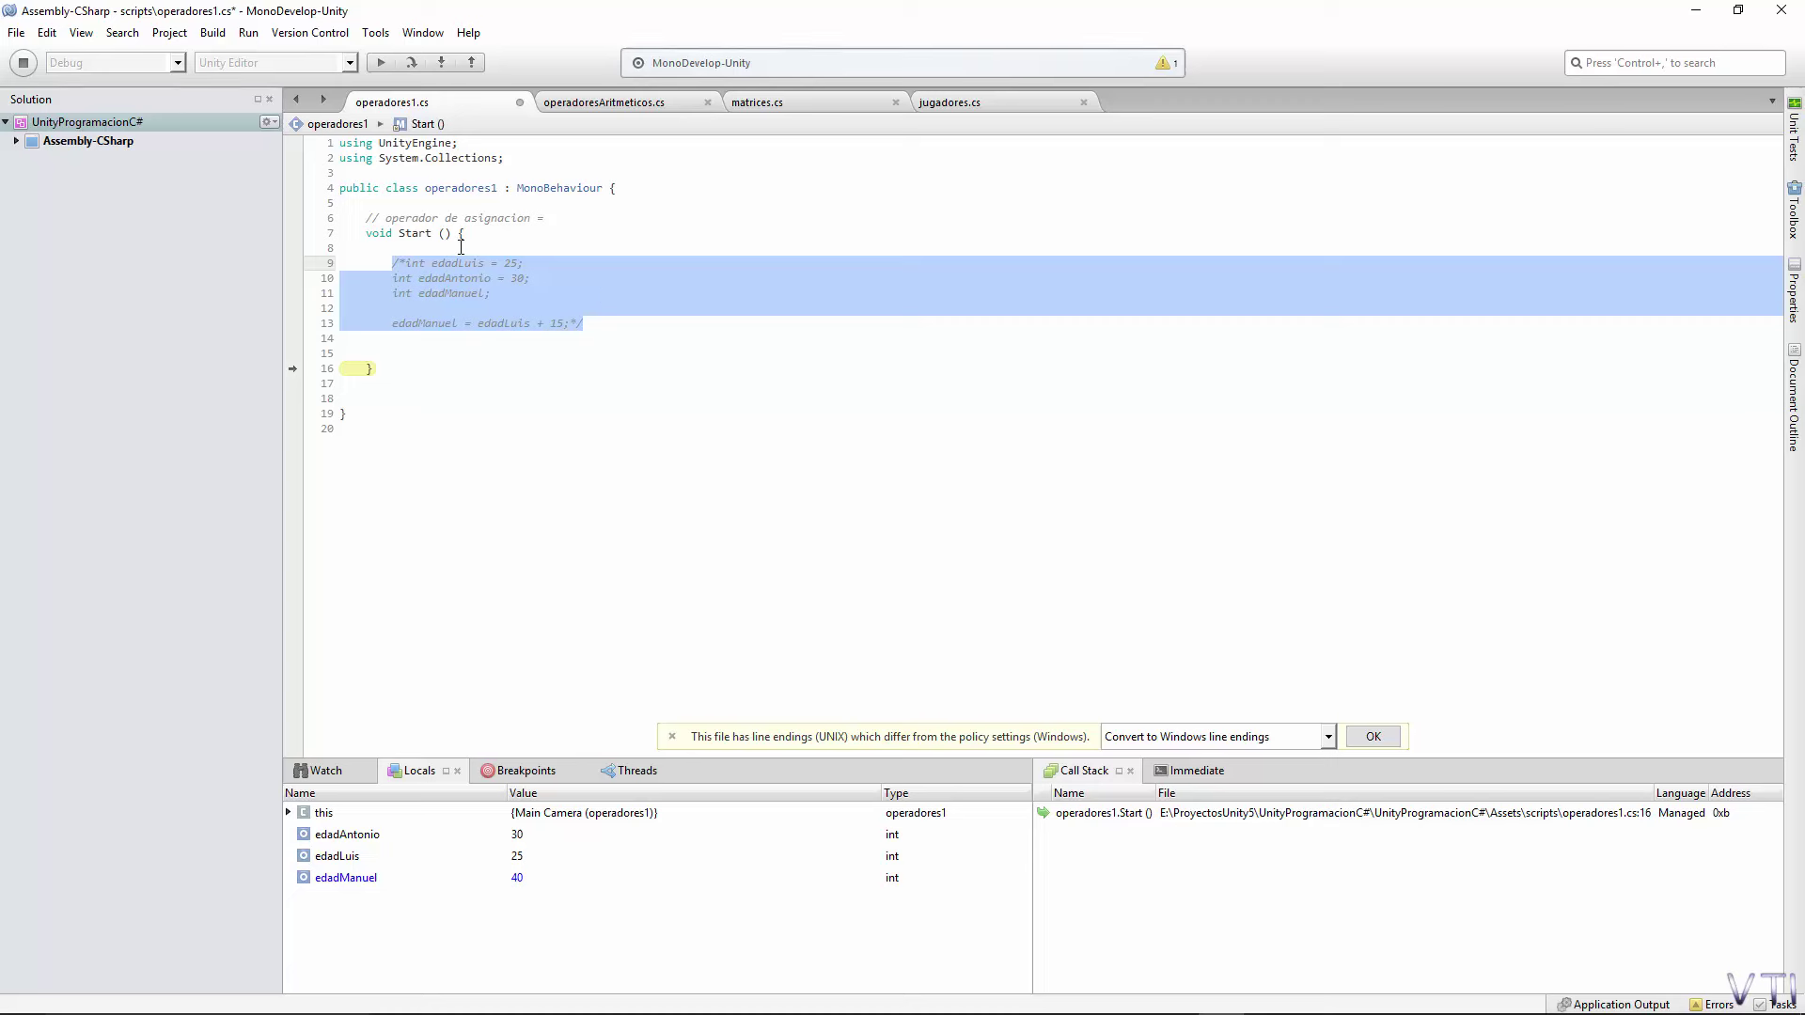
# Move '// operador de asignacion =' to line 8 inside Start and add blank lines after the block.
pyautogui.moveTo(559, 219); pyautogui.dragTo(365, 219)
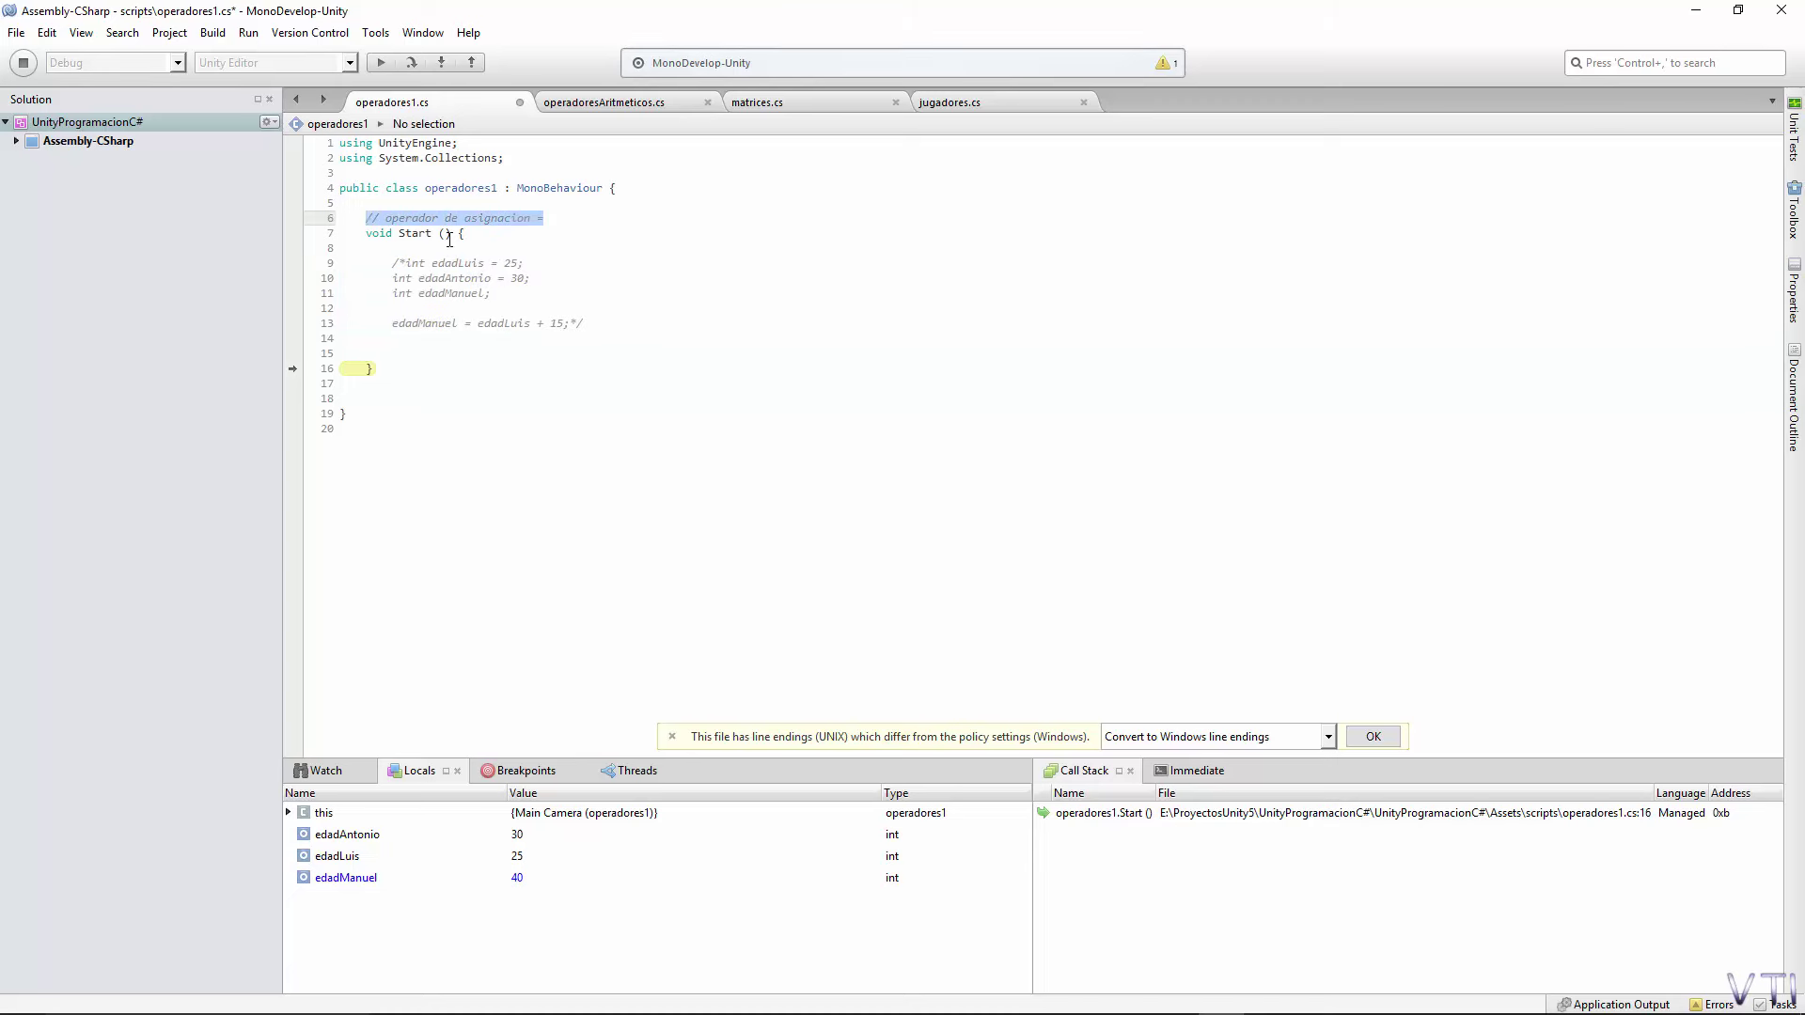
pyautogui.press('BackSpace')
pyautogui.click(414, 250)
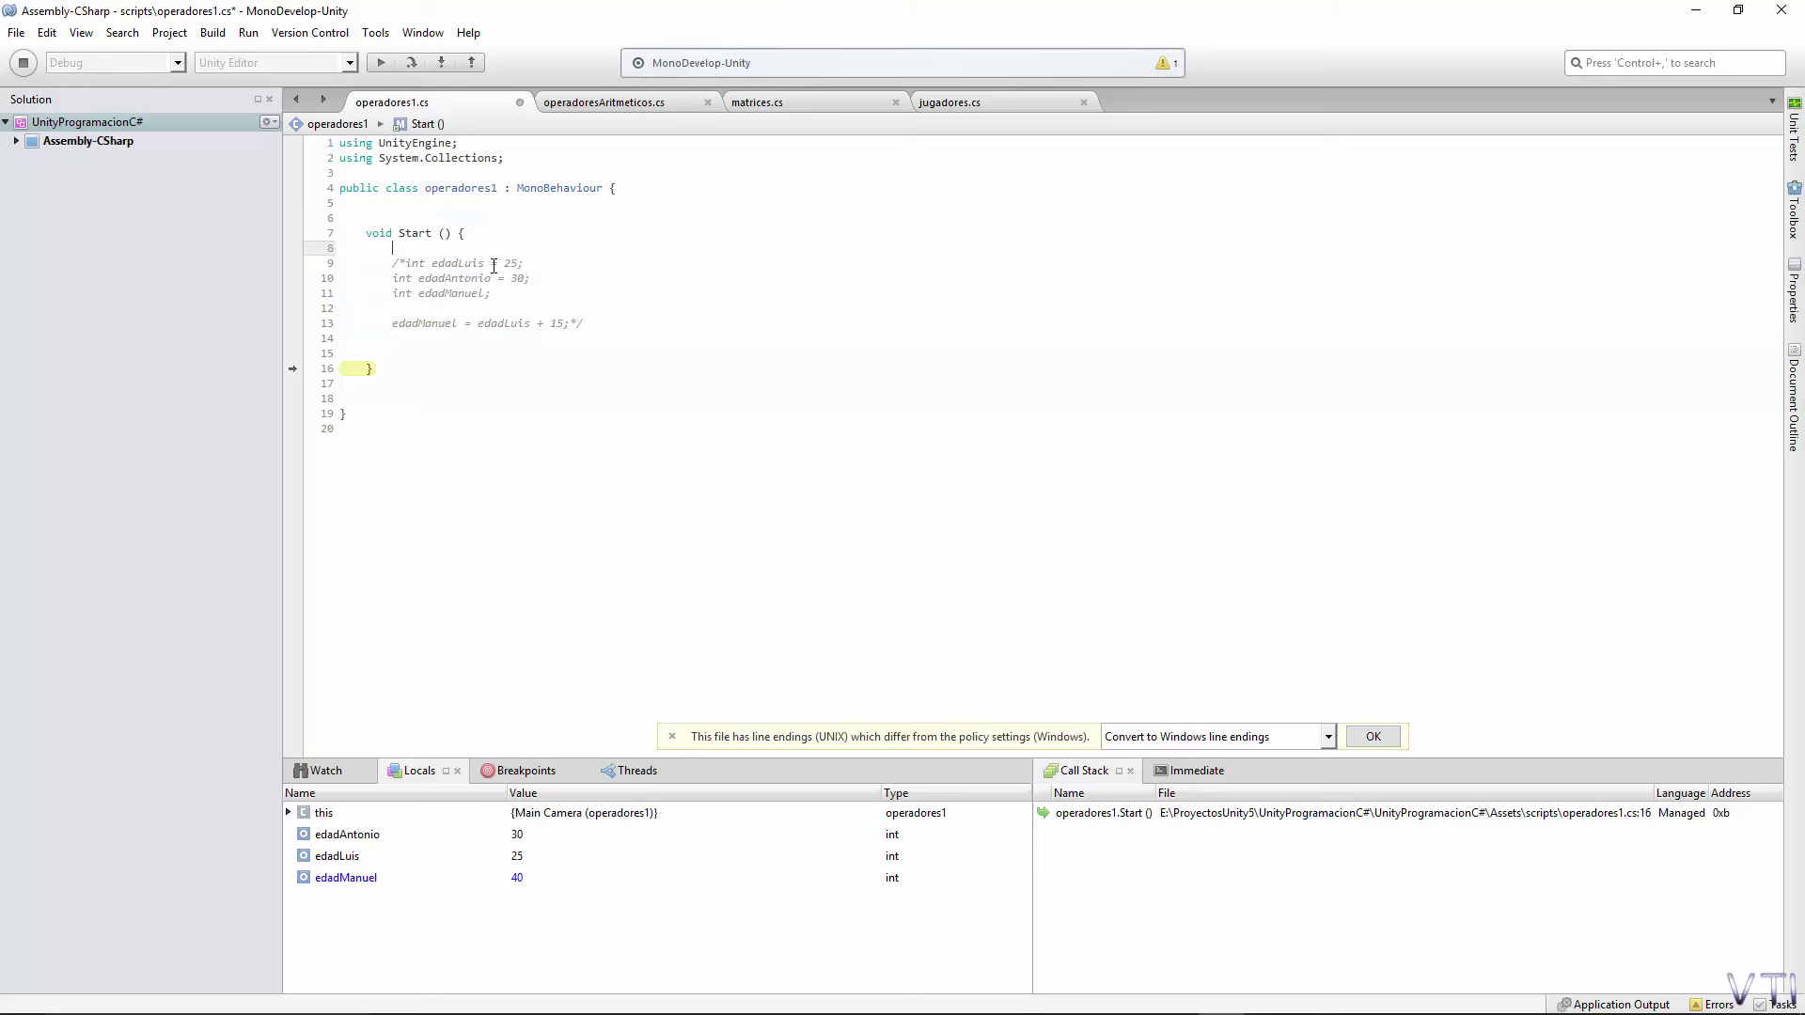
pyautogui.write('// operador de asignacion =')
pyautogui.click(639, 325)
pyautogui.press('Return')
pyautogui.press('Return')
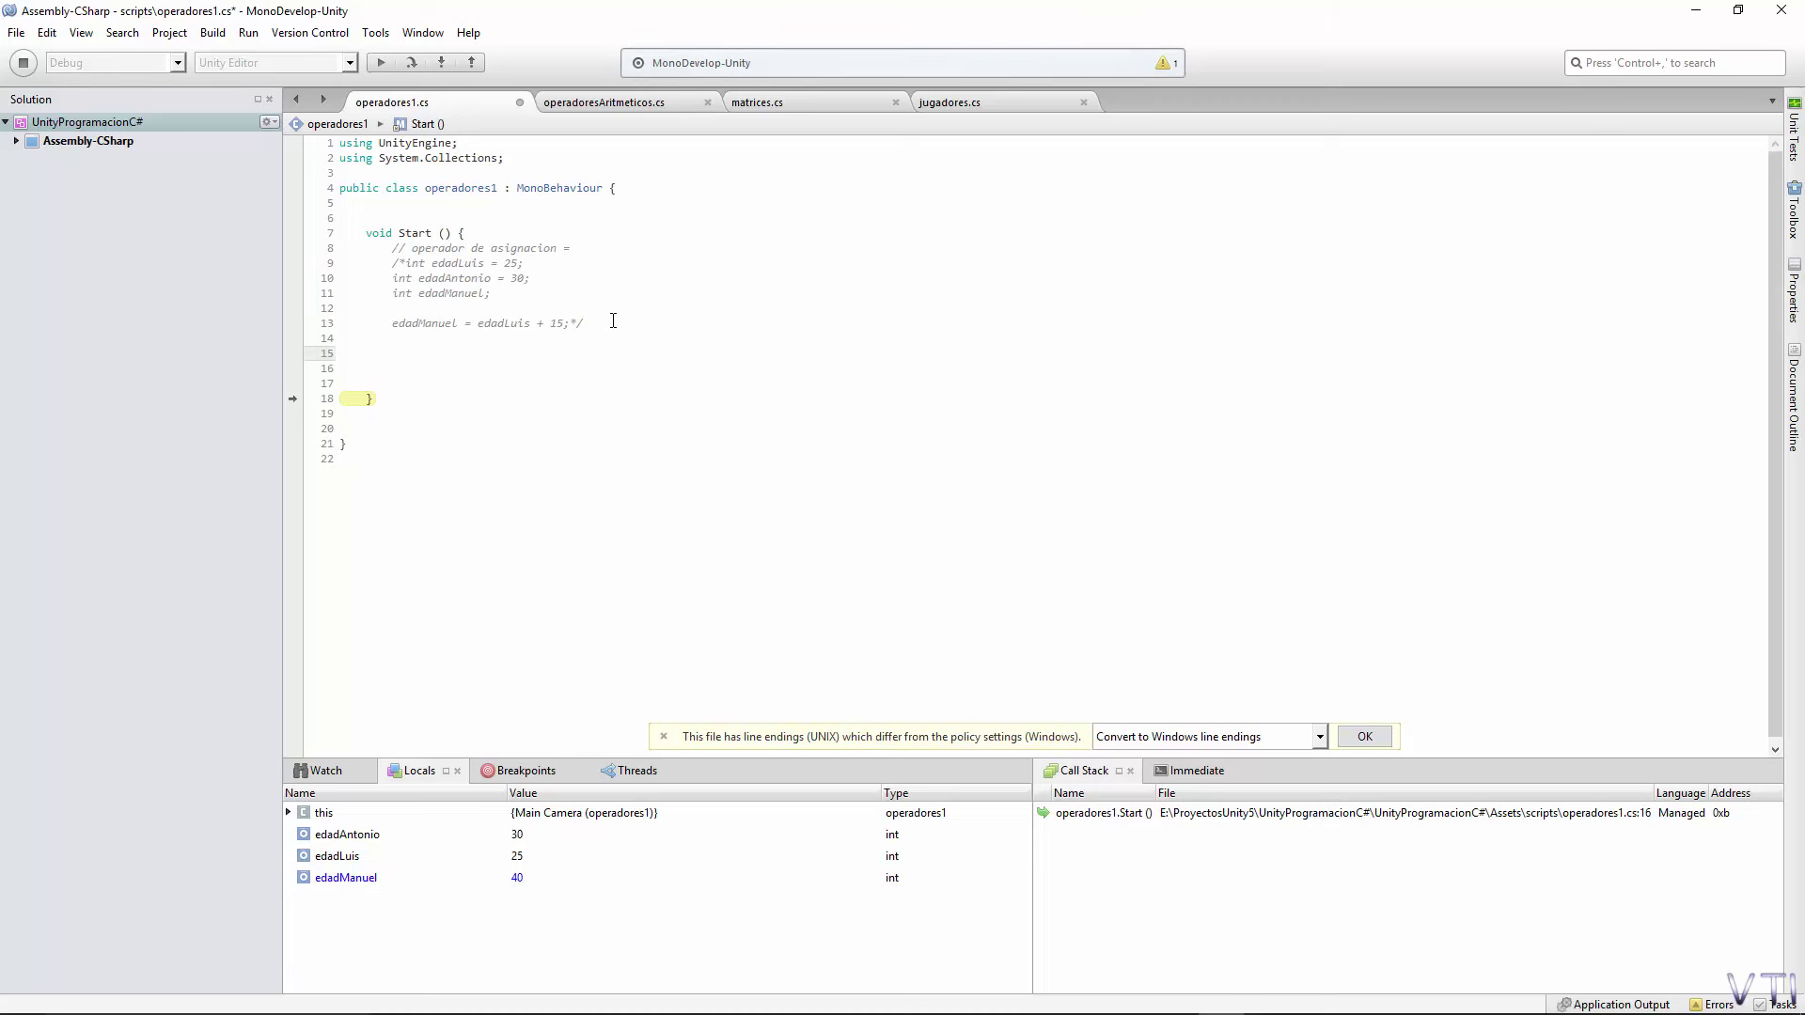
# Type the comment '//operadores aritmeticos + * / %' and open new lines below it.
pyautogui.write('//opera')
pyautogui.write('dores arit')
pyautogui.write('meti')
pyautogui.press('BackSpace')
pyautogui.press('BackSpace')
pyautogui.write('ticos ')
pyautogui.write('+')
pyautogui.write('/')
pyautogui.write('%')
pyautogui.press('Return')
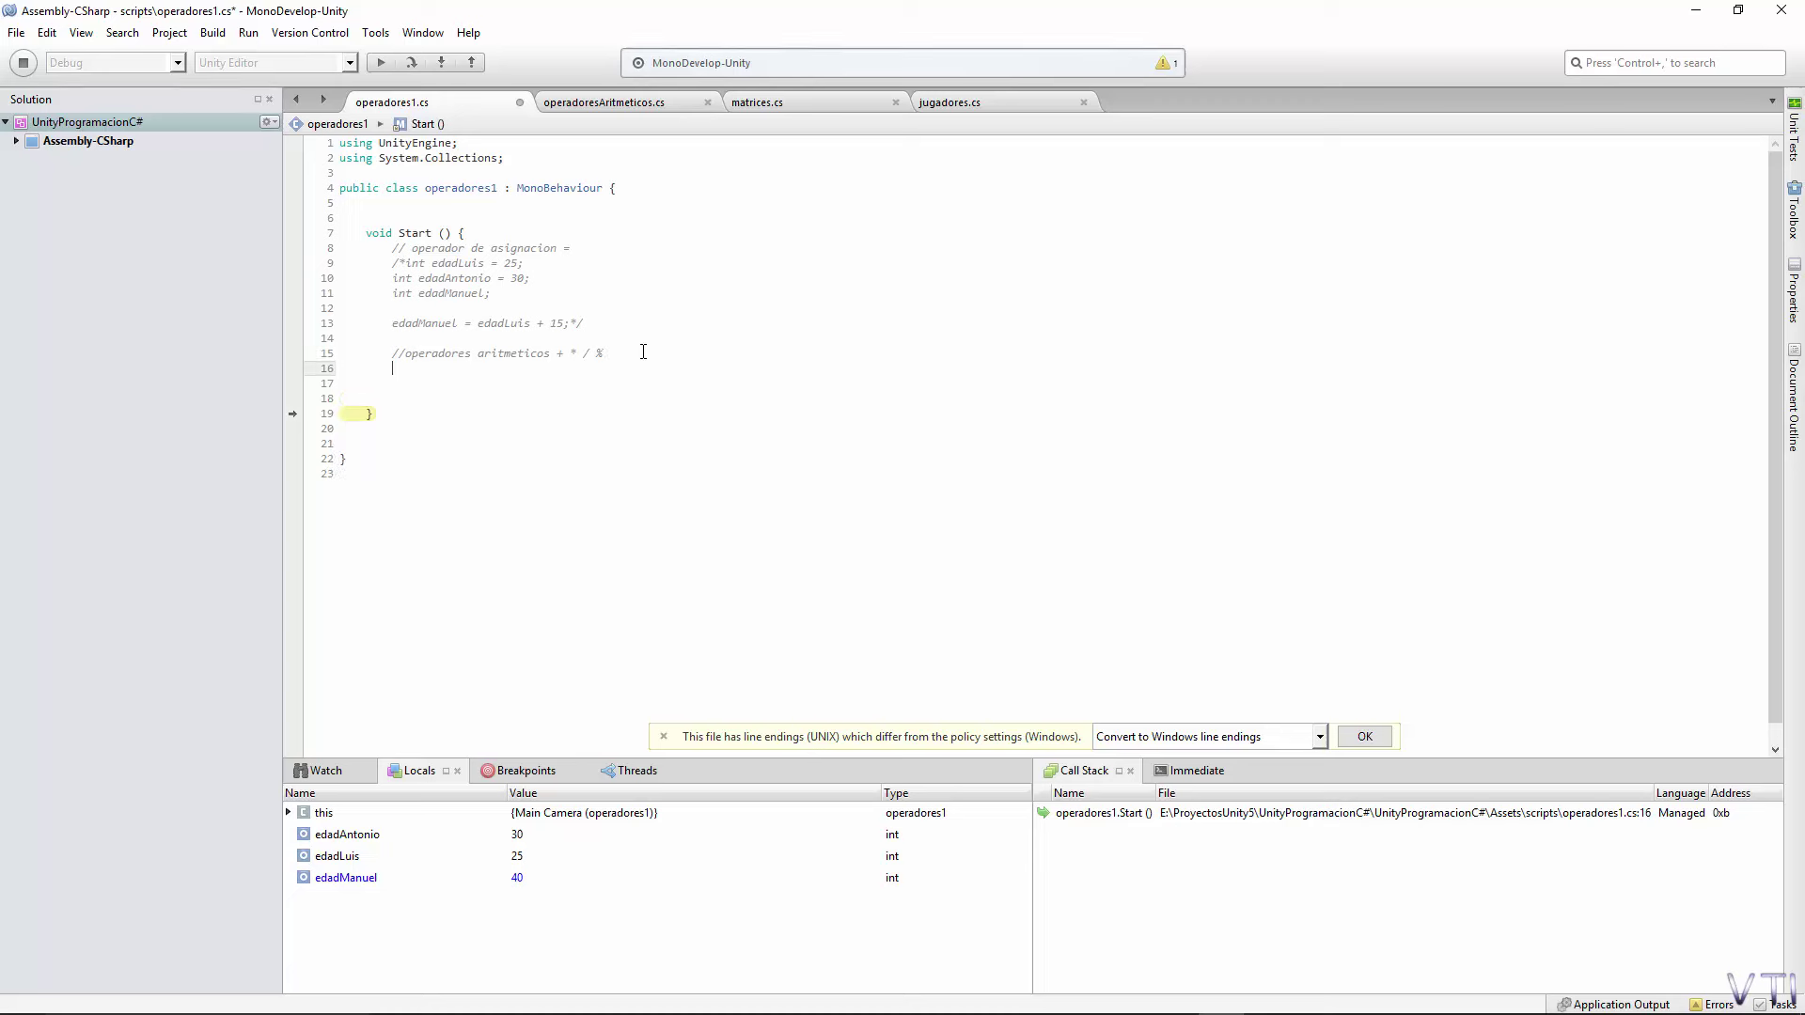
pyautogui.press('Return')
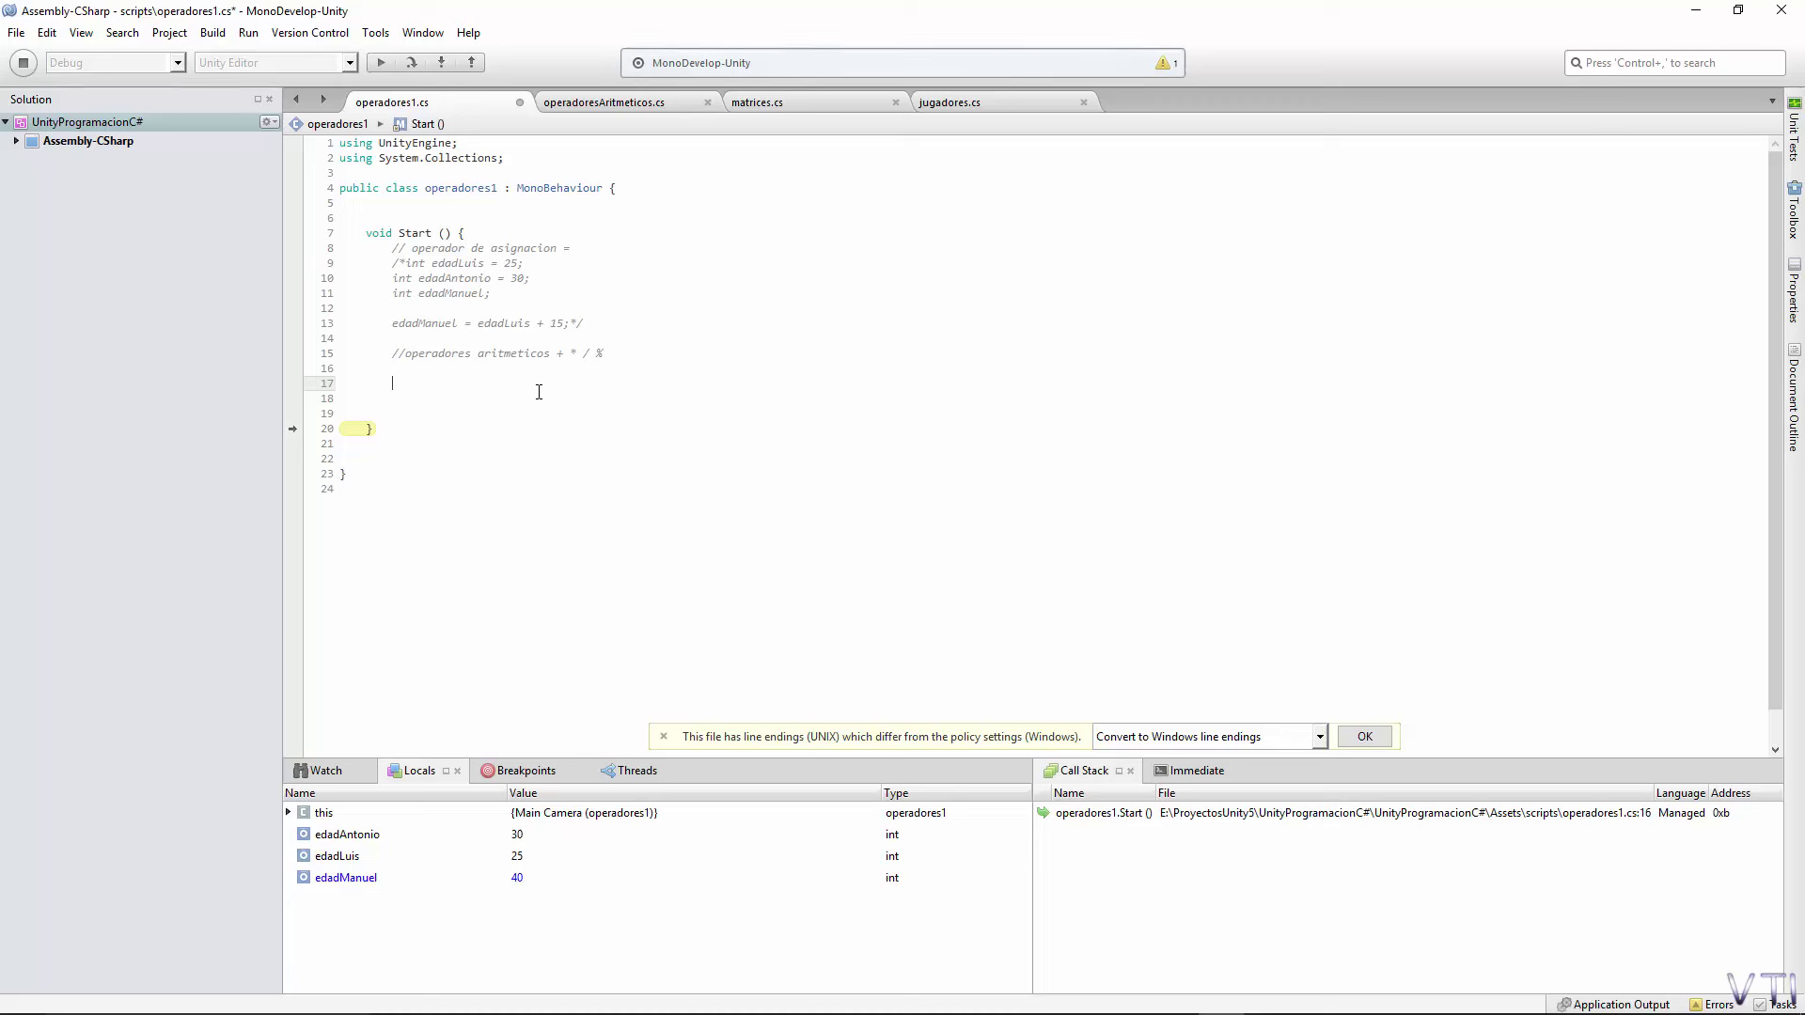
# Type int a, int b and int c on separate lines, then delete the int b and int c lines.
pyautogui.write('int')
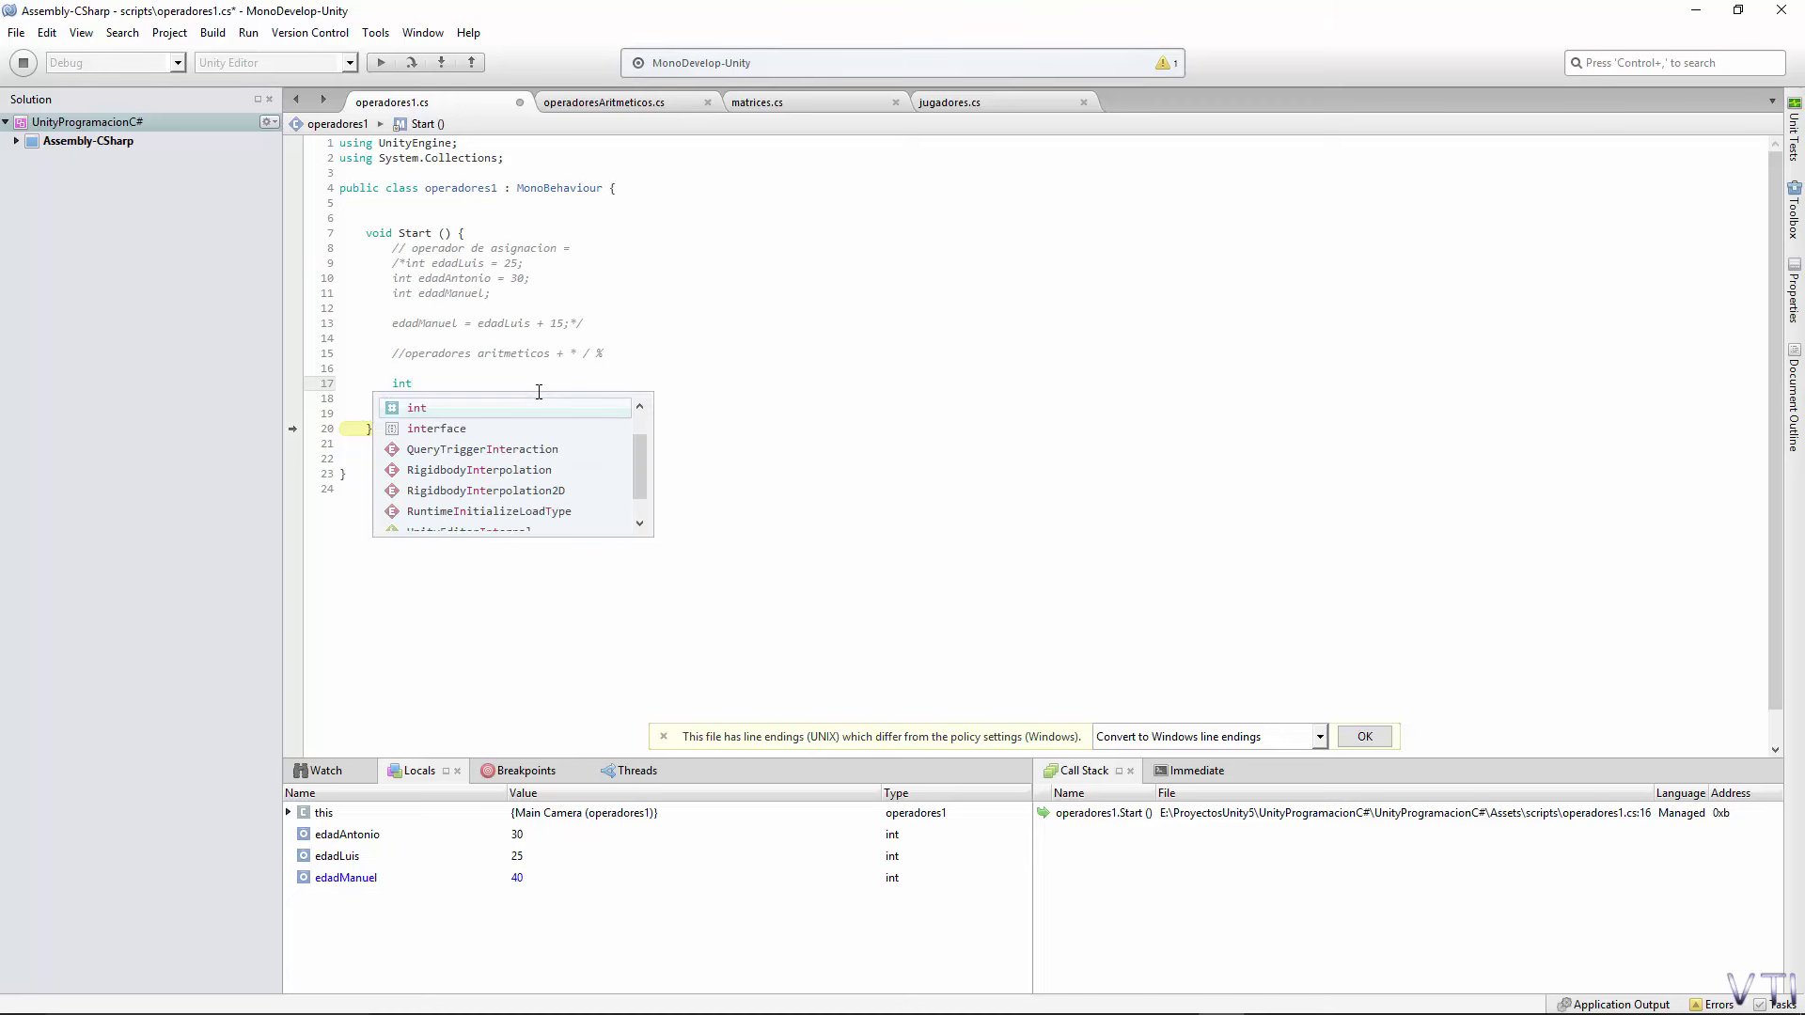
pyautogui.write(' a')
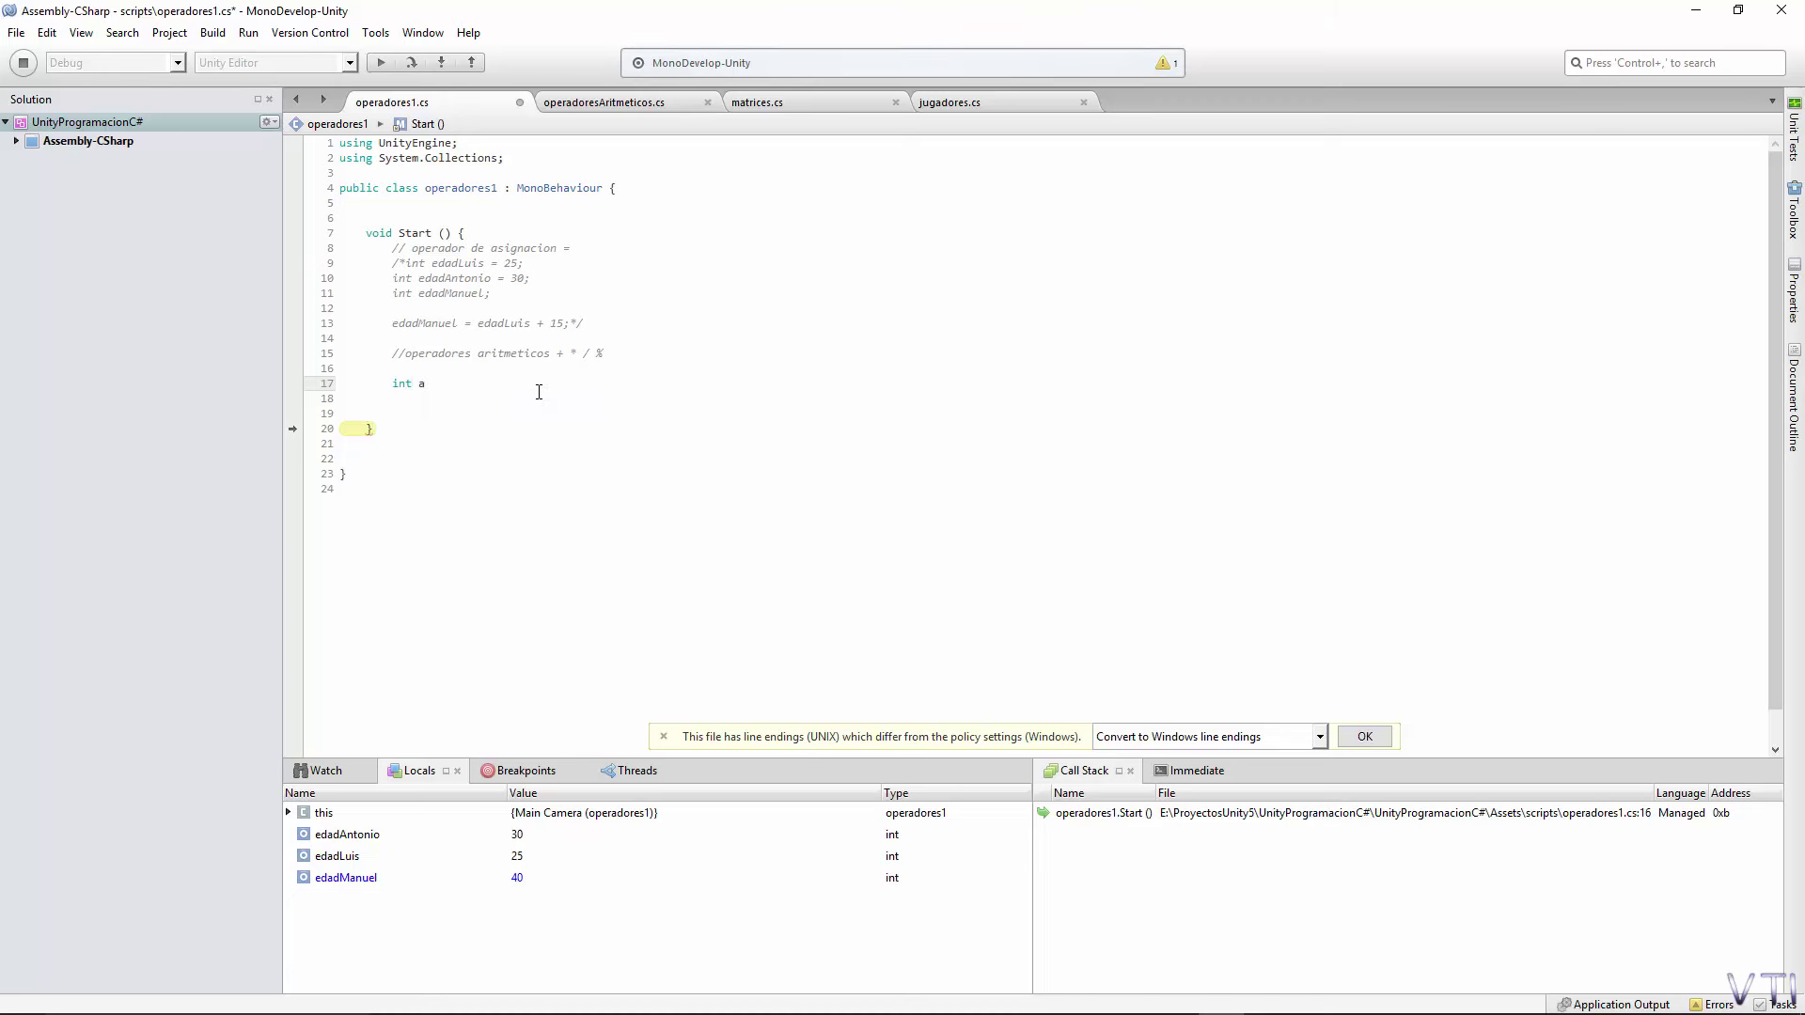
pyautogui.press('Return')
pyautogui.write('int')
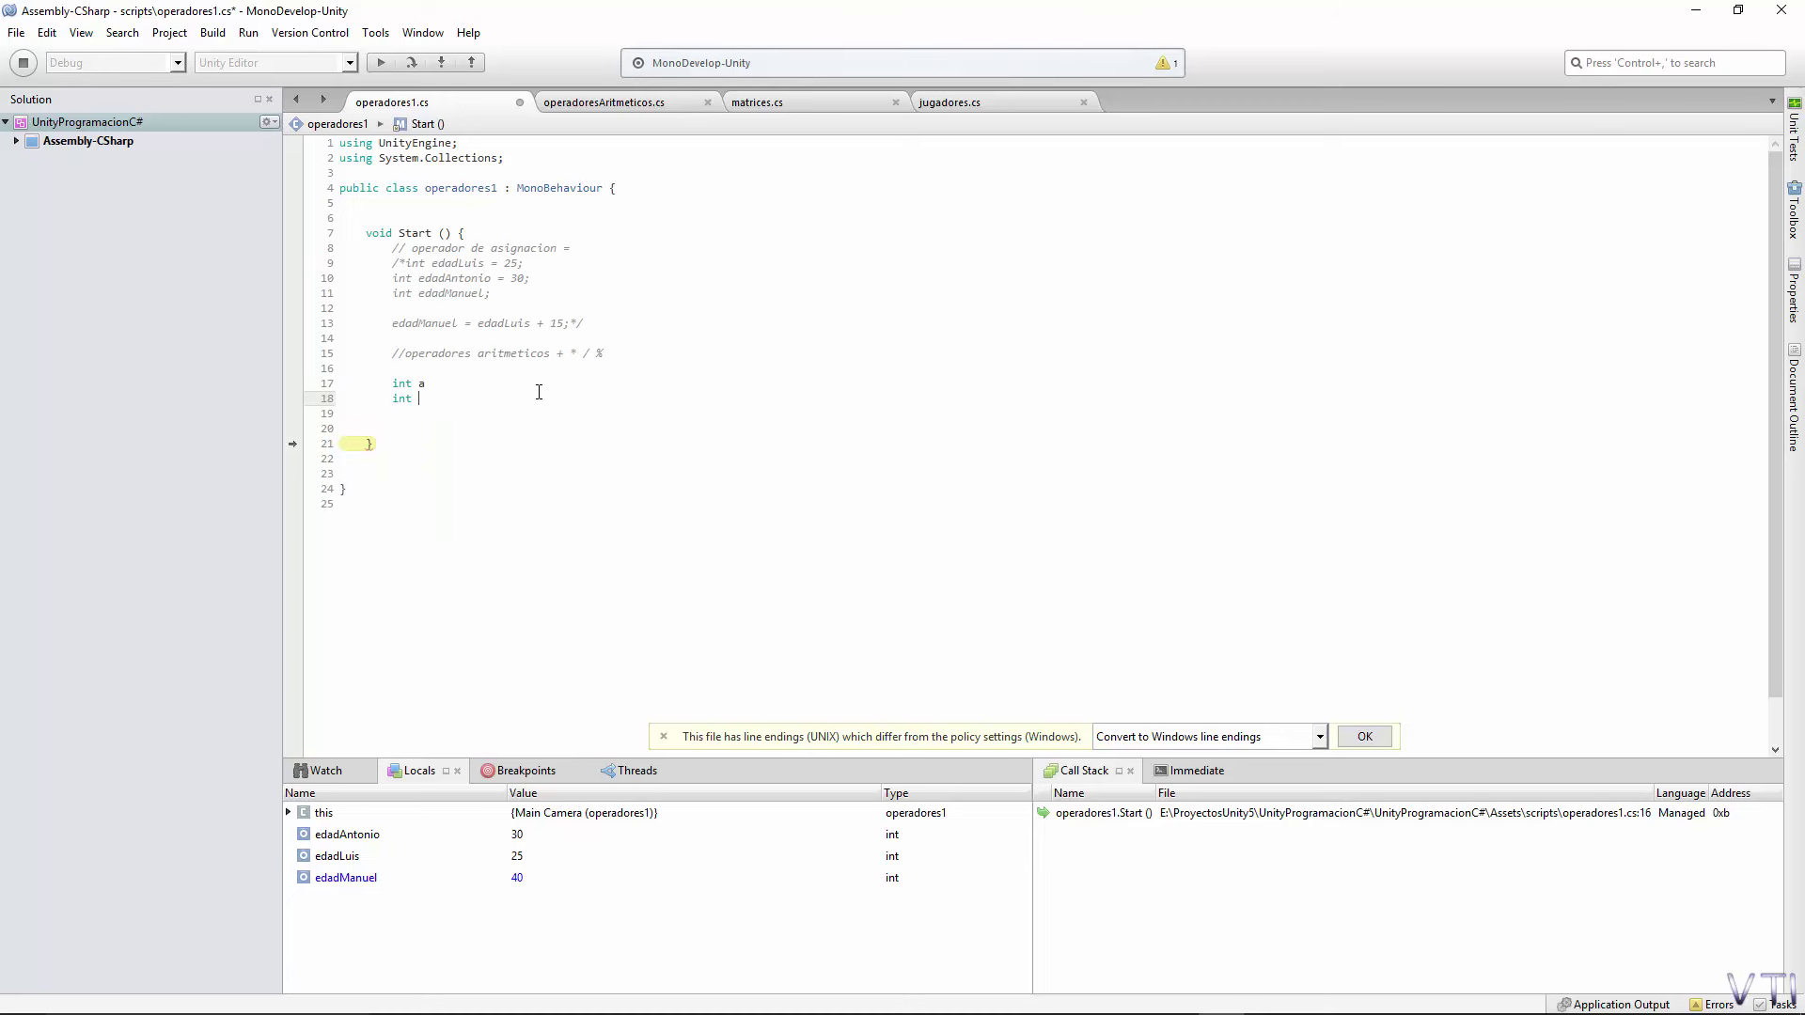
pyautogui.write(' base')
pyautogui.press('BackSpace')
pyautogui.press('BackSpace')
pyautogui.press('BackSpace')
pyautogui.press('Return')
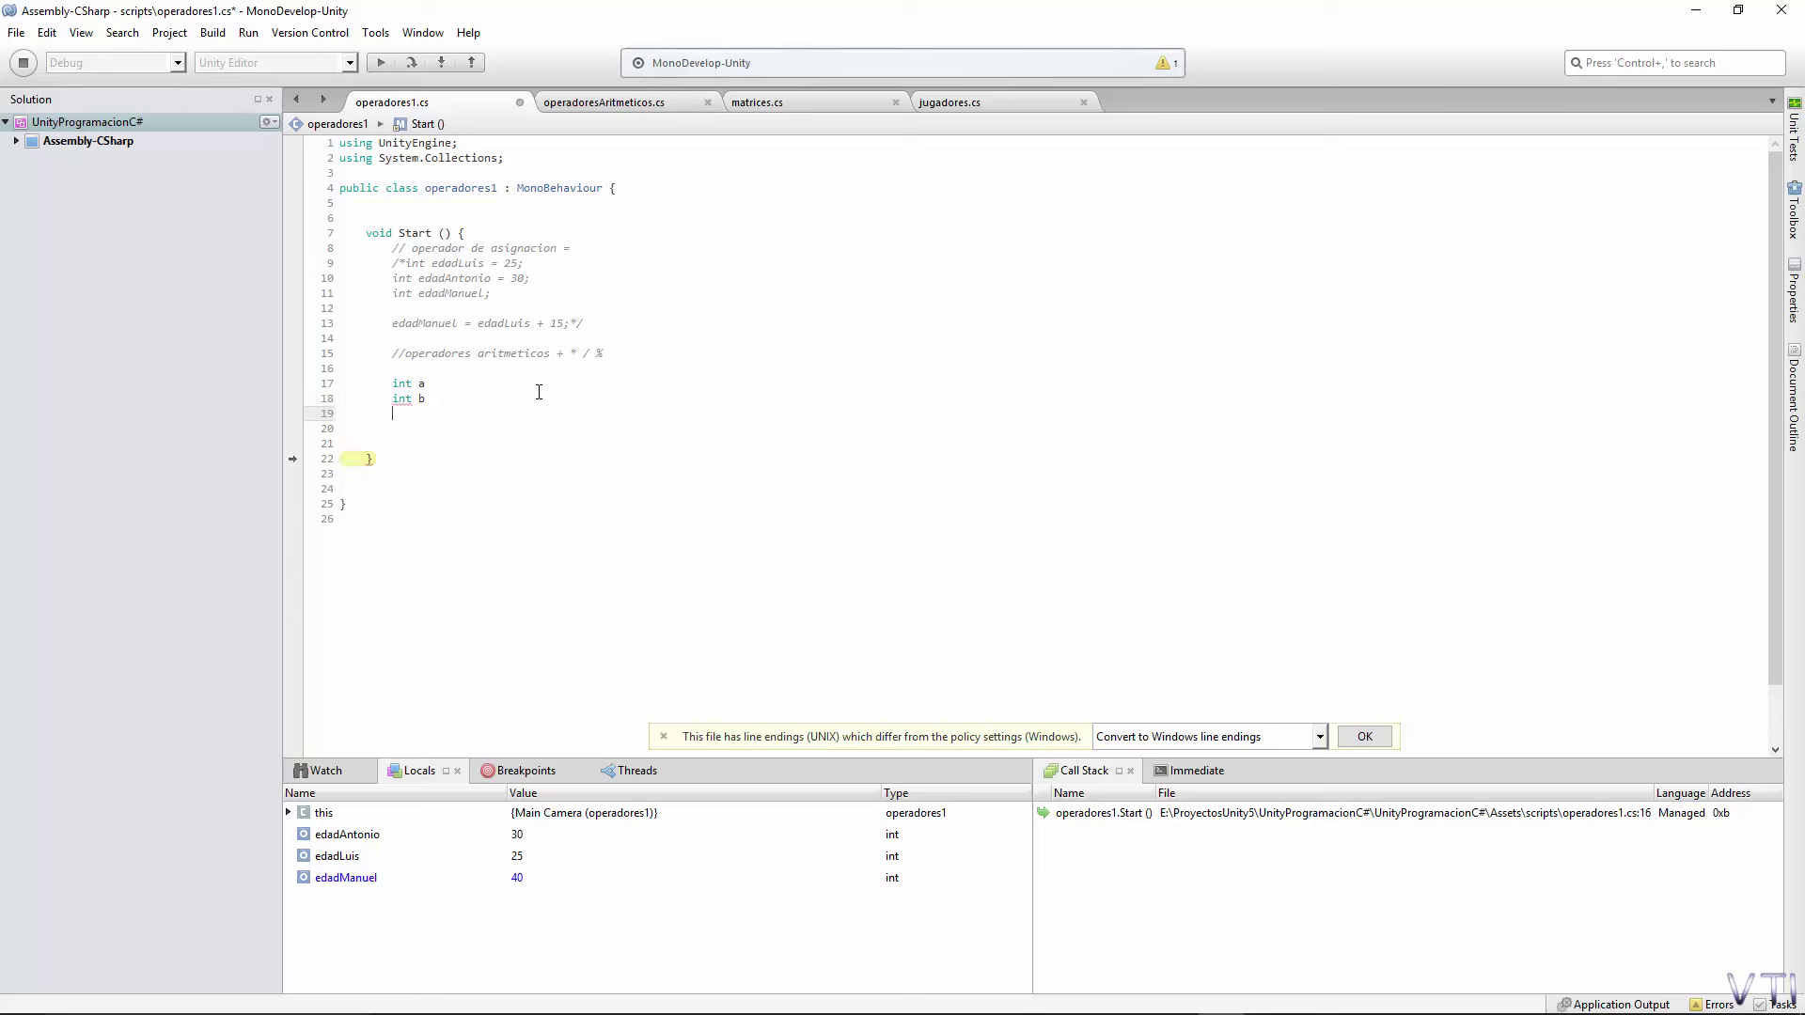
pyautogui.write('int ')
pyautogui.write('c')
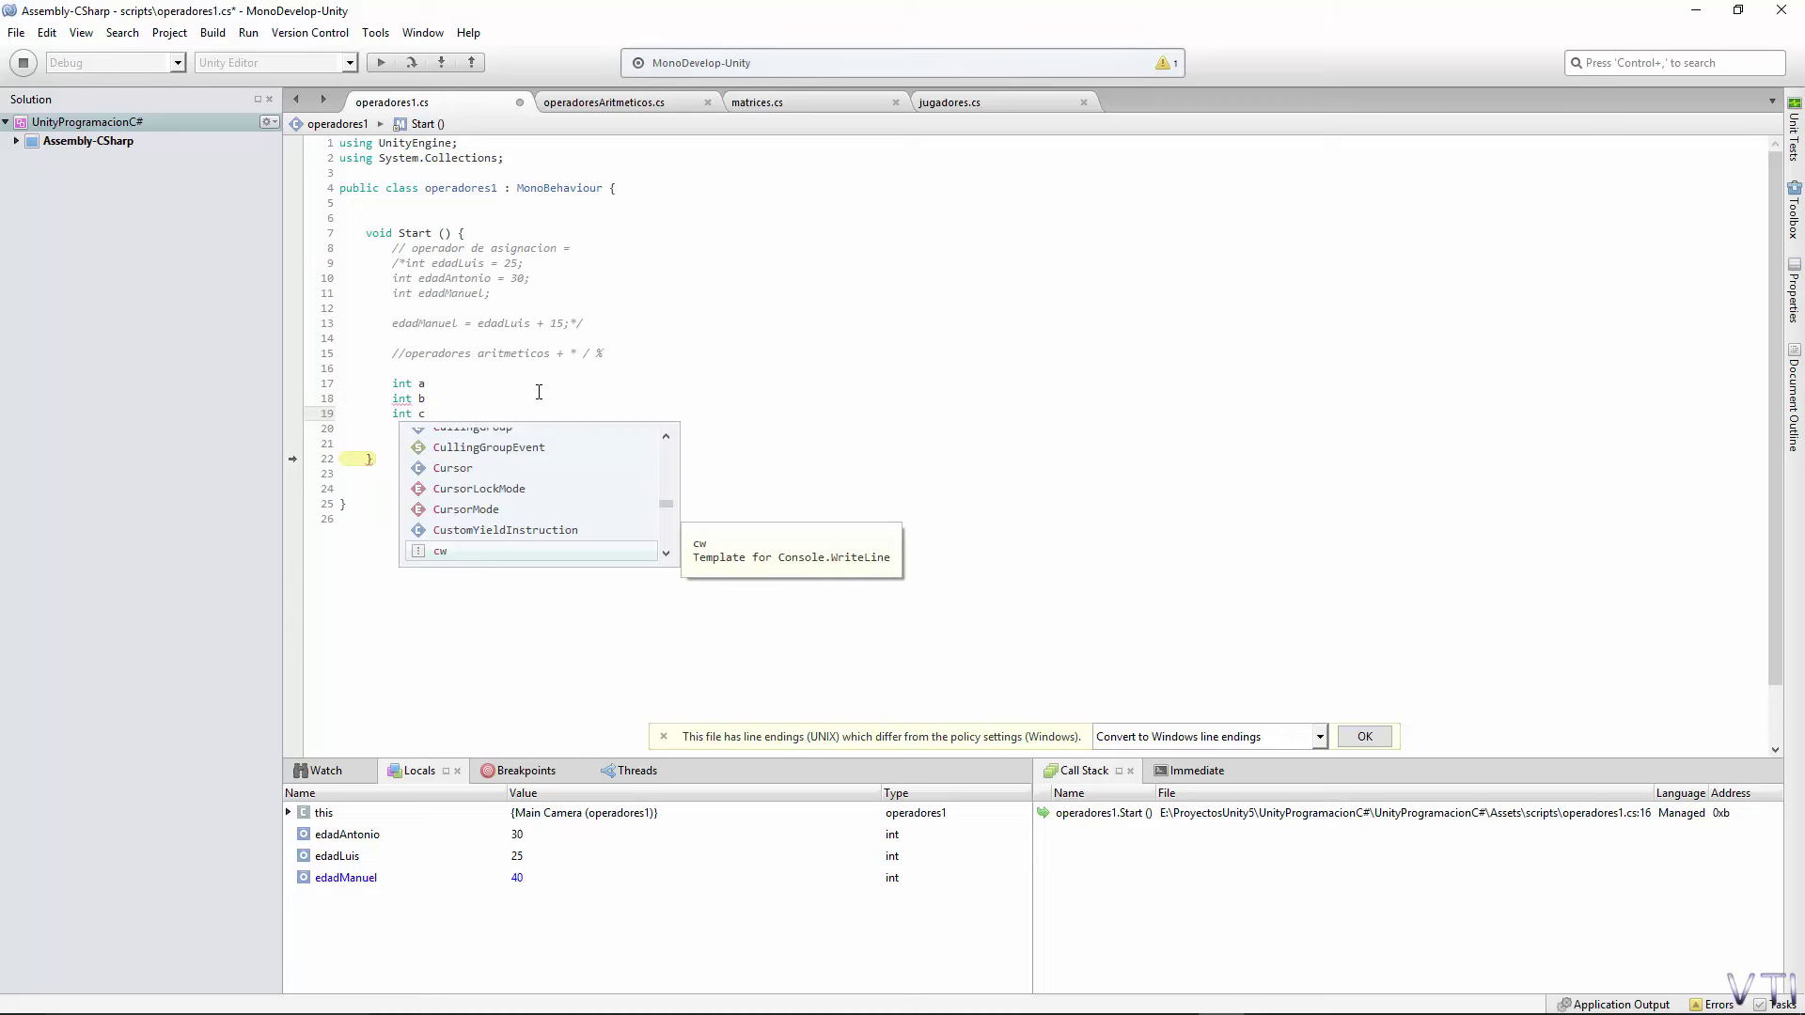
pyautogui.click(464, 395)
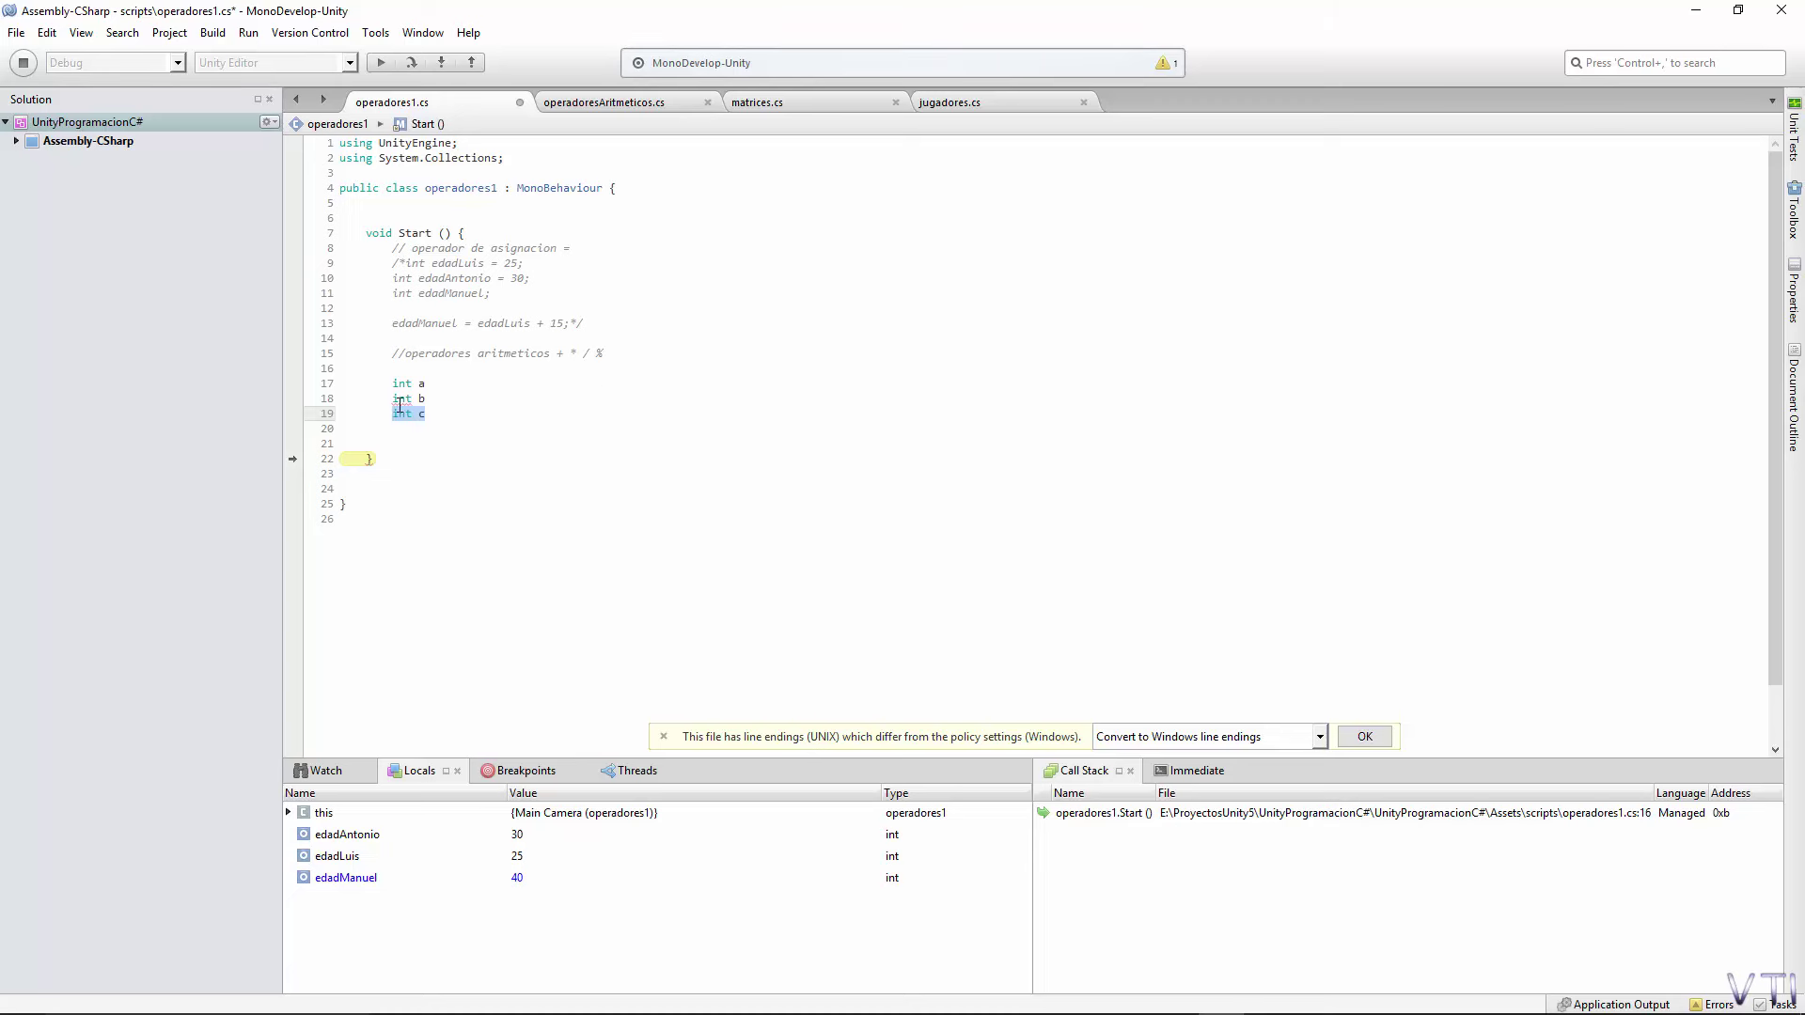
pyautogui.click(440, 383)
pyautogui.moveTo(440, 382)
pyautogui.mouseDown()
pyautogui.moveTo(438, 414)
pyautogui.moveTo(393, 398)
pyautogui.mouseUp()
pyautogui.click(438, 414)
pyautogui.click(444, 410)
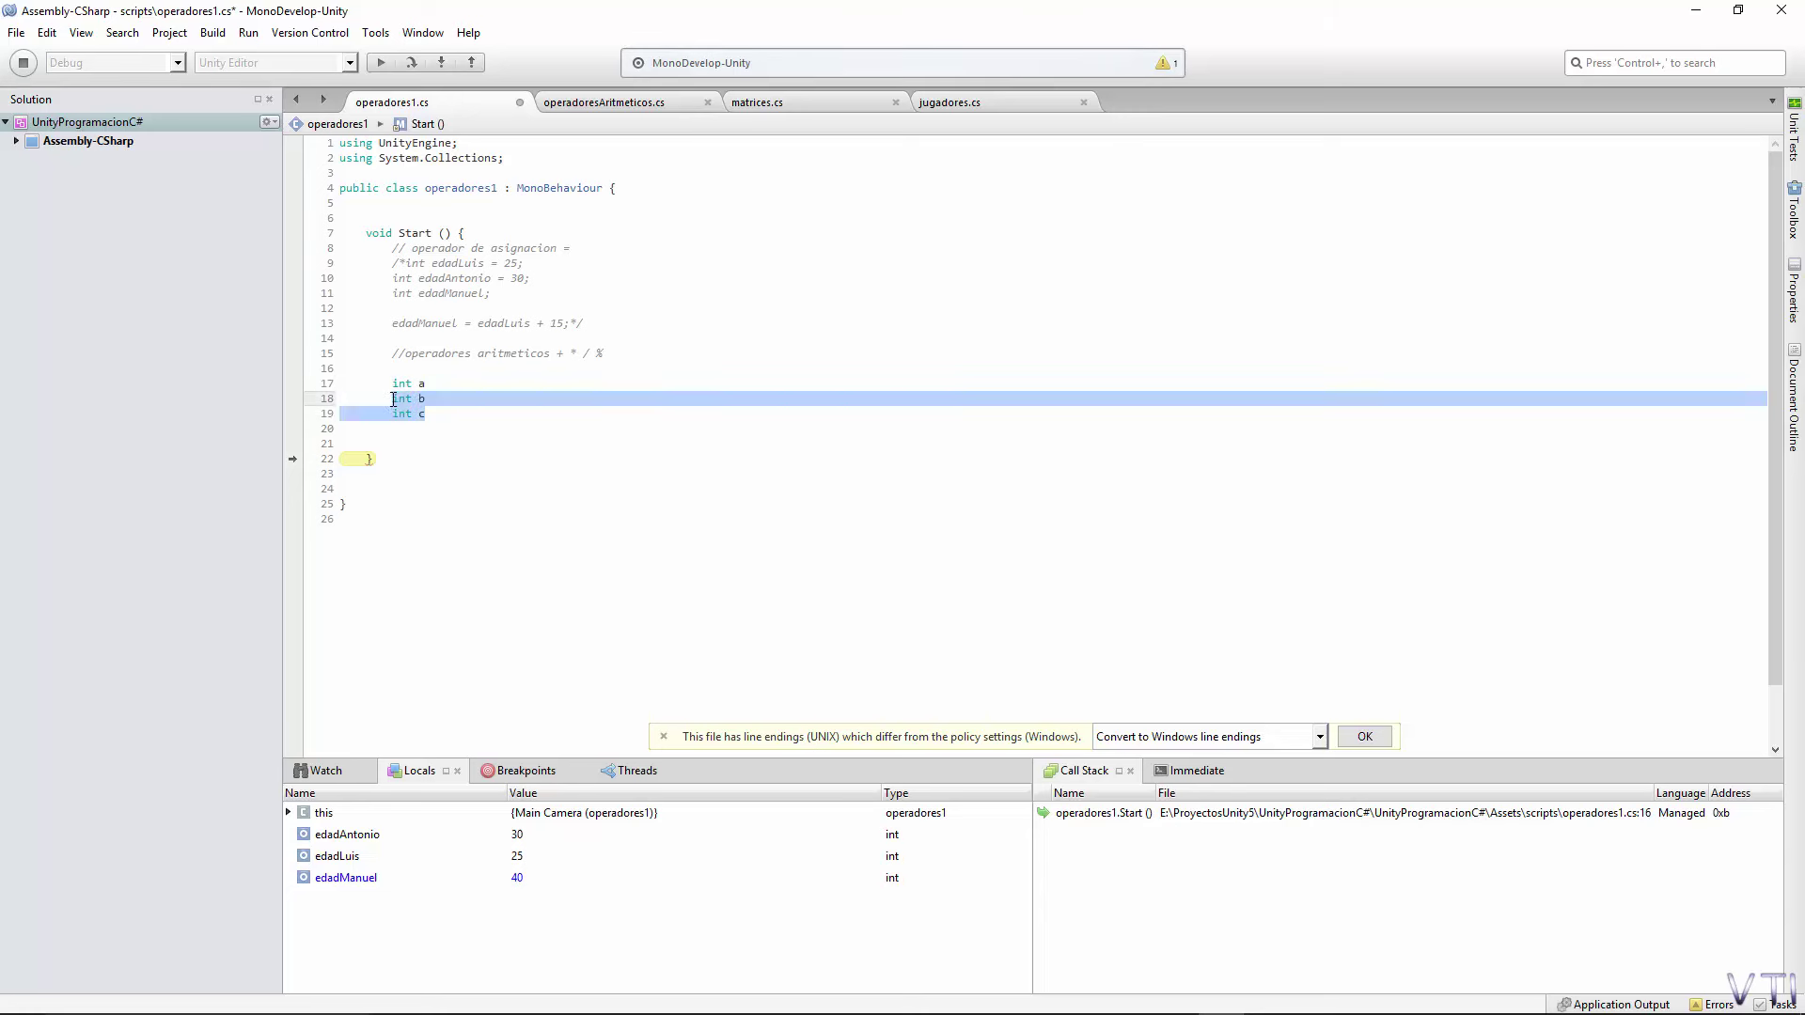
pyautogui.press('Delete')
# Complete the line as 'int a = 2, b = 4, c = 8;' and add 'int suma = a + b;' below.
pyautogui.click(443, 383)
pyautogui.write('= 2,')
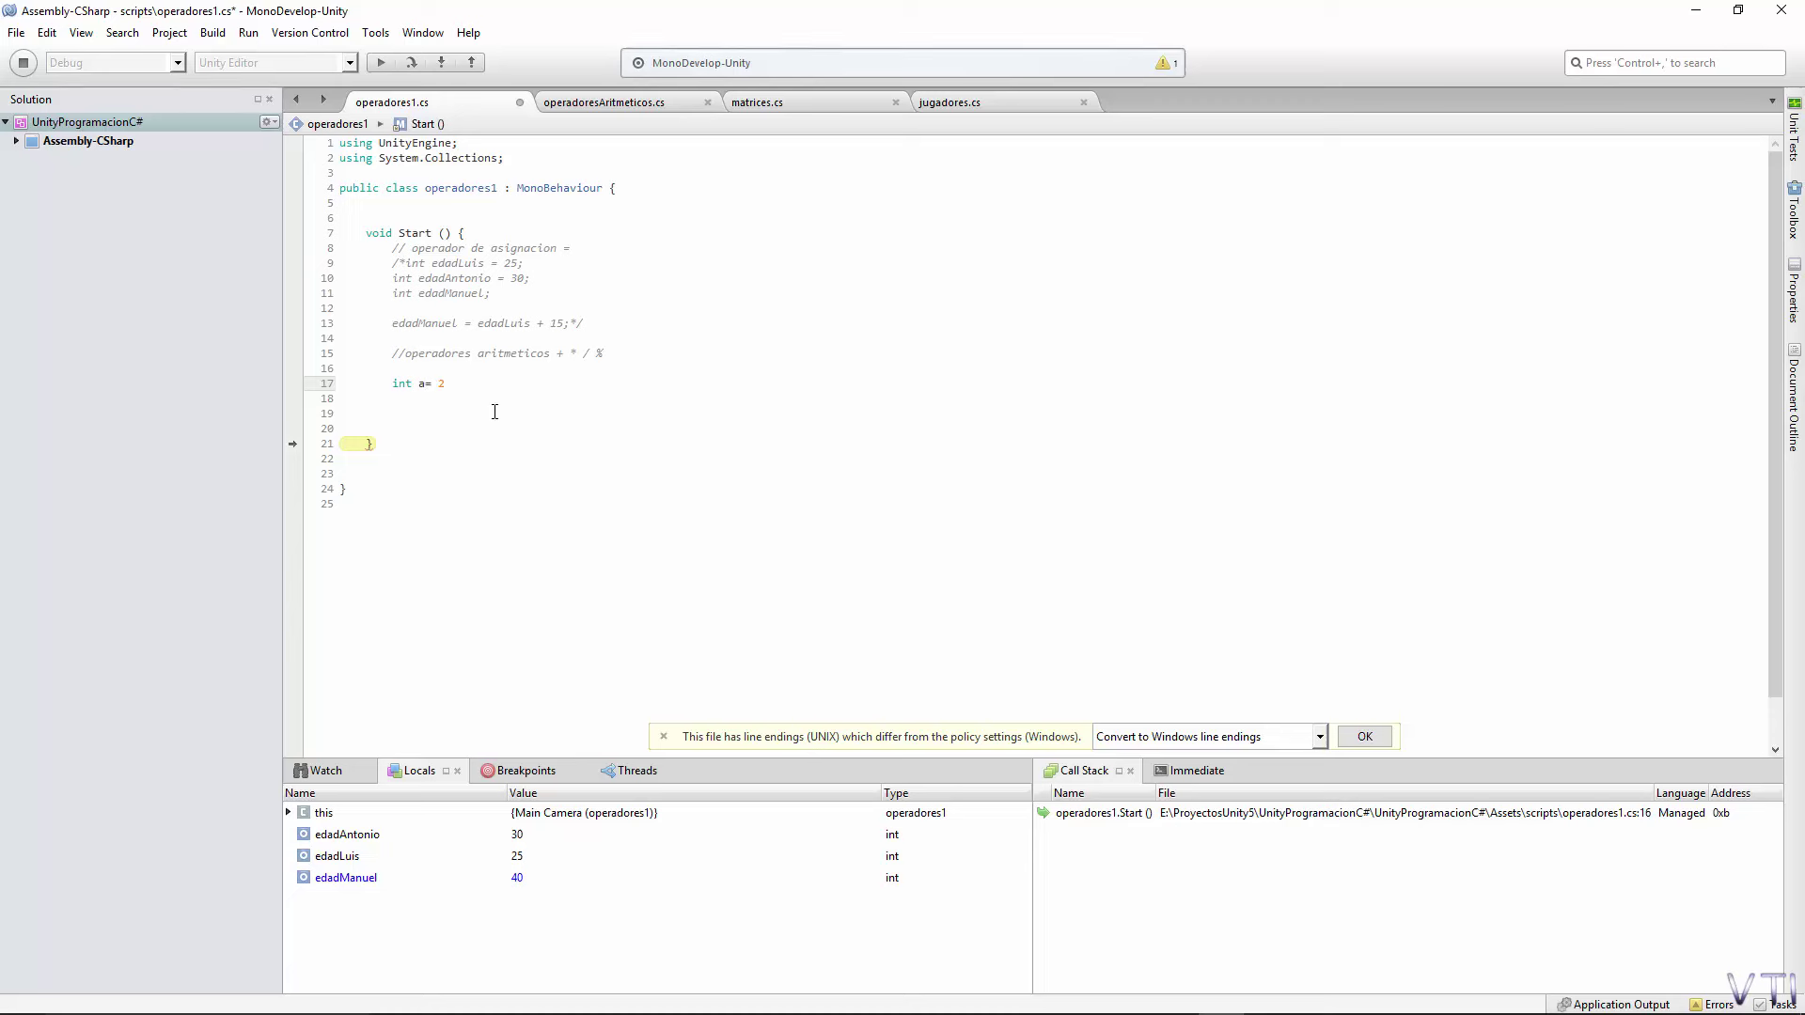
pyautogui.write('b')
pyautogui.write(' = 4')
pyautogui.write(', c')
pyautogui.write('c')
pyautogui.write('6')
pyautogui.write(';')
pyautogui.press('Return')
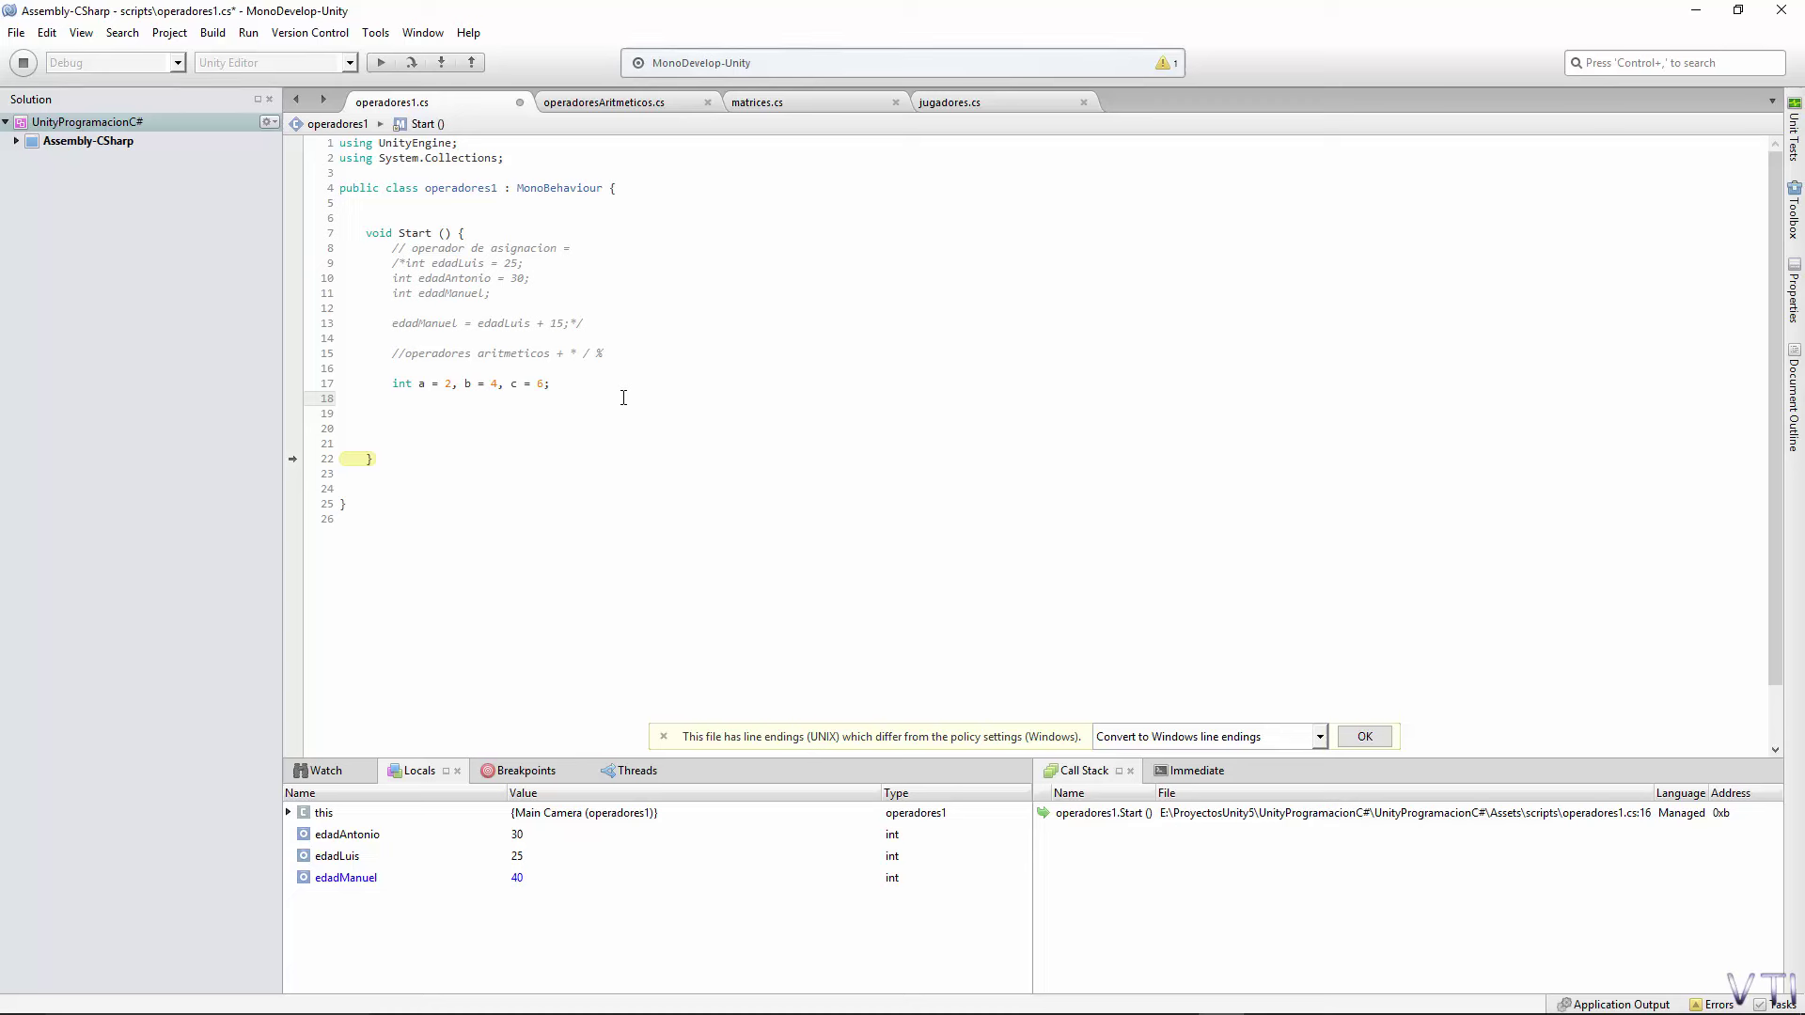
pyautogui.press('Return')
pyautogui.write('int suma =')
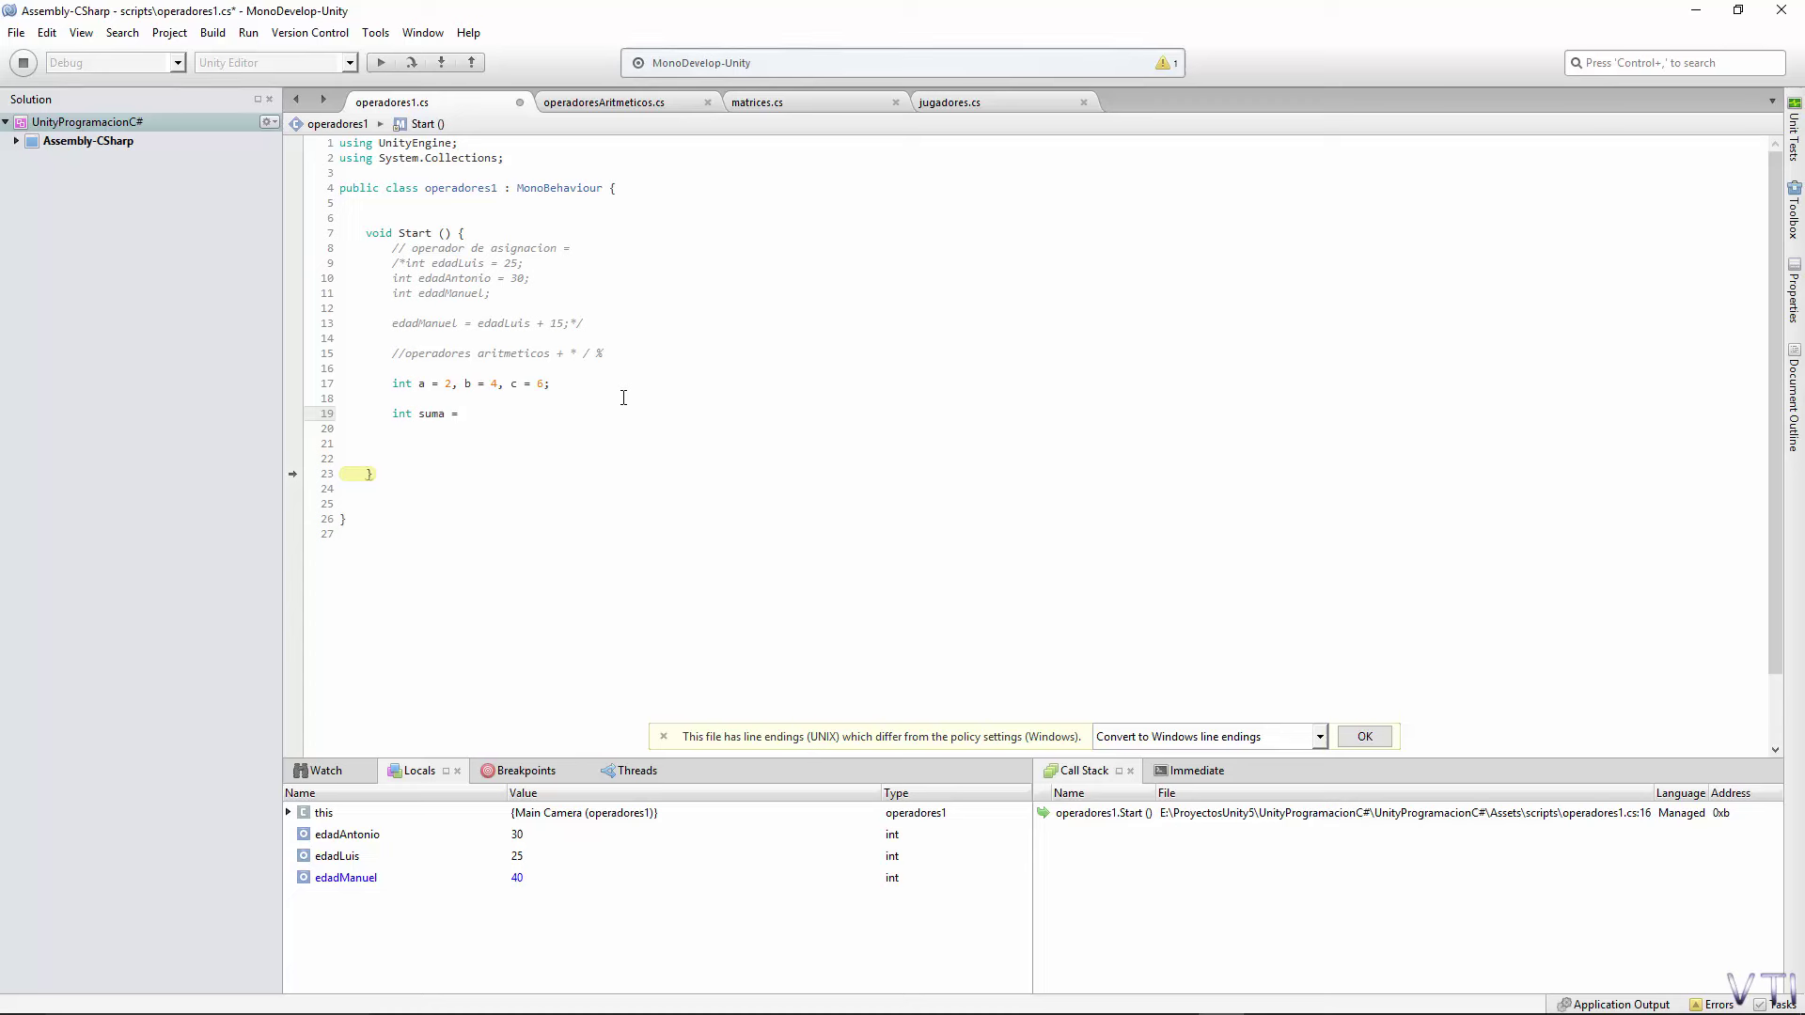
pyautogui.write(' a ')
pyautogui.write('+ b')
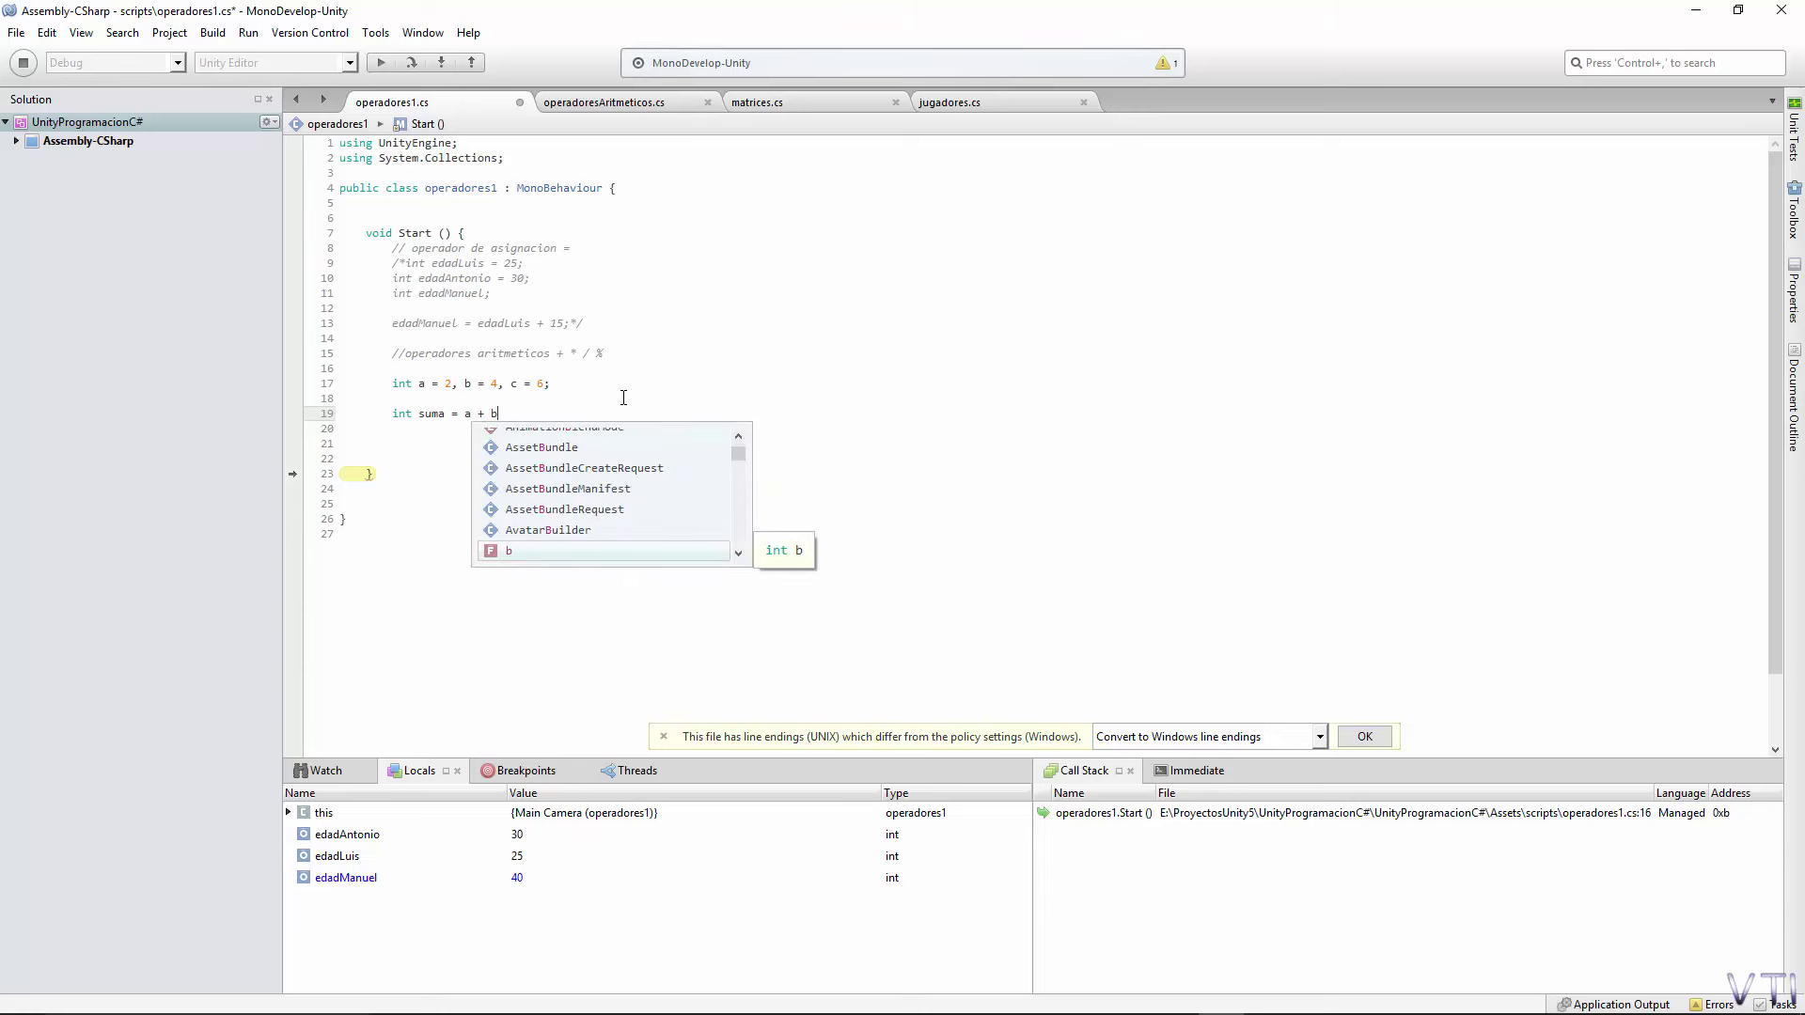
pyautogui.write(';')
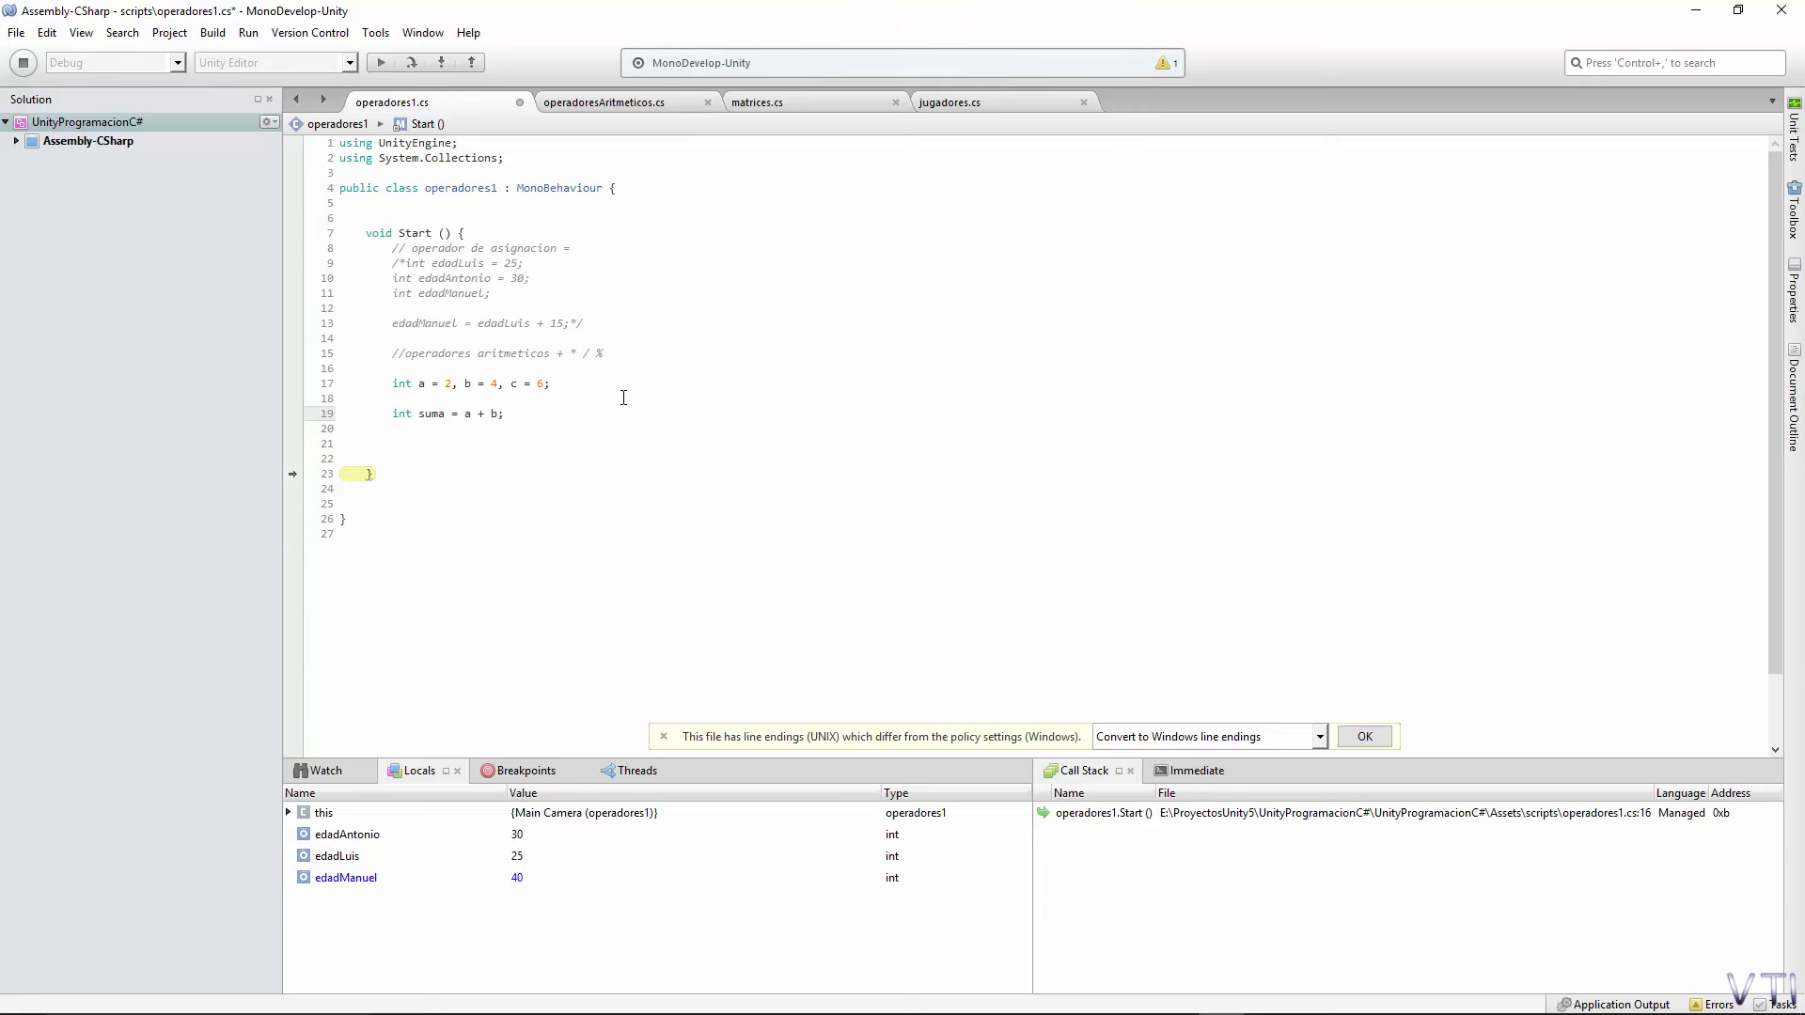
# Add 'int productor = a * b;' on a new line below the suma line.
pyautogui.press('Return')
pyautogui.write('in')
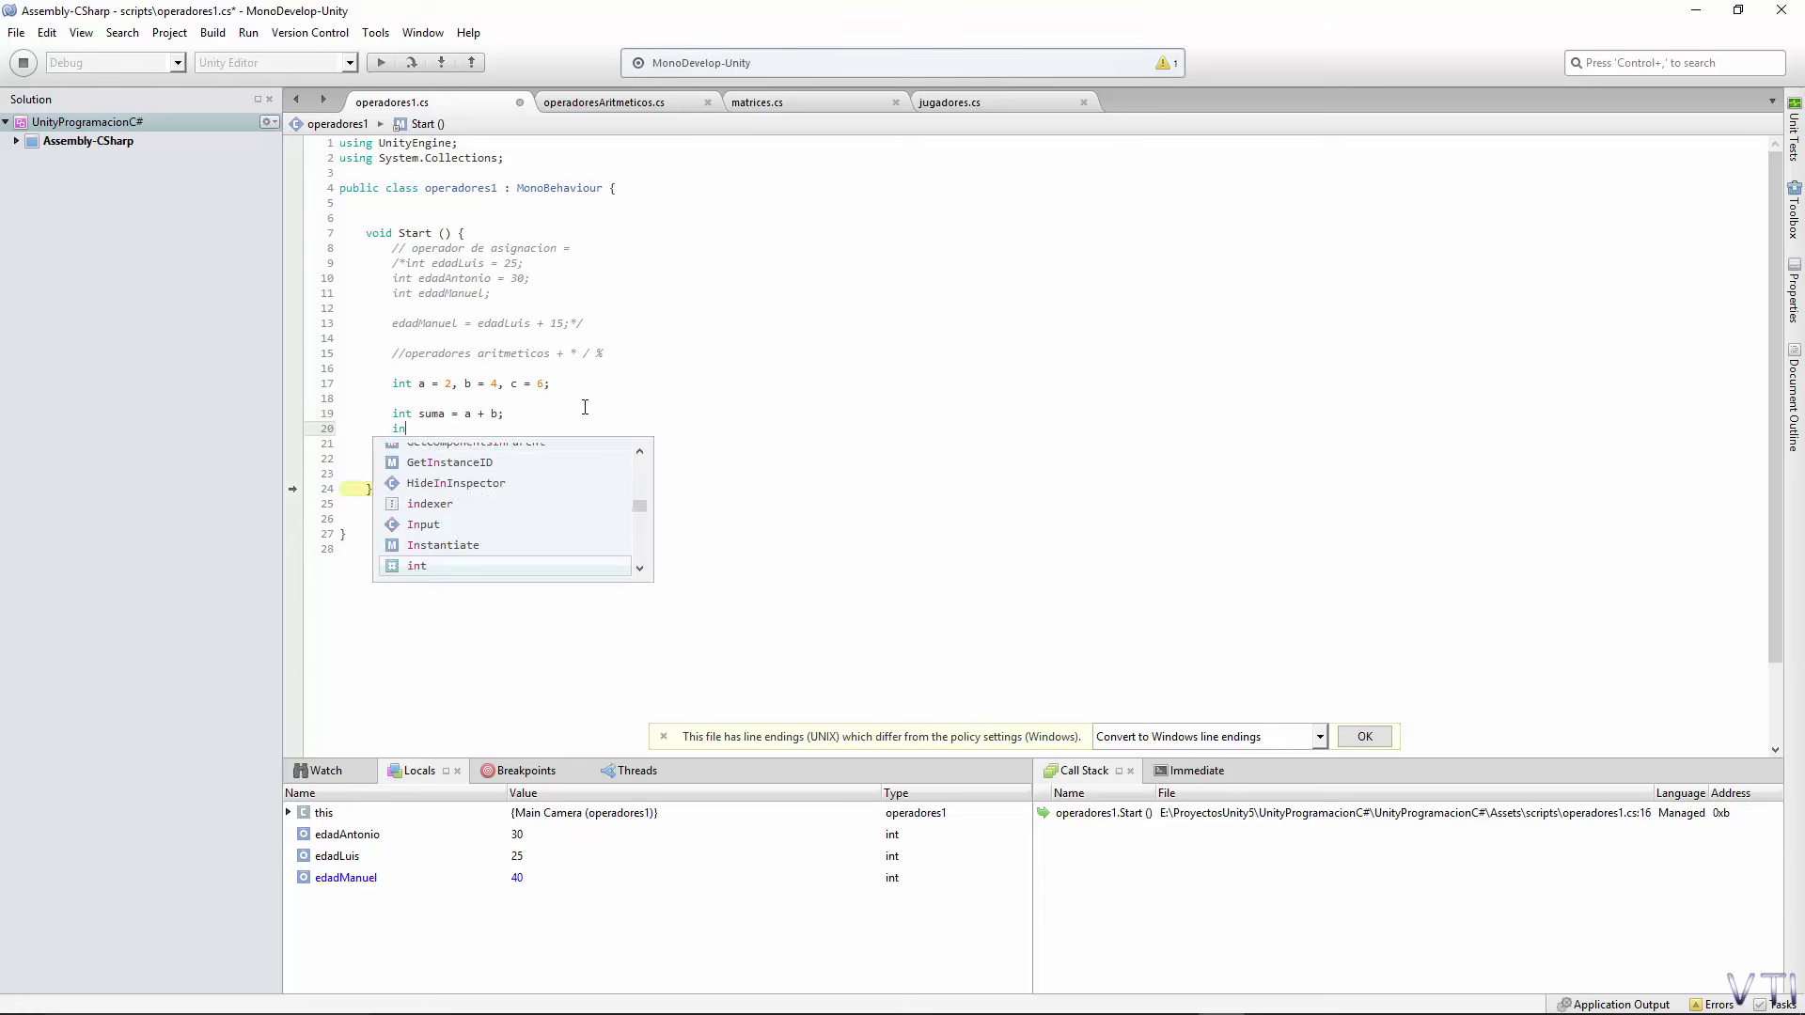
pyautogui.write('t productor ')
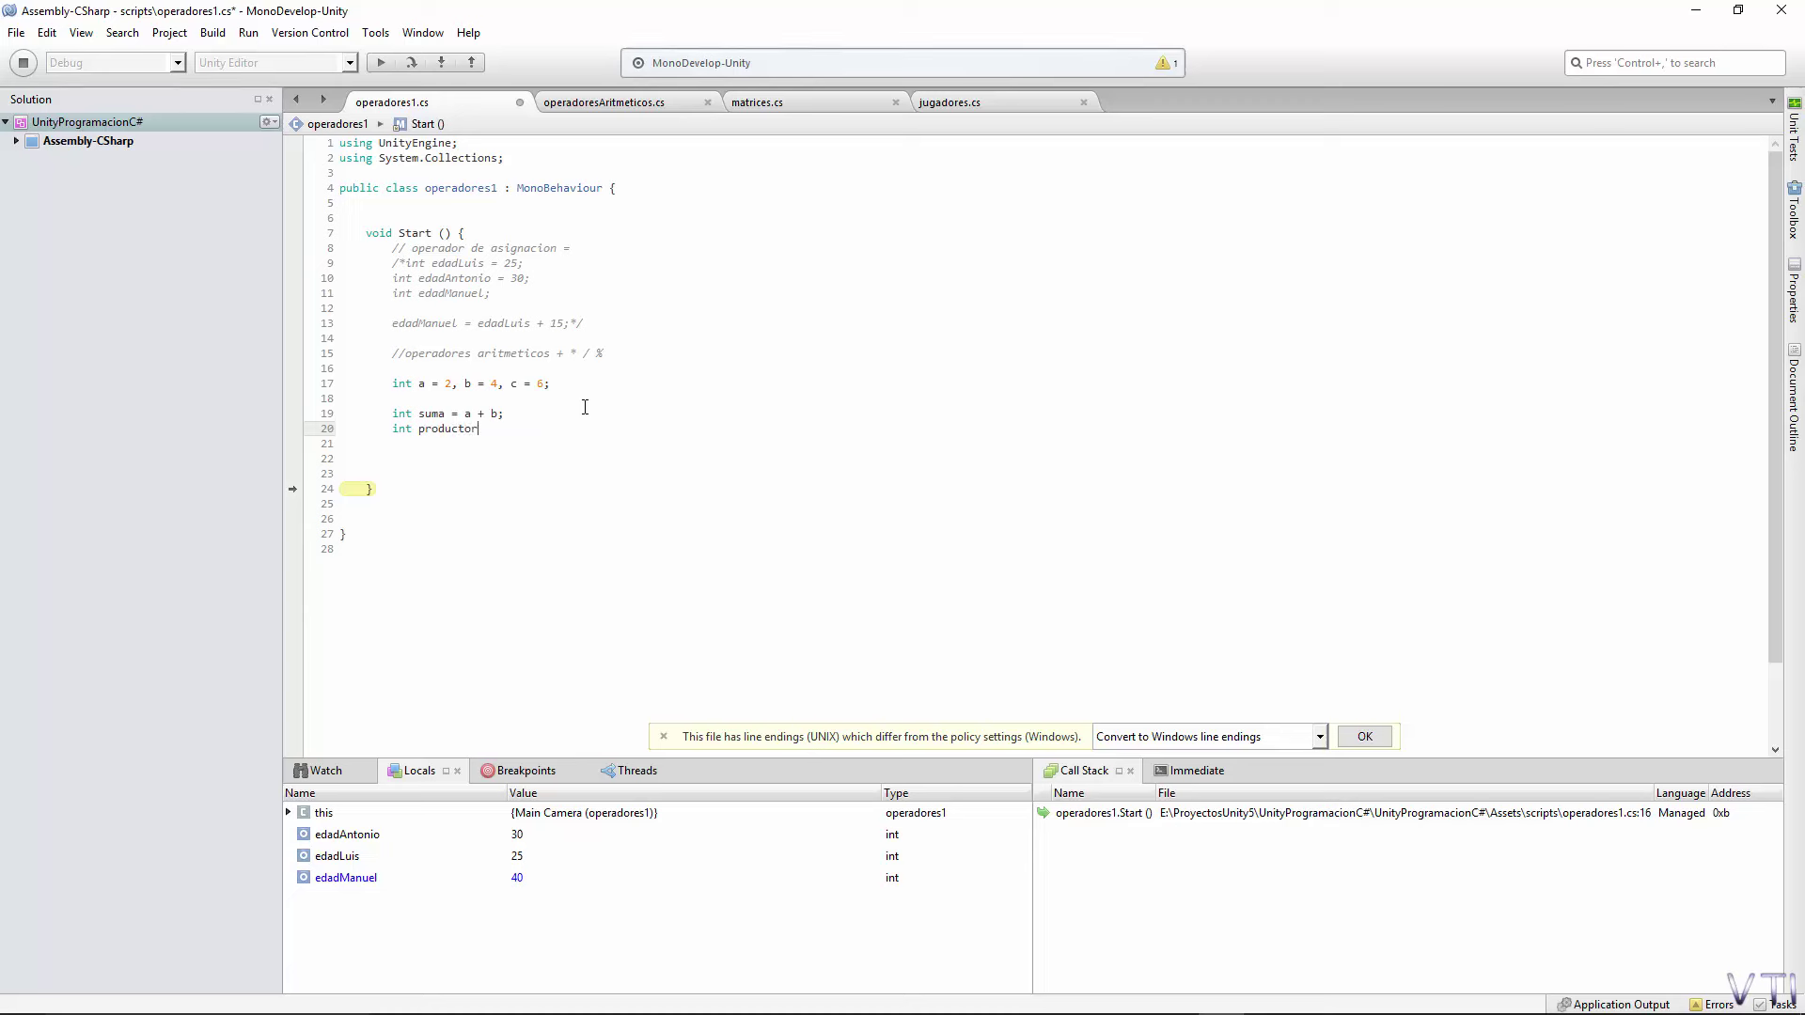
pyautogui.write('= ')
pyautogui.write('a')
pyautogui.write(' * b')
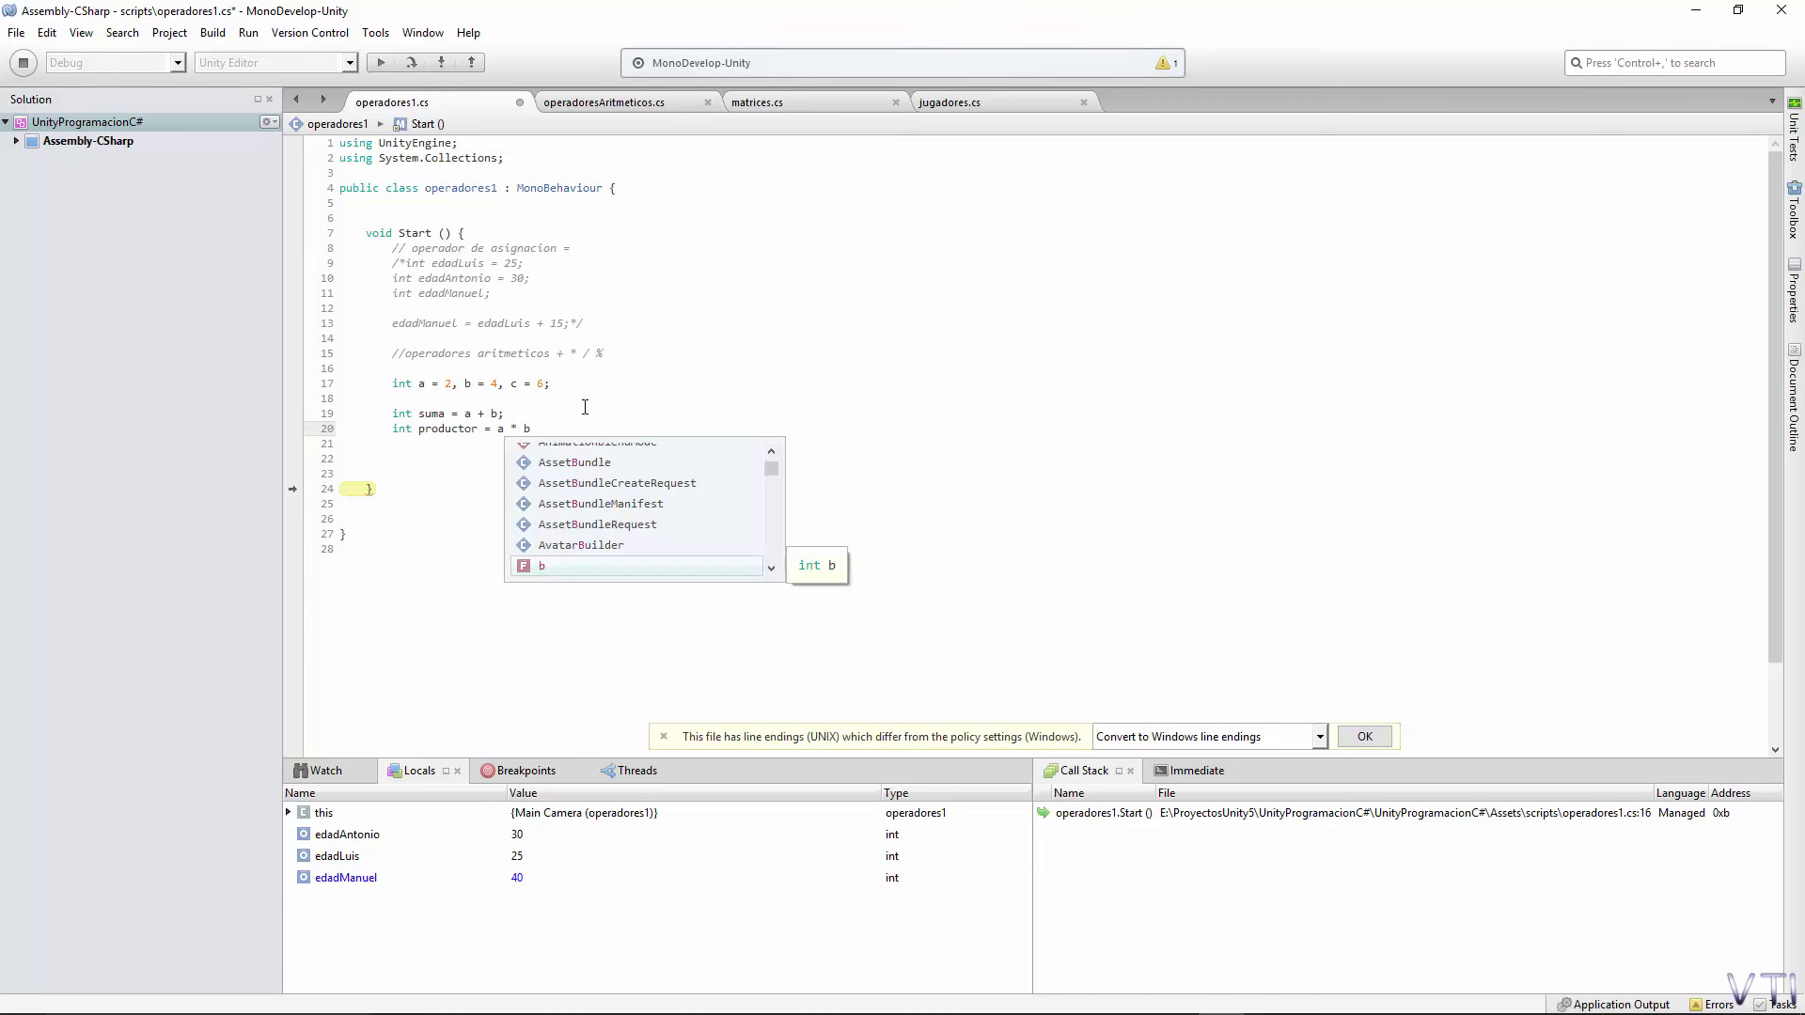
pyautogui.write(';')
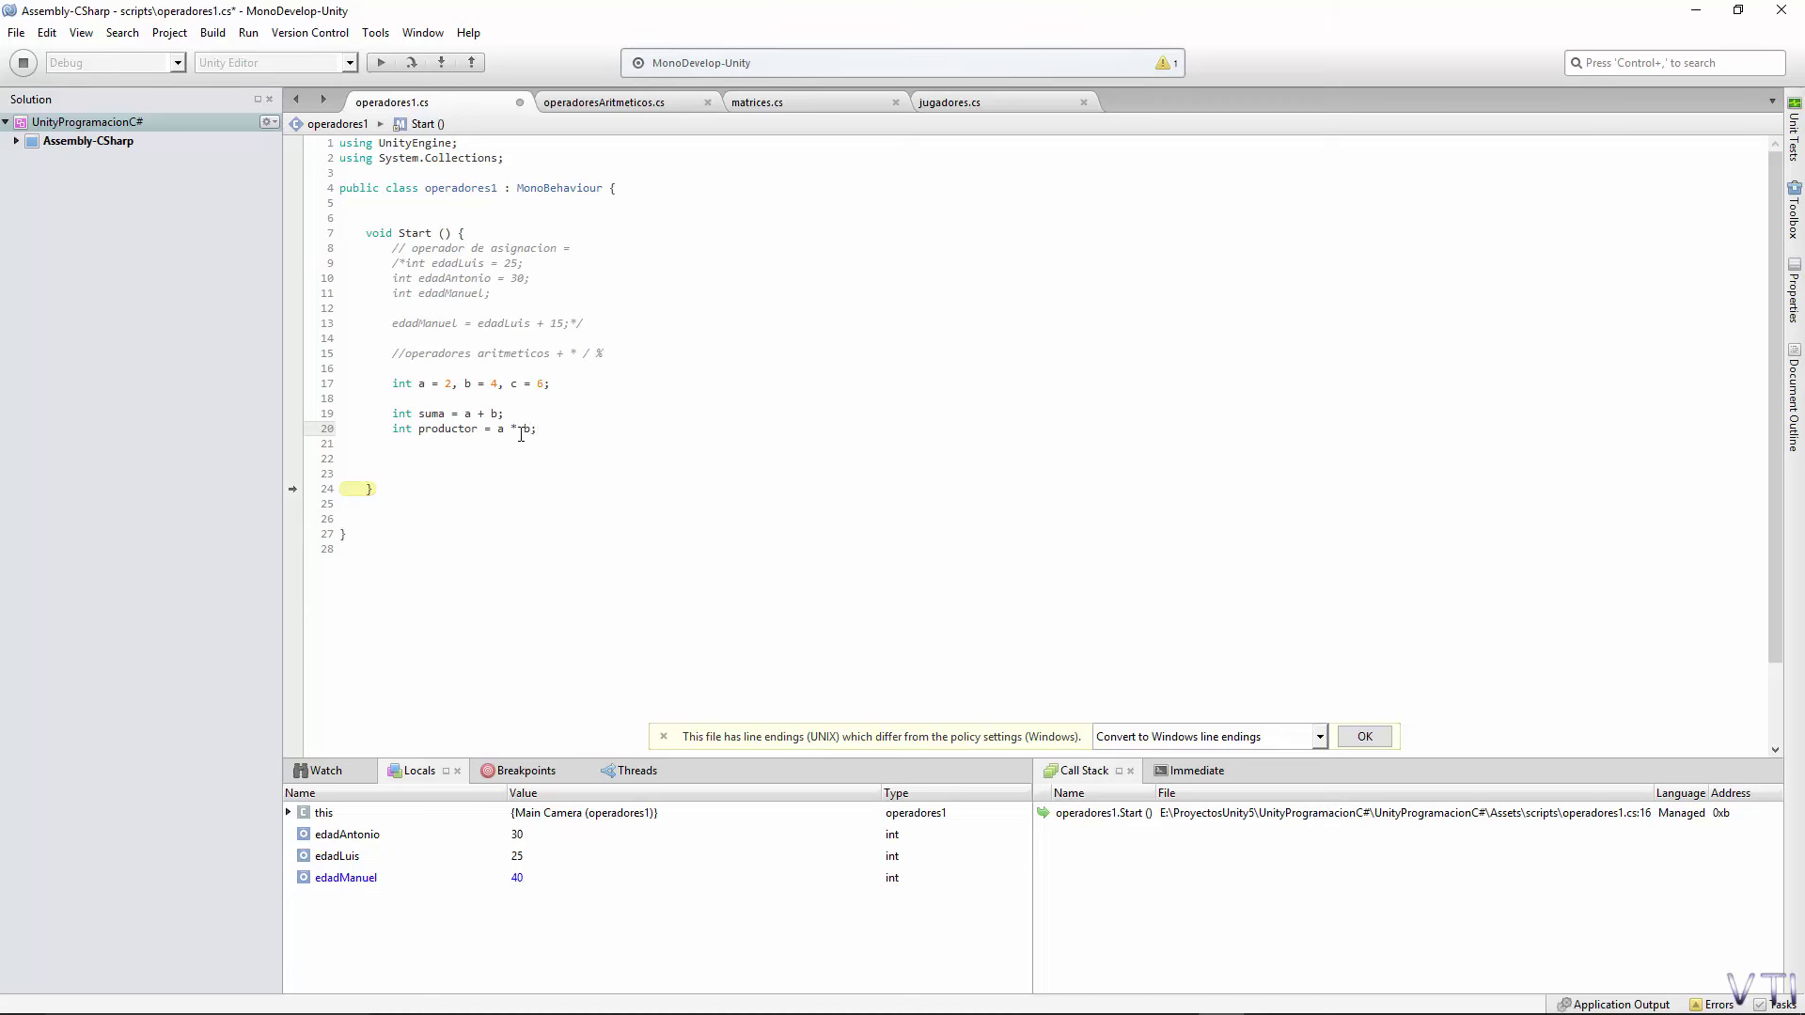
pyautogui.click(476, 414)
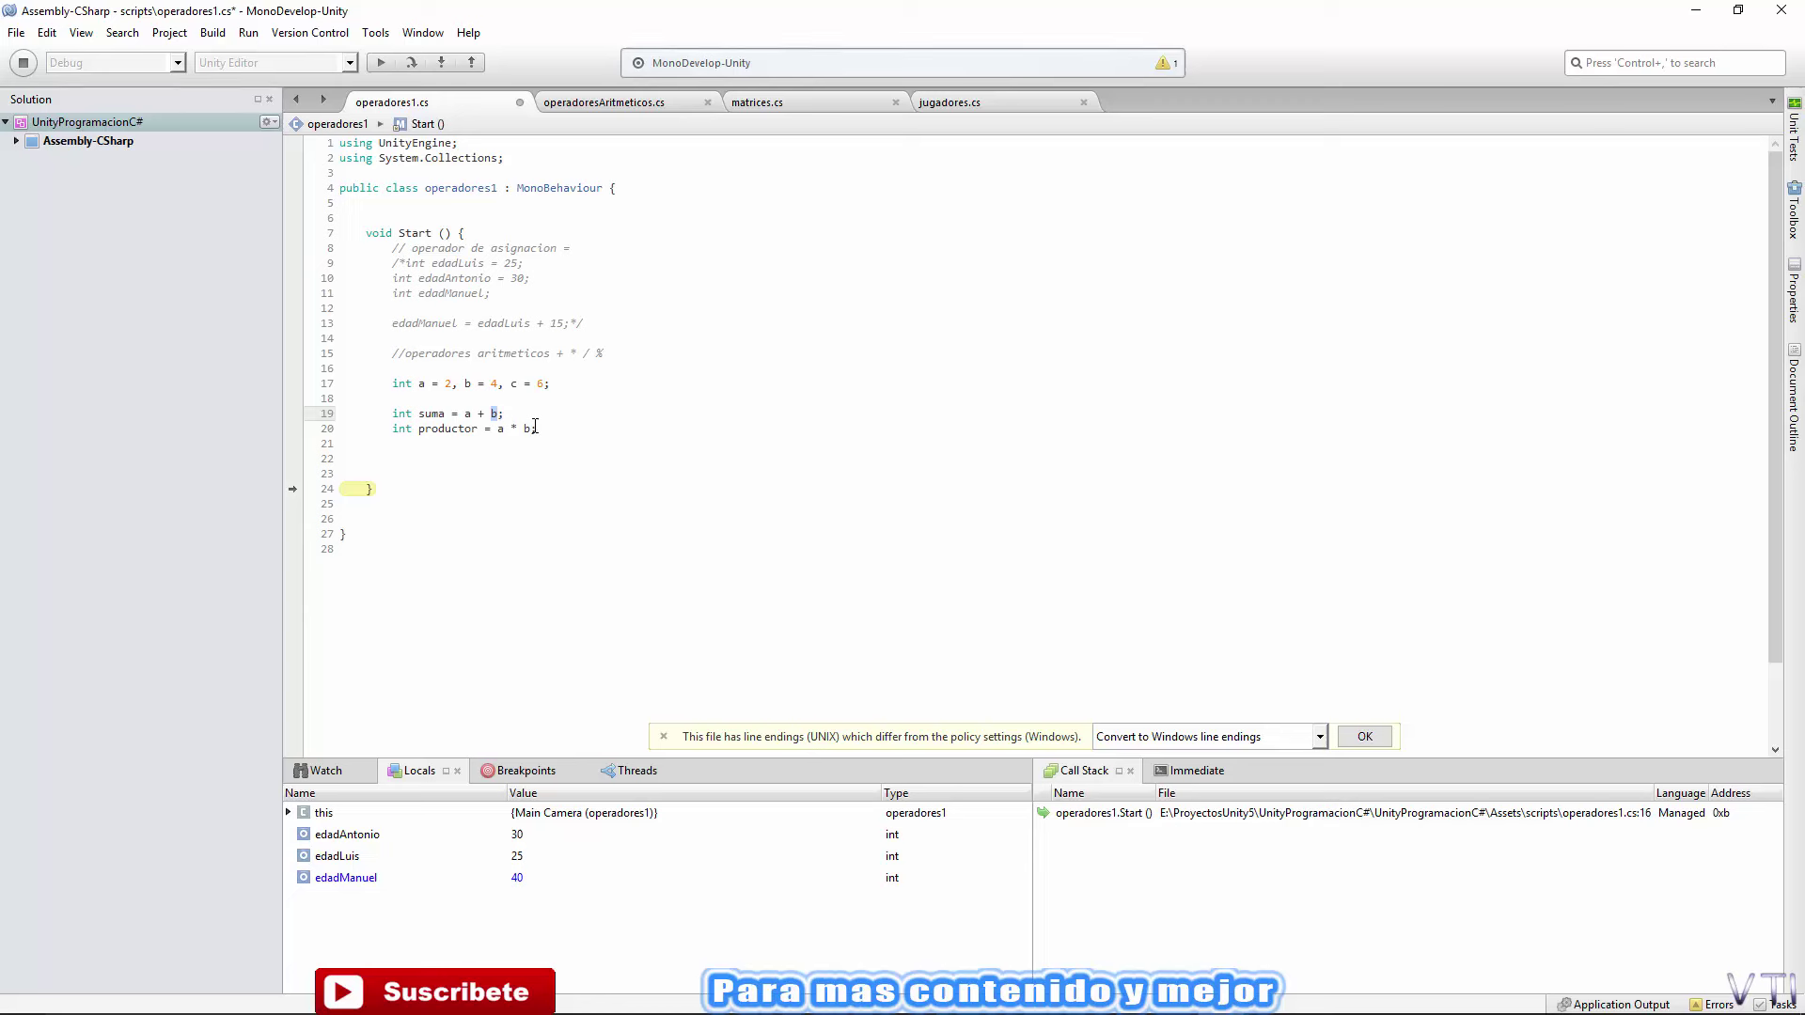
# Rename productor to producto by deleting the extra 'r'.
pyautogui.click(544, 430)
pyautogui.click(482, 429)
pyautogui.press('BackSpace')
pyautogui.press('End')
# Add 'int division = c / a;' and 'int divsion1 = a / b' on new lines.
pyautogui.press('Return')
pyautogui.write('int ')
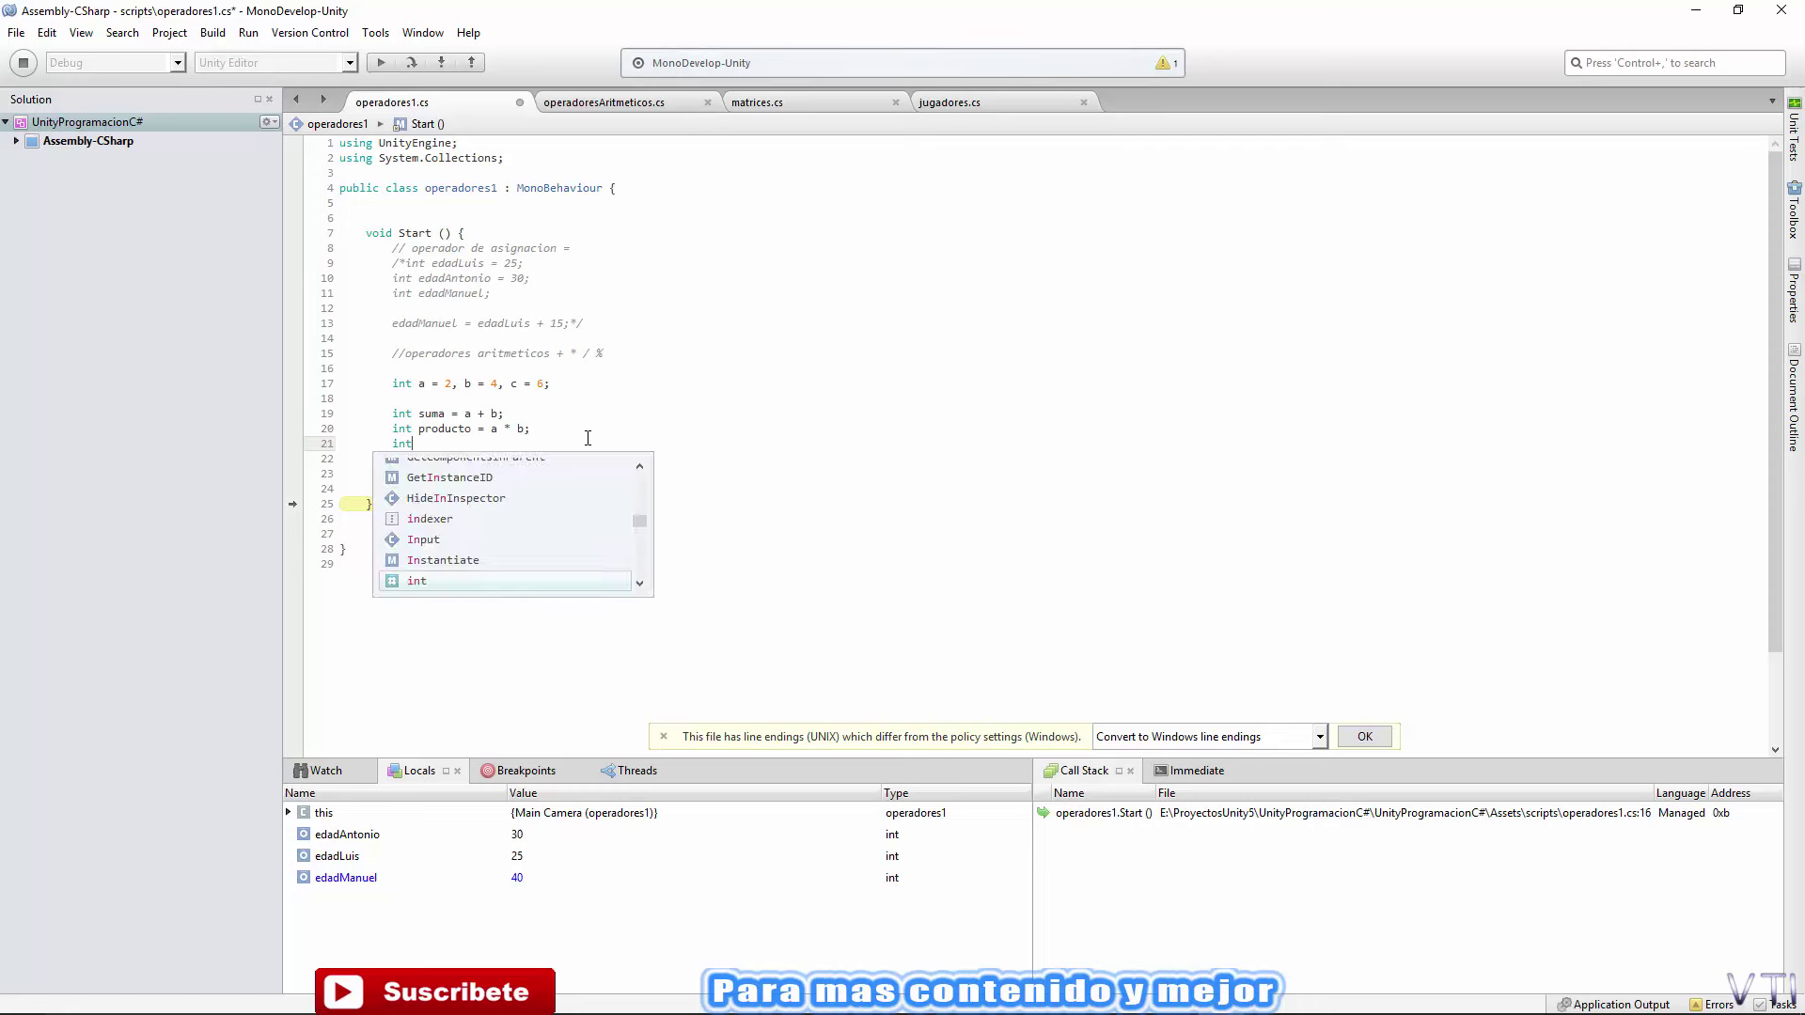
pyautogui.write('divisio')
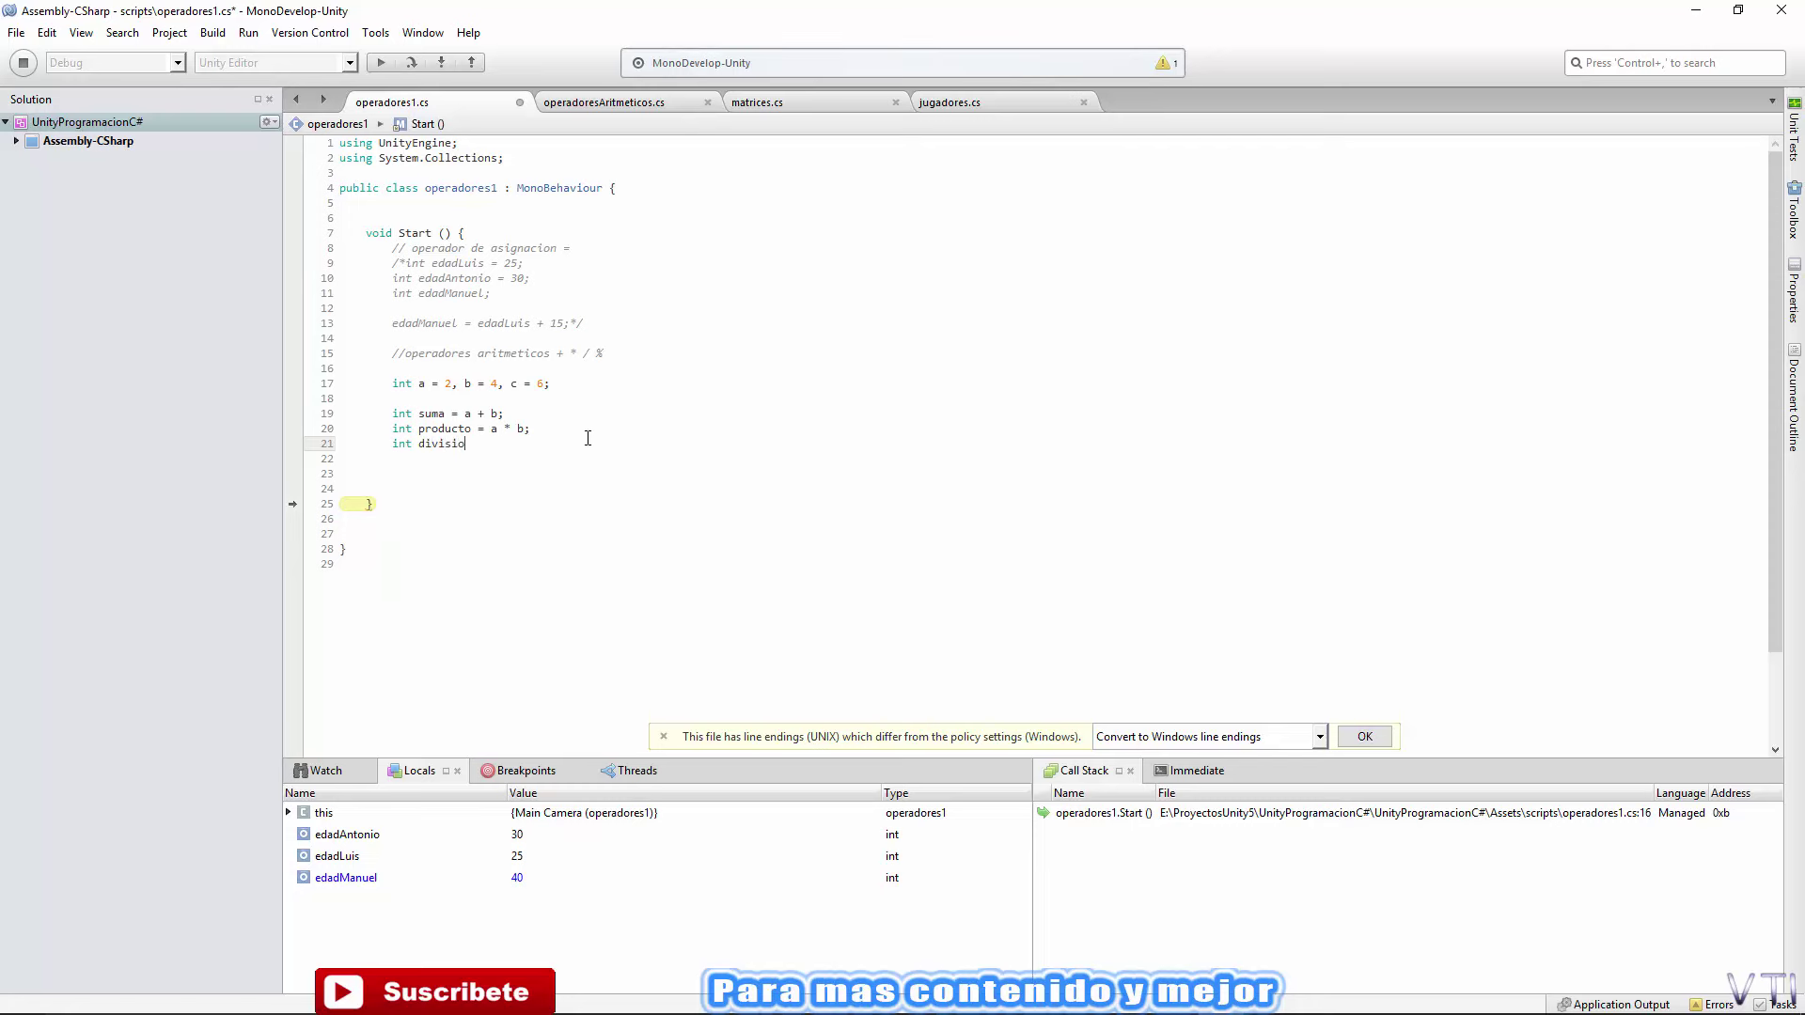
pyautogui.write('n =')
pyautogui.write('c /')
pyautogui.write(' a;')
pyautogui.press('Return')
pyautogui.write('int')
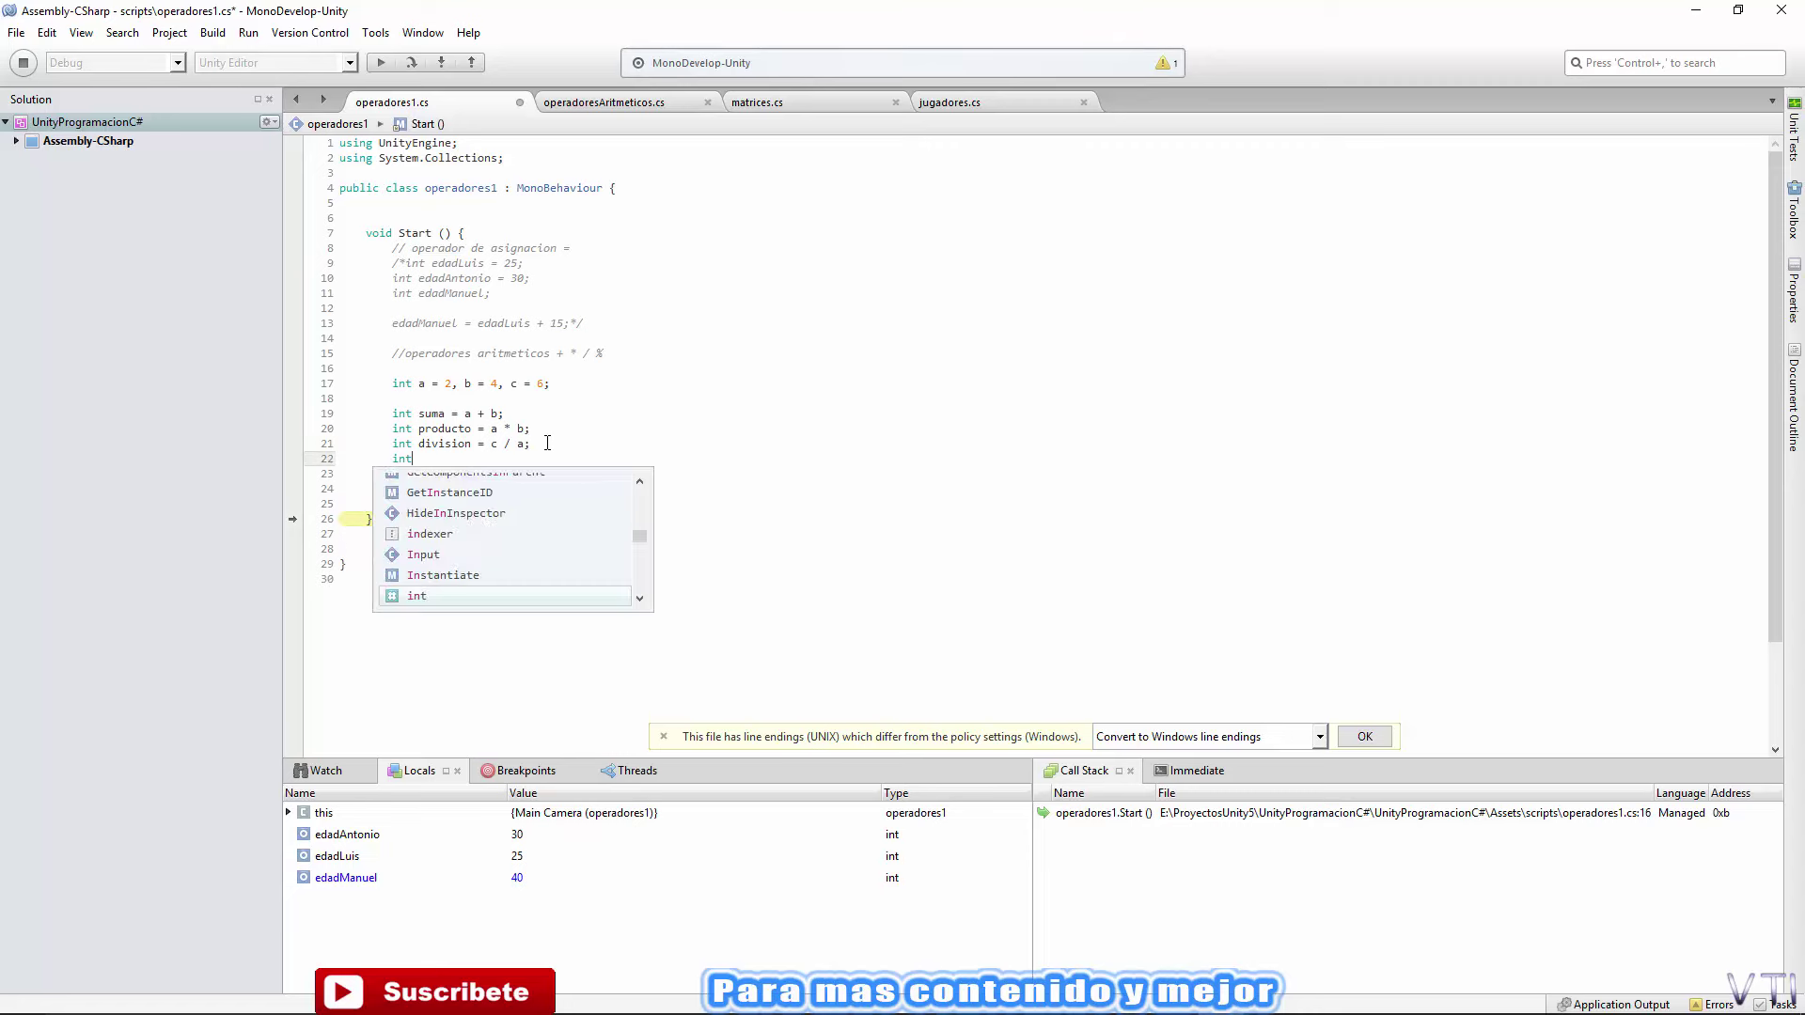
pyautogui.write(' divsion')
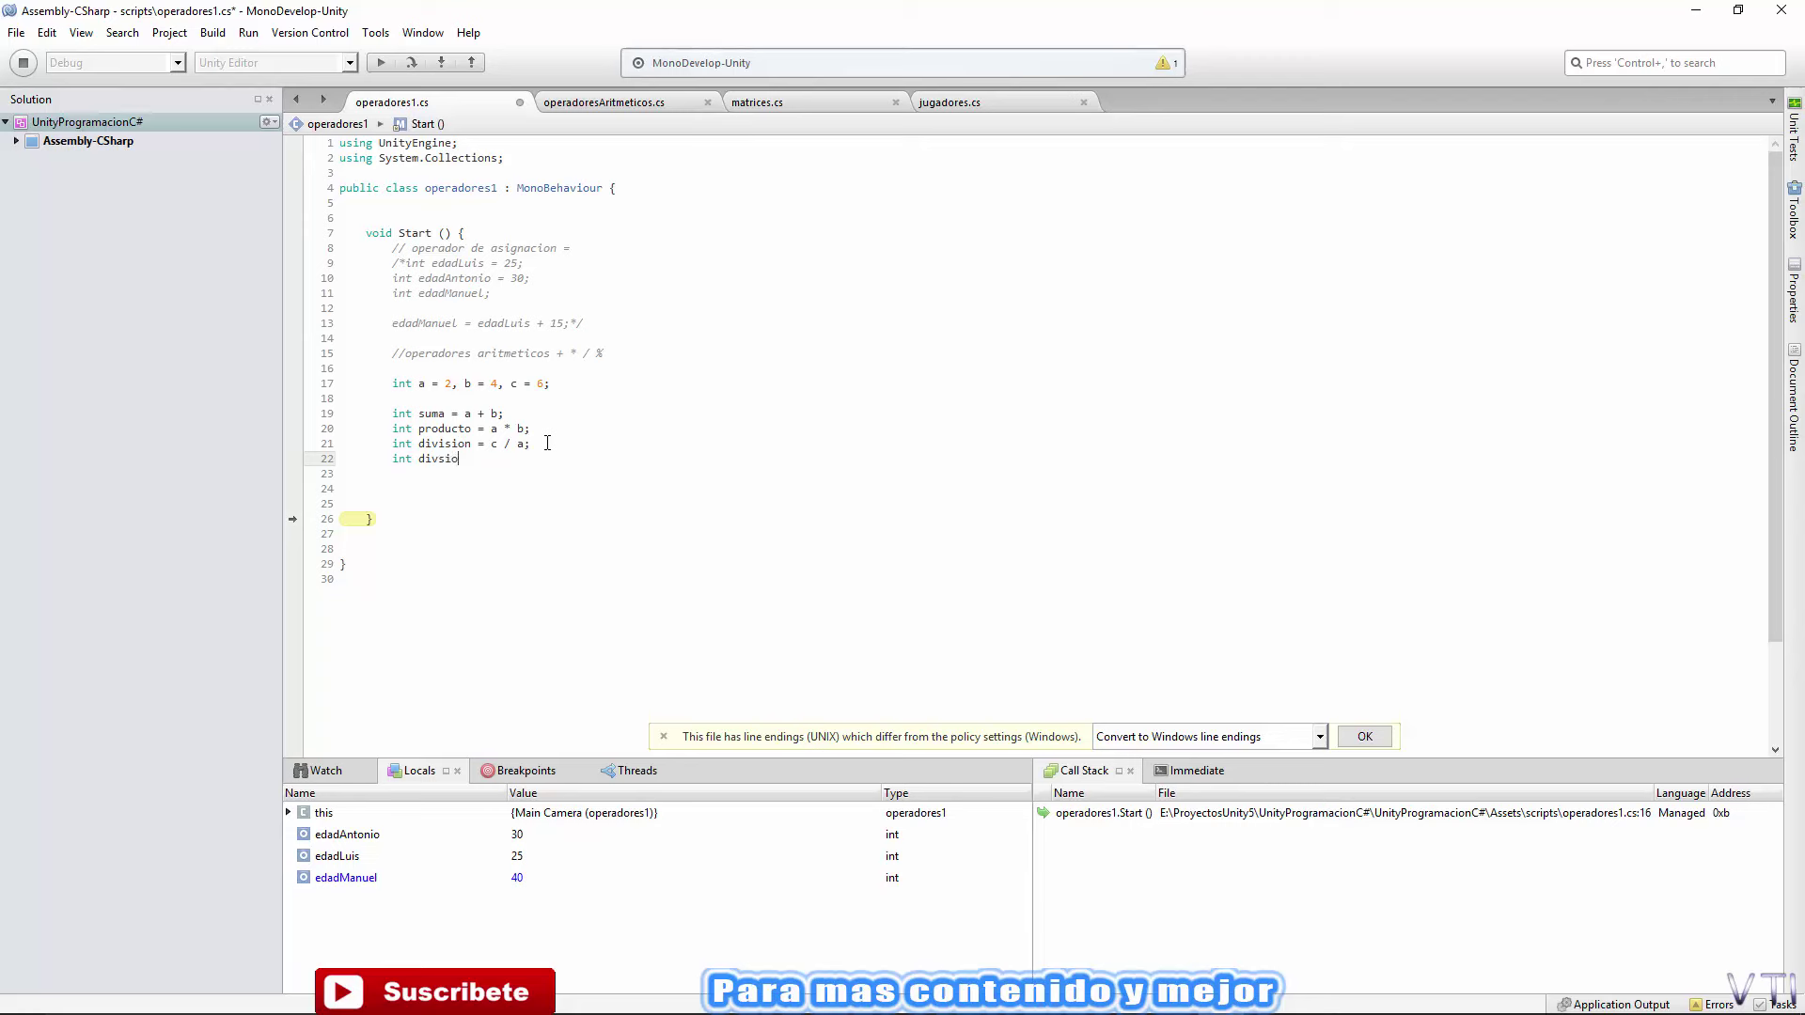
pyautogui.write('1 = ')
pyautogui.write('a / ')
pyautogui.write('b')
pyautogui.press('Escape')
# Check the int type on line 22 and save the script.
pyautogui.moveTo(412, 461); pyautogui.dragTo(393, 460)
pyautogui.click(537, 459)
pyautogui.hotkey('ctrl', 's')
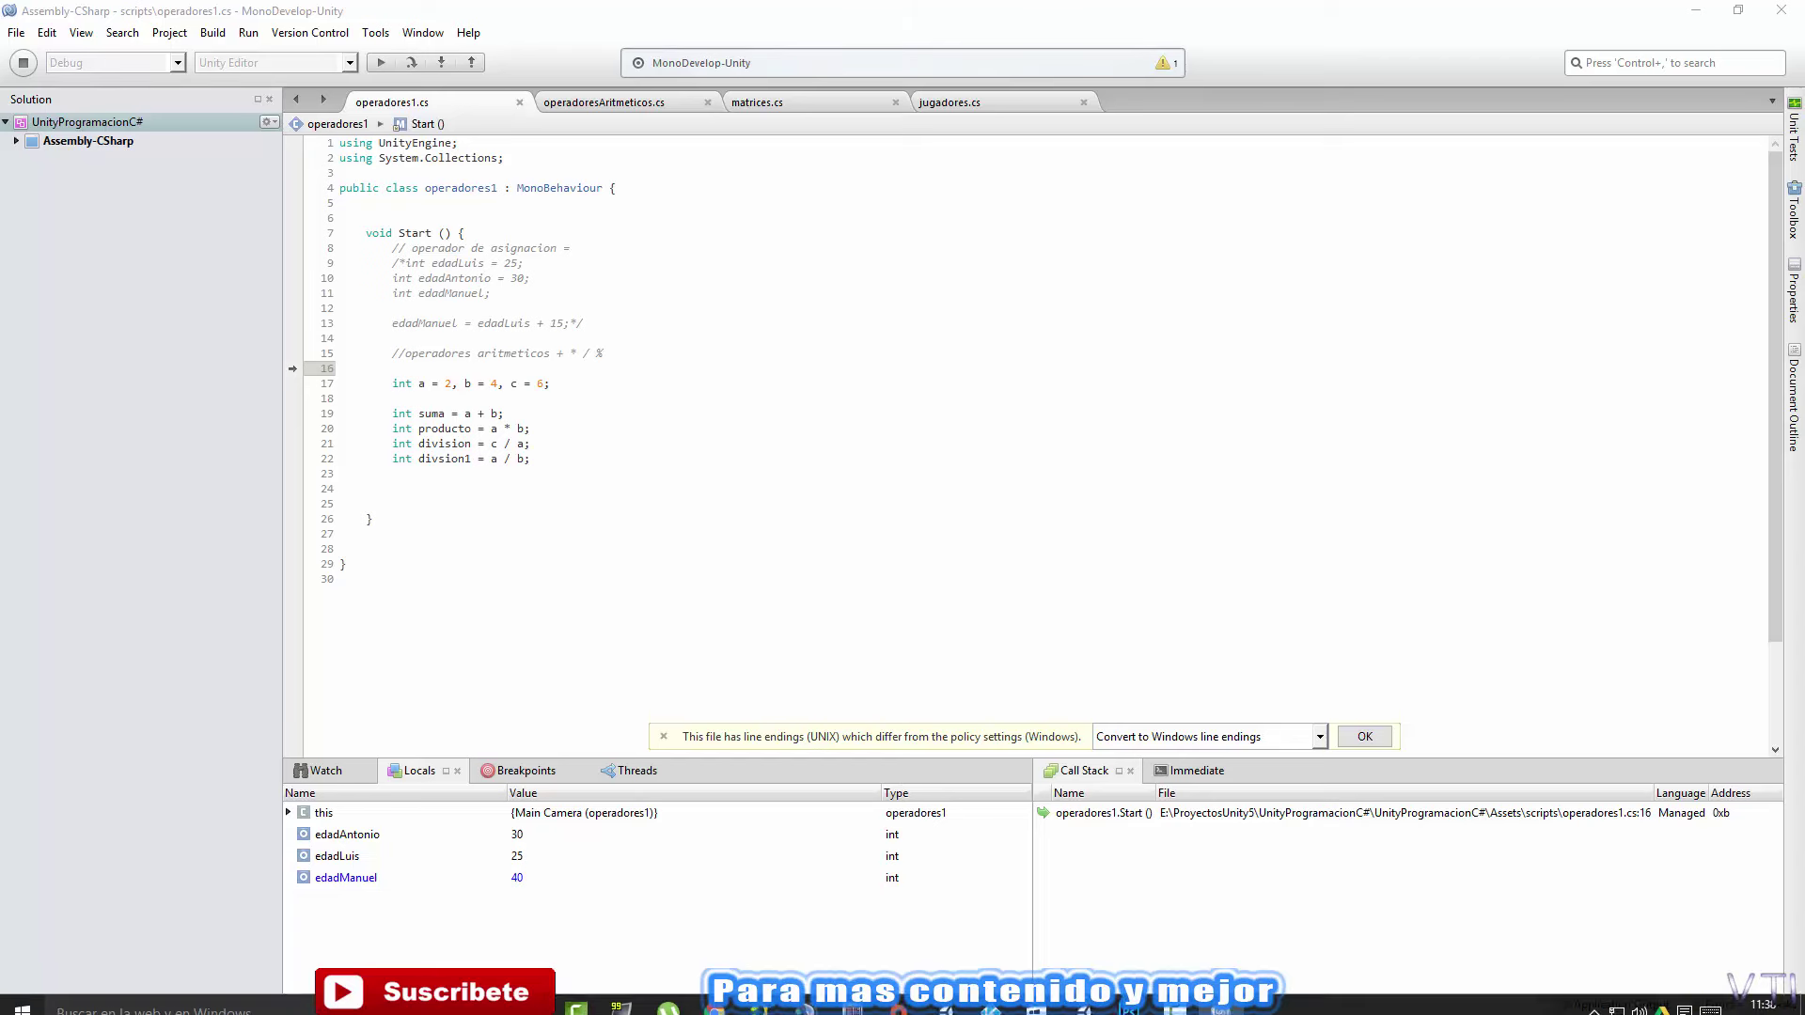
# Resume the paused script, stop Play mode in Unity, and set a breakpoint on line 19.
pyautogui.click(383, 62)
pyautogui.click(512, 414)
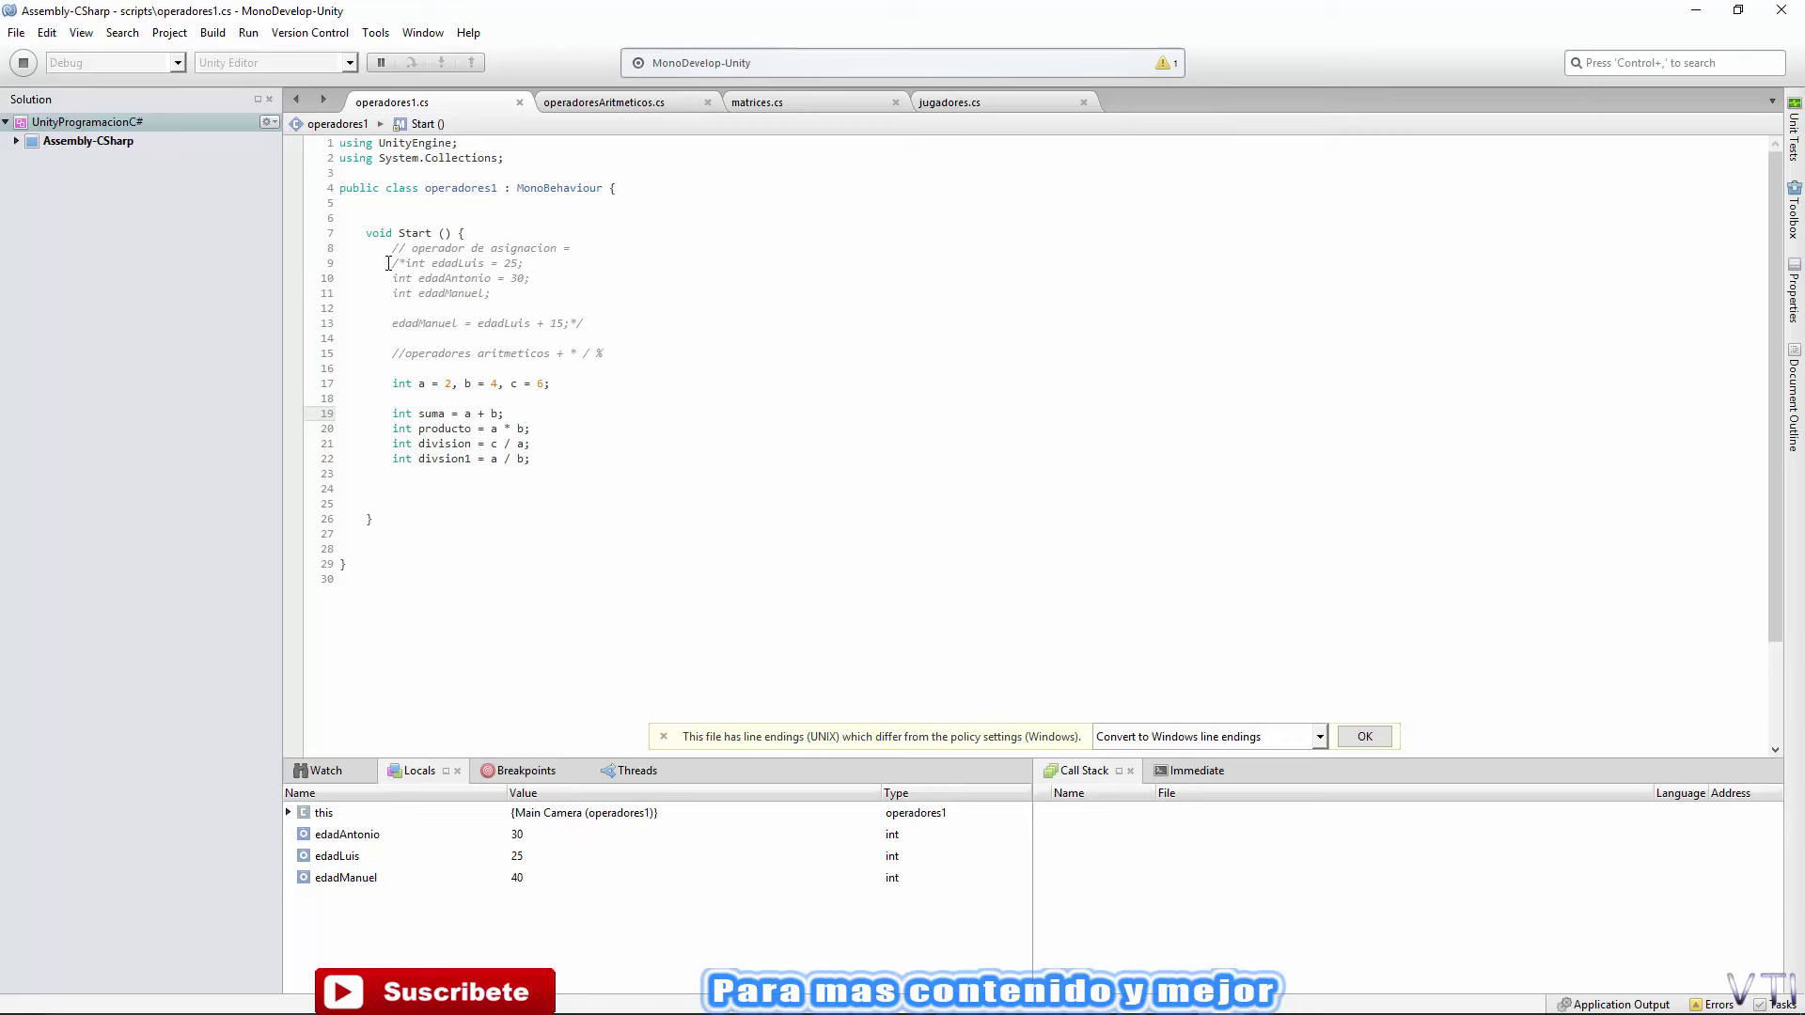
pyautogui.click(1083, 1004)
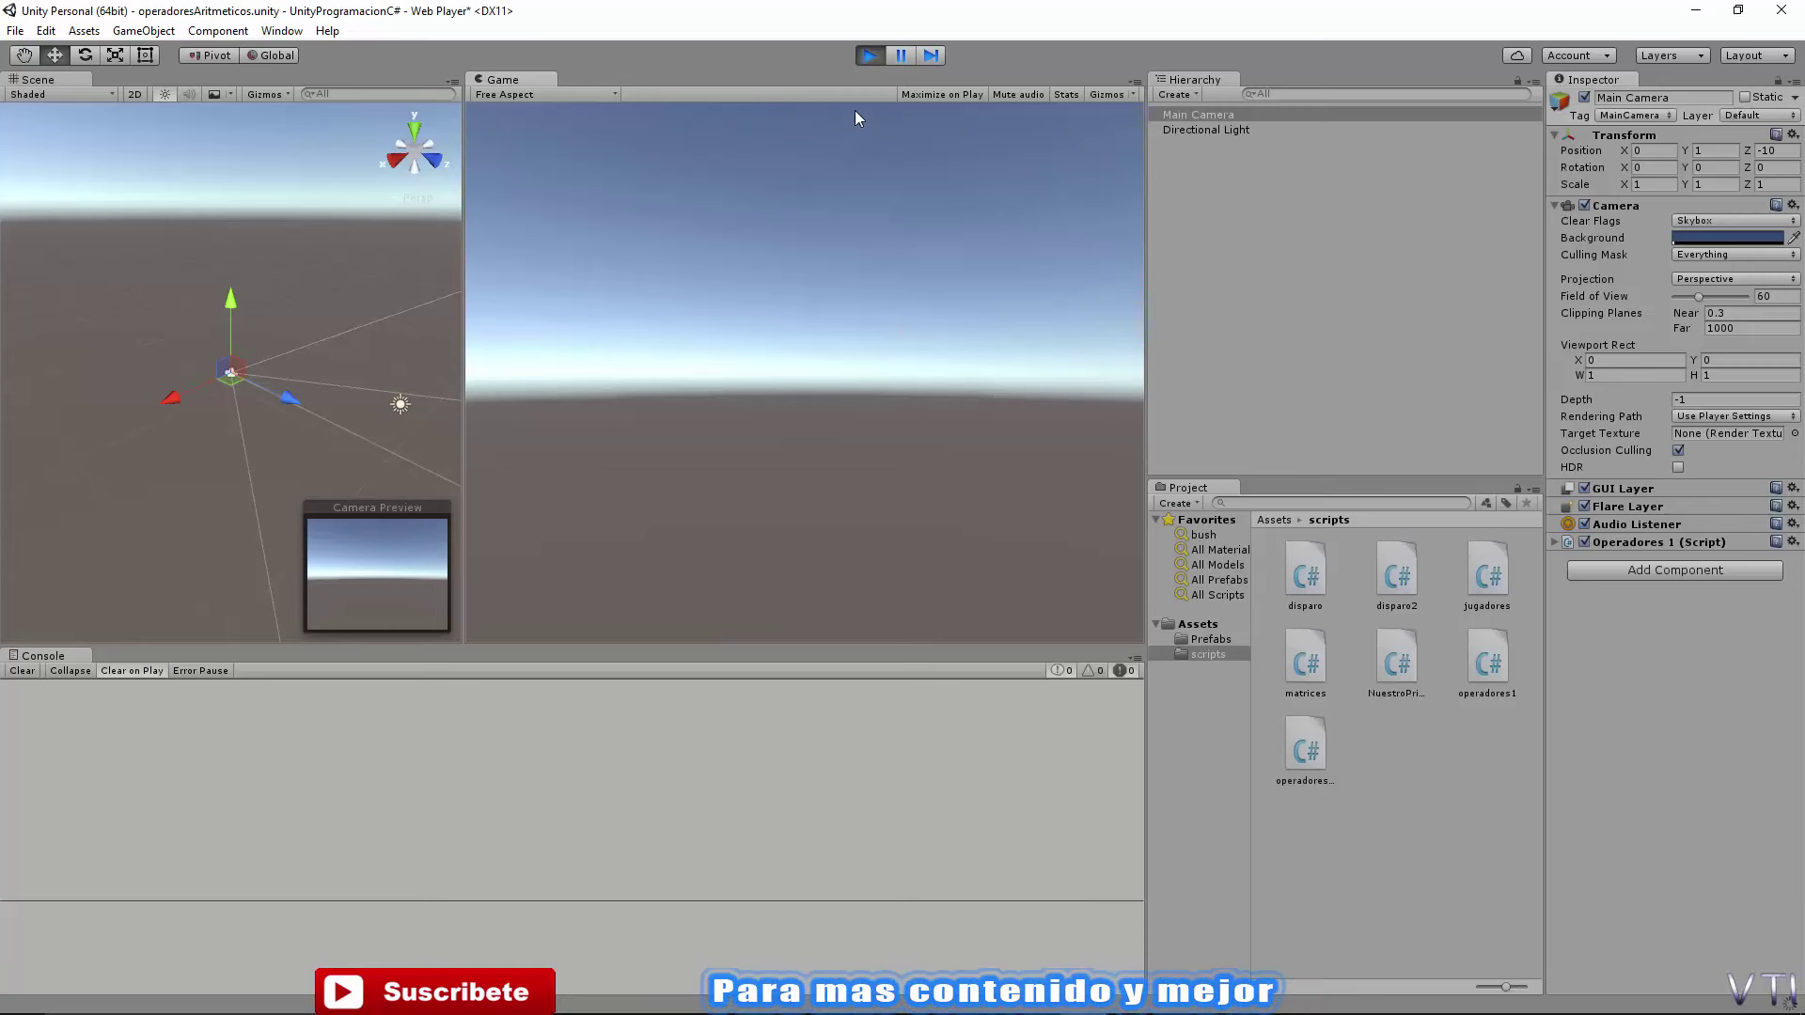
pyautogui.click(870, 55)
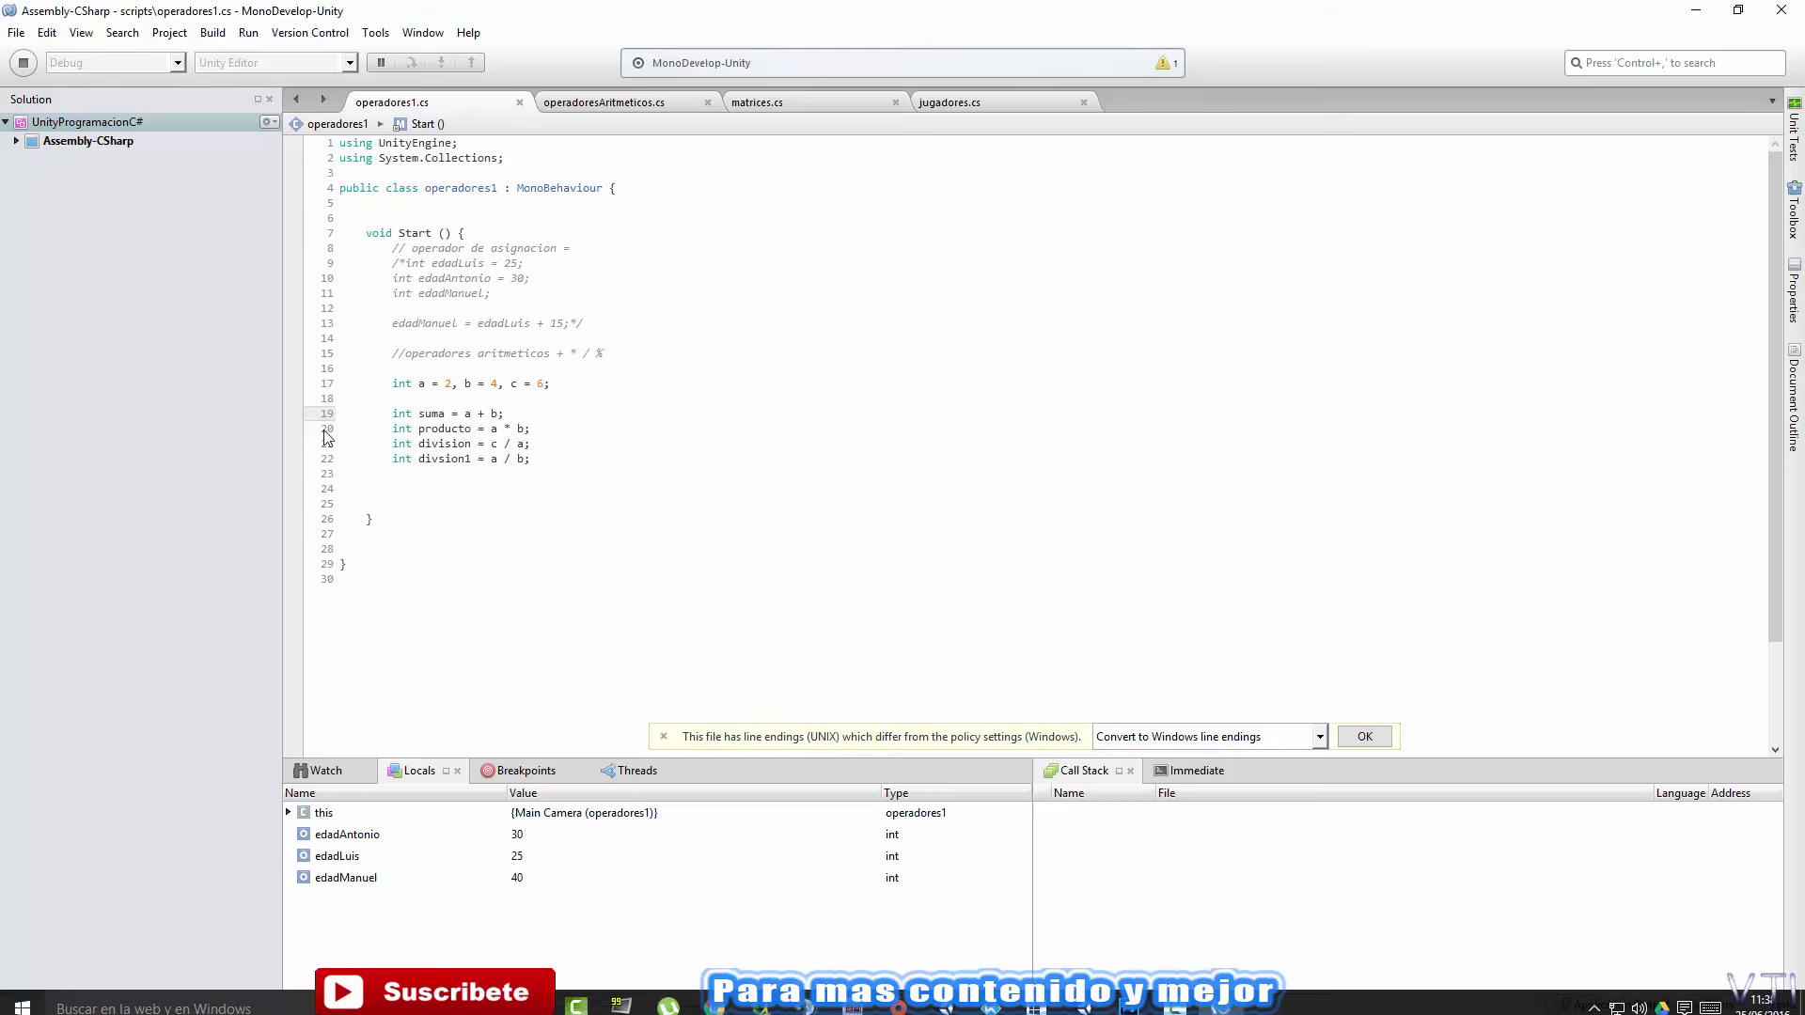
pyautogui.click(292, 415)
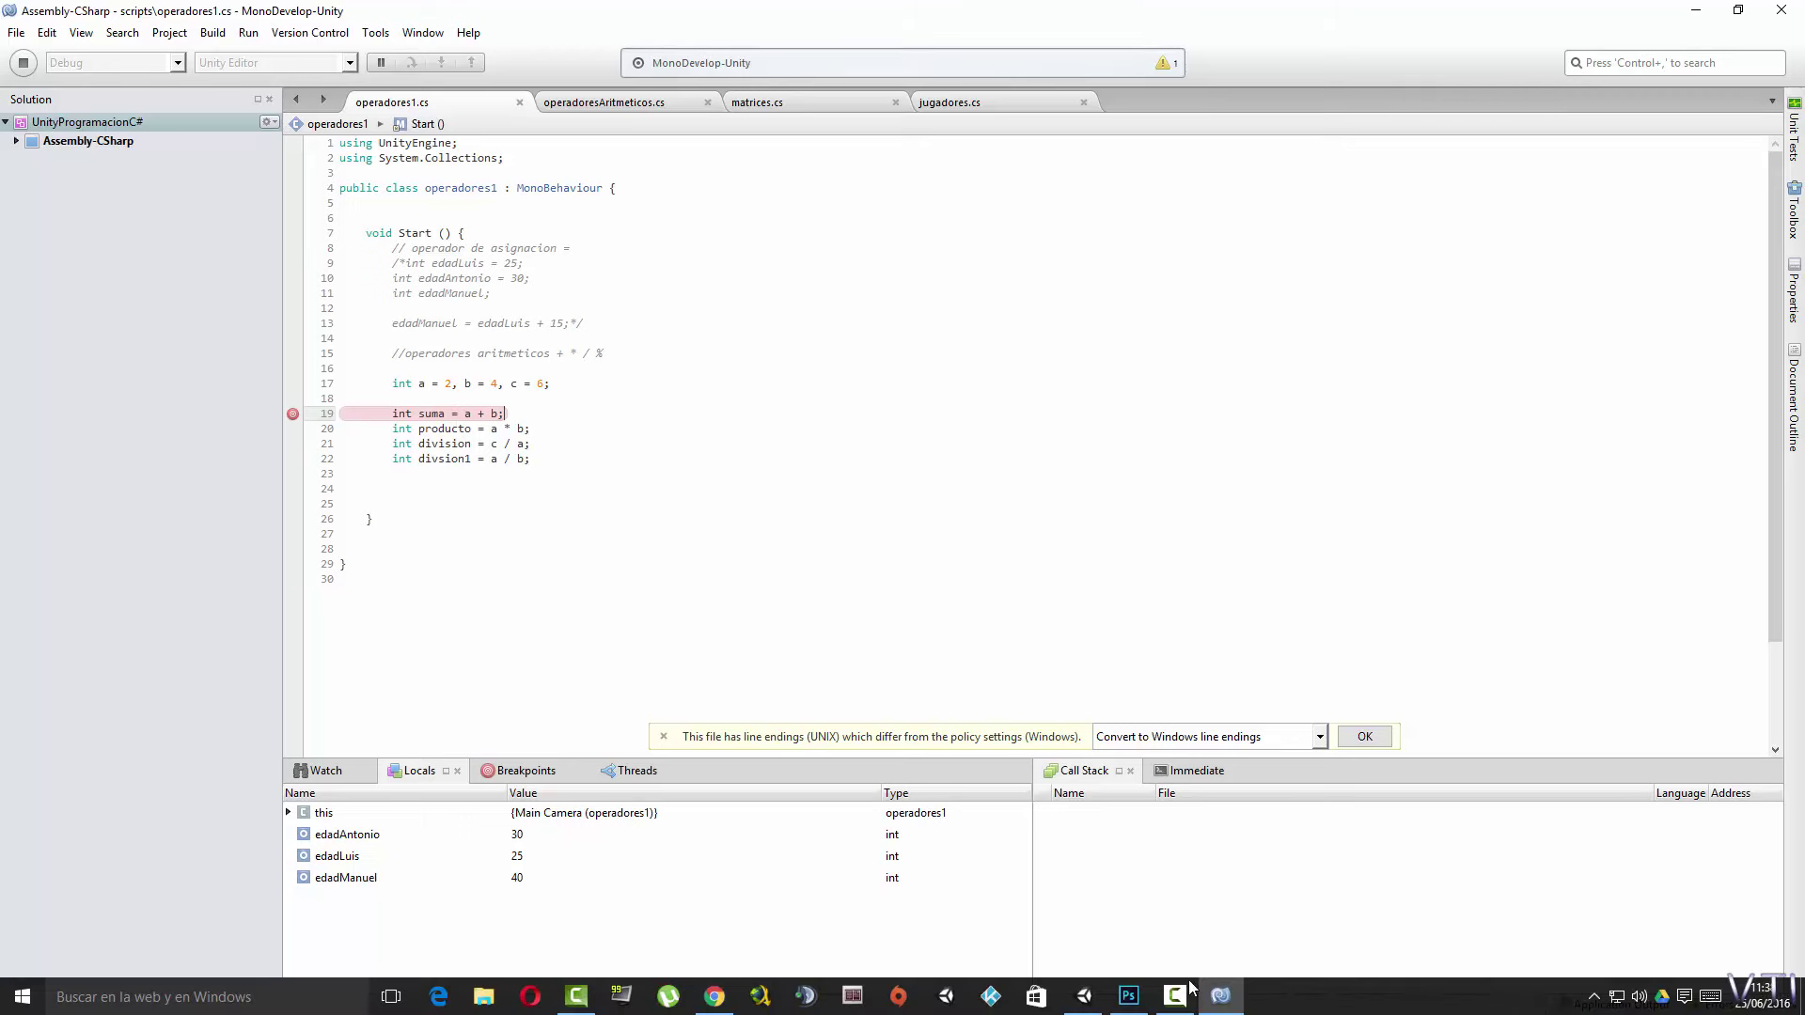
# Play the scene in Unity so MonoDevelop halts on line 19 with a=2, b=4, c=6.
pyautogui.click(1080, 998)
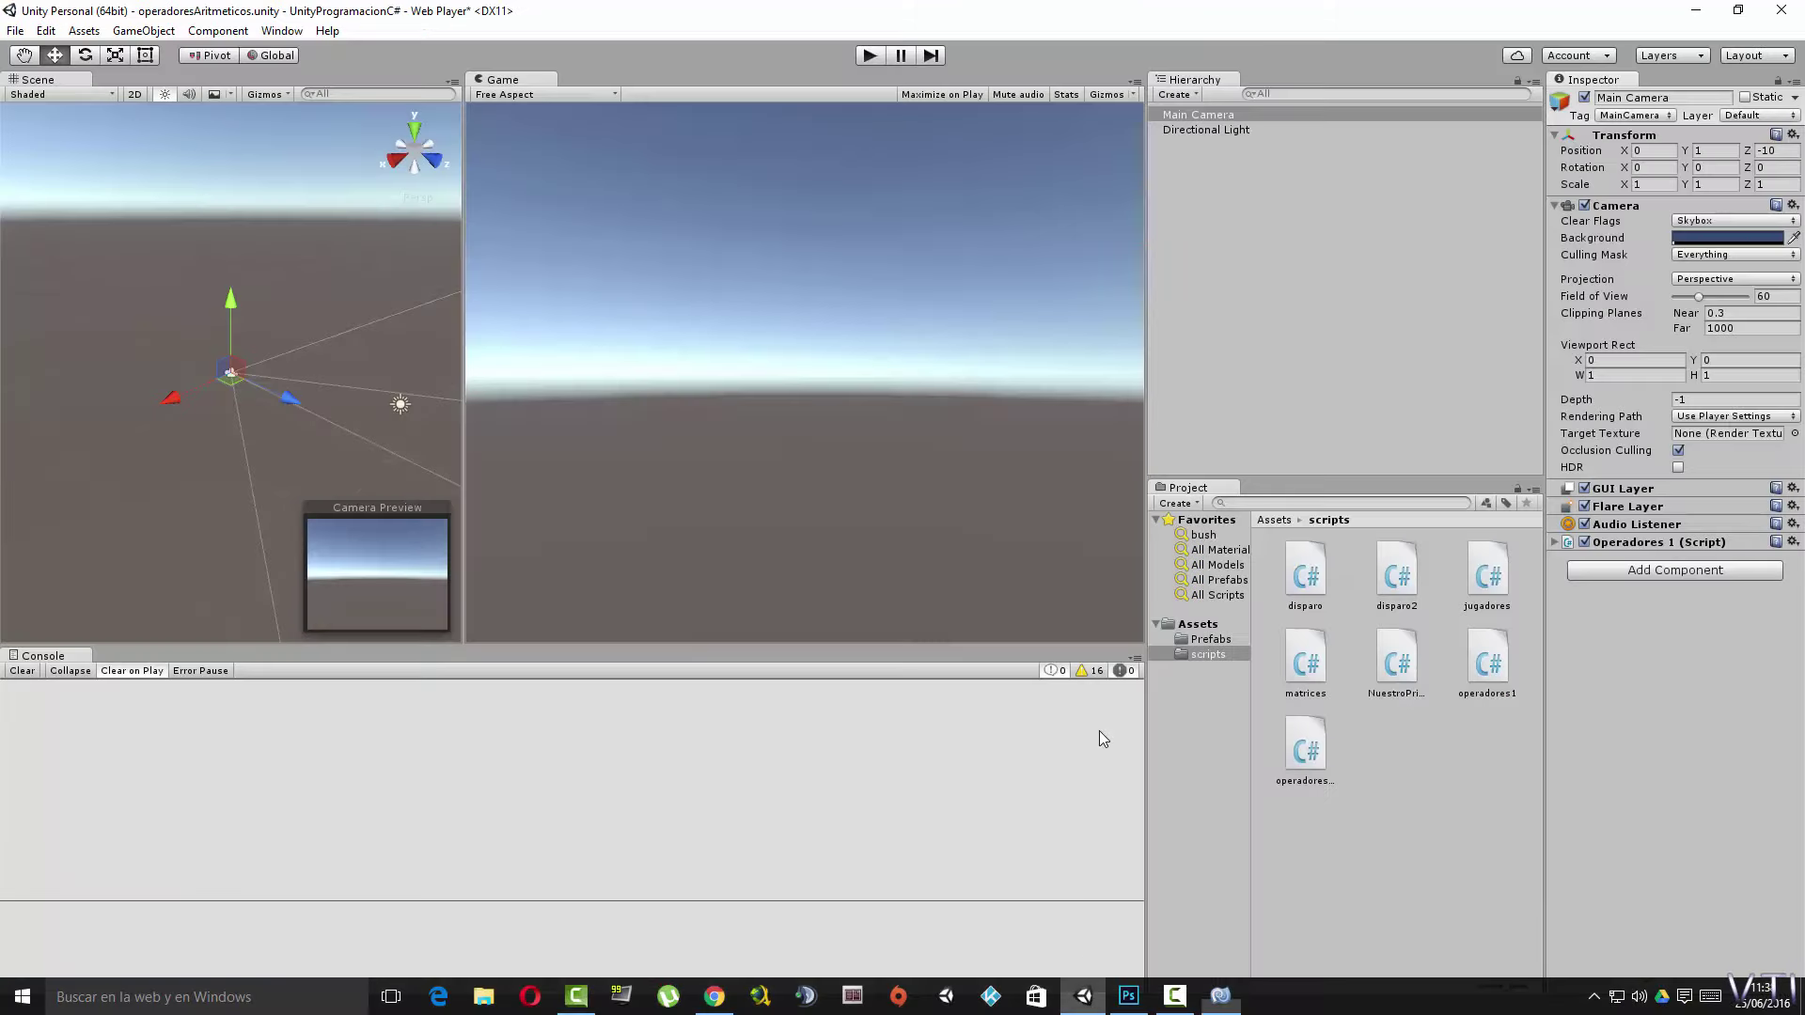
pyautogui.click(868, 54)
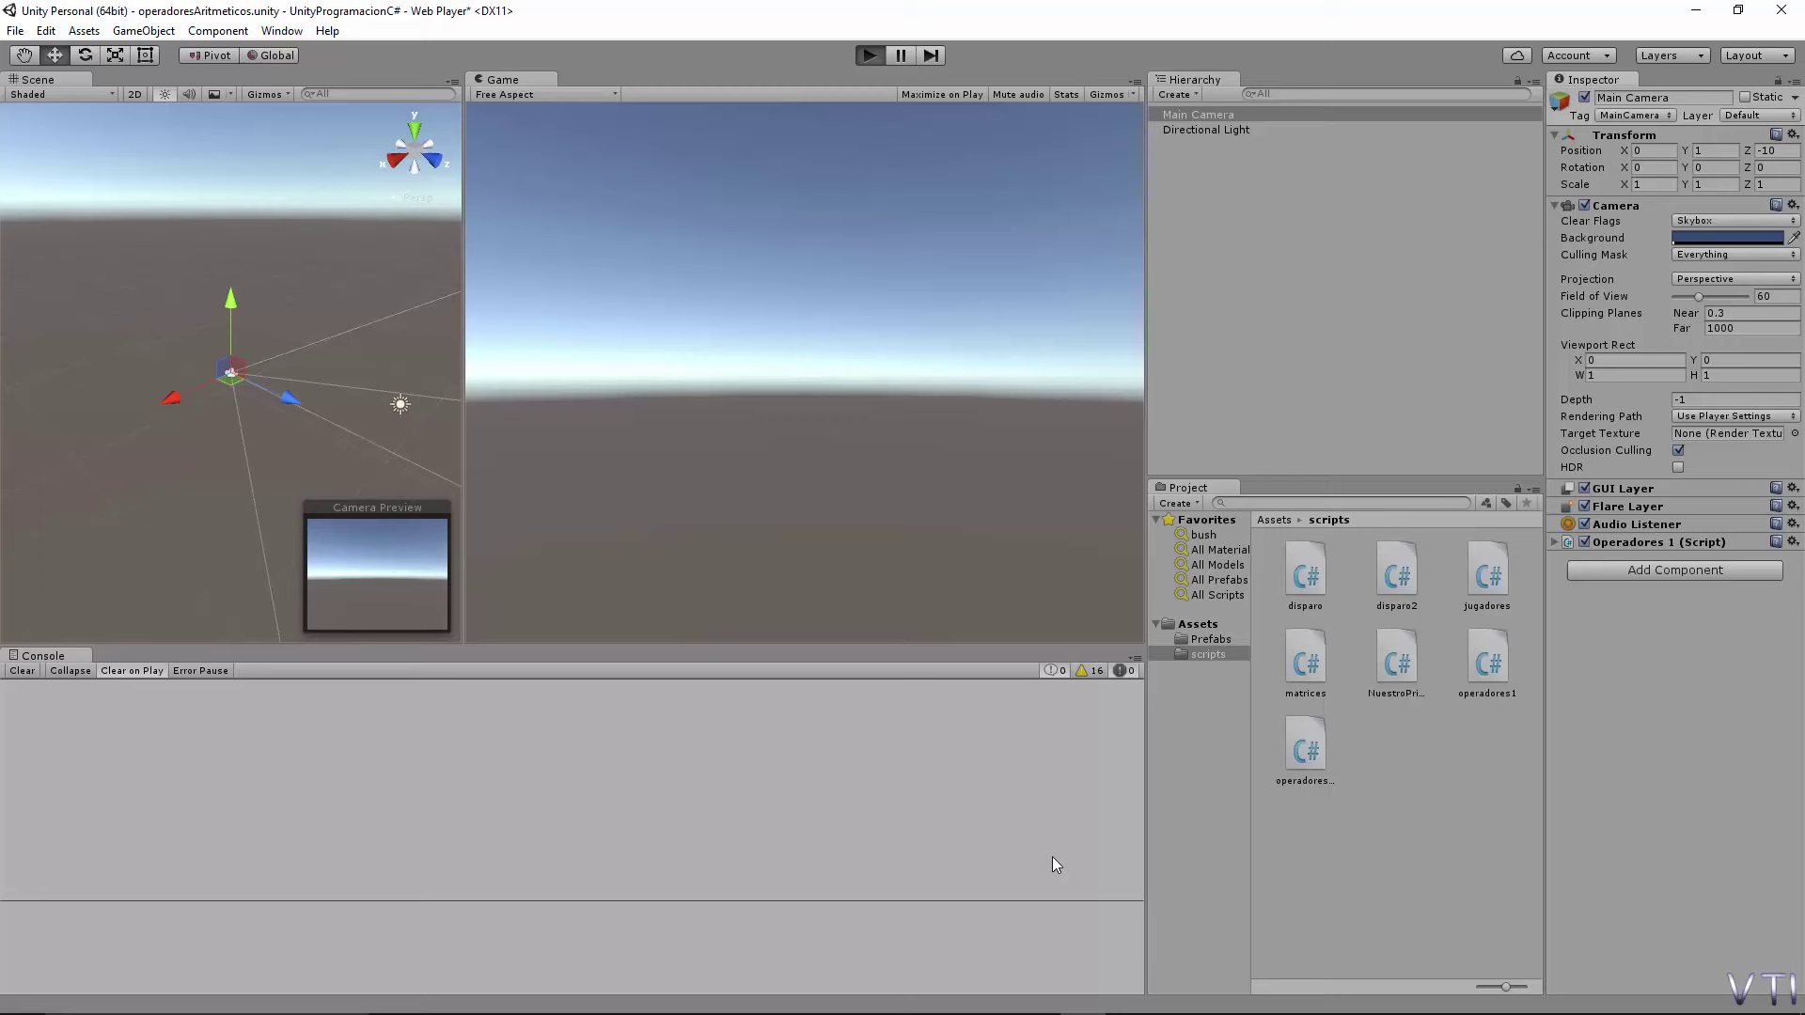
pyautogui.moveTo(1097, 1006)
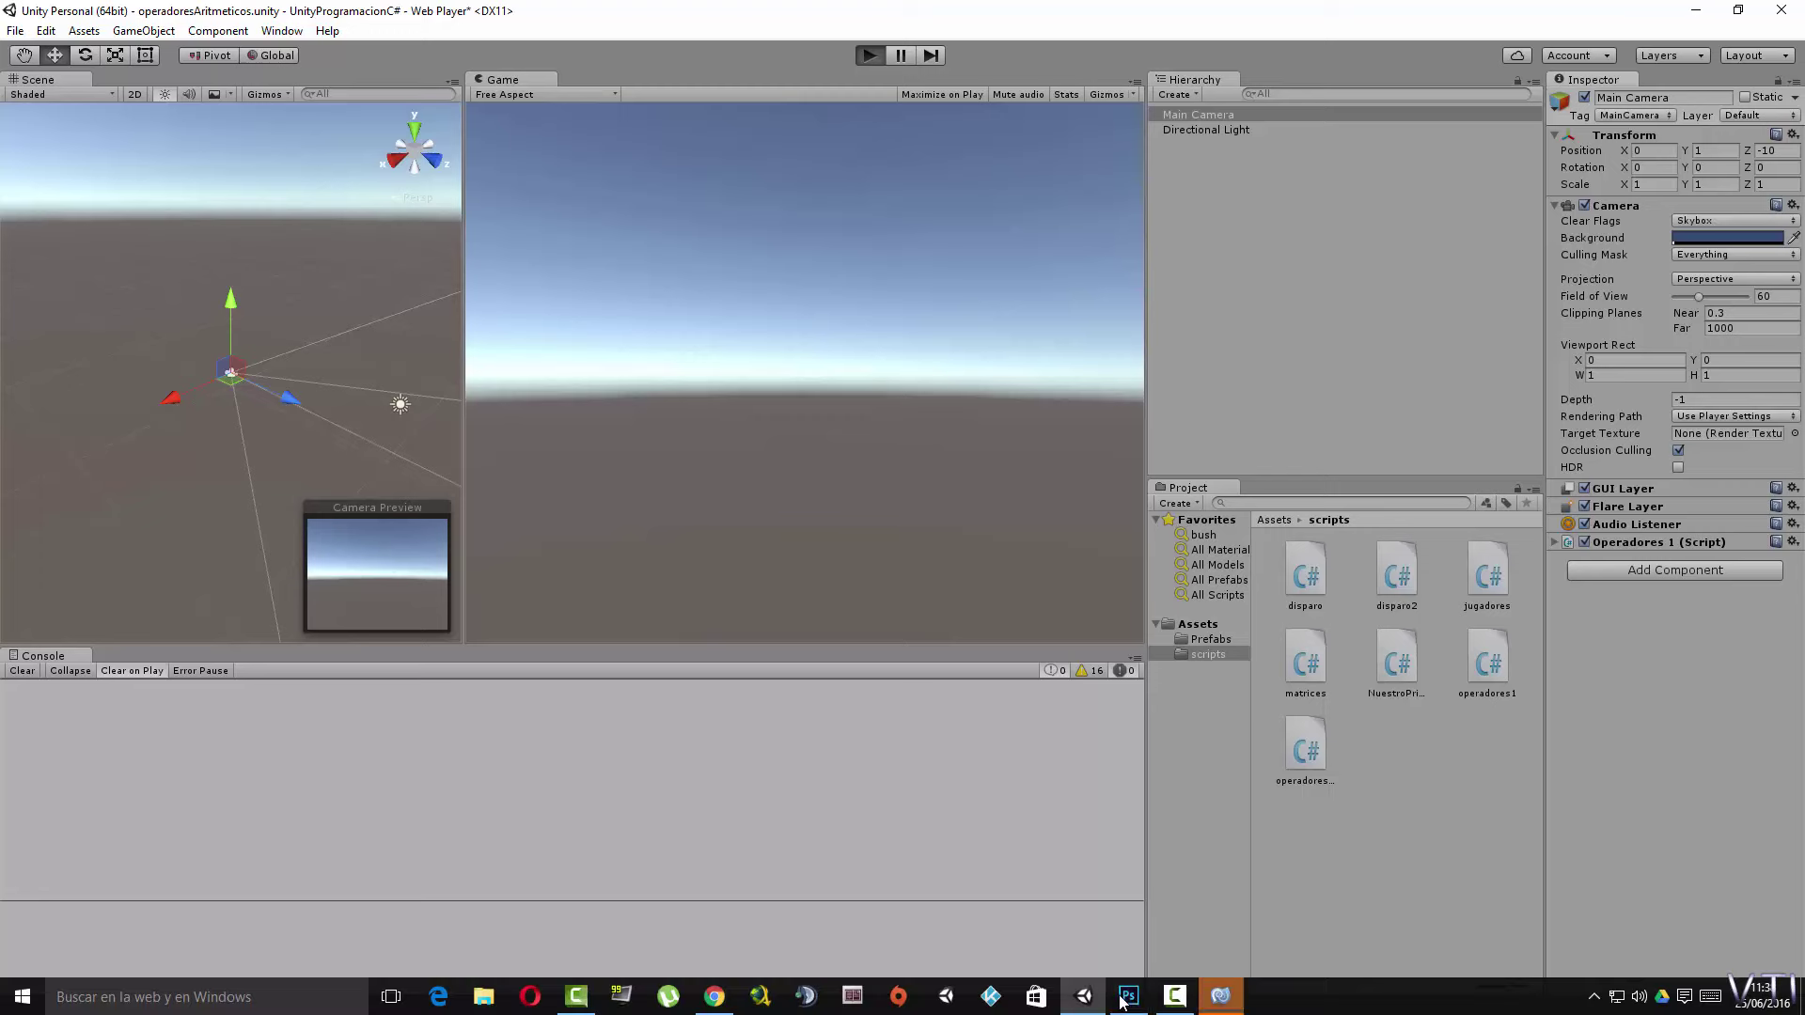
pyautogui.click(1221, 1004)
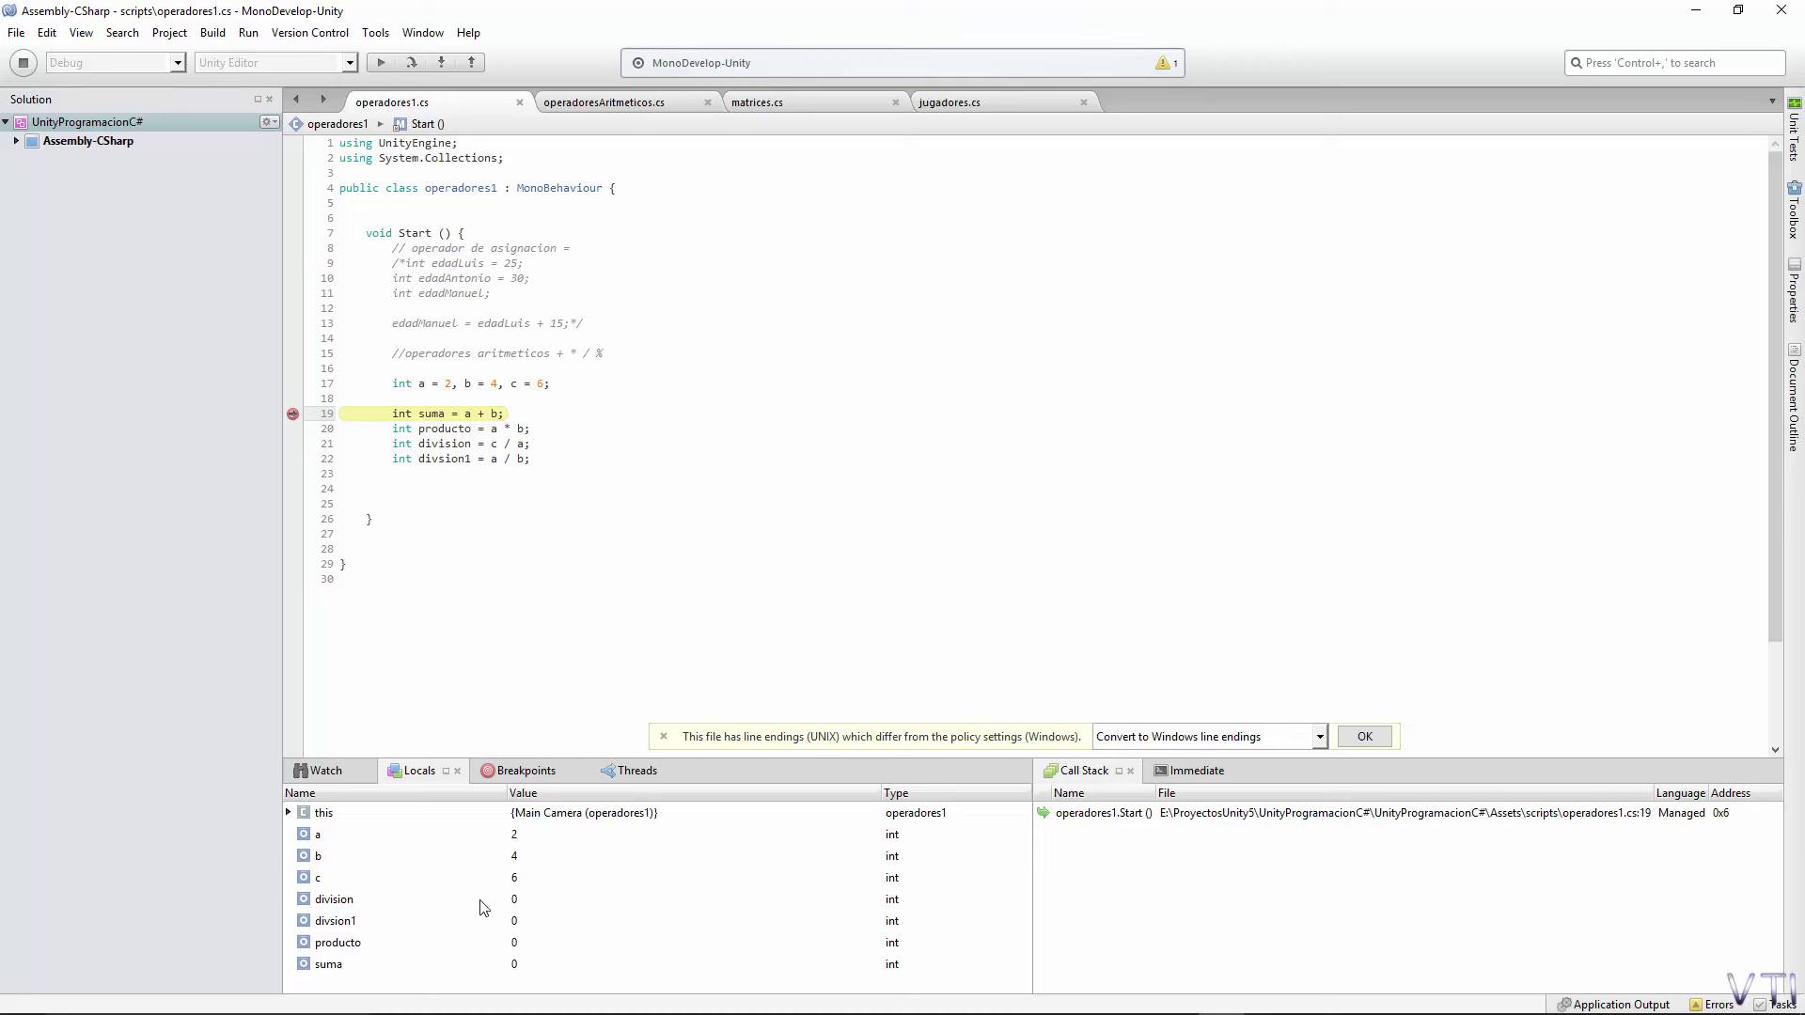
# Step over the suma, producto, division and divsion1 lines, yielding 6, 8, 3 and 0.
pyautogui.click(411, 63)
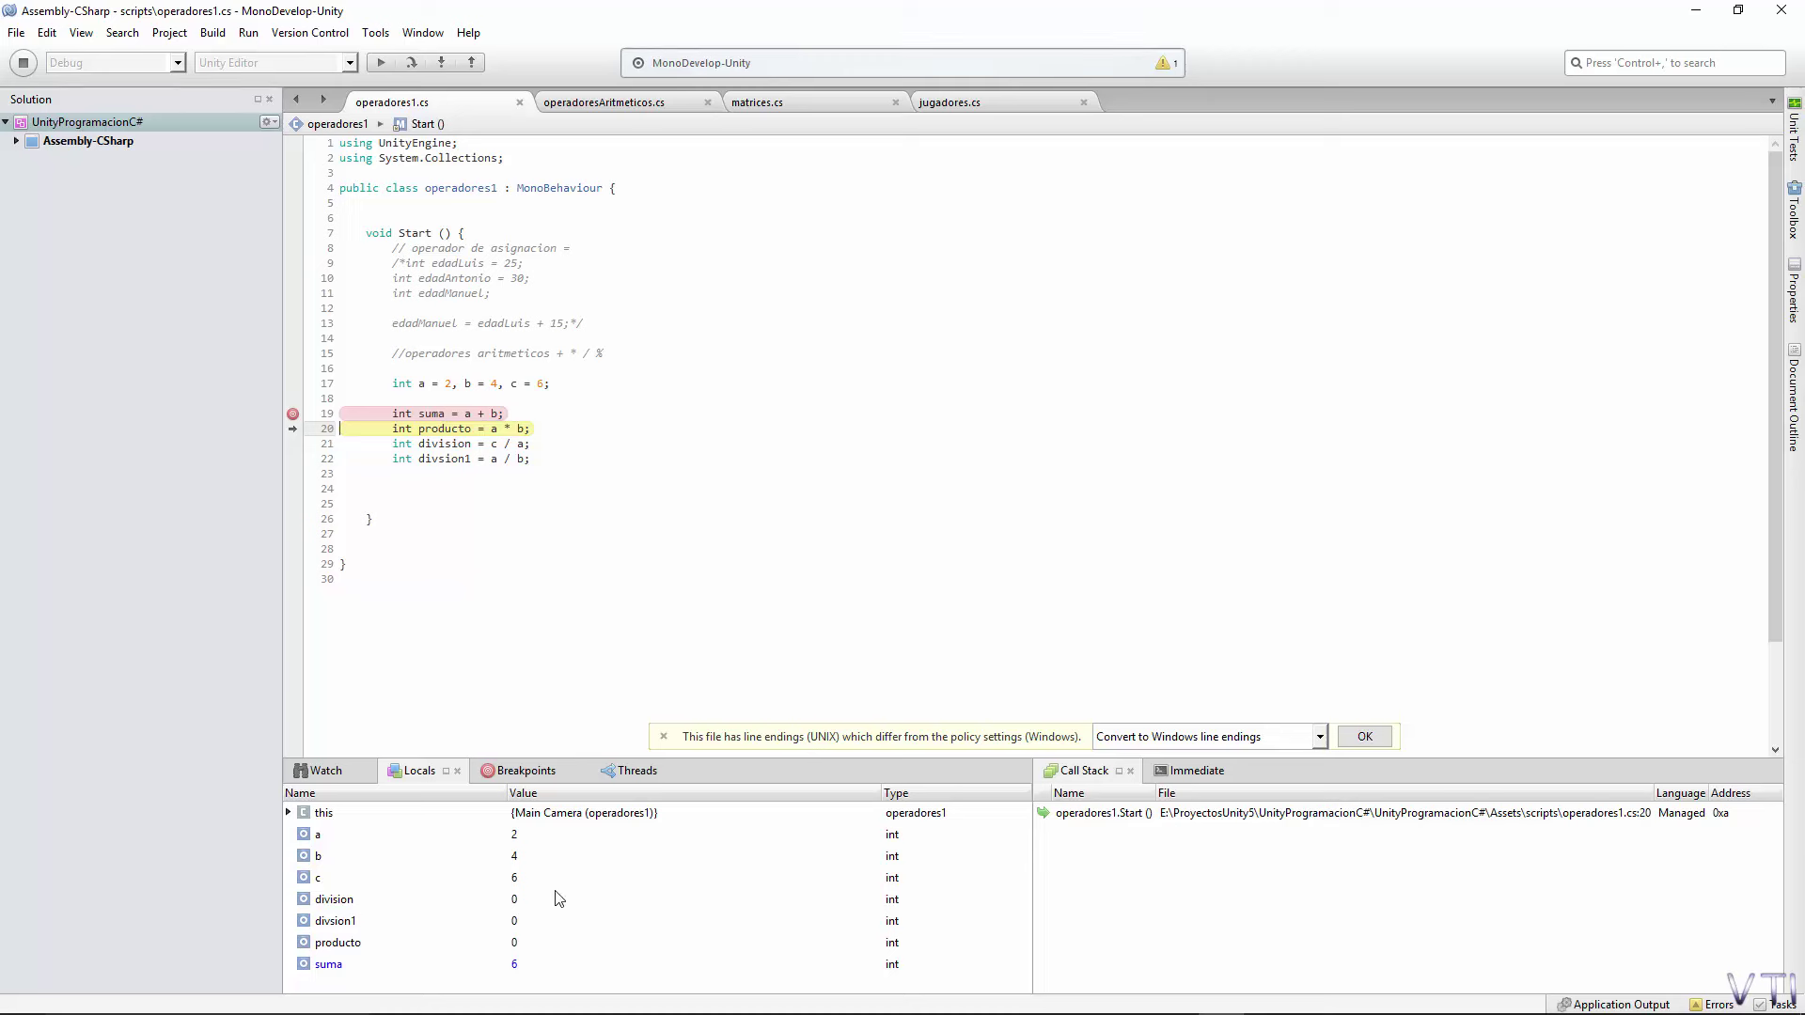
pyautogui.click(384, 64)
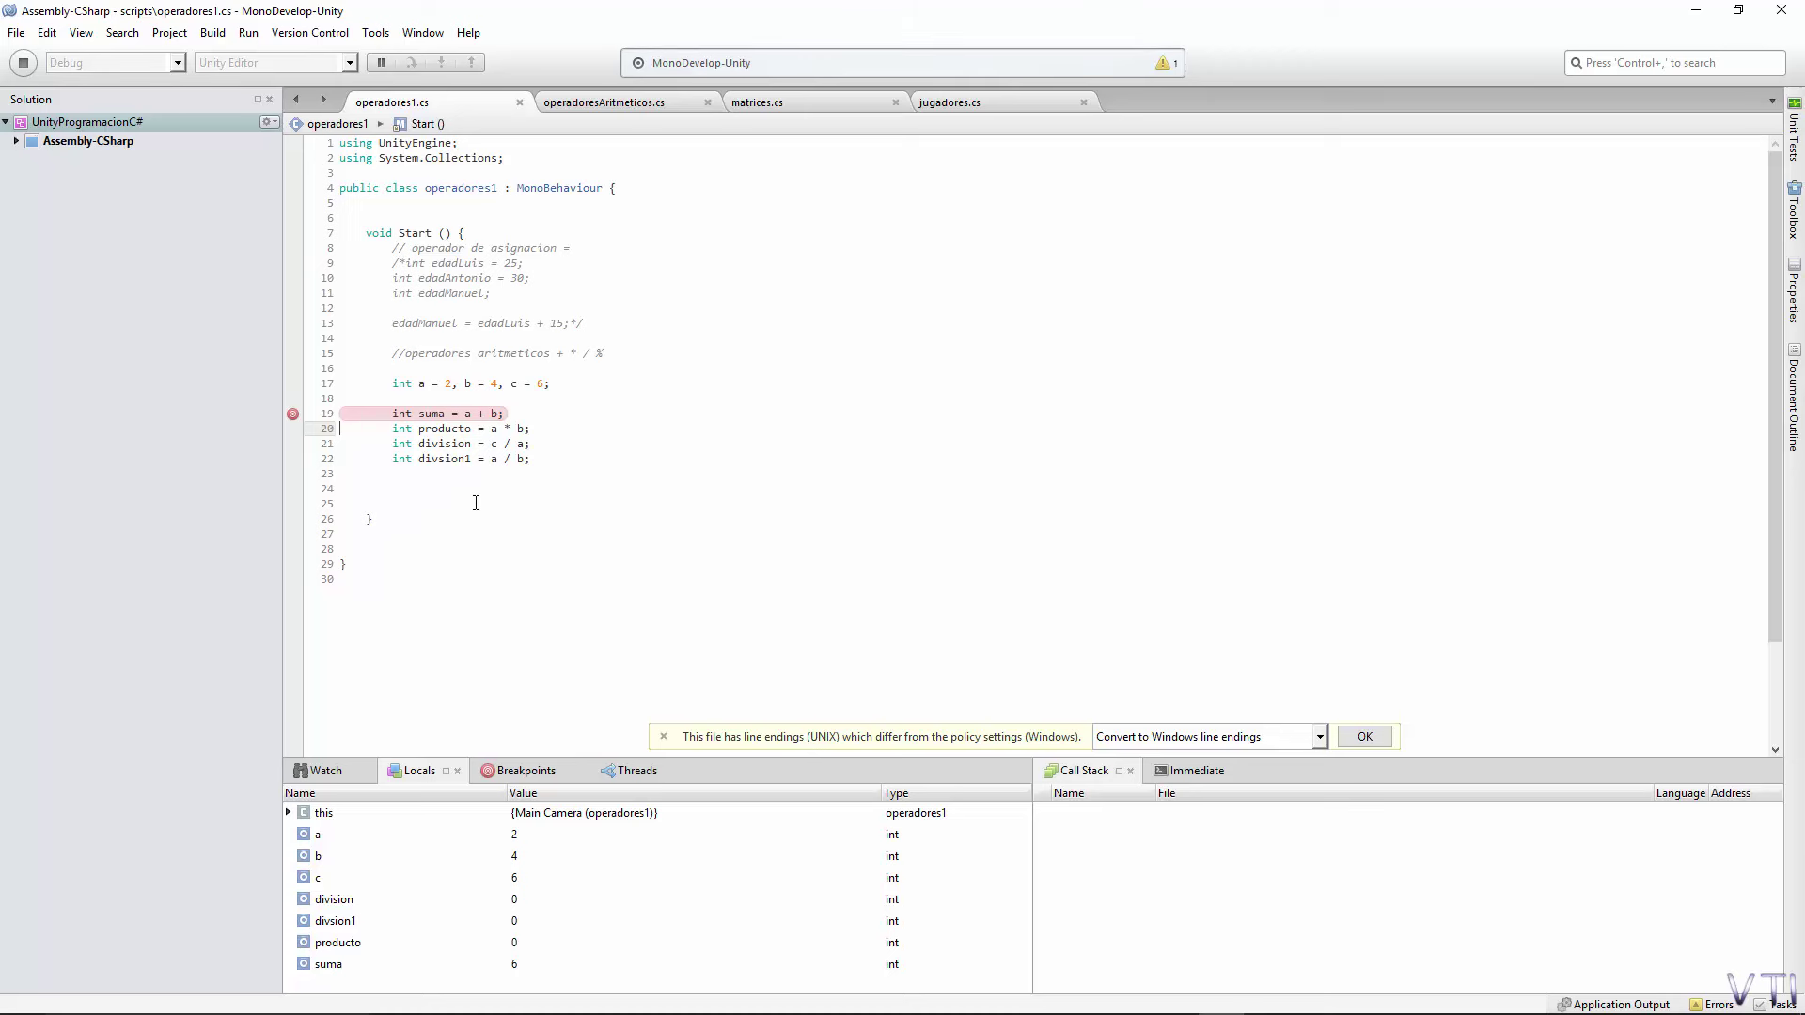
pyautogui.click(419, 63)
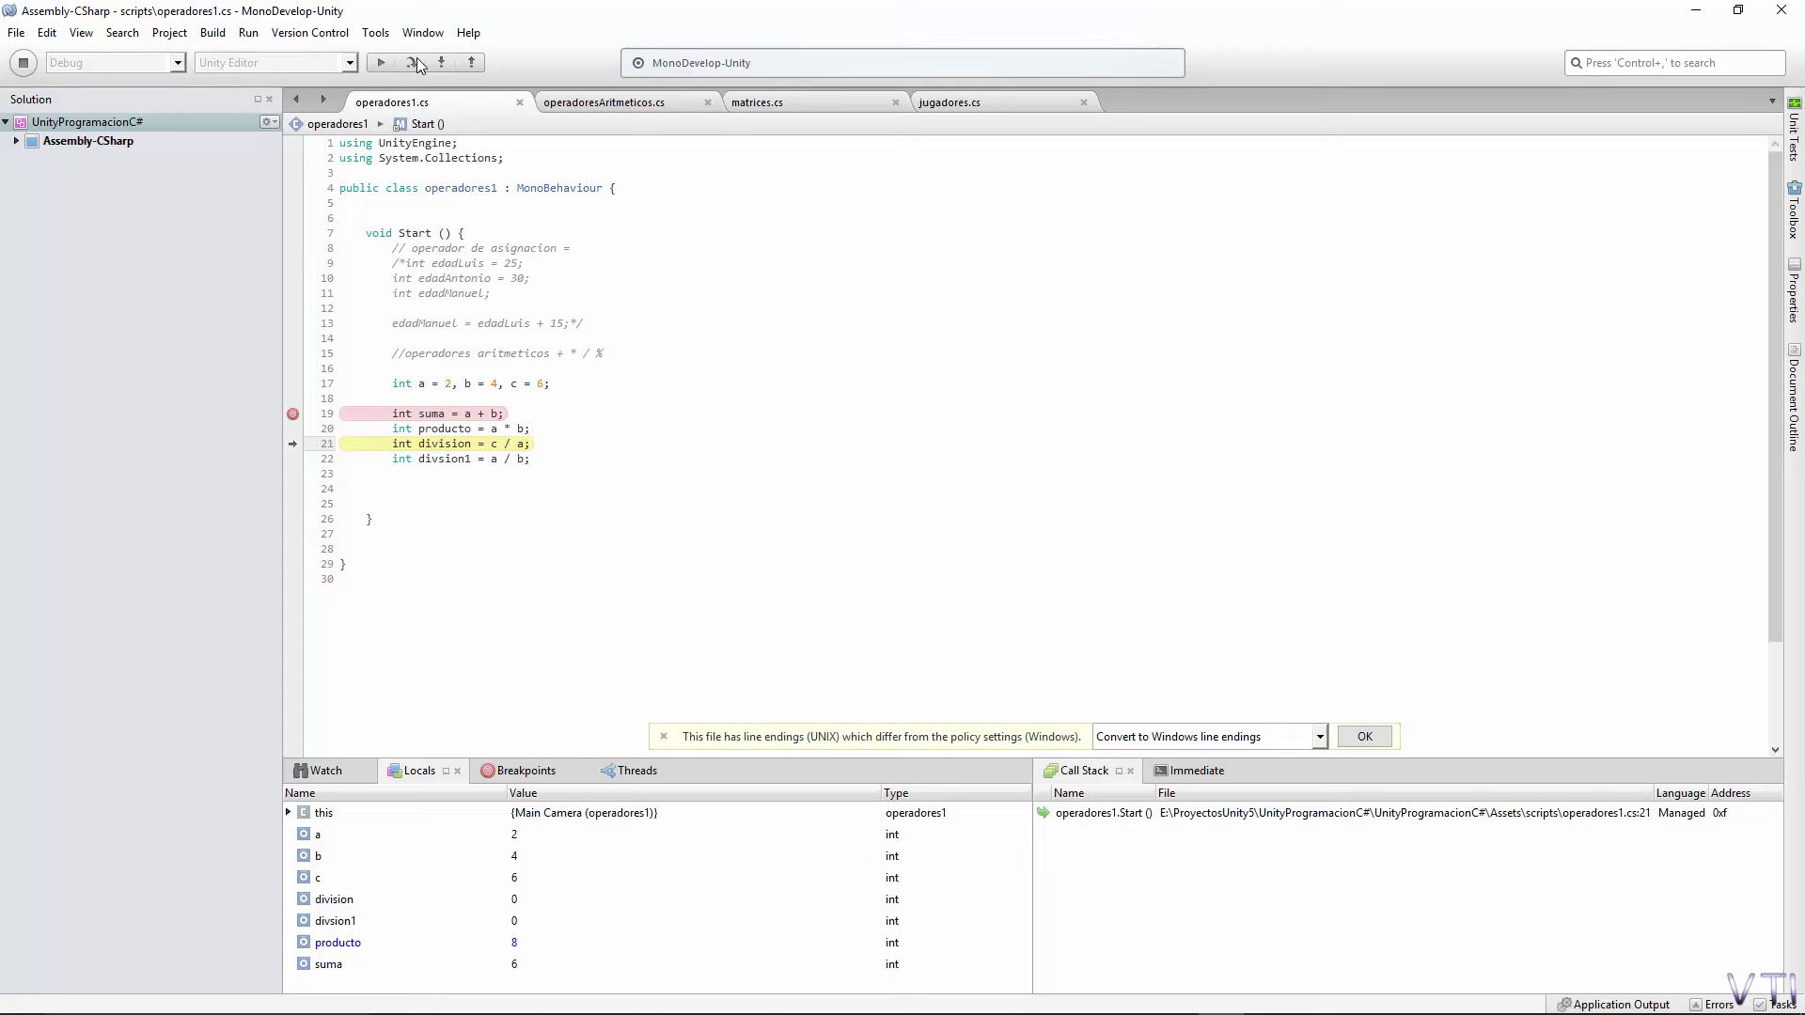
pyautogui.click(420, 63)
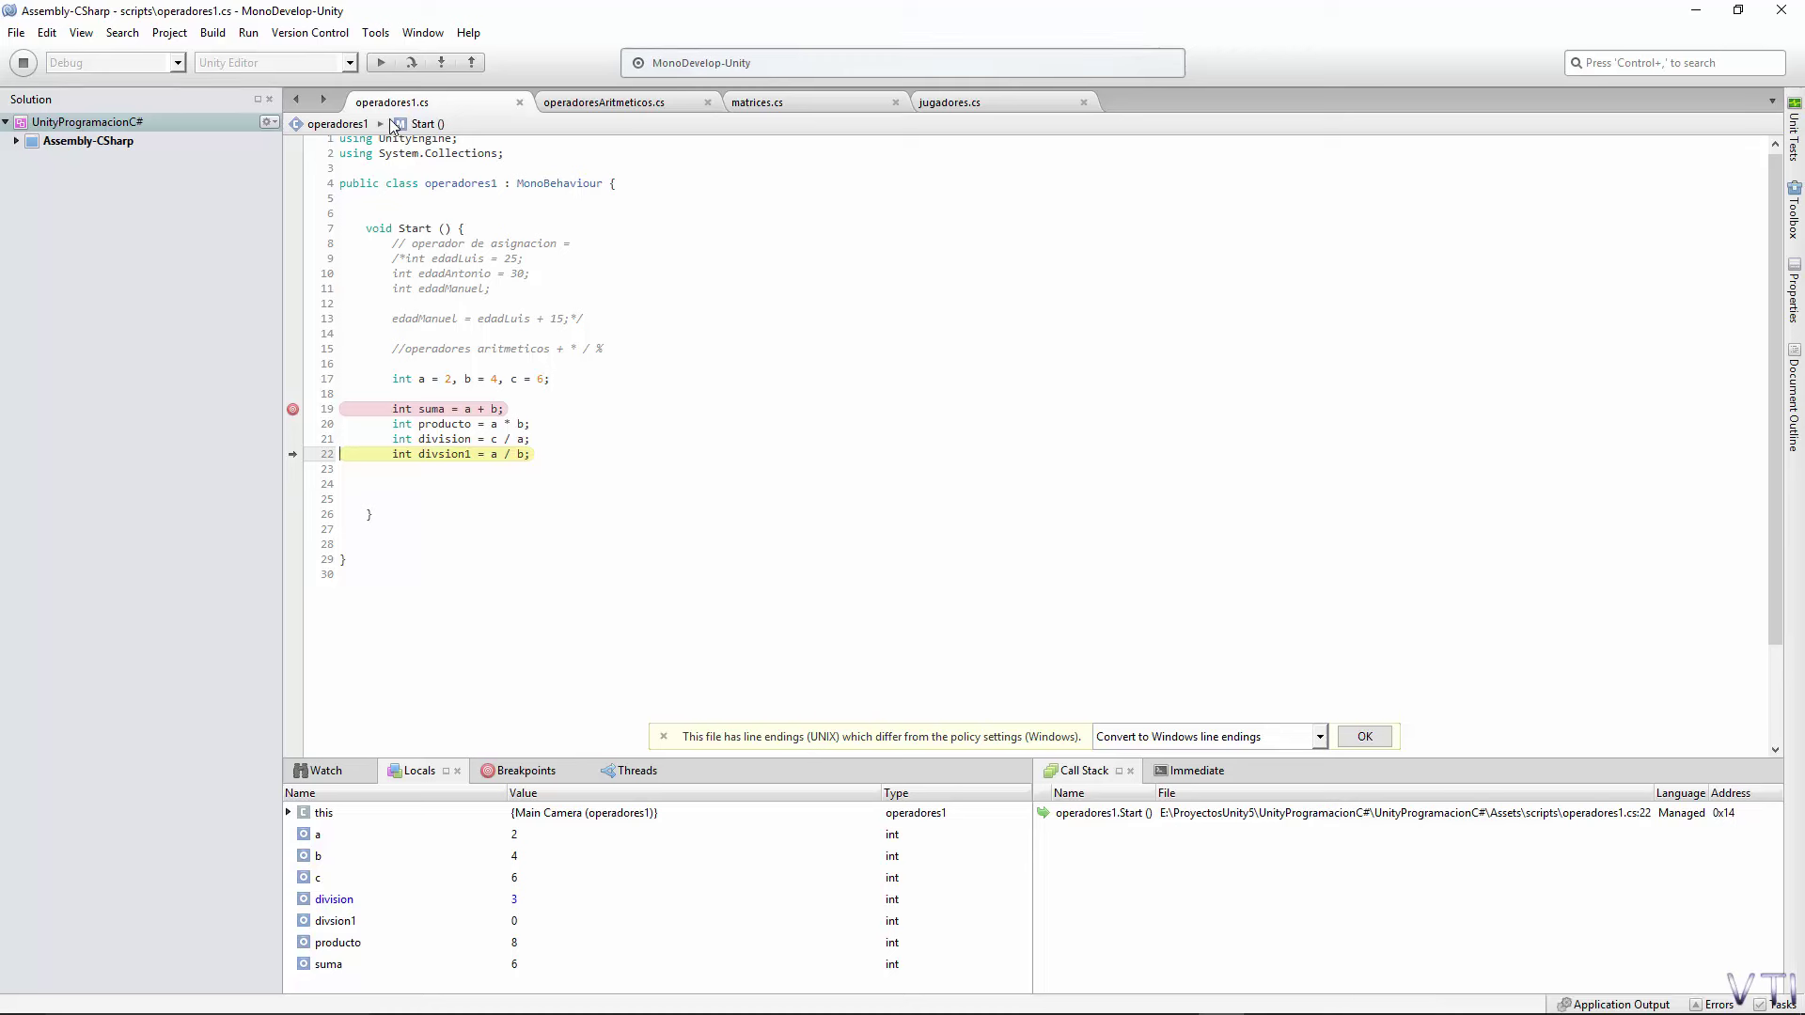
pyautogui.click(411, 63)
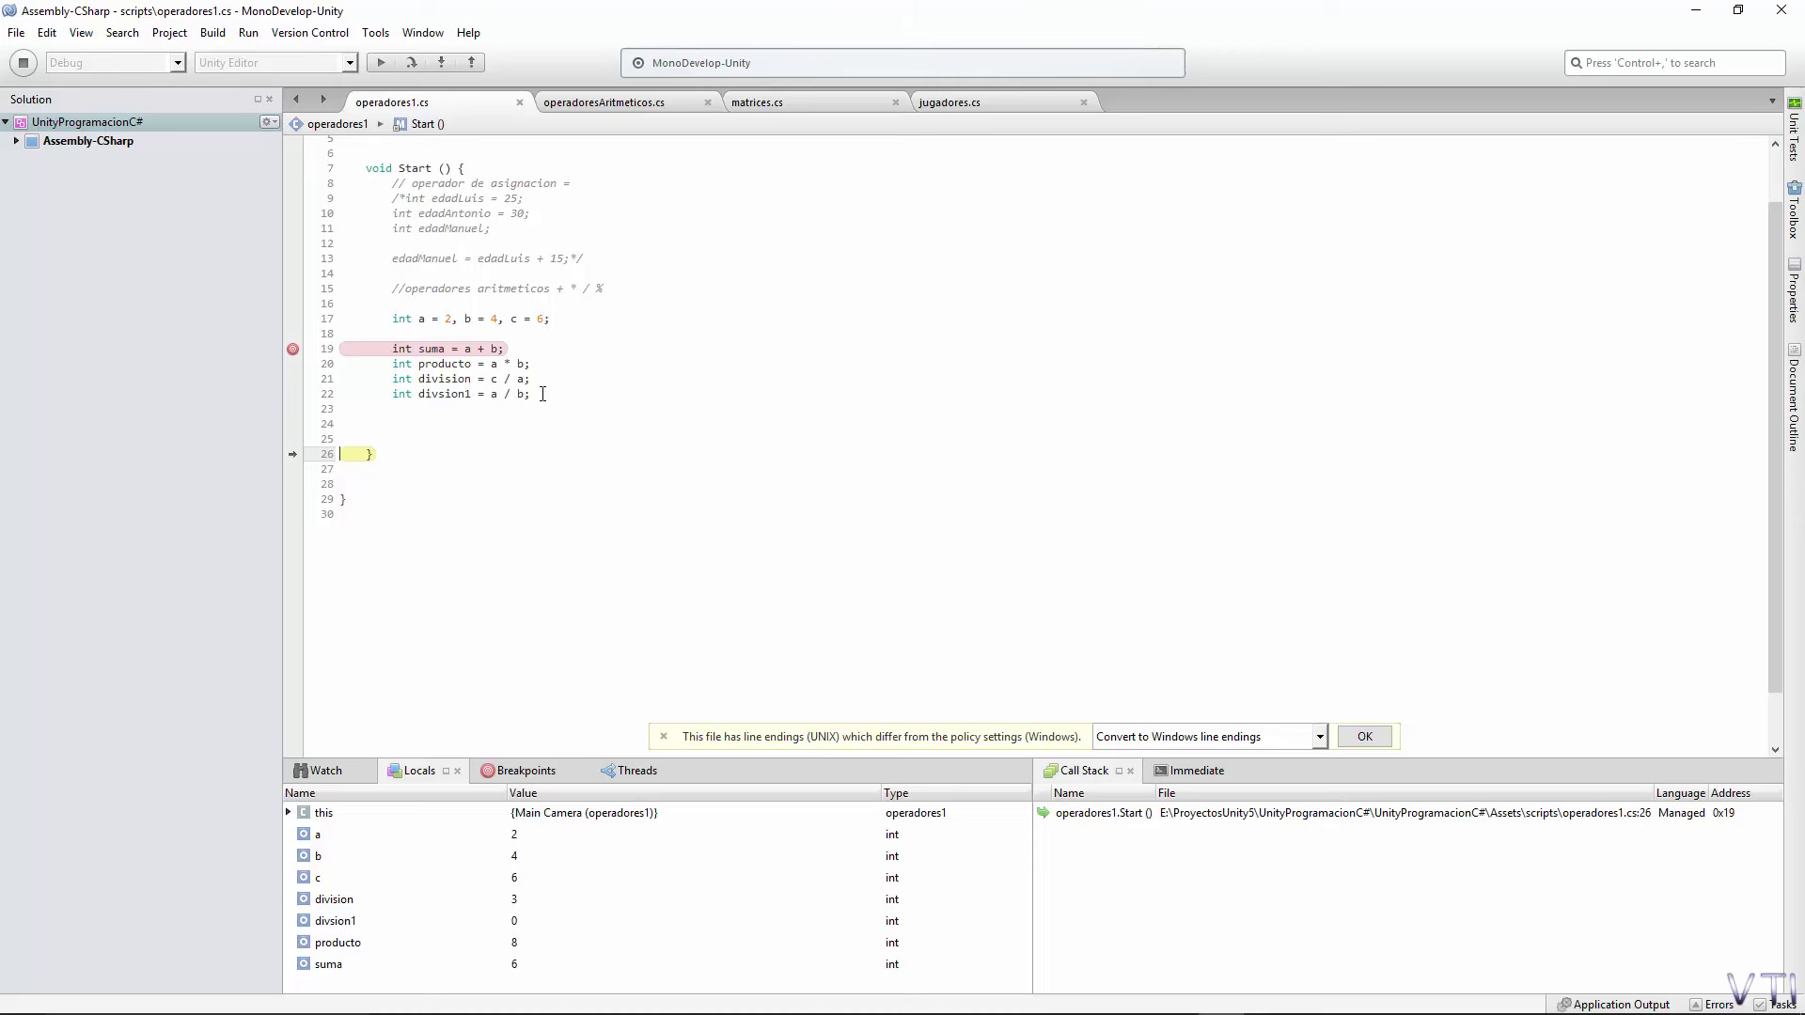
# Change the divsion1 variable's type on line 22 from int to float.
pyautogui.doubleClick(404, 395)
pyautogui.write('float')
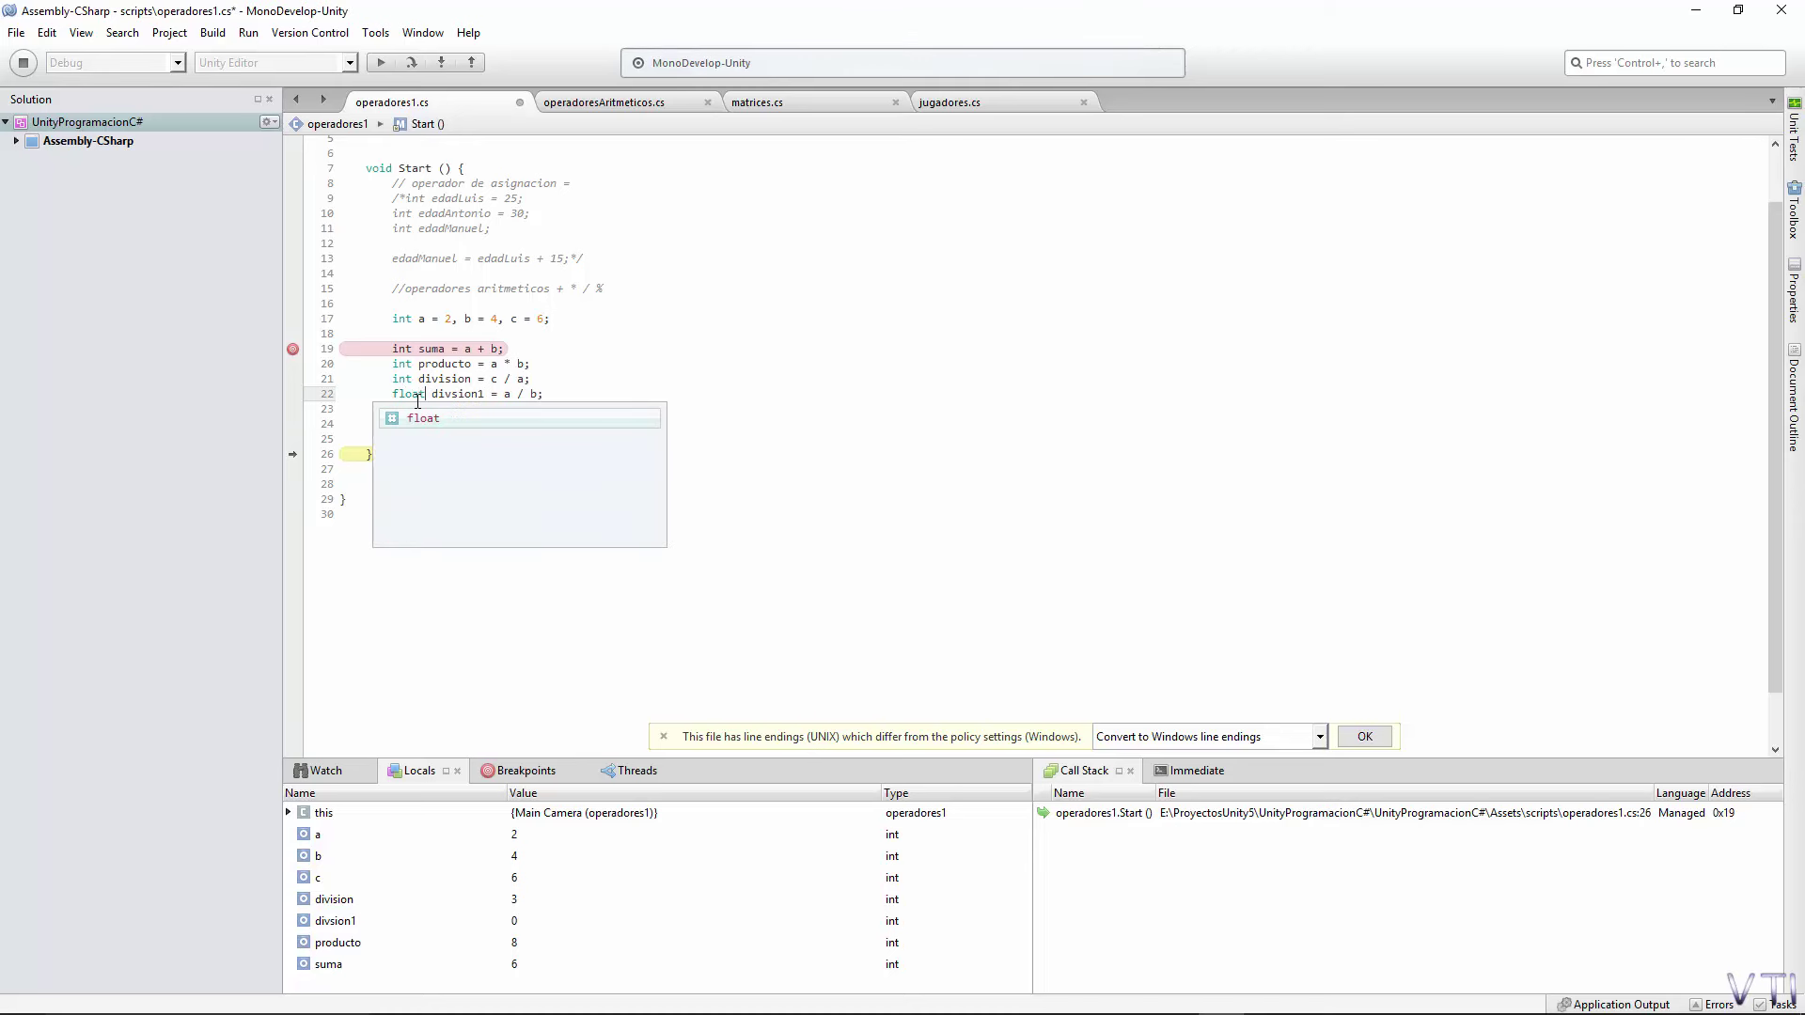
pyautogui.click(546, 393)
pyautogui.doubleClick(503, 394)
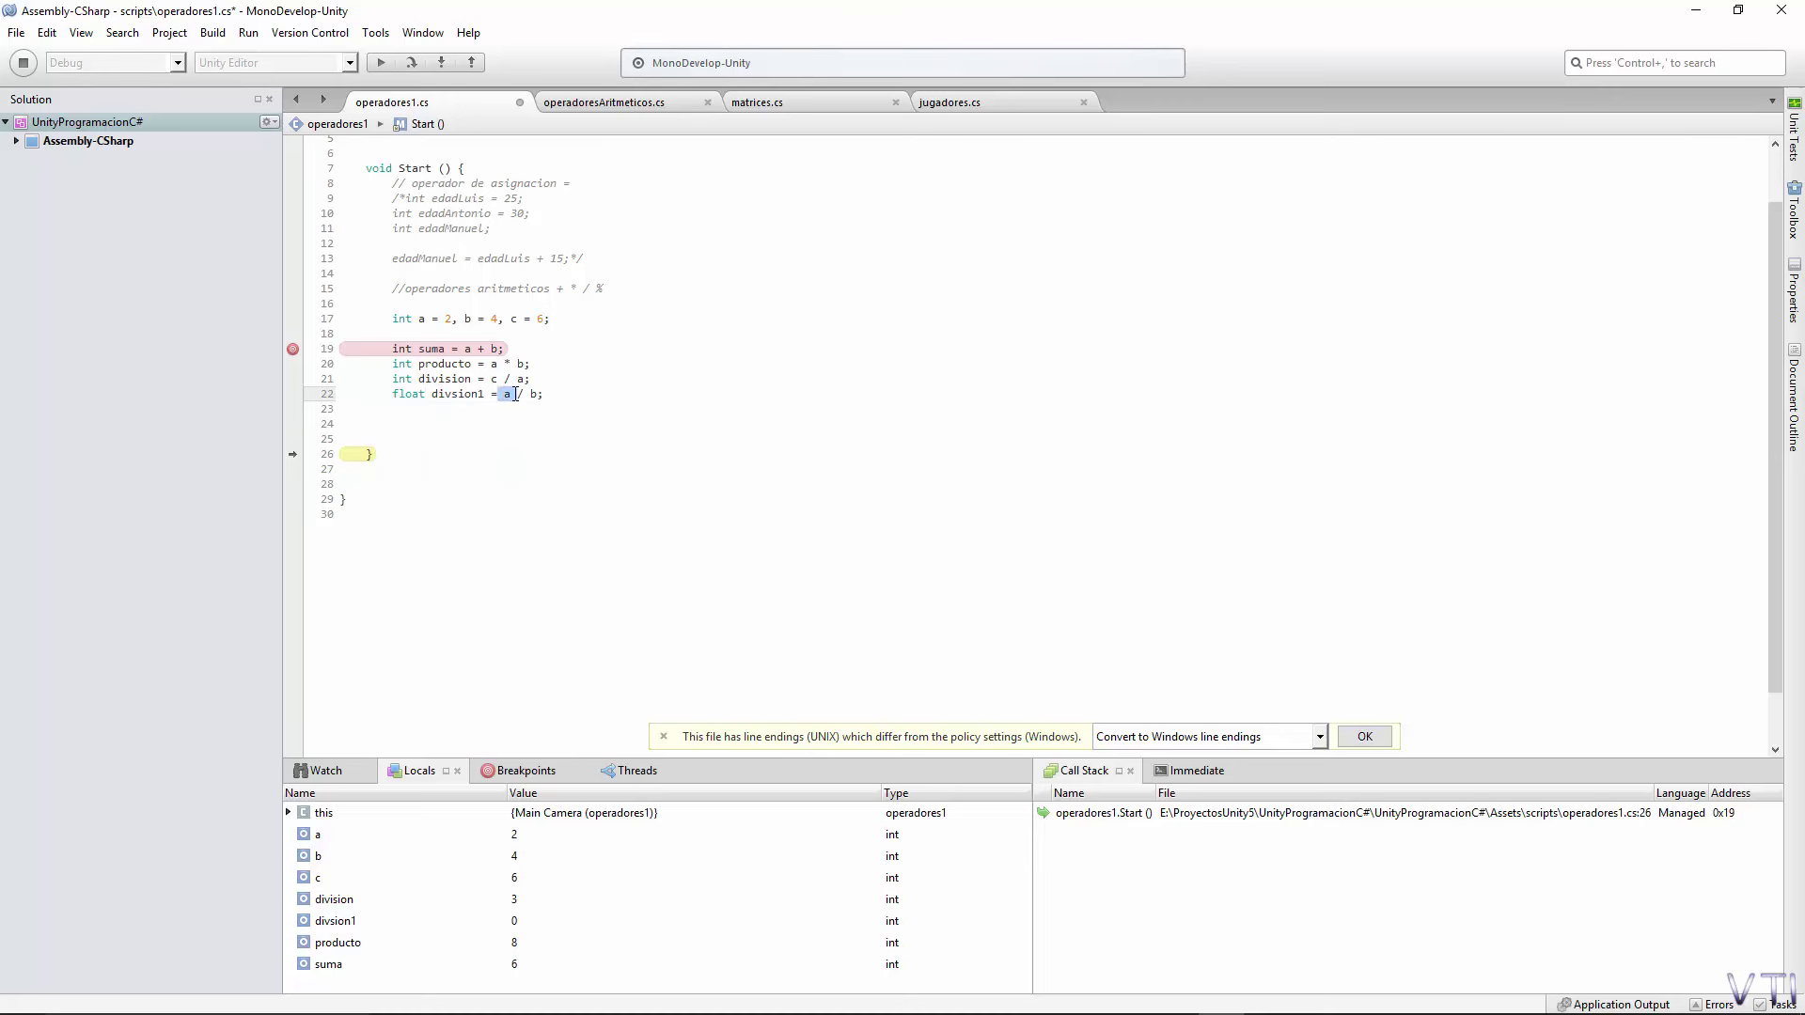
pyautogui.click(512, 393)
# Make line 17 'float a = 2, b = 4, c = 6;' and stop the debugging session.
pyautogui.doubleClick(402, 319)
pyautogui.write('float')
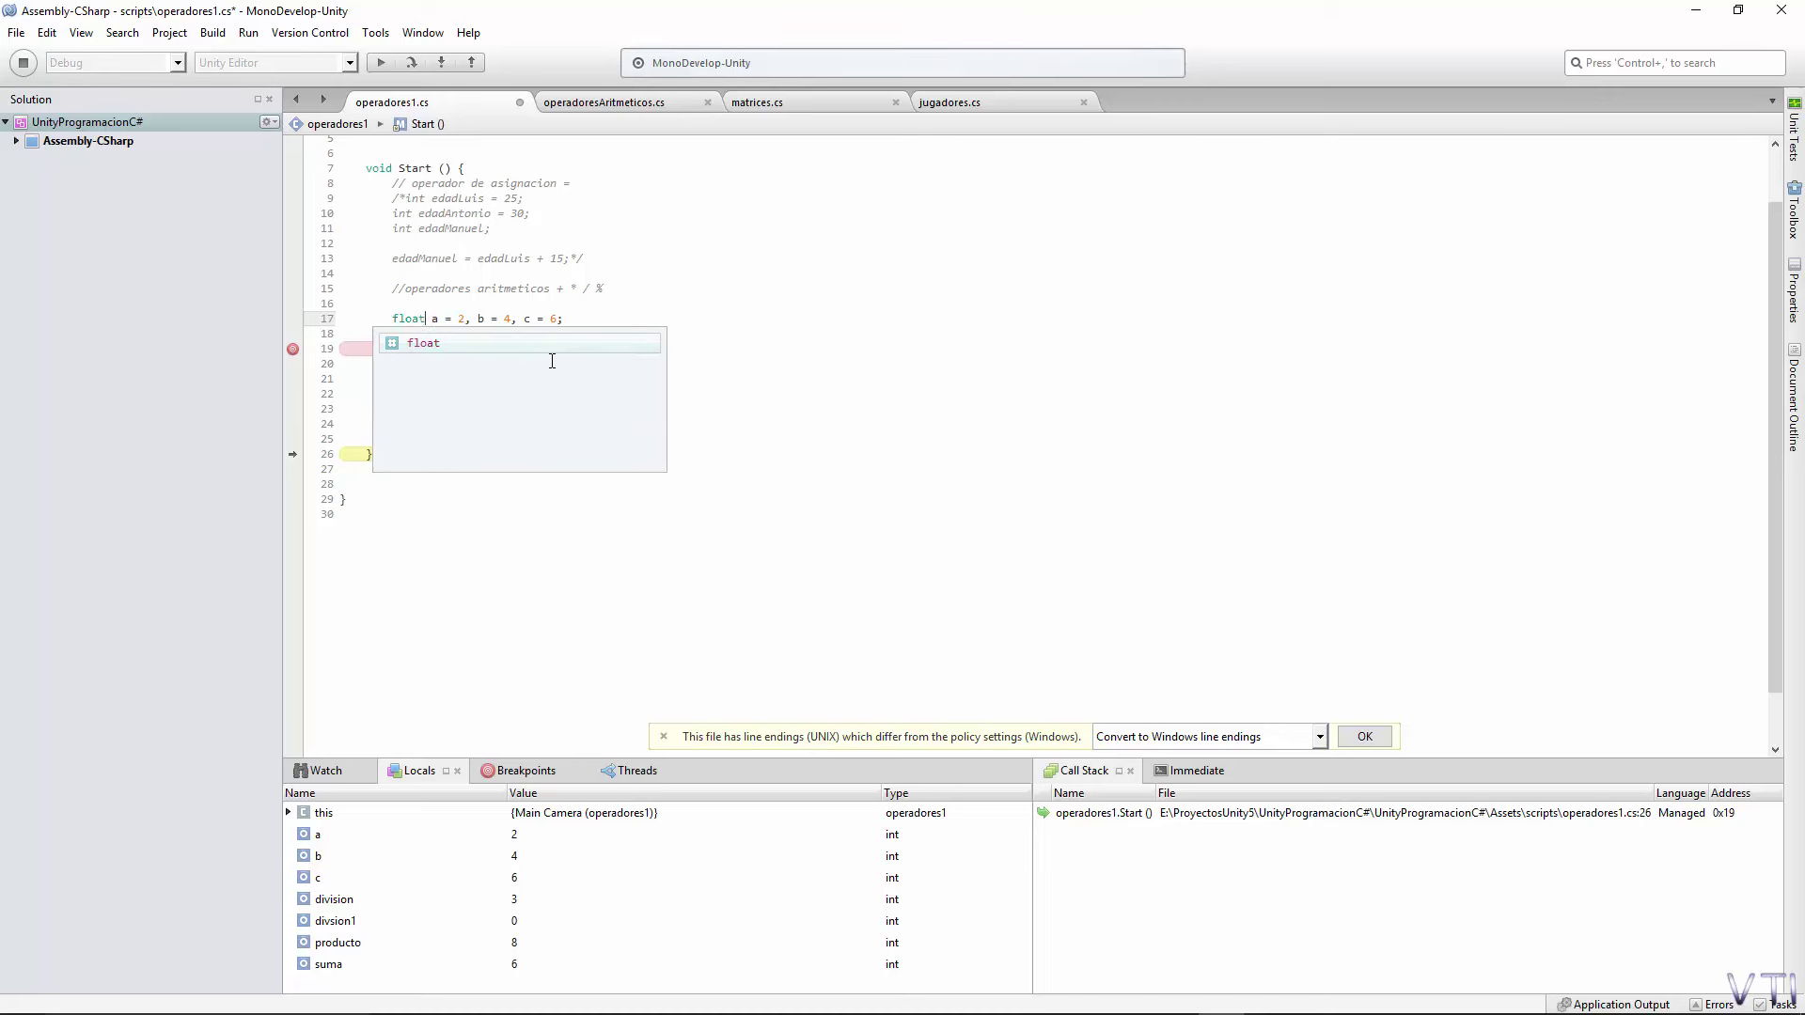
pyautogui.click(706, 366)
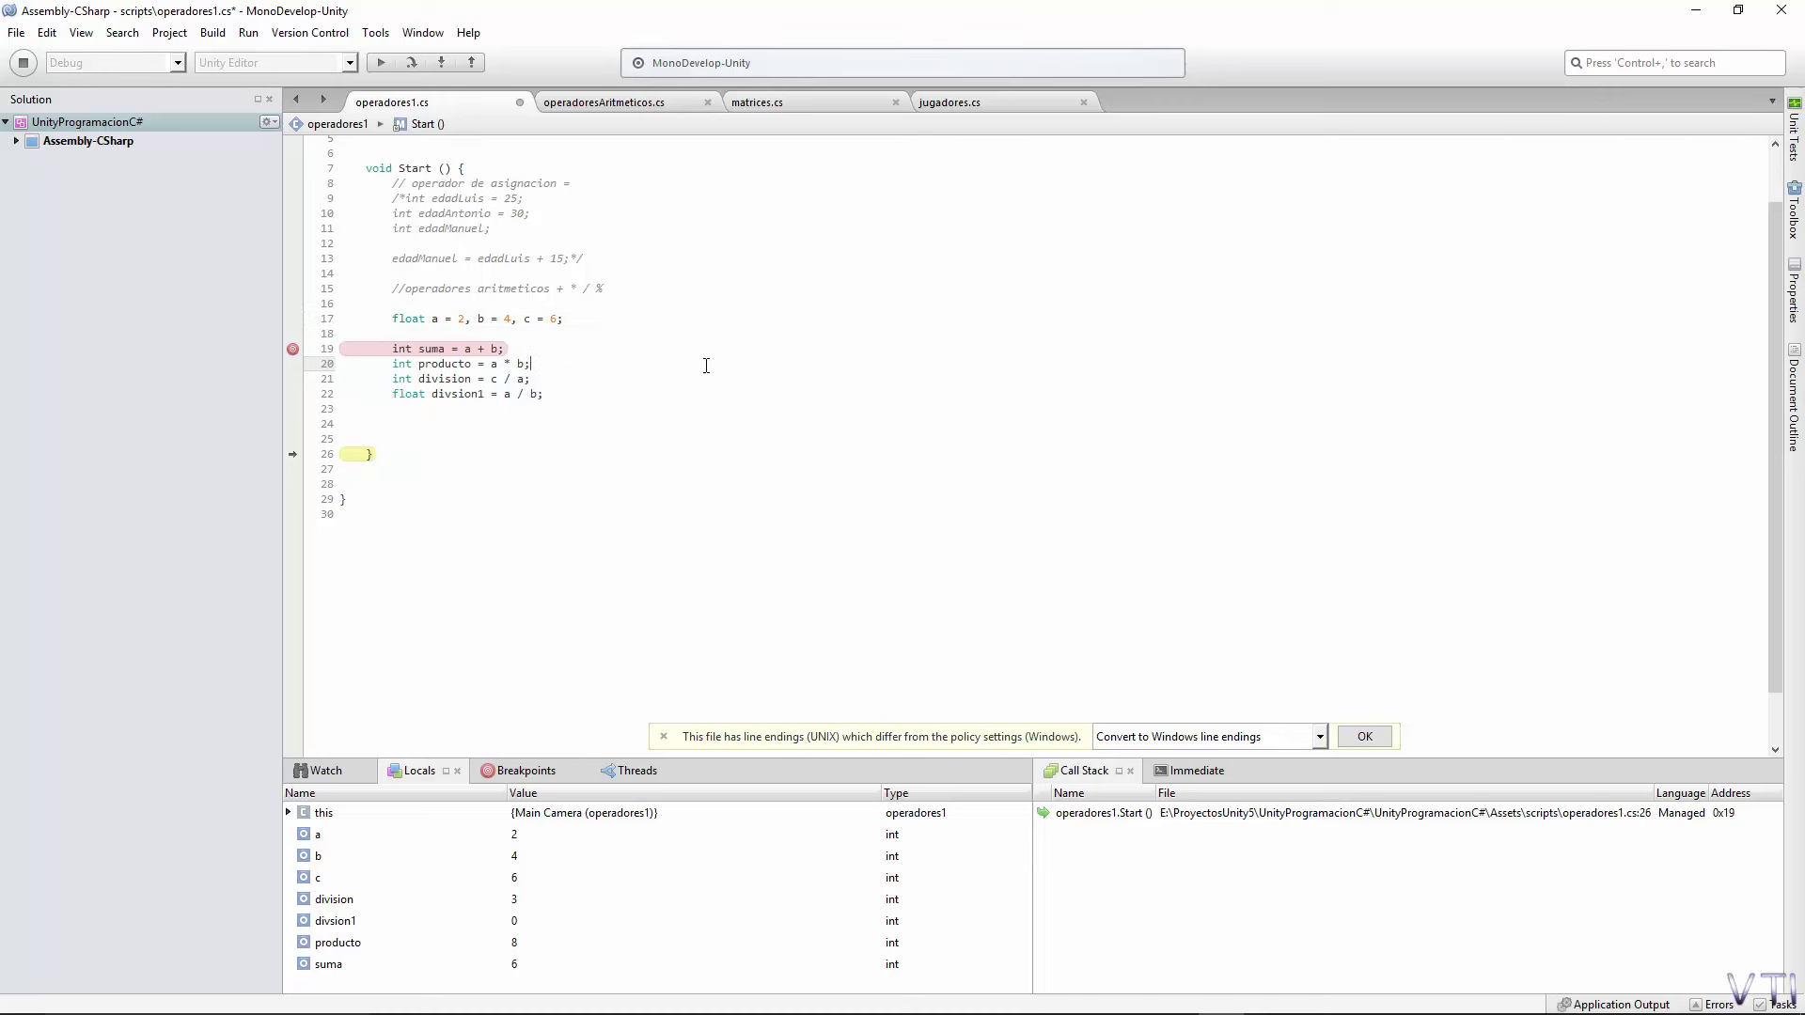
pyautogui.click(393, 349)
pyautogui.moveTo(523, 371)
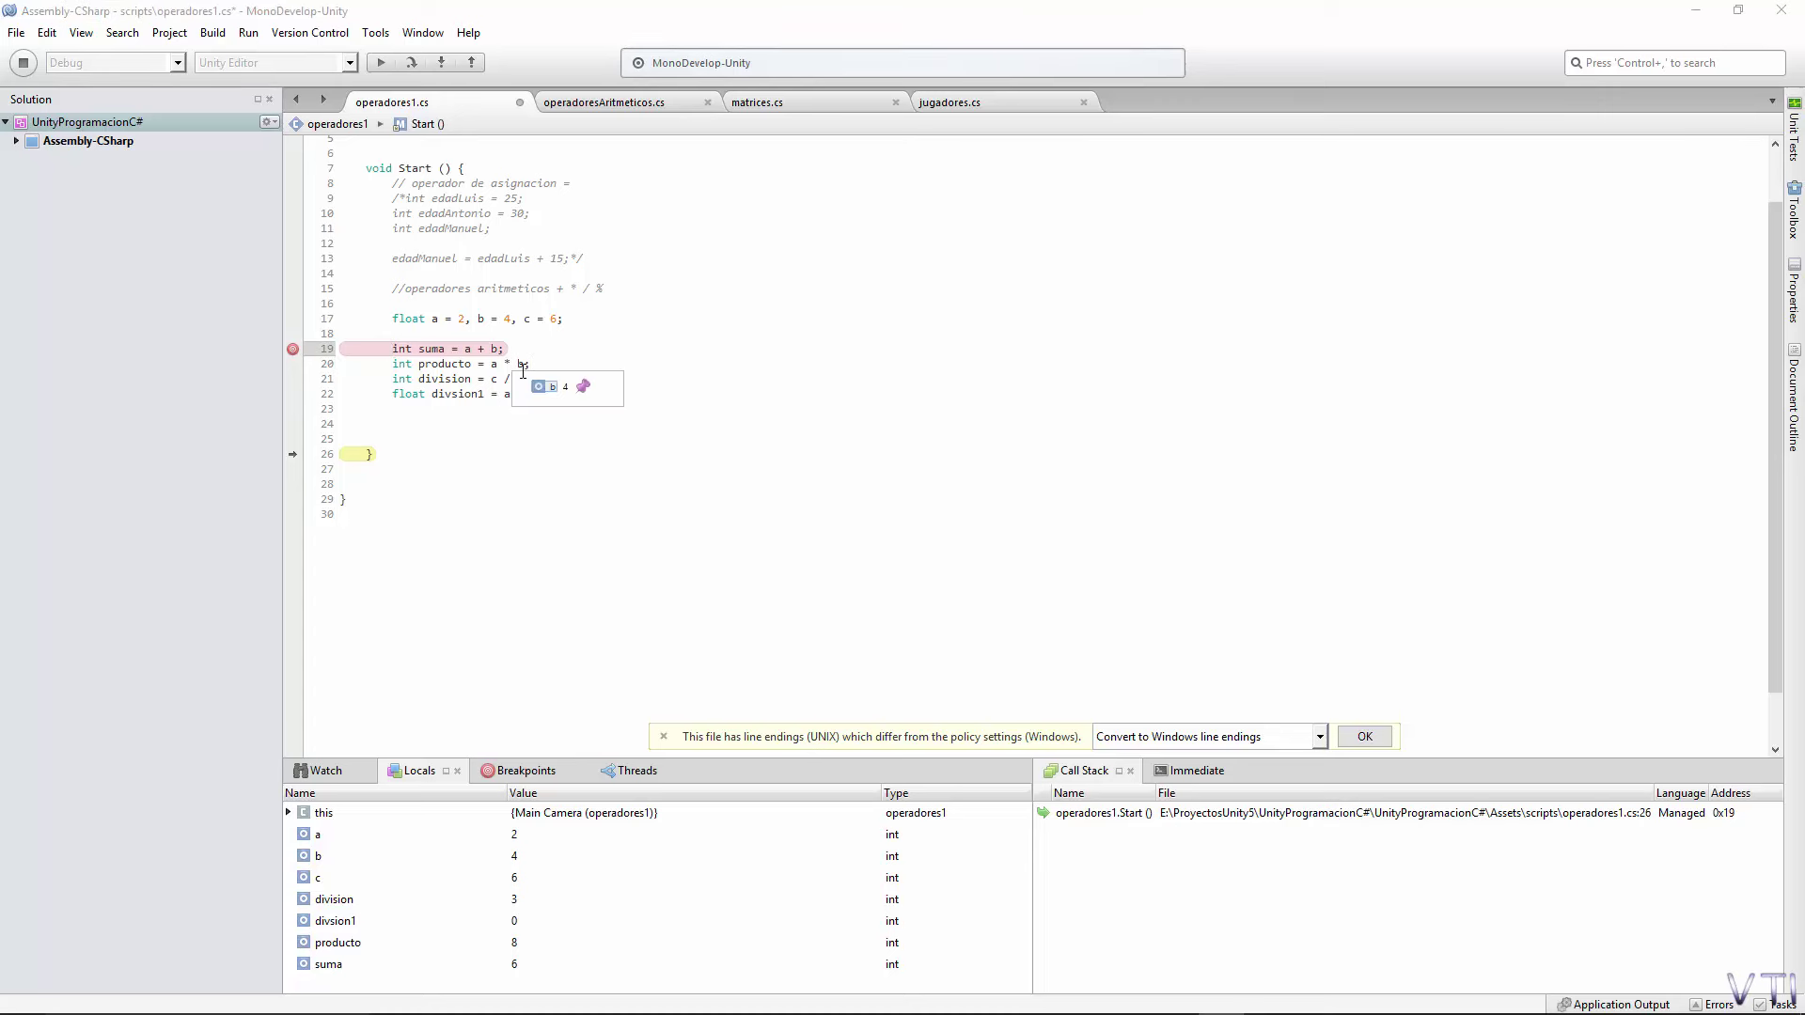
pyautogui.click(596, 334)
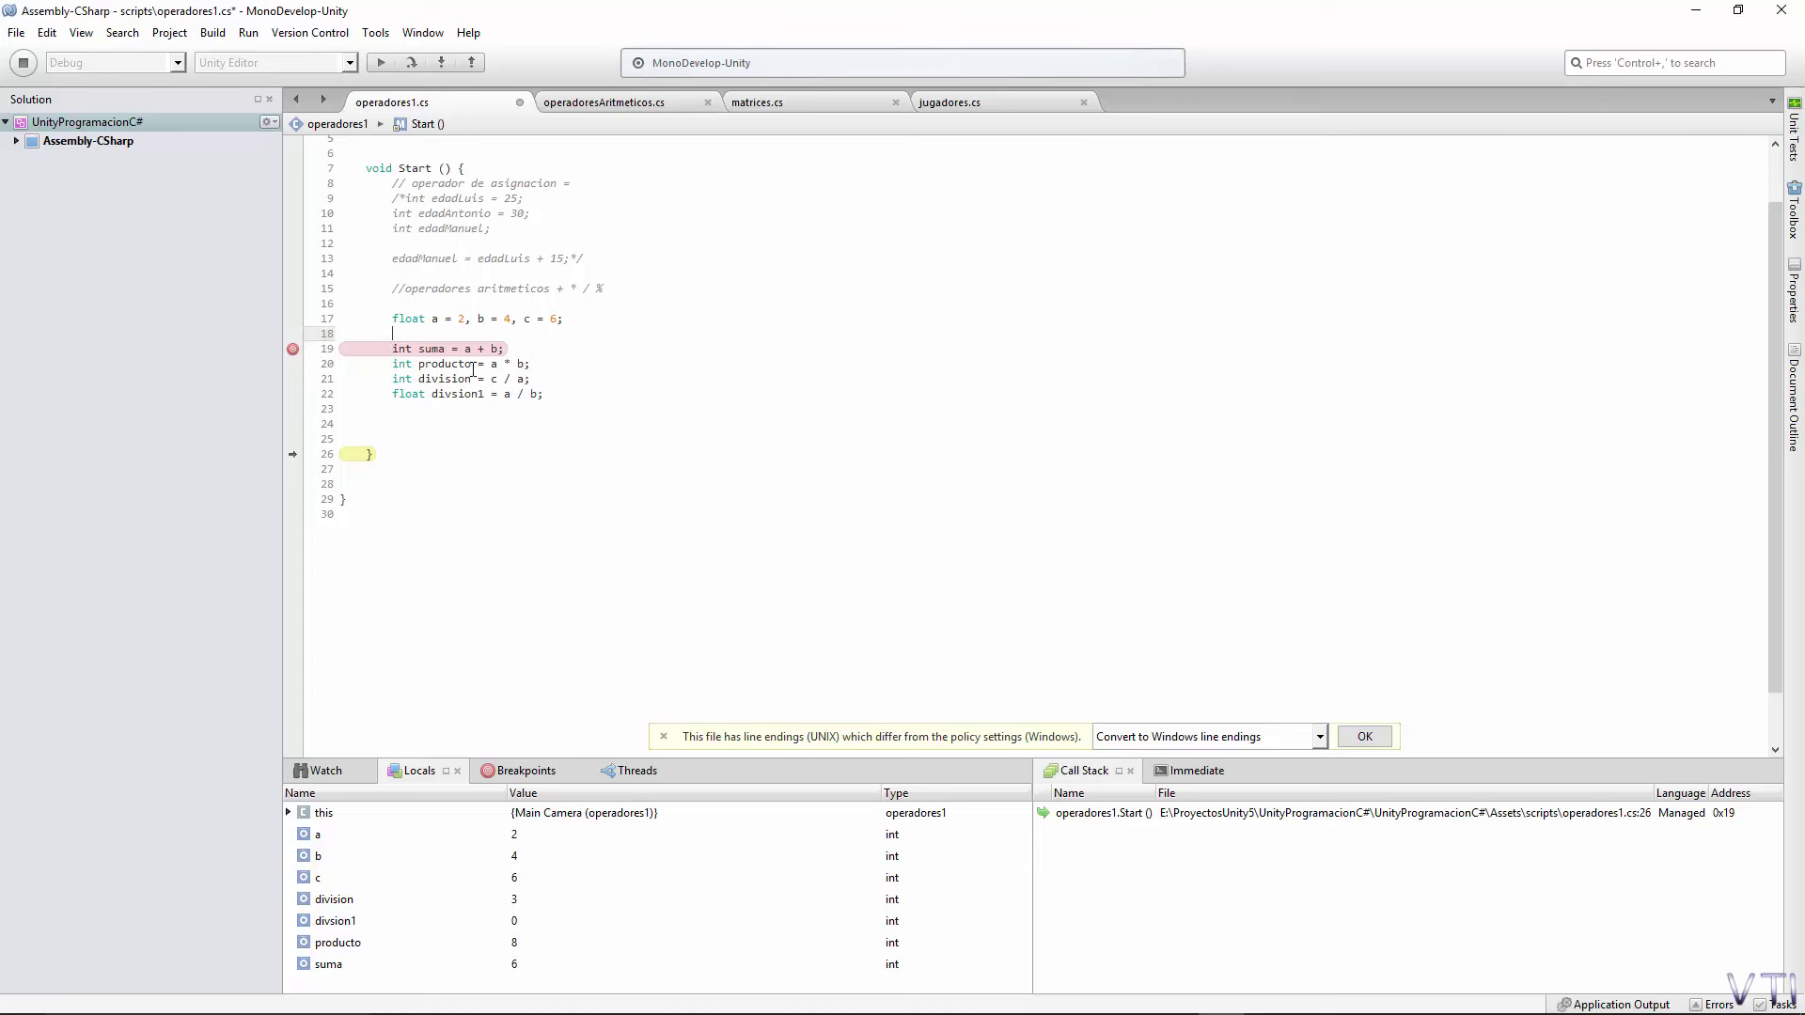
pyautogui.click(23, 62)
# Remove the suma breakpoint and comment out the suma, producto and division lines with //.
pyautogui.click(292, 349)
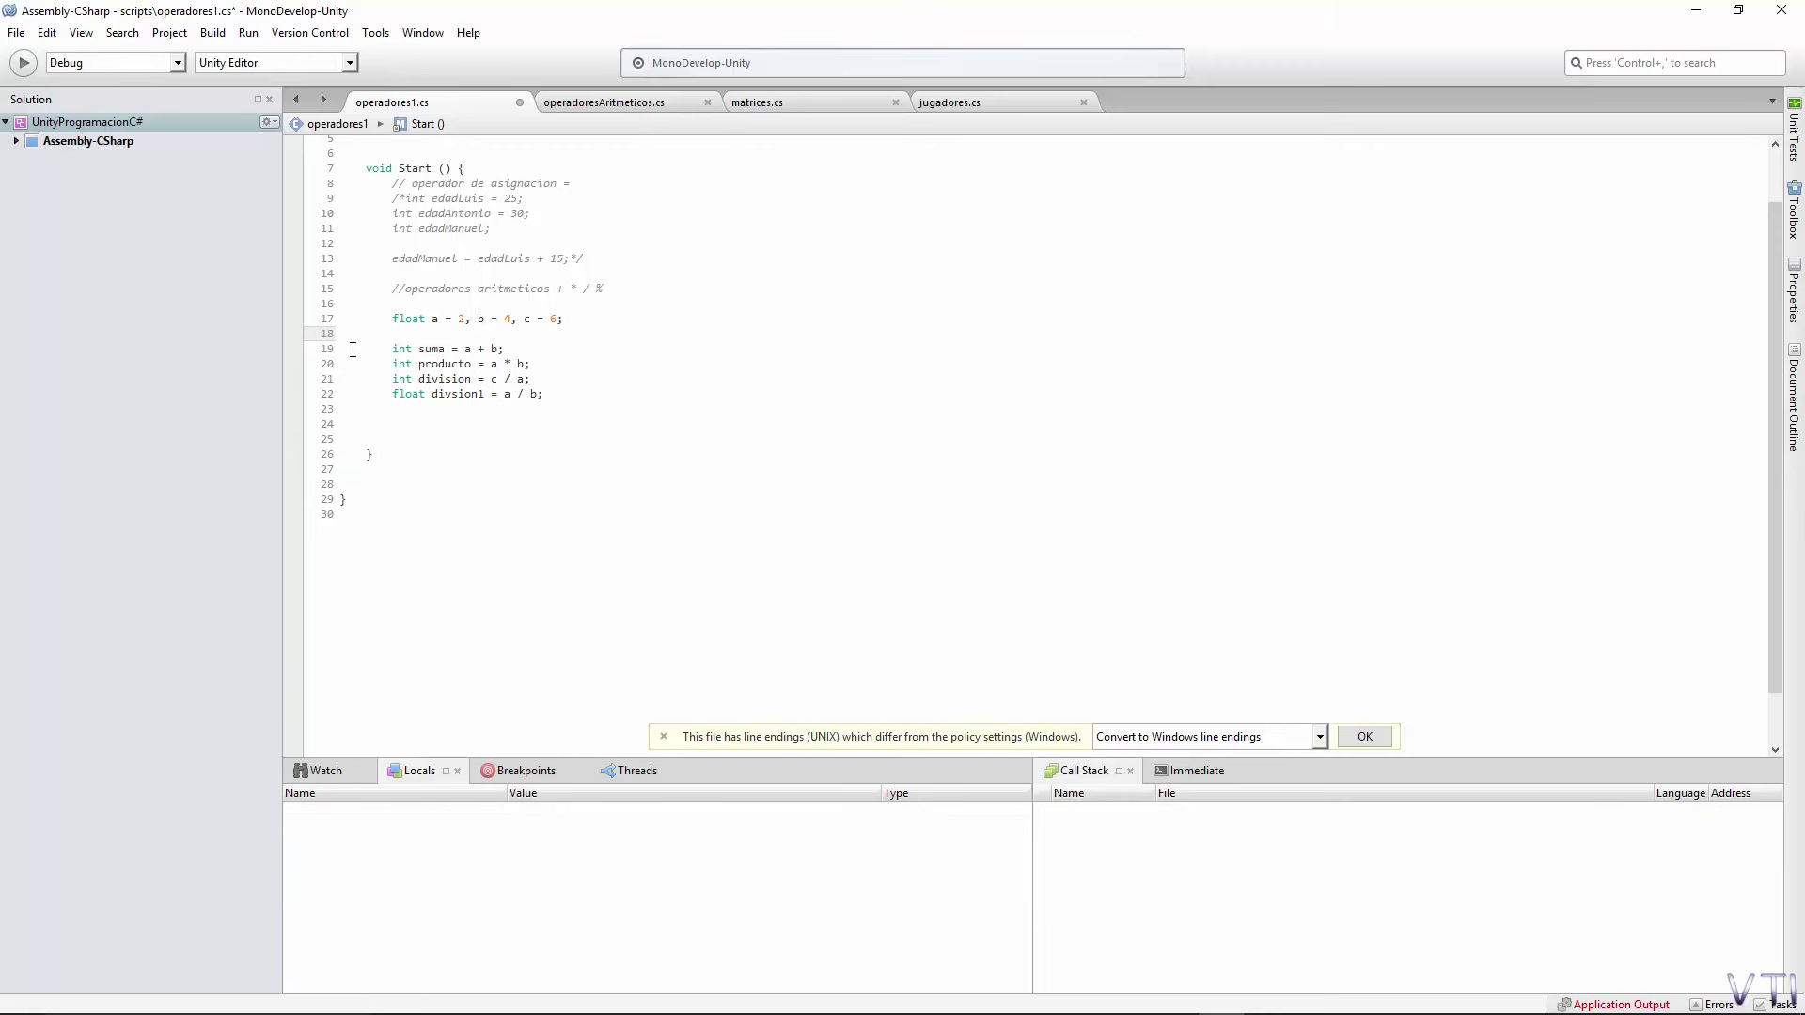
pyautogui.click(390, 348)
pyautogui.write('//')
pyautogui.click(394, 364)
pyautogui.write('/')
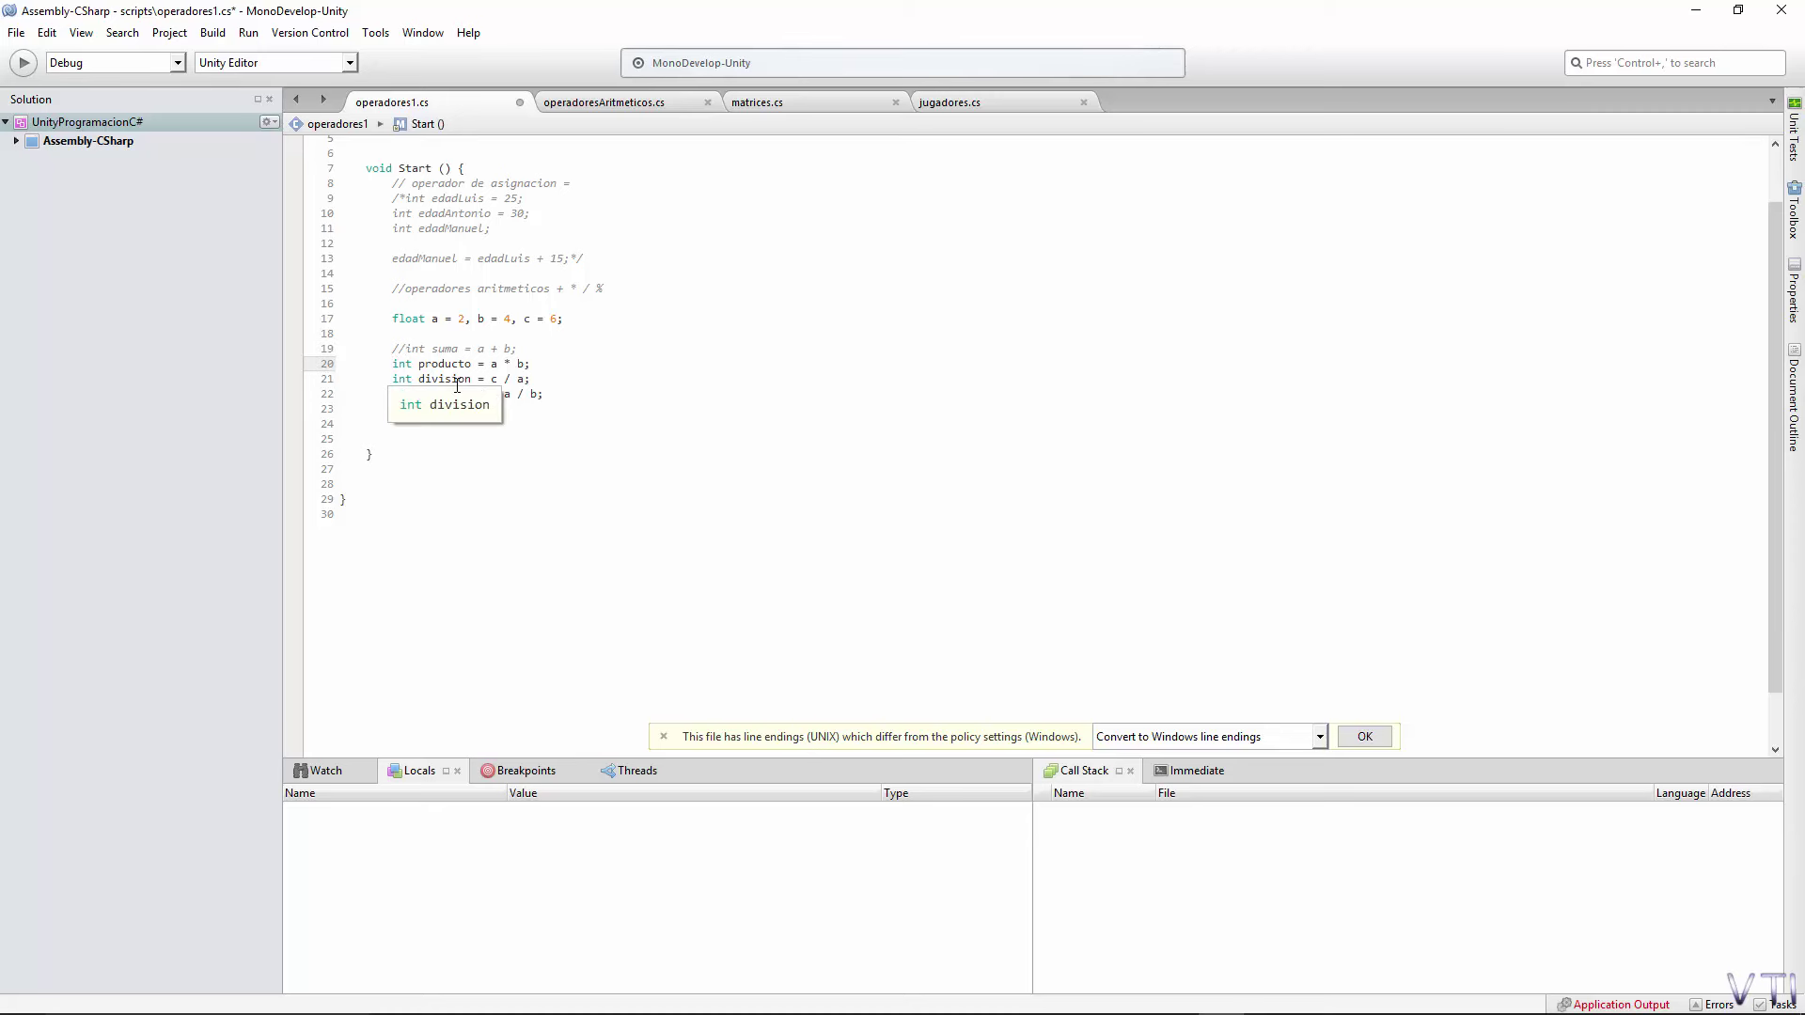
pyautogui.write('/')
pyautogui.click(393, 380)
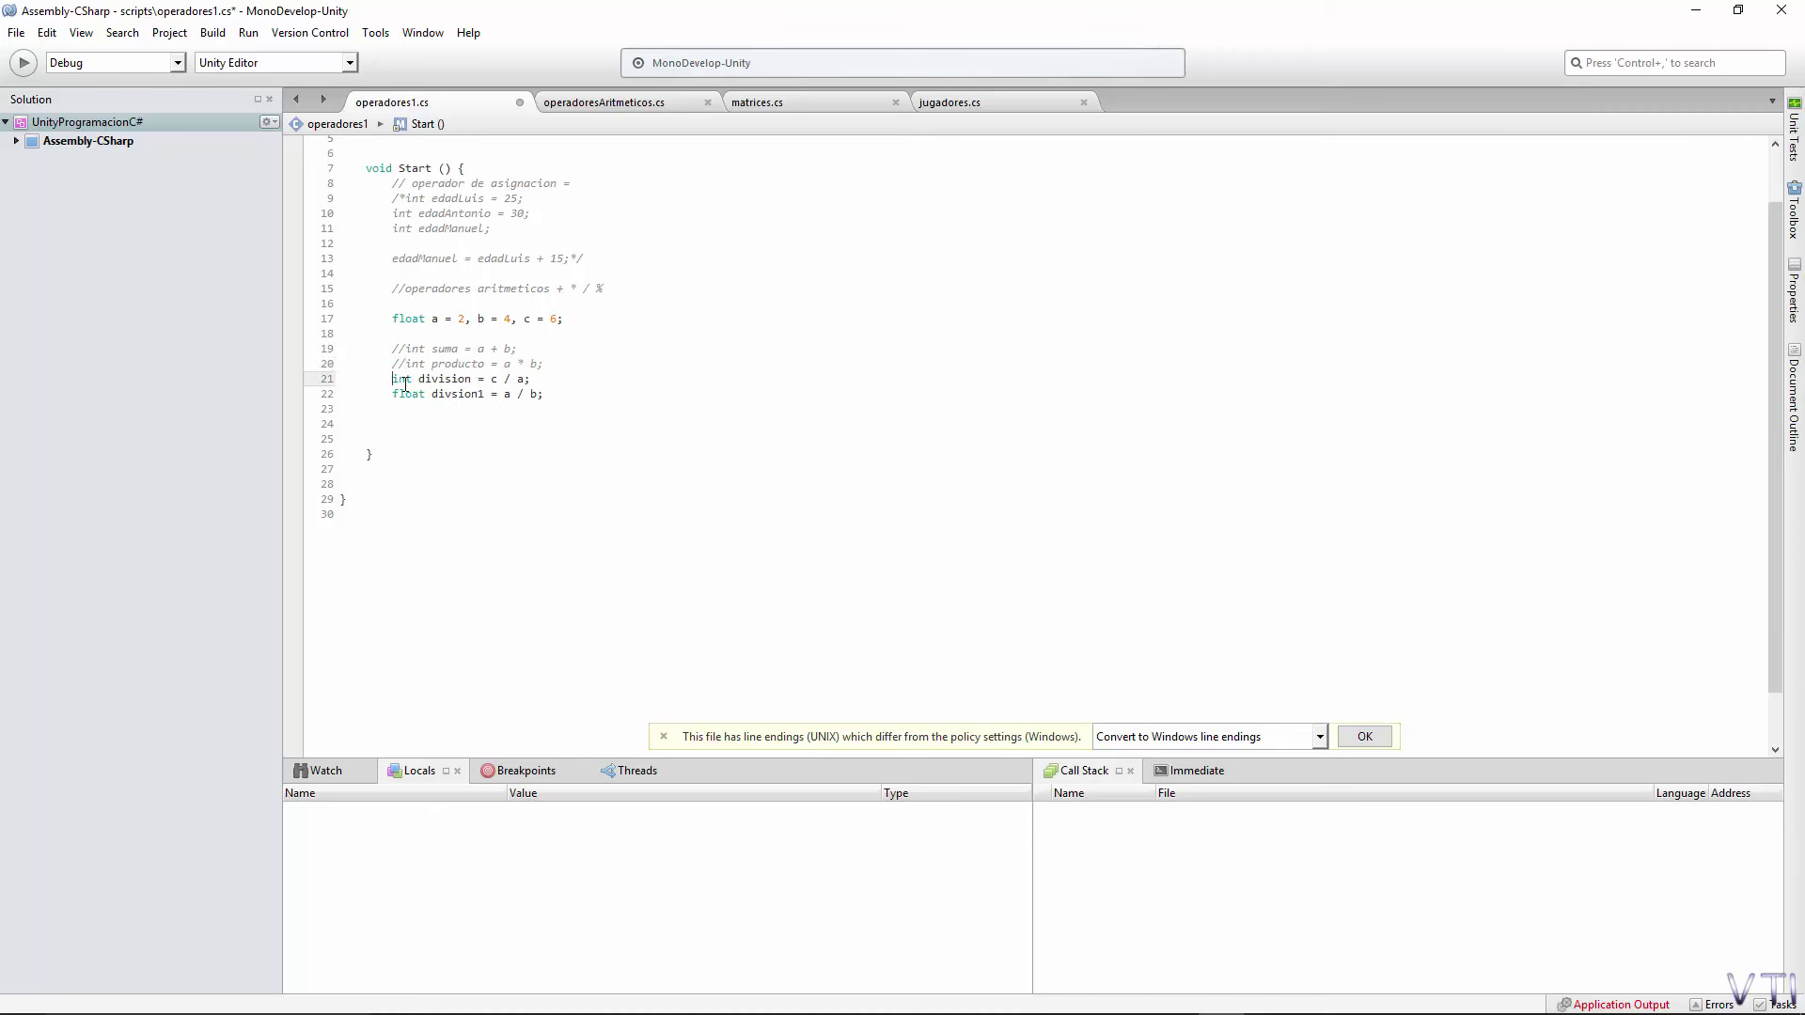
pyautogui.write('//')
# Set a breakpoint on the float a, b, c declaration on line 17.
pyautogui.click(1084, 1001)
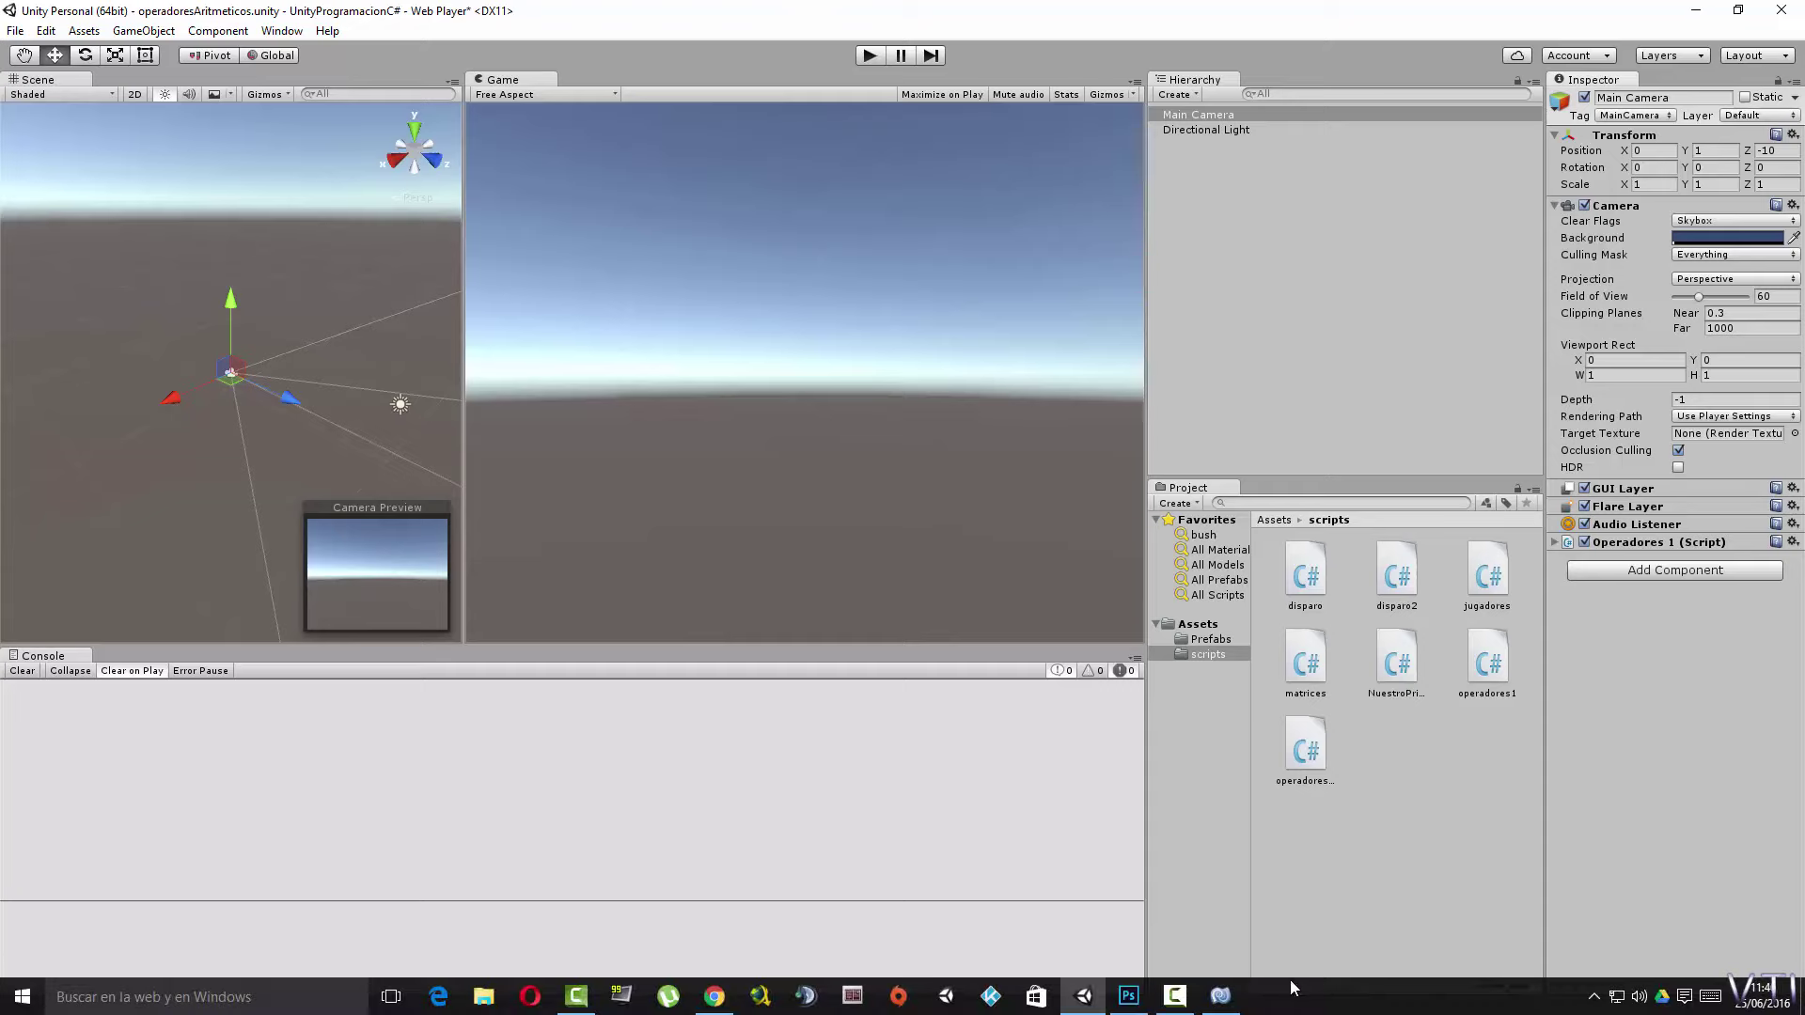
pyautogui.click(1223, 999)
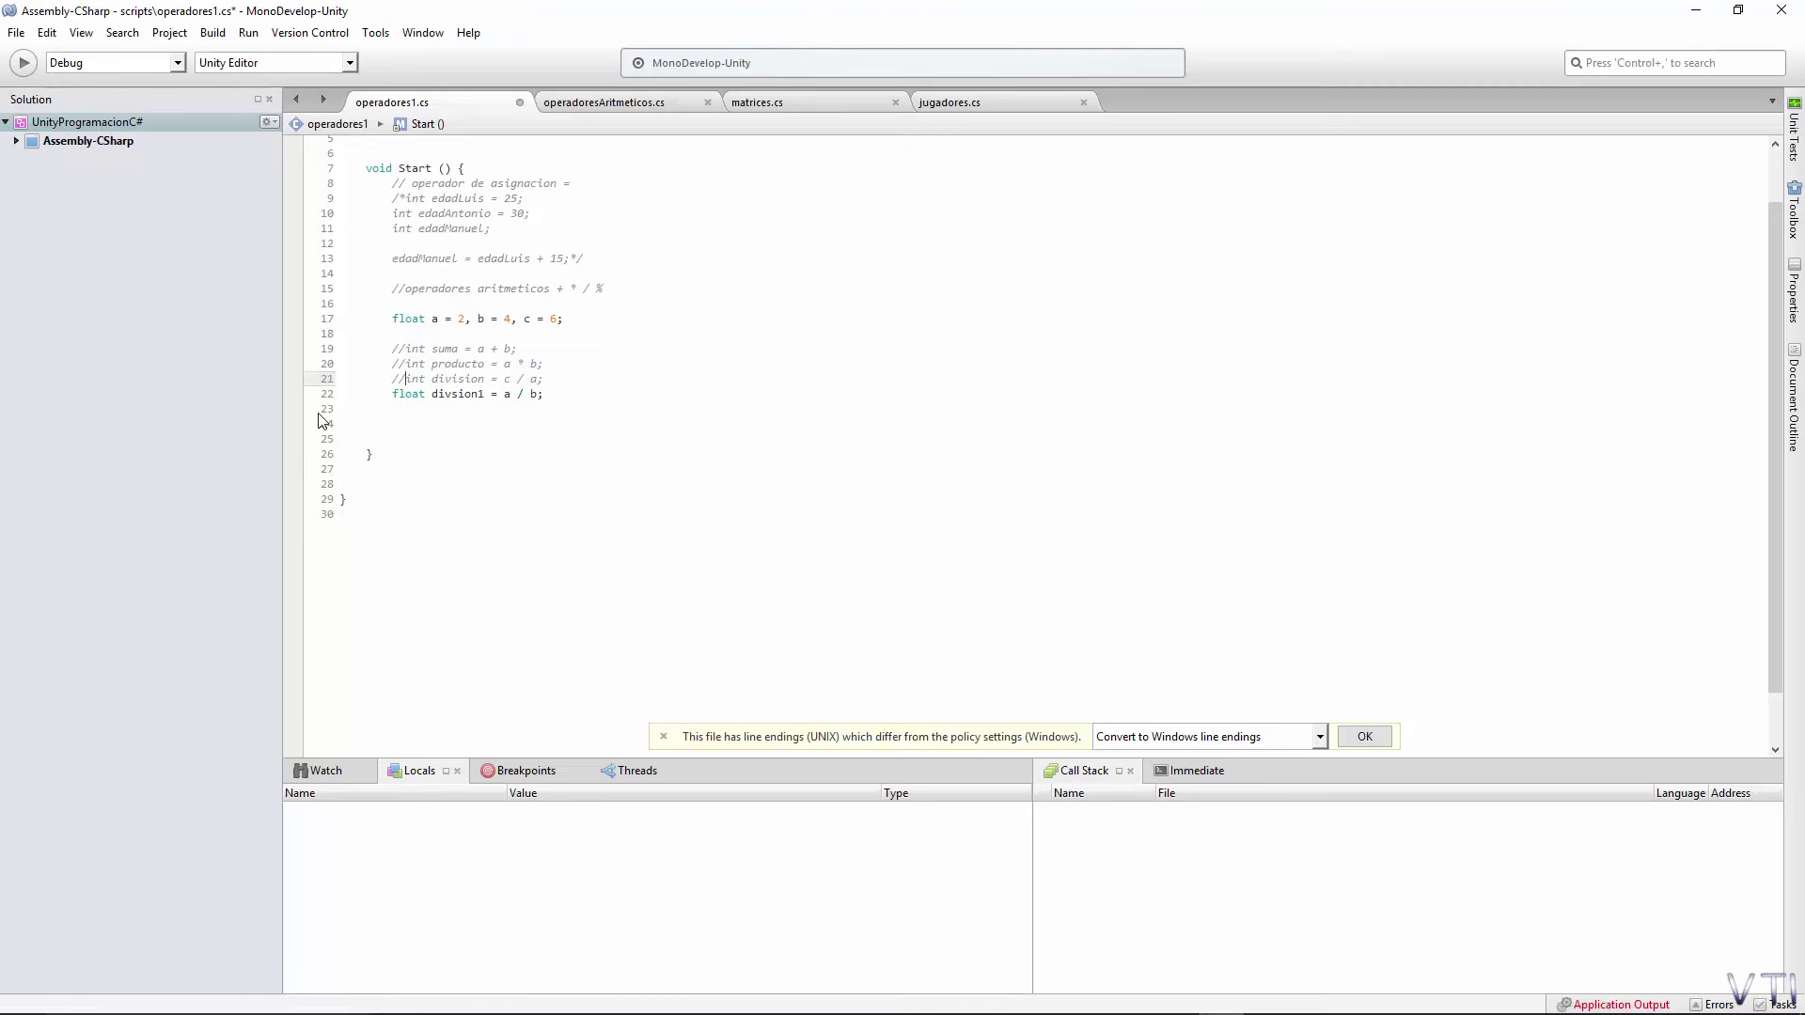
pyautogui.click(294, 321)
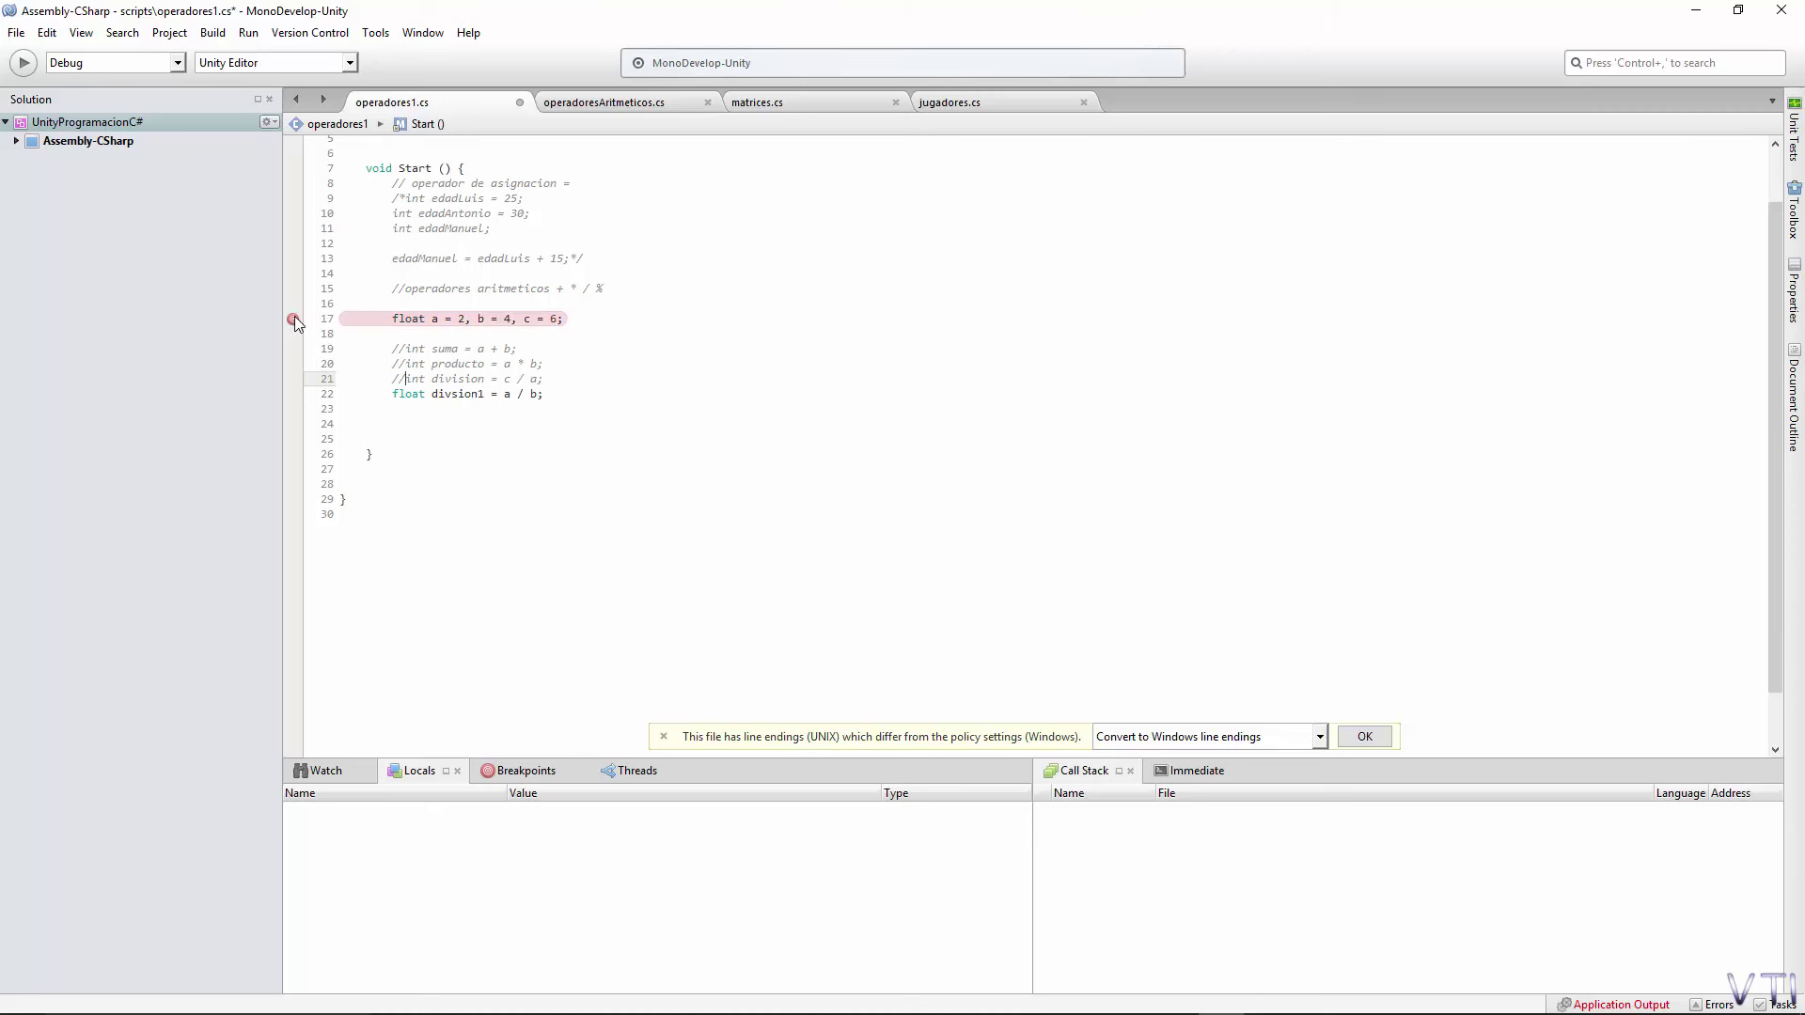
# Run the debugger attached to Unity and play the scene to hit line 17.
pyautogui.click(26, 63)
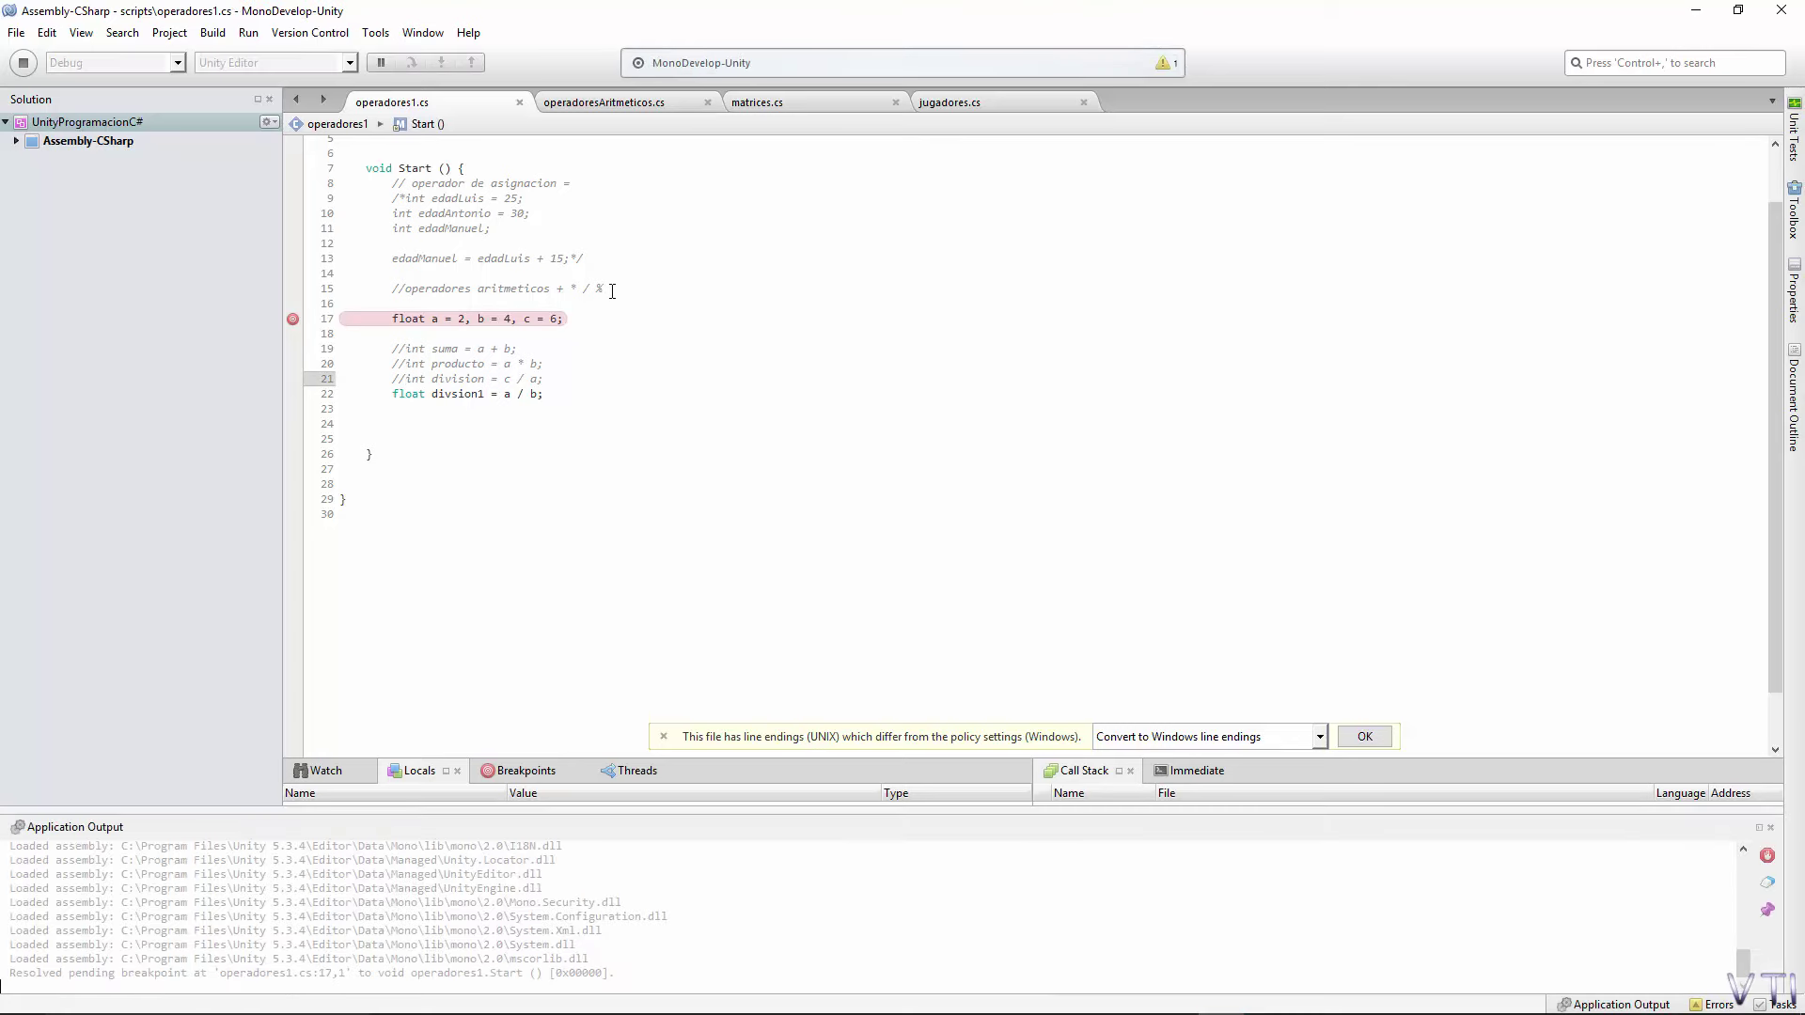
pyautogui.click(1084, 1004)
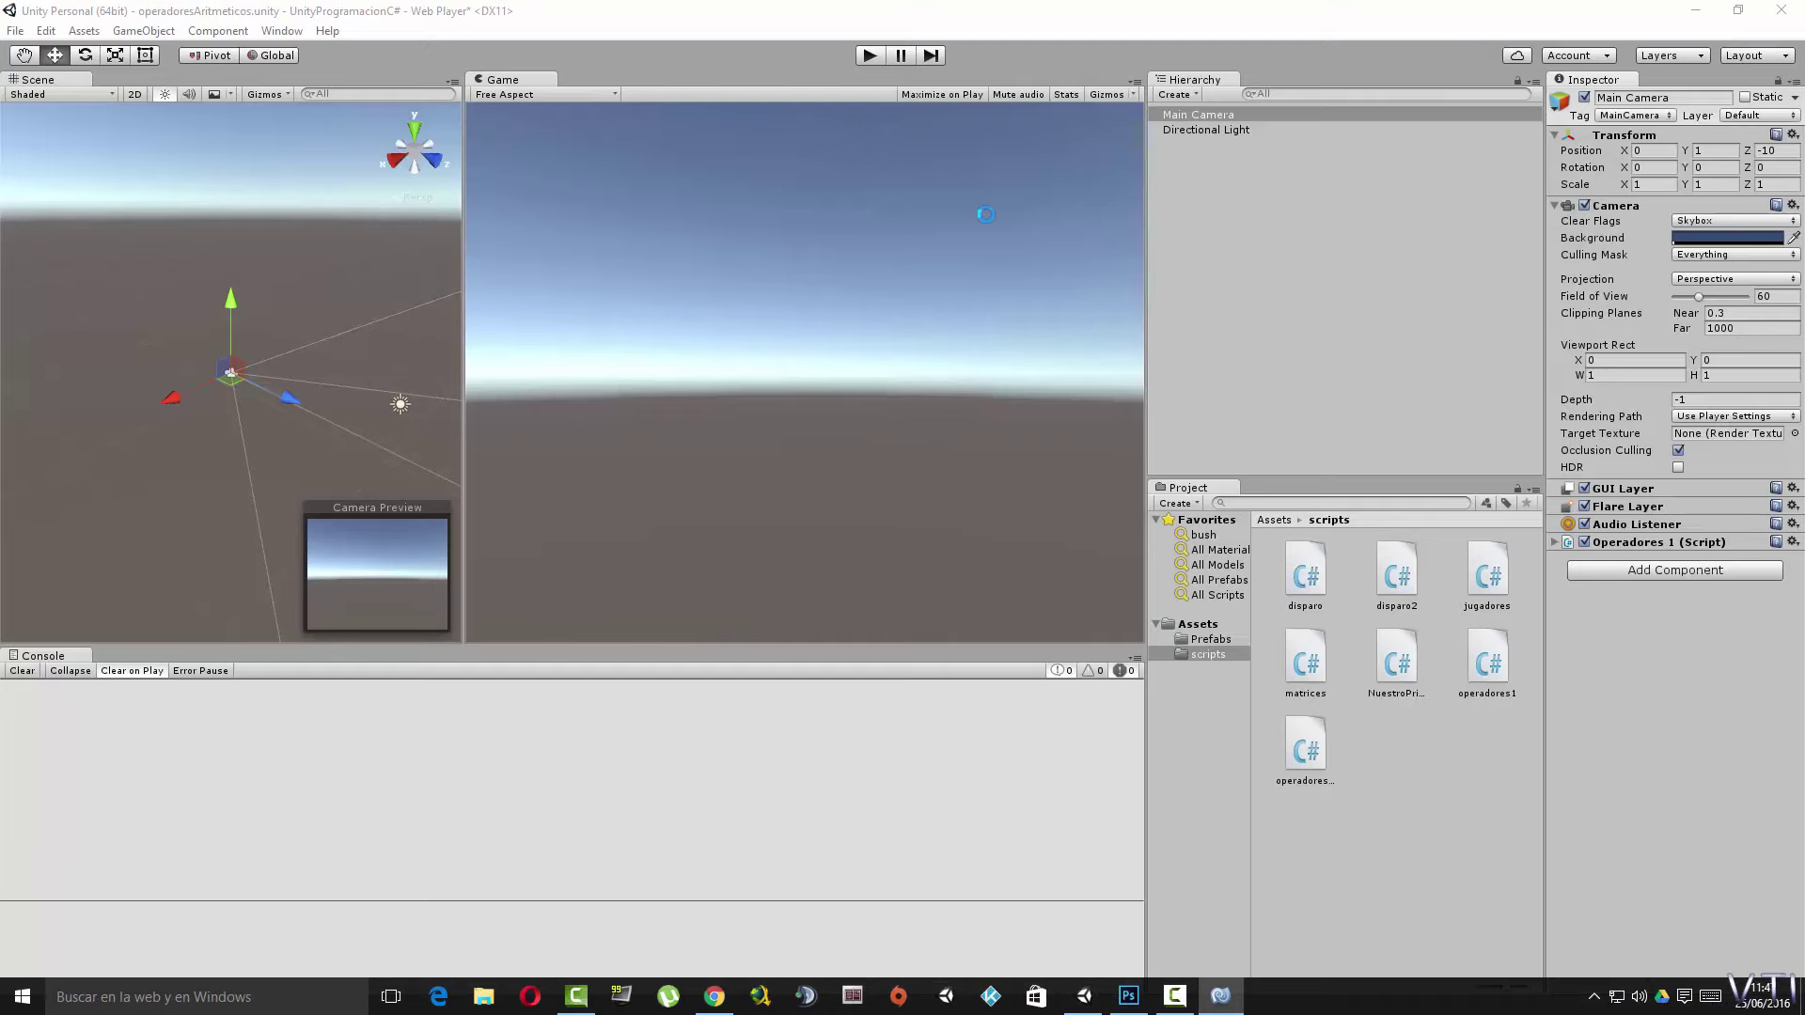
pyautogui.click(870, 55)
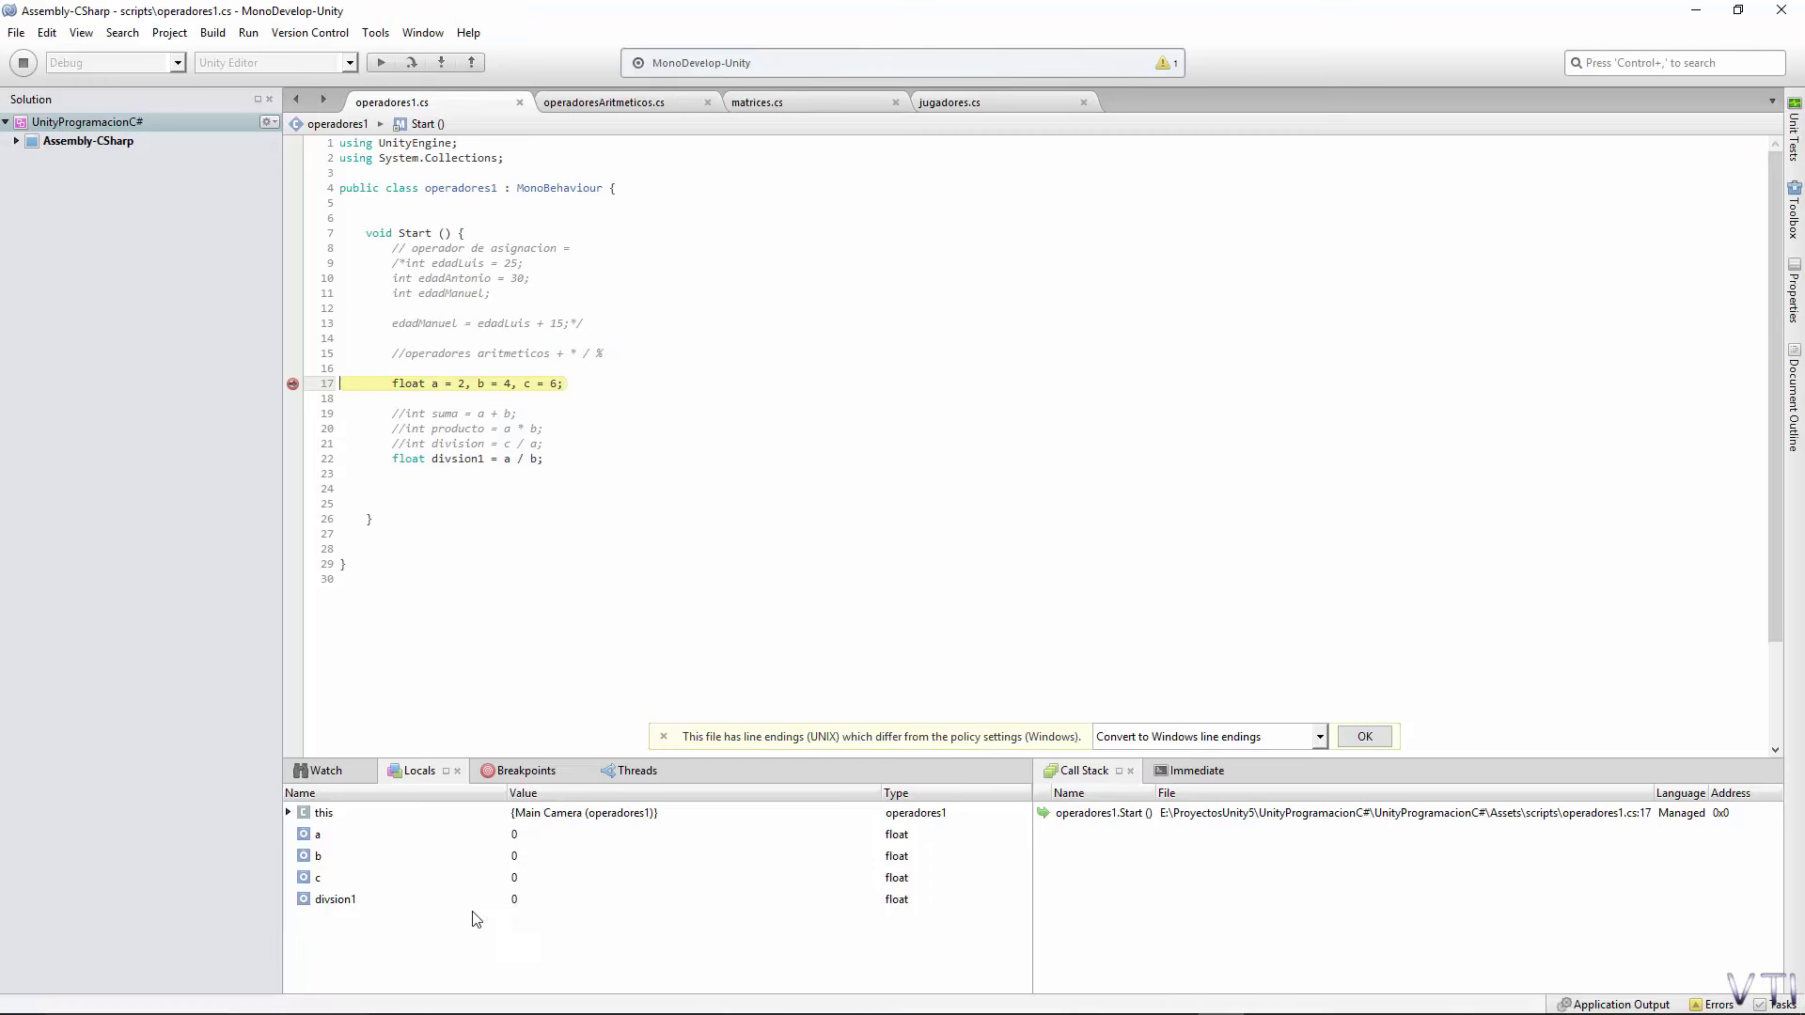
# Step past the divsion1 calculation to see 0,5, then remove the line-17 breakpoint.
pyautogui.click(414, 65)
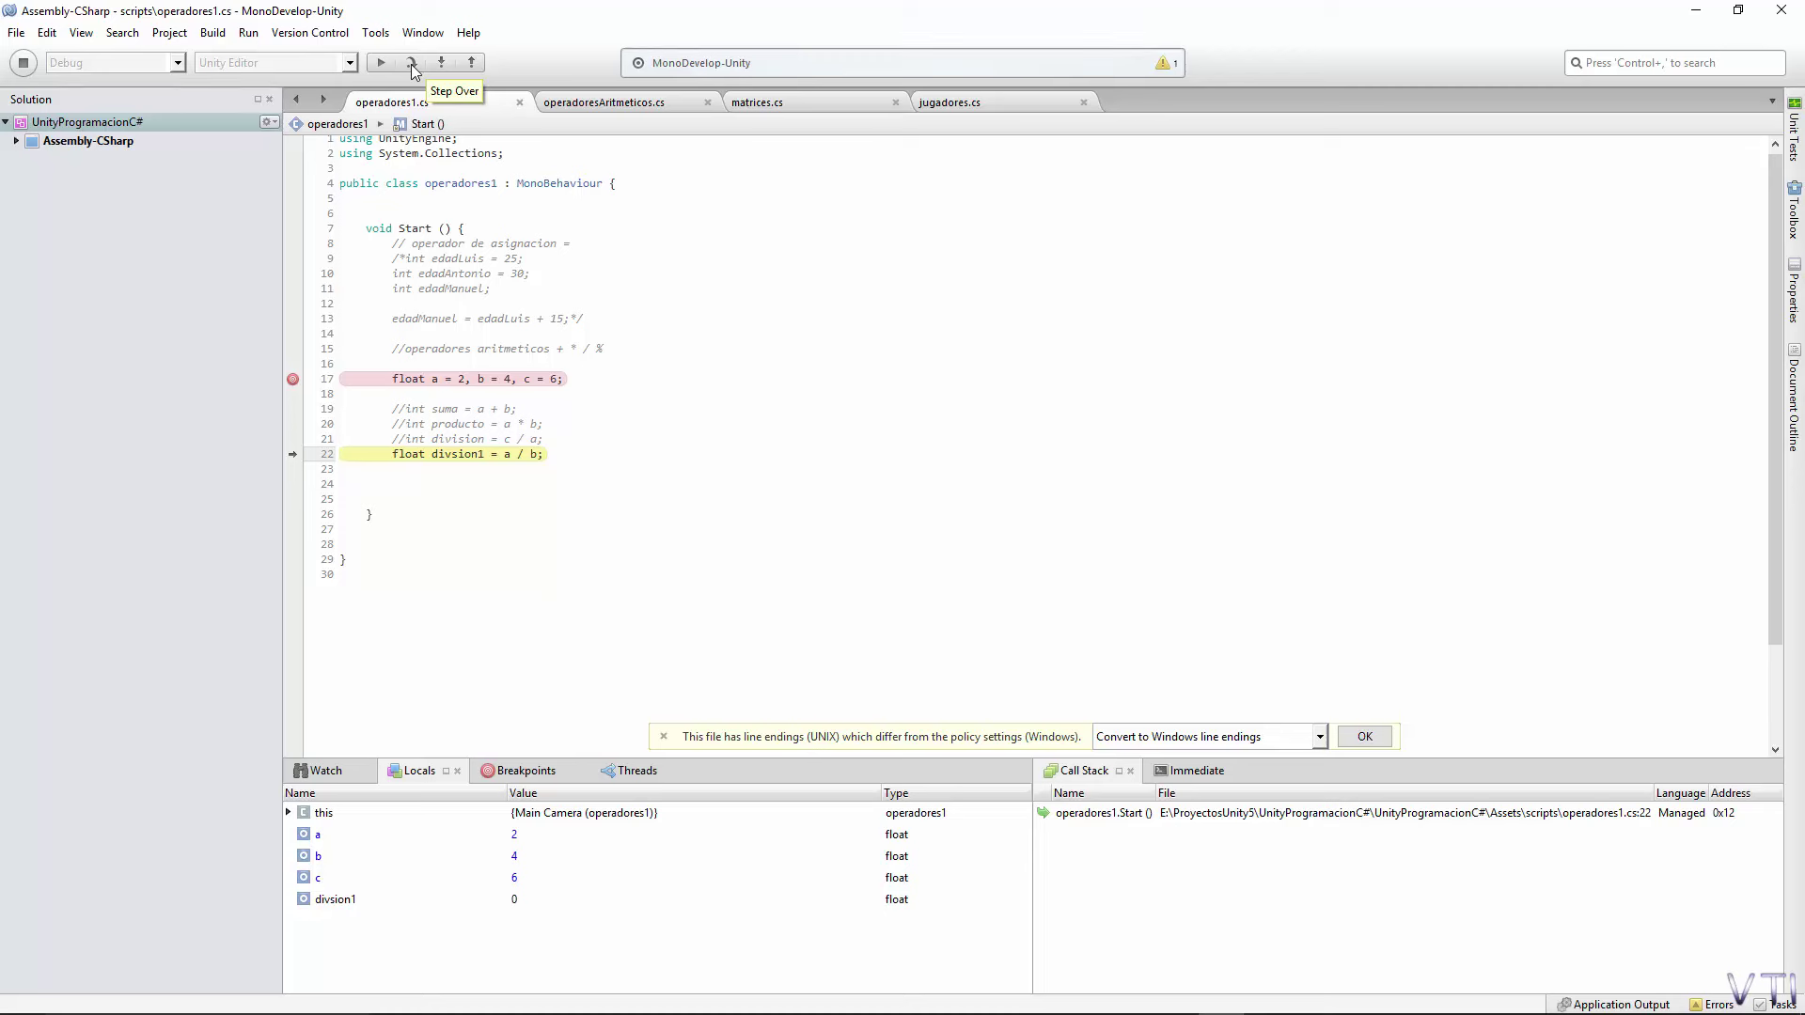
pyautogui.click(414, 66)
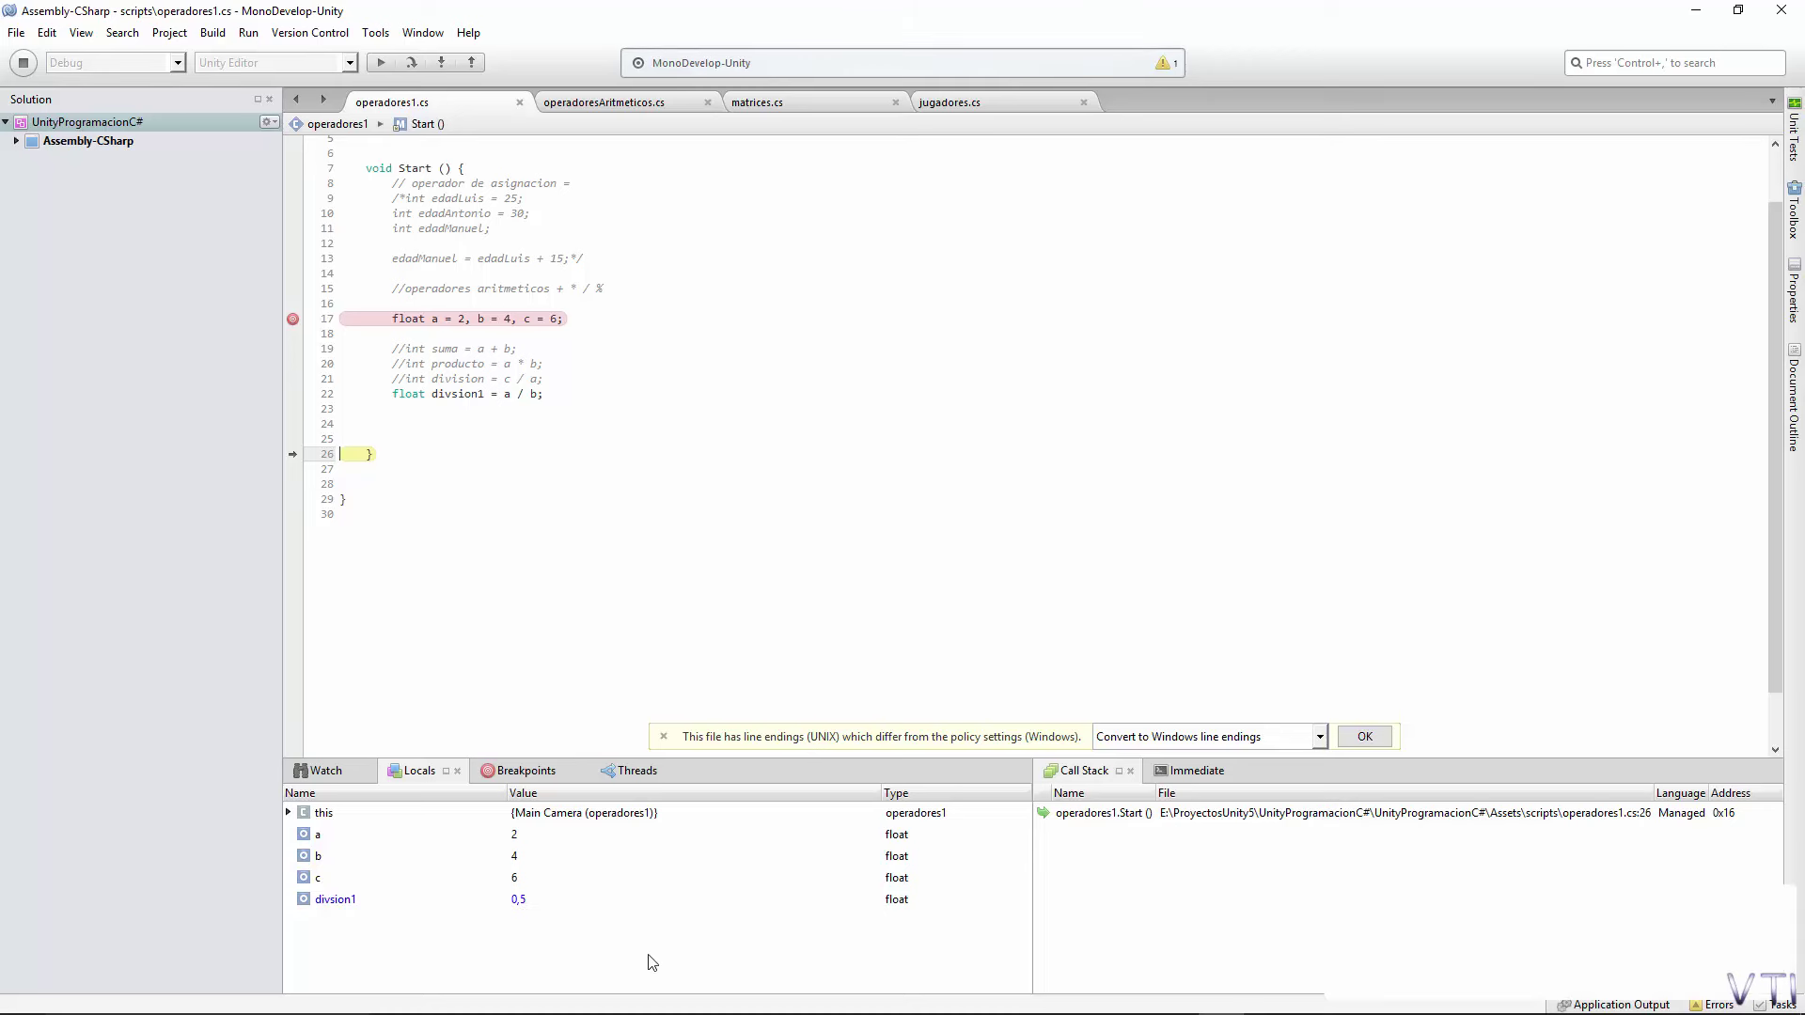
pyautogui.click(294, 319)
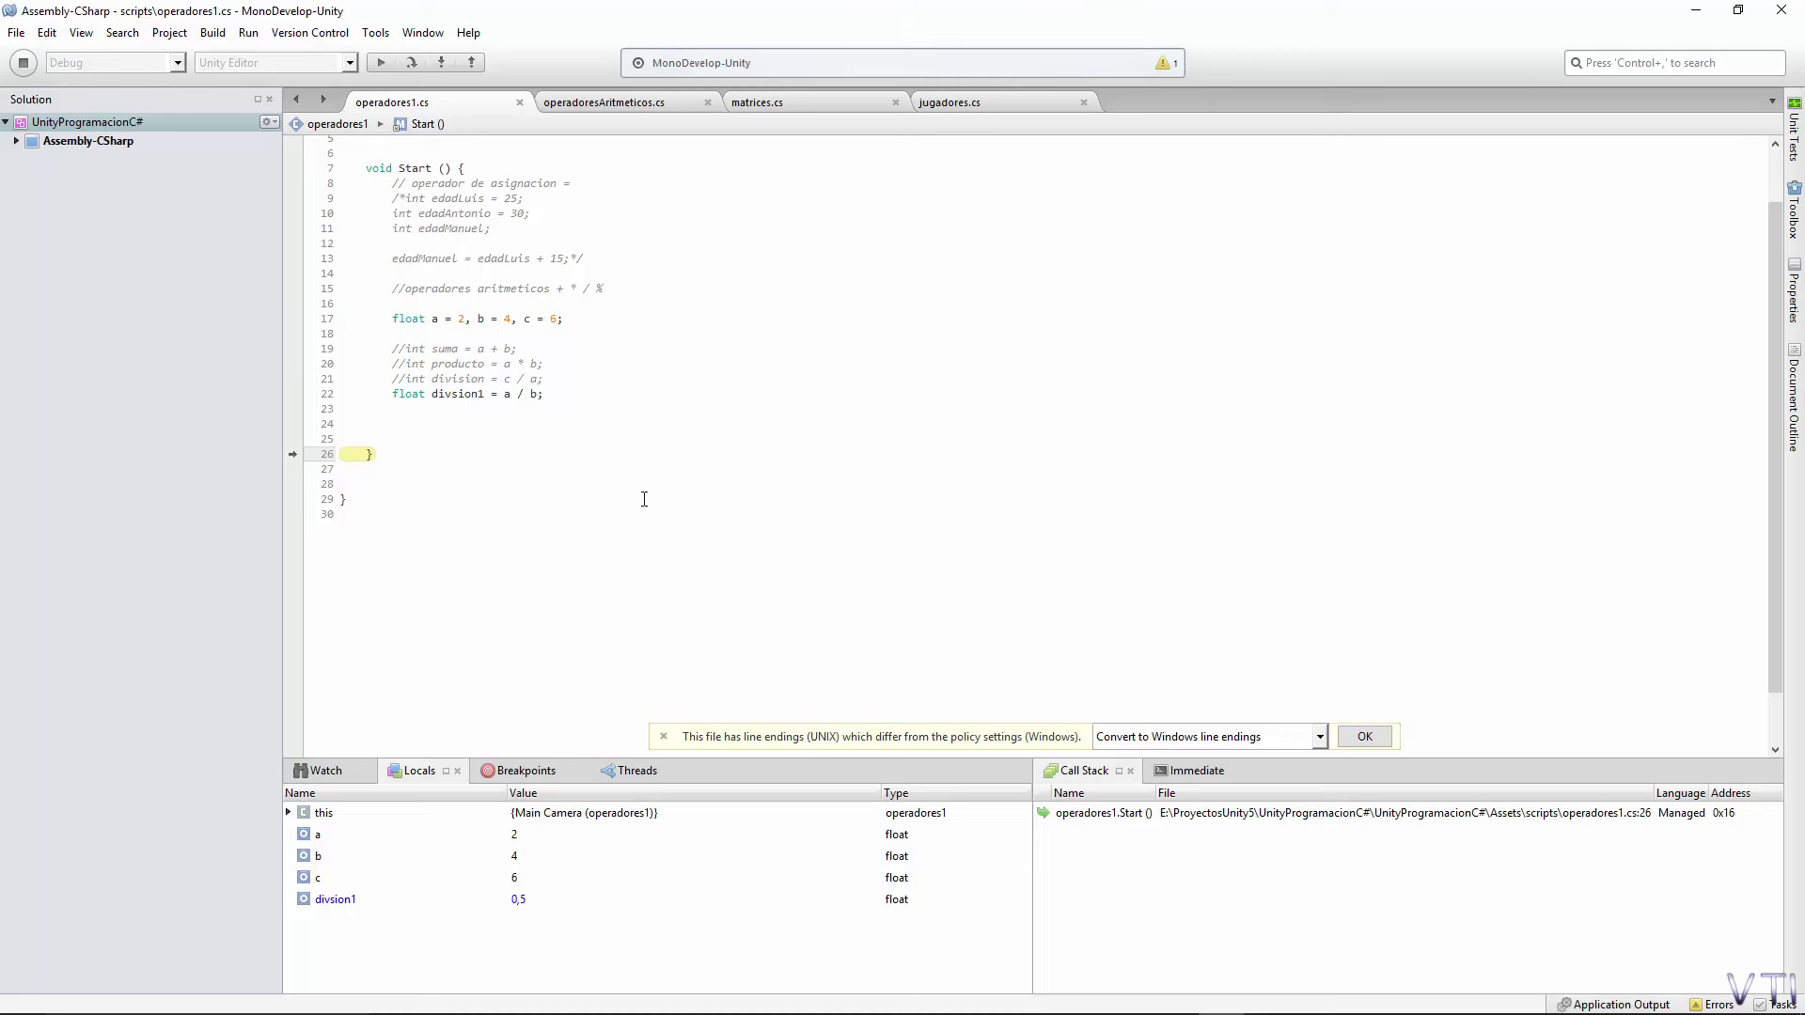
# Stop debugging and hide the warning bubble on line 17.
pyautogui.click(29, 68)
pyautogui.rightClick(298, 320)
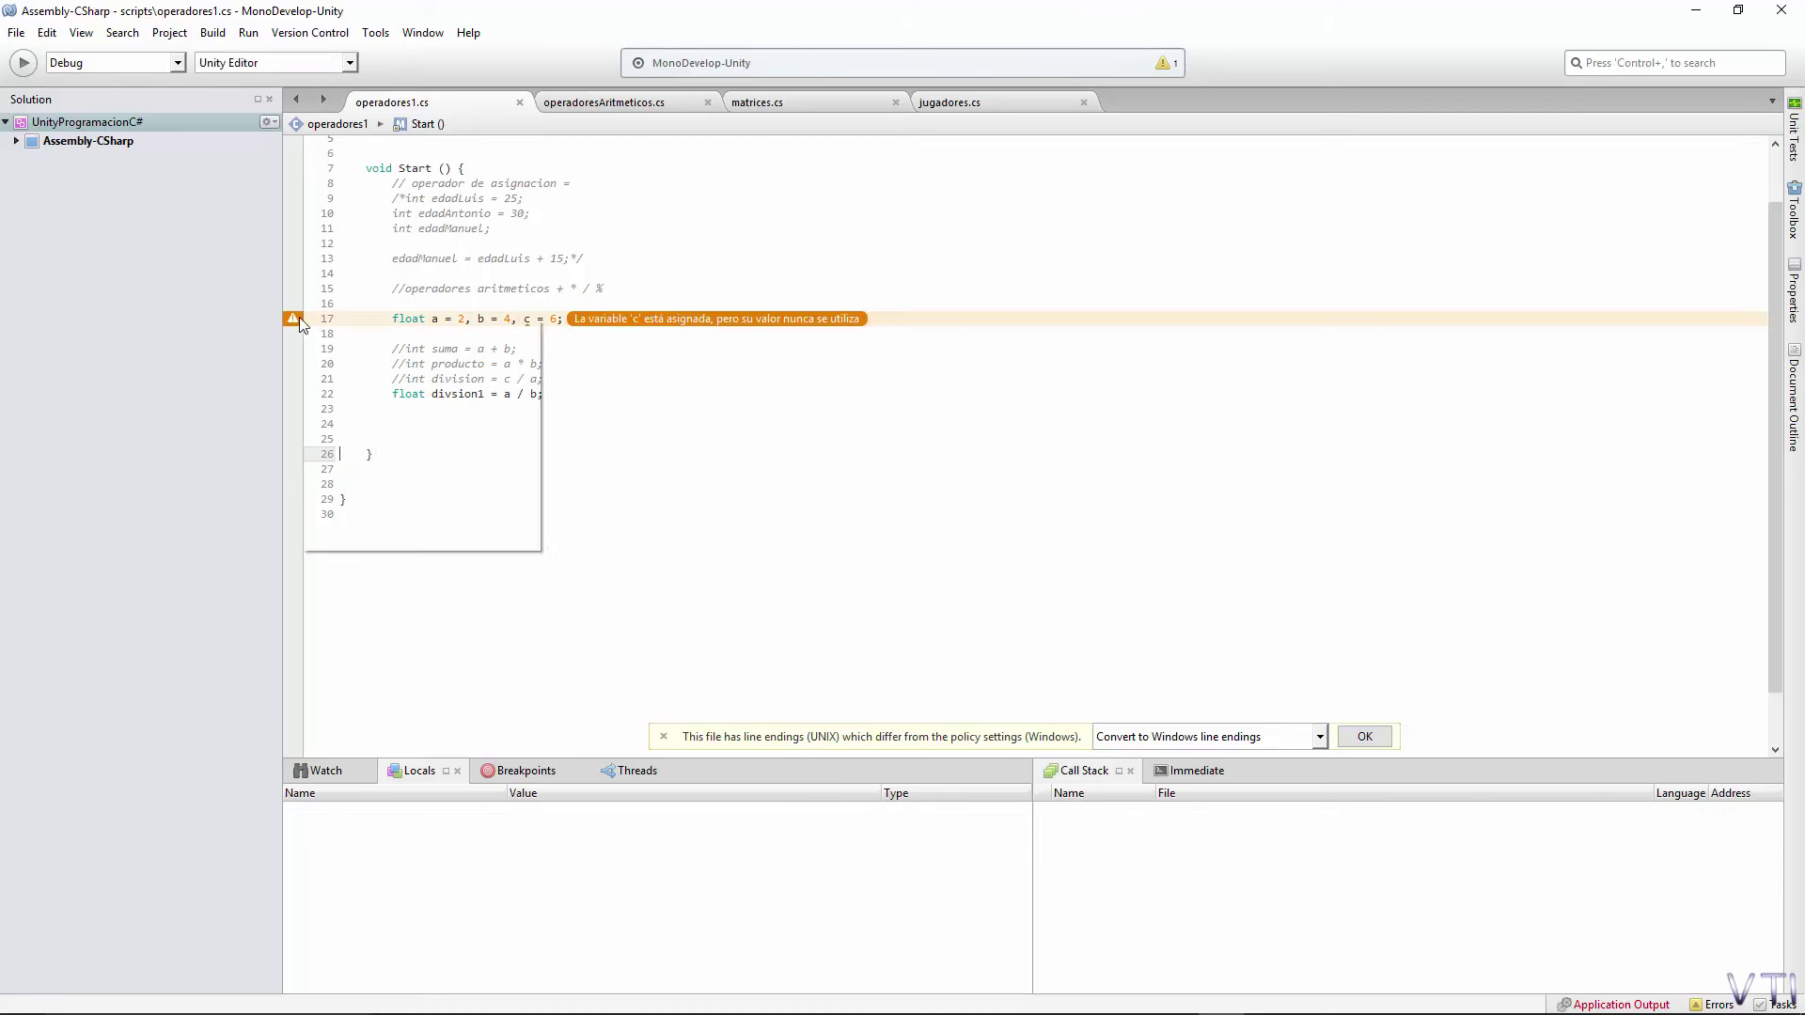
pyautogui.click(406, 538)
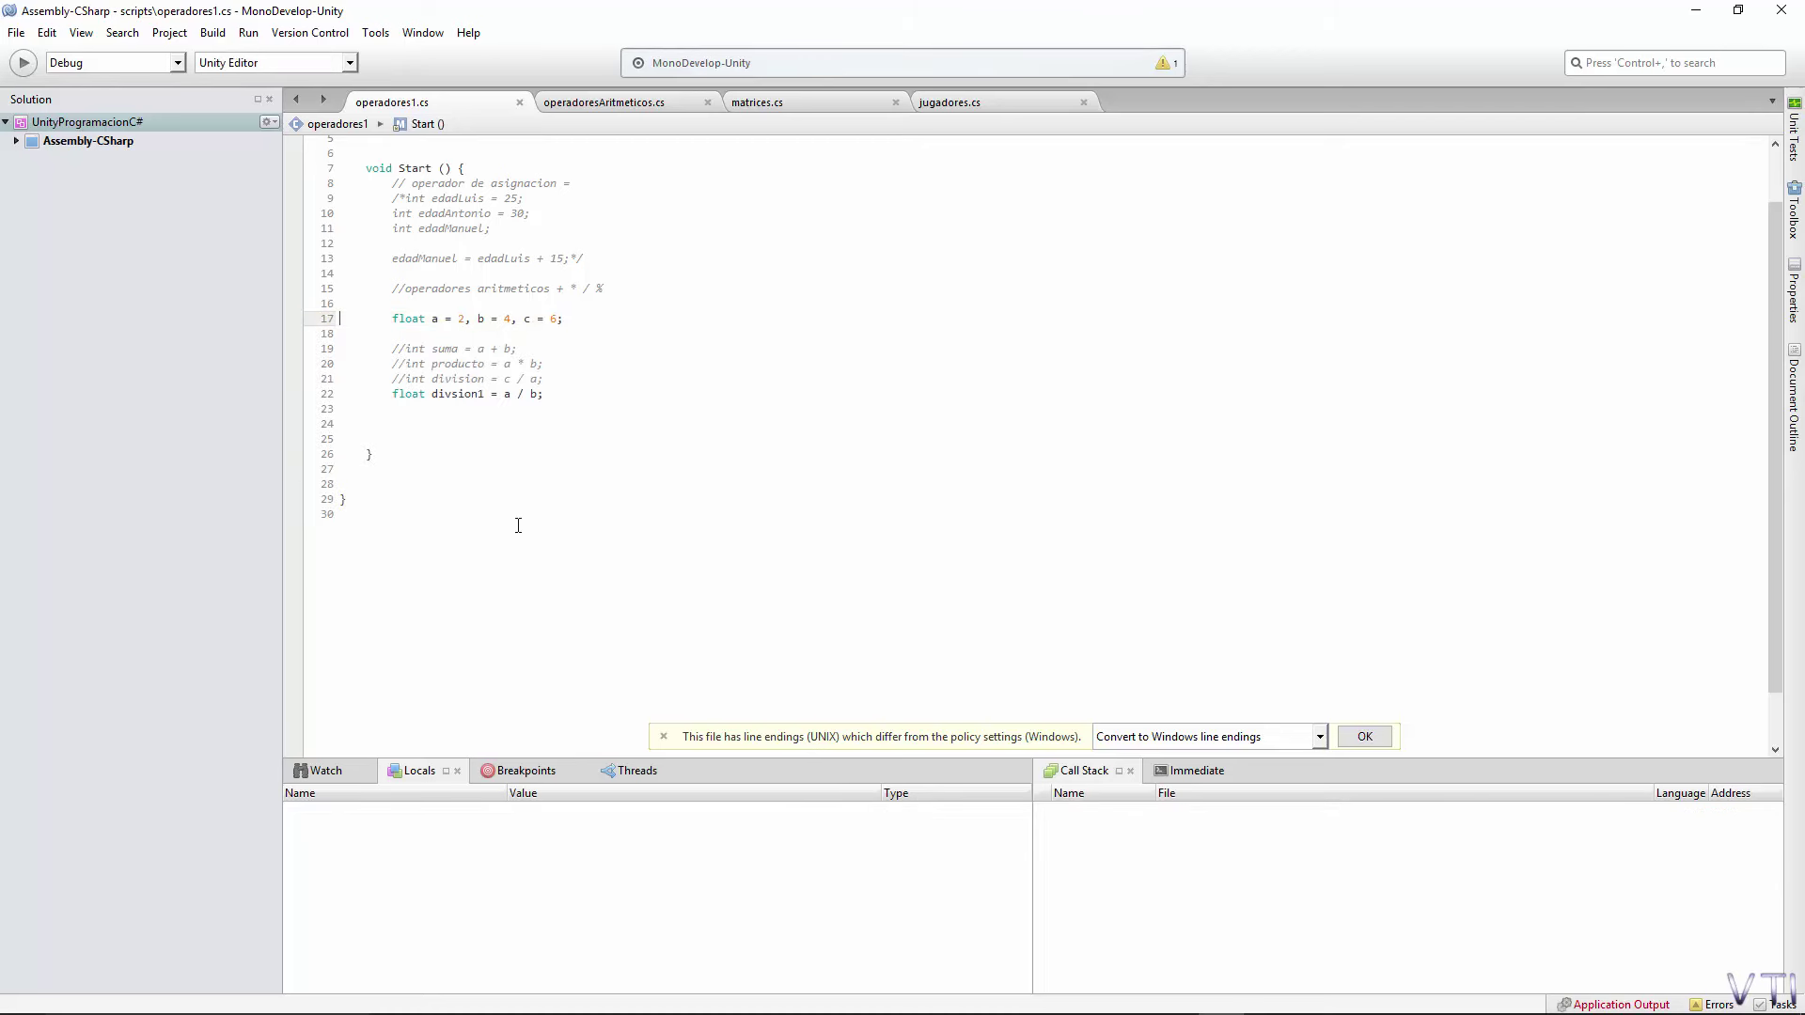
# Change the declaration on line 17 to a = 4 and b = 3.
pyautogui.click(585, 366)
pyautogui.click(536, 316)
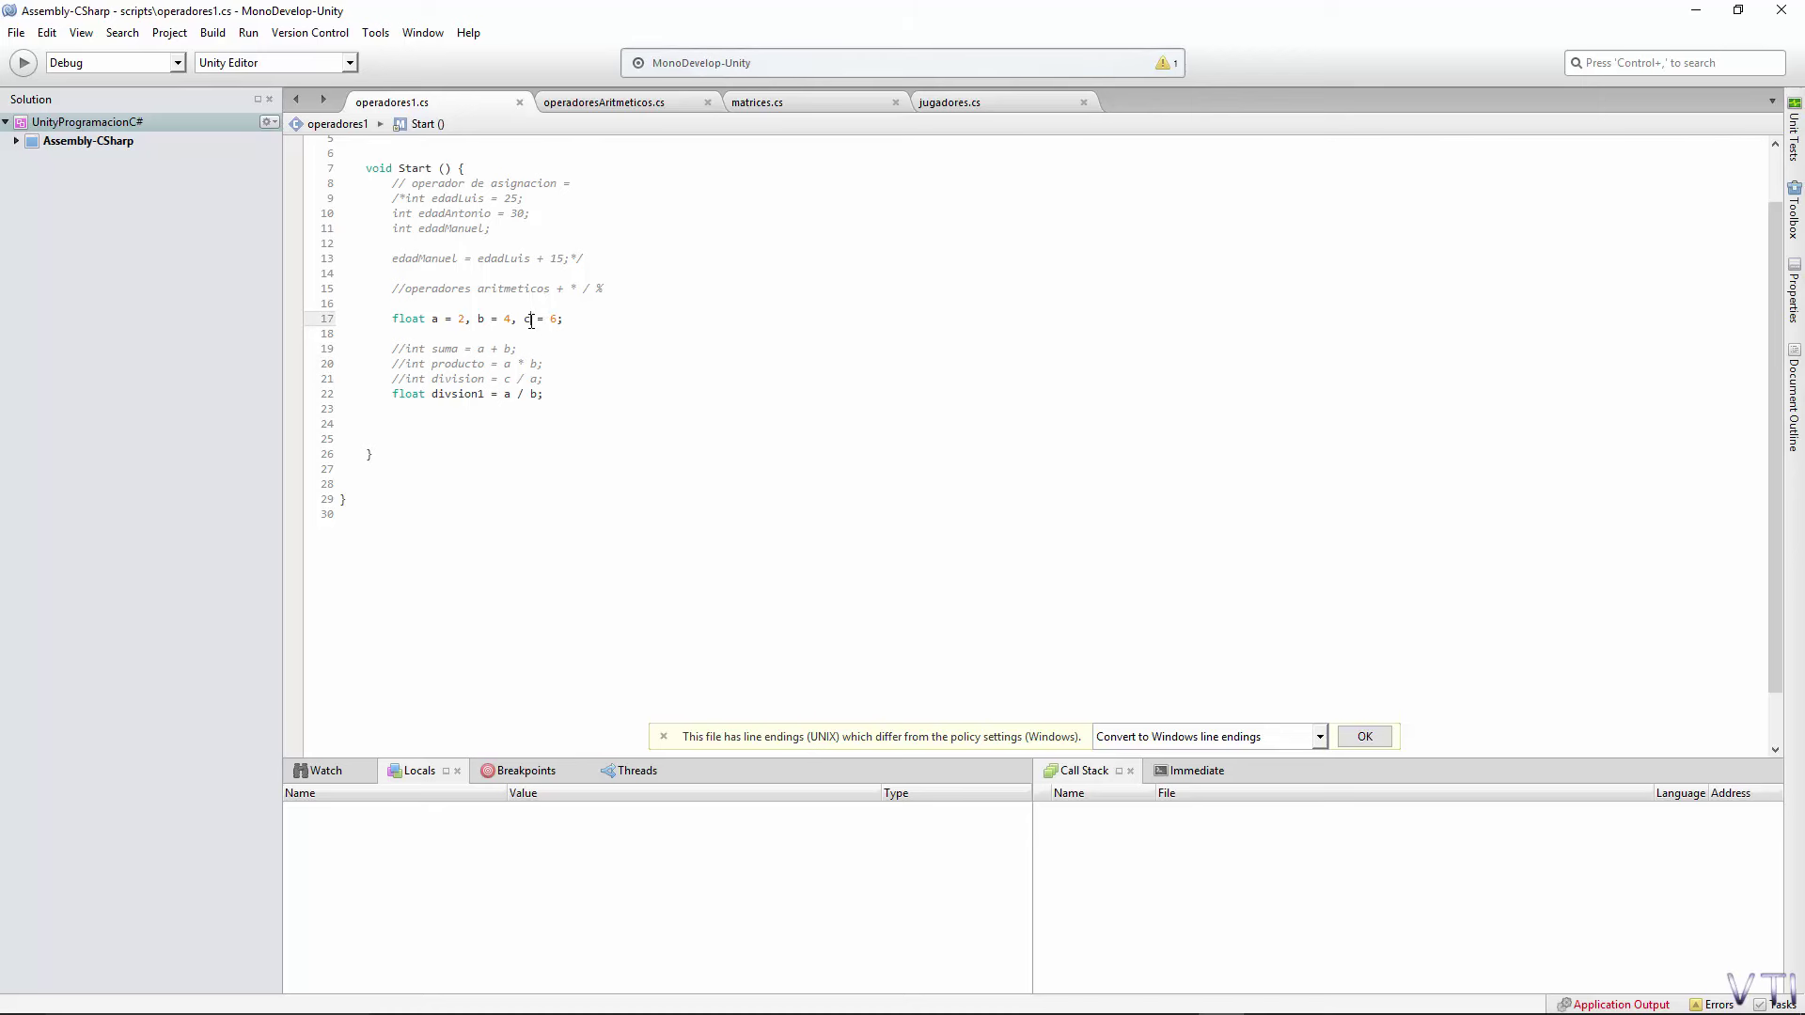
pyautogui.click(575, 408)
pyautogui.click(460, 320)
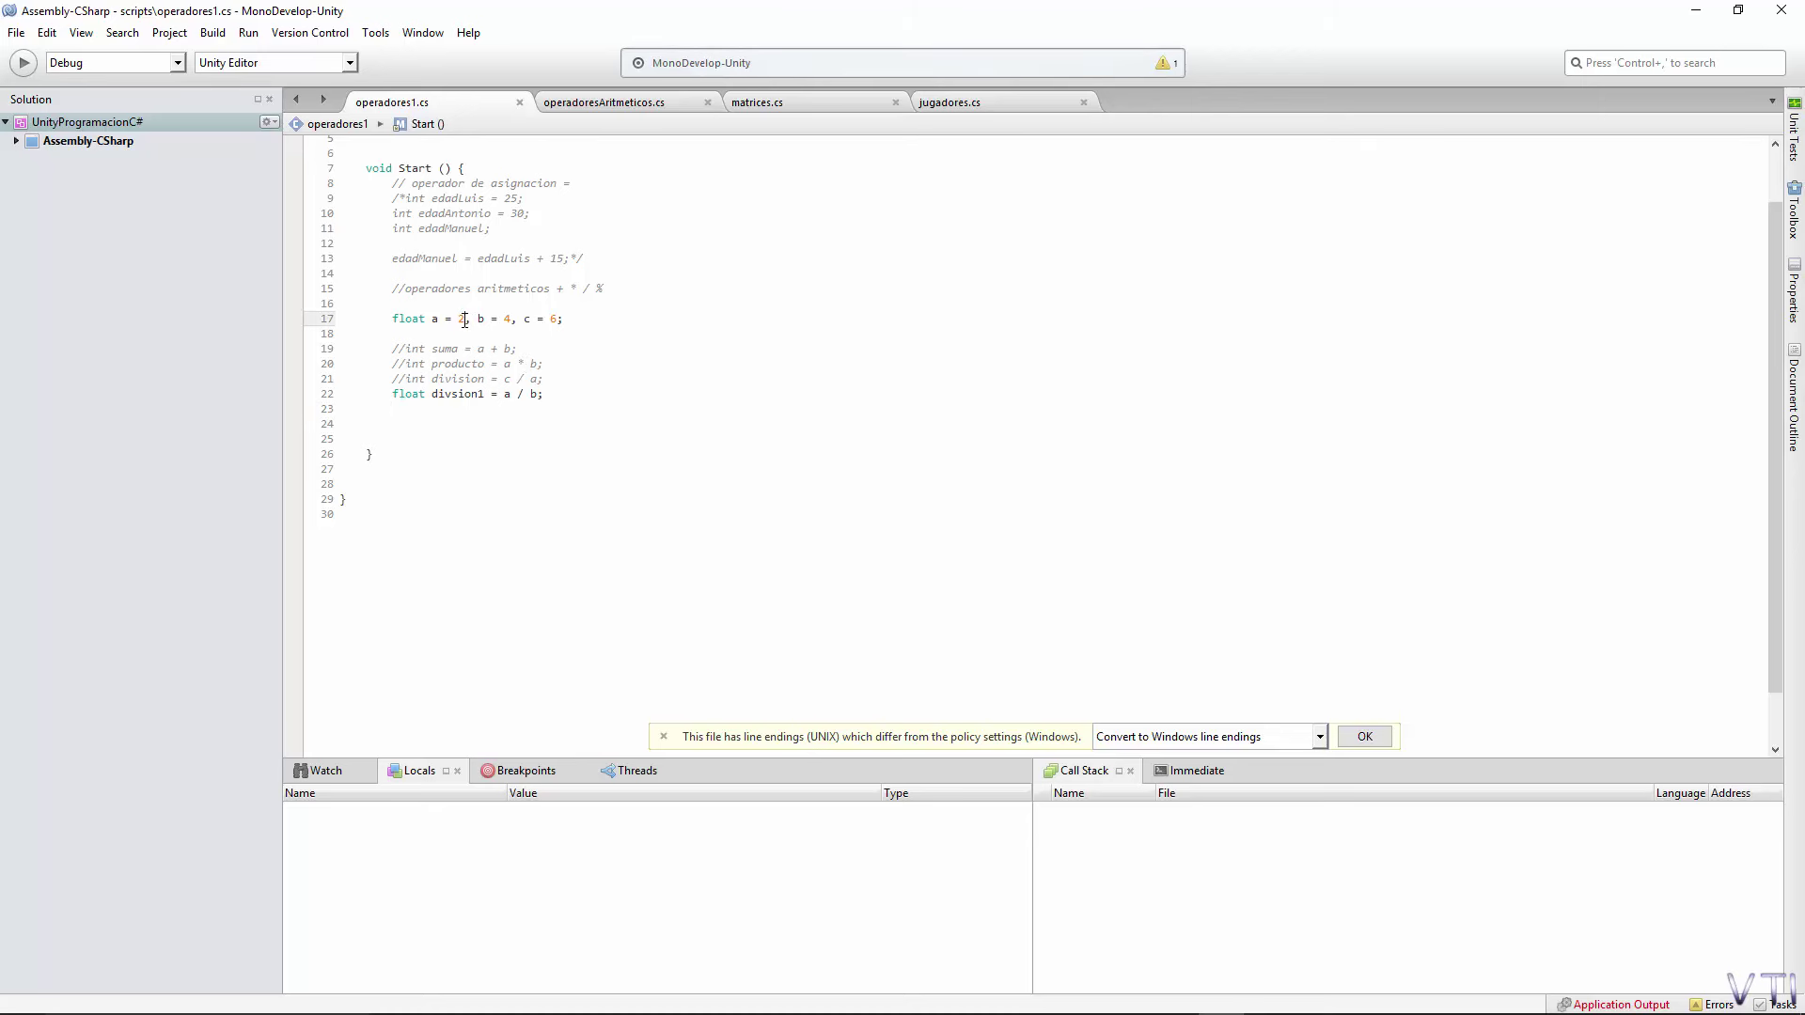
pyautogui.write('3')
pyautogui.click(557, 394)
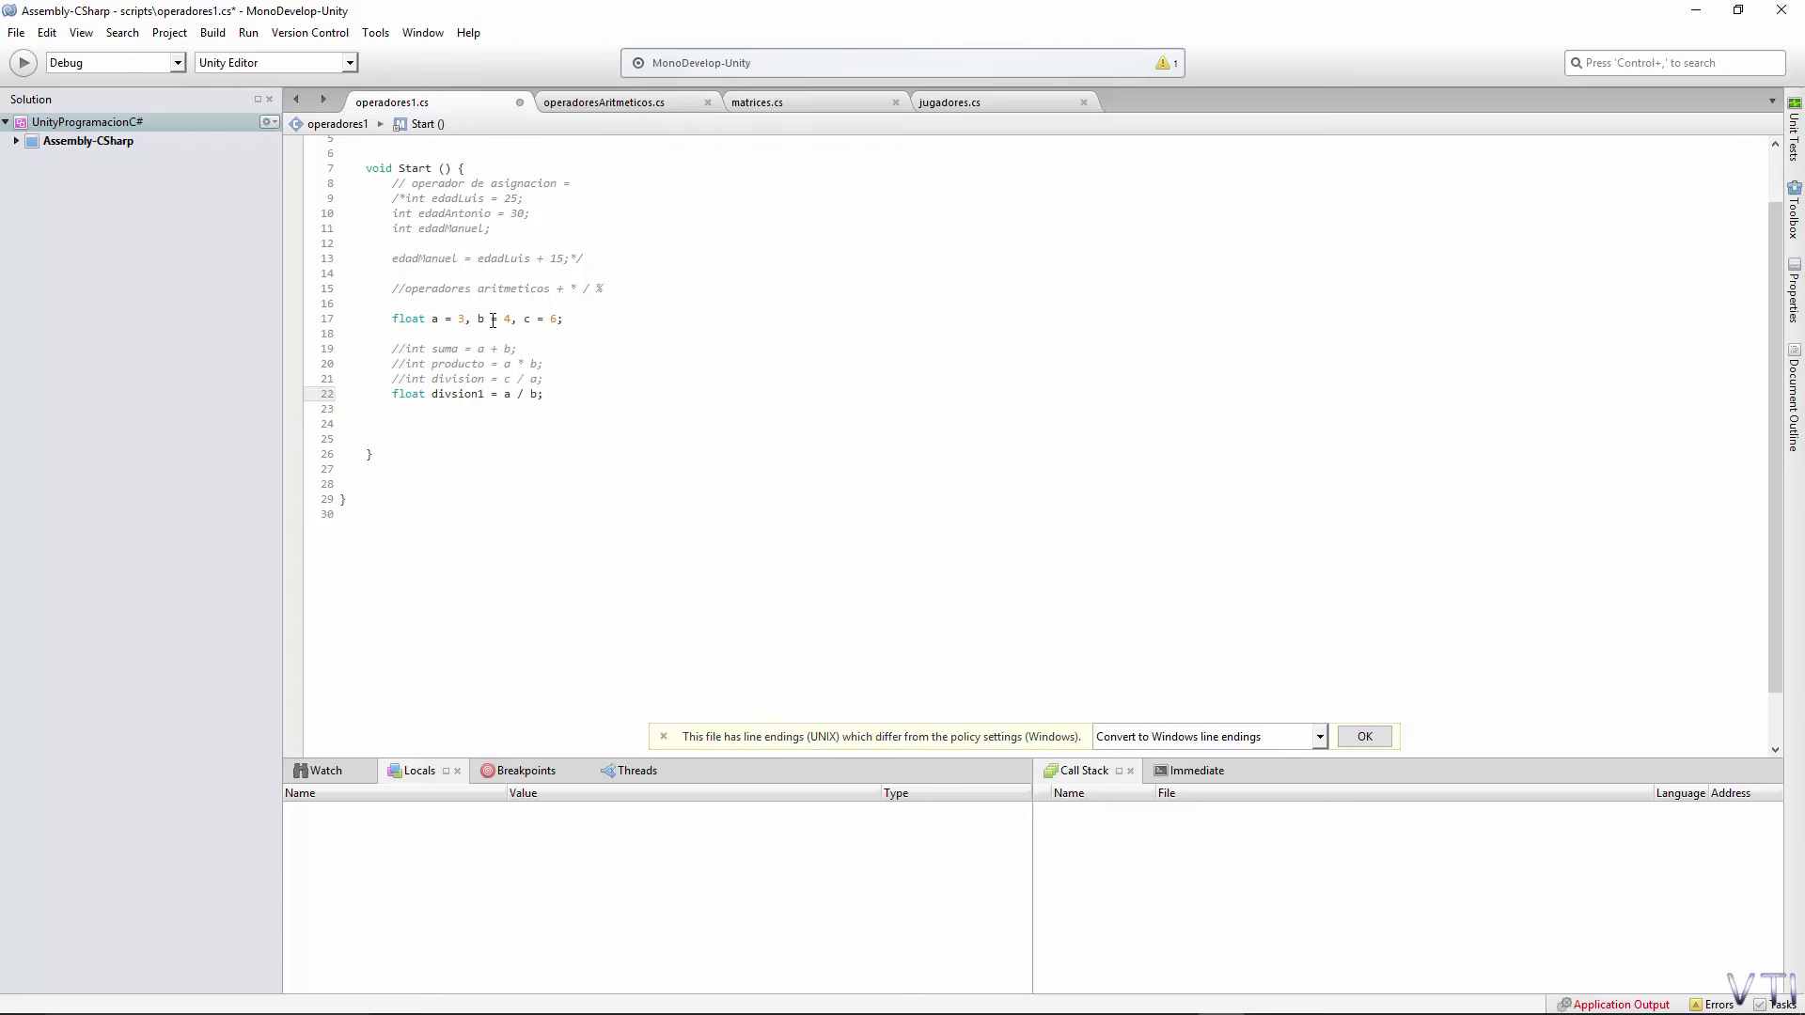
pyautogui.click(462, 319)
pyautogui.write('4')
pyautogui.doubleClick(509, 319)
pyautogui.write('3')
# Add 'int resto = a % b;' on a new line below divsion1.
pyautogui.click(586, 401)
pyautogui.press('Return')
pyautogui.write('int ')
pyautogui.write('resto ')
pyautogui.write('= ')
pyautogui.write('a')
pyautogui.write(' % ')
pyautogui.write('b;')
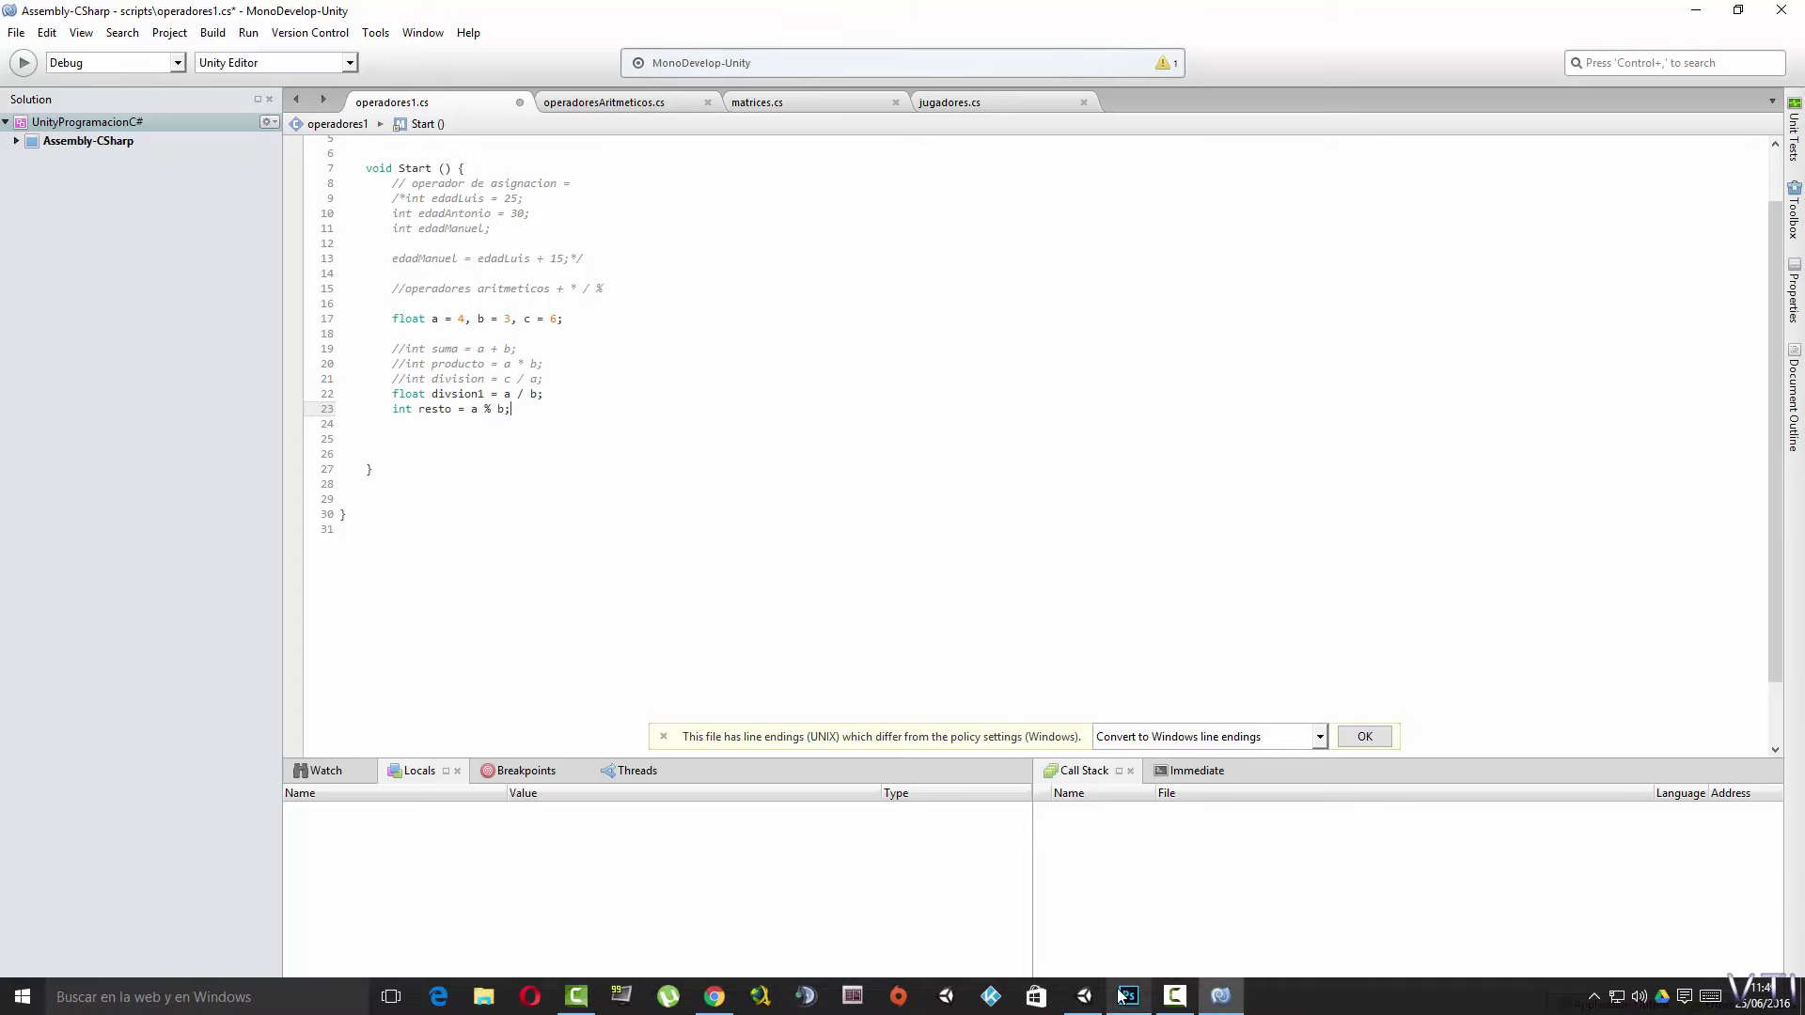
# Set a breakpoint on line 17 and try running the debugger, hitting a build error.
pyautogui.click(1083, 997)
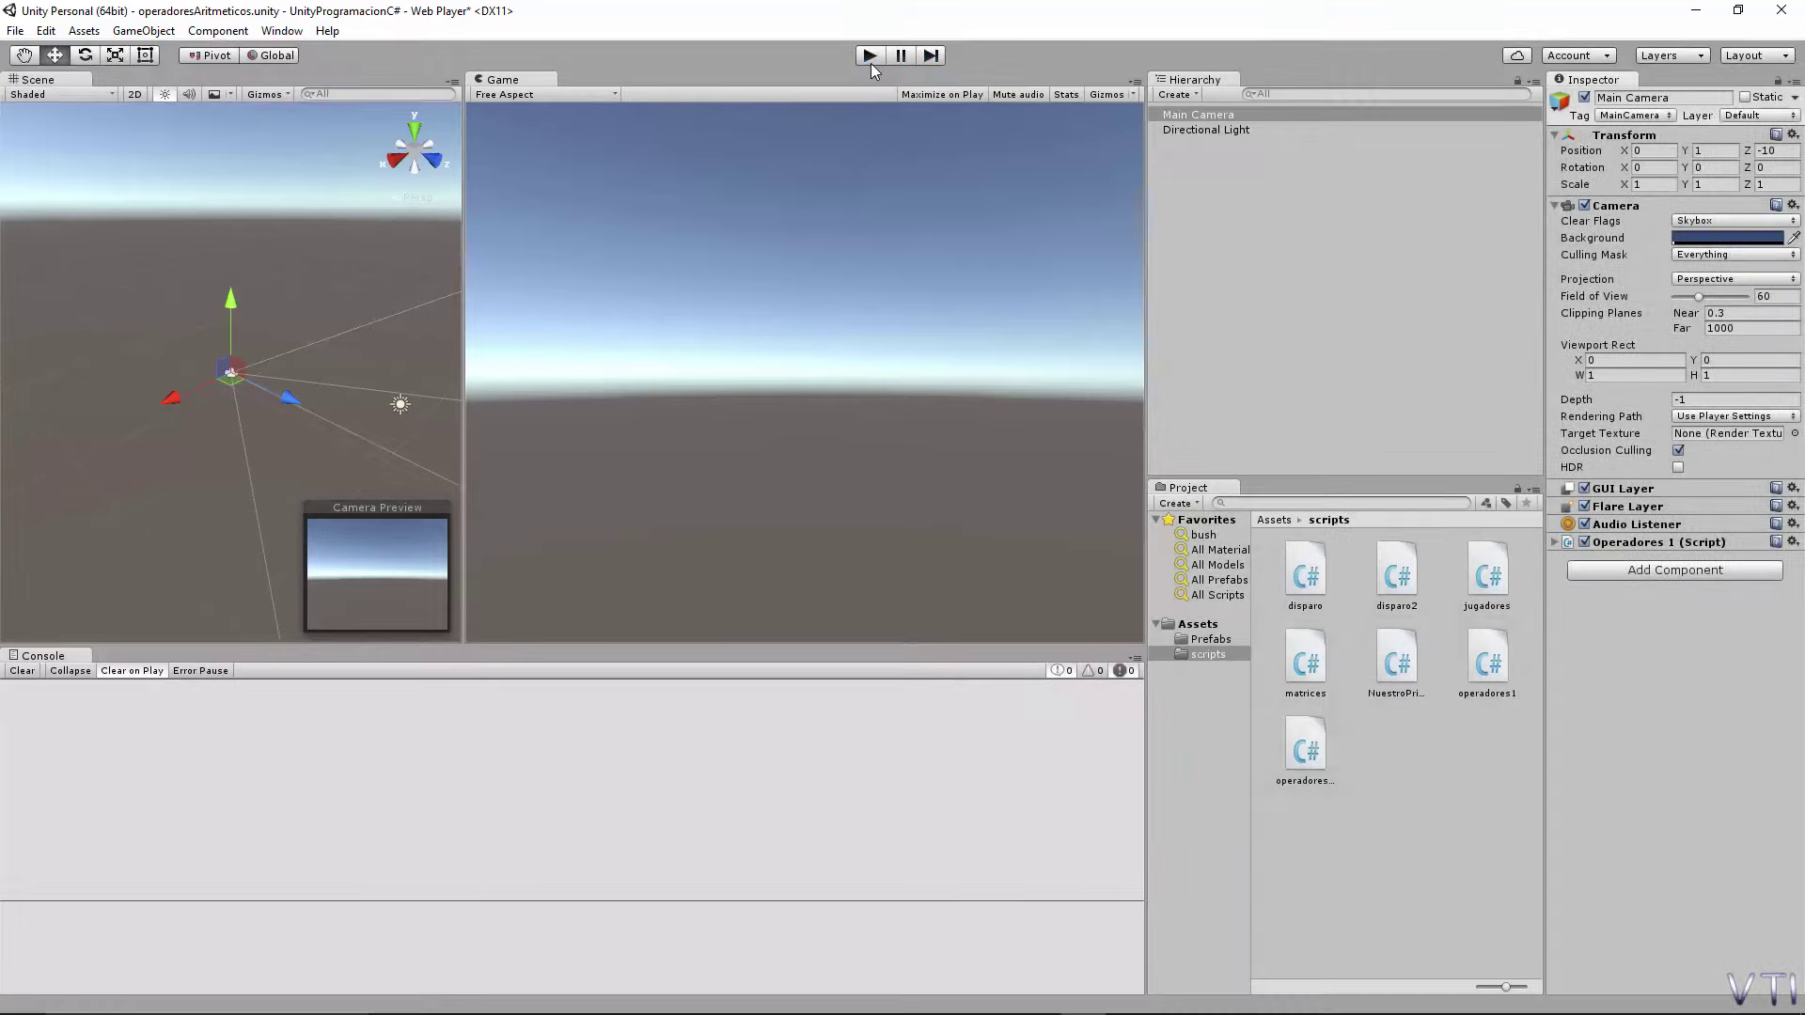
pyautogui.click(1175, 999)
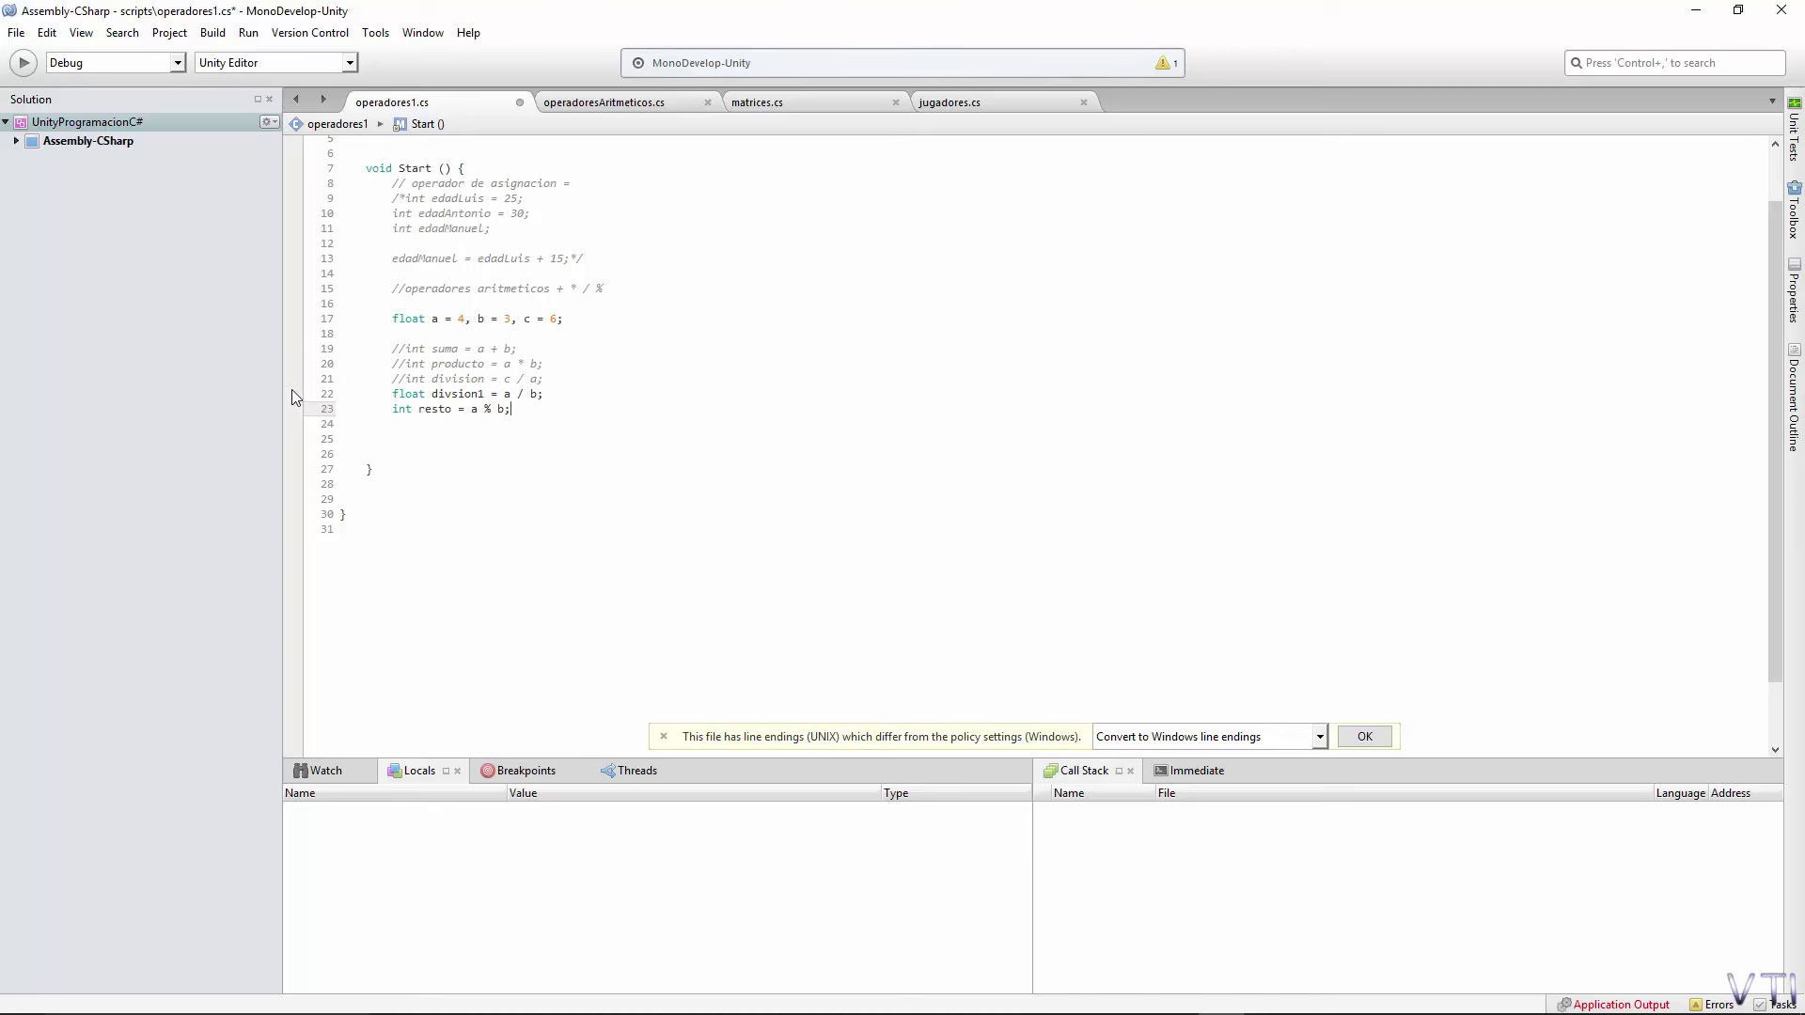
pyautogui.click(293, 320)
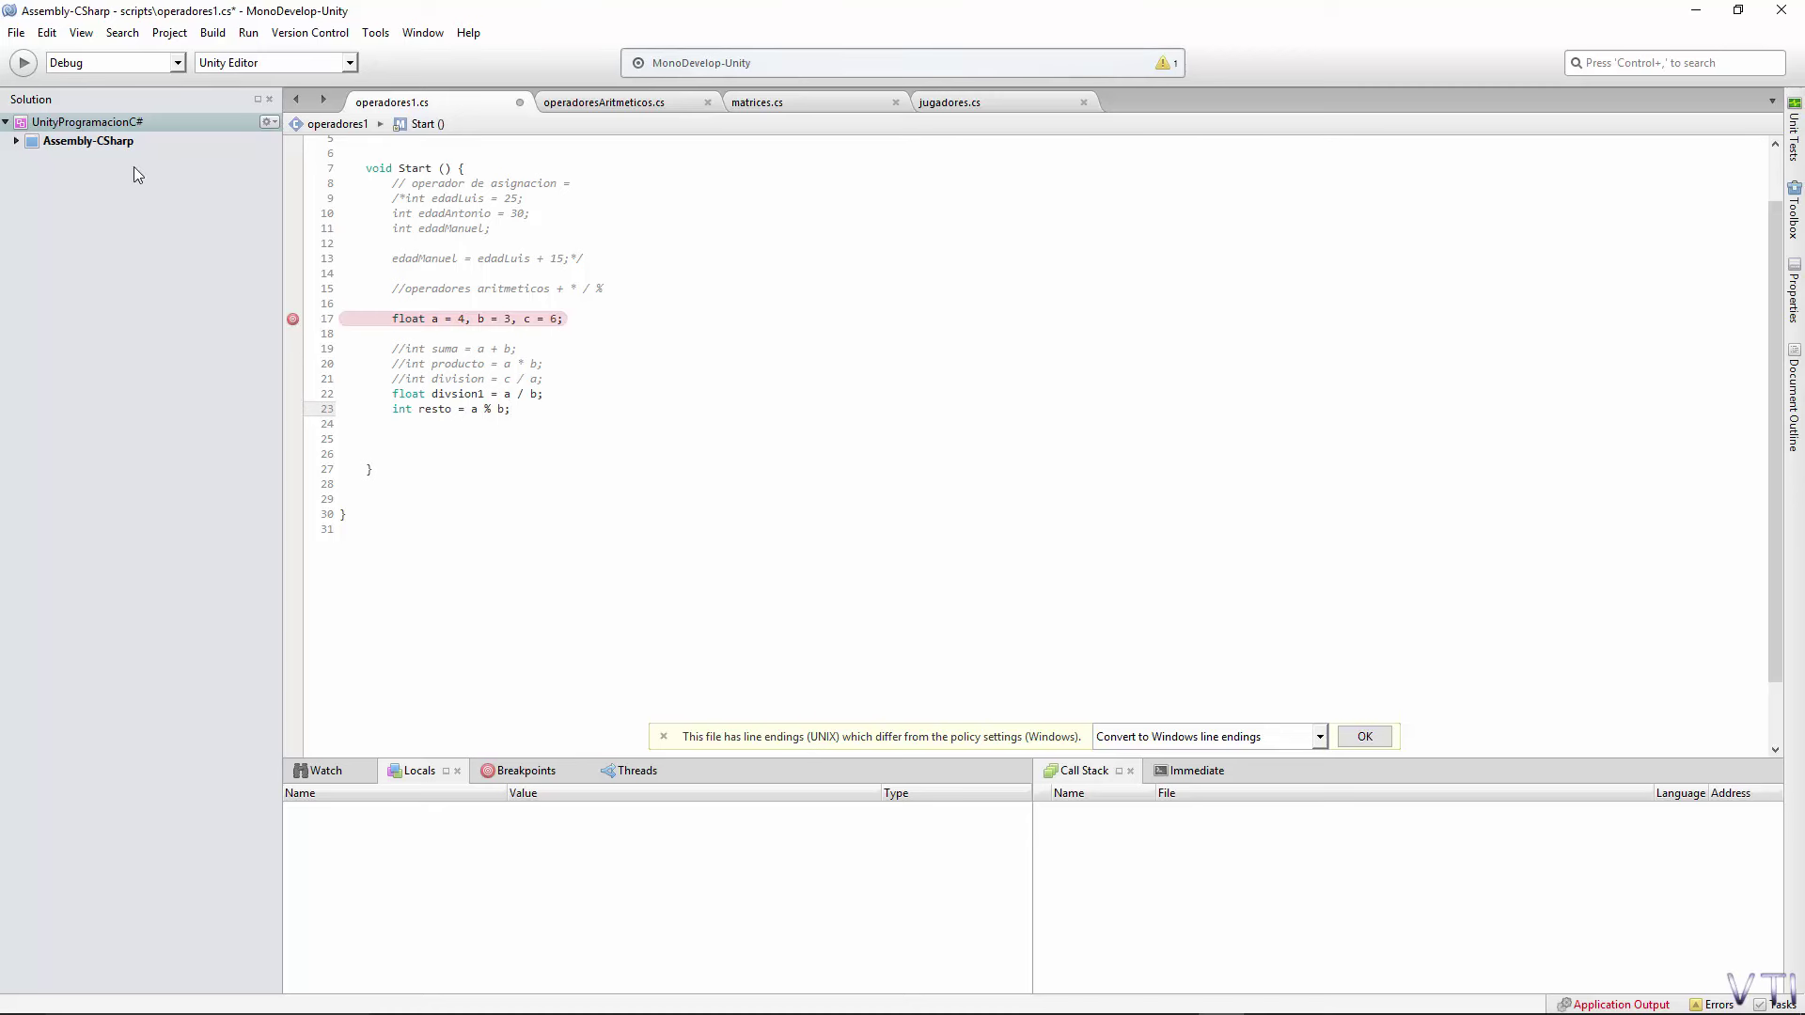
pyautogui.click(24, 63)
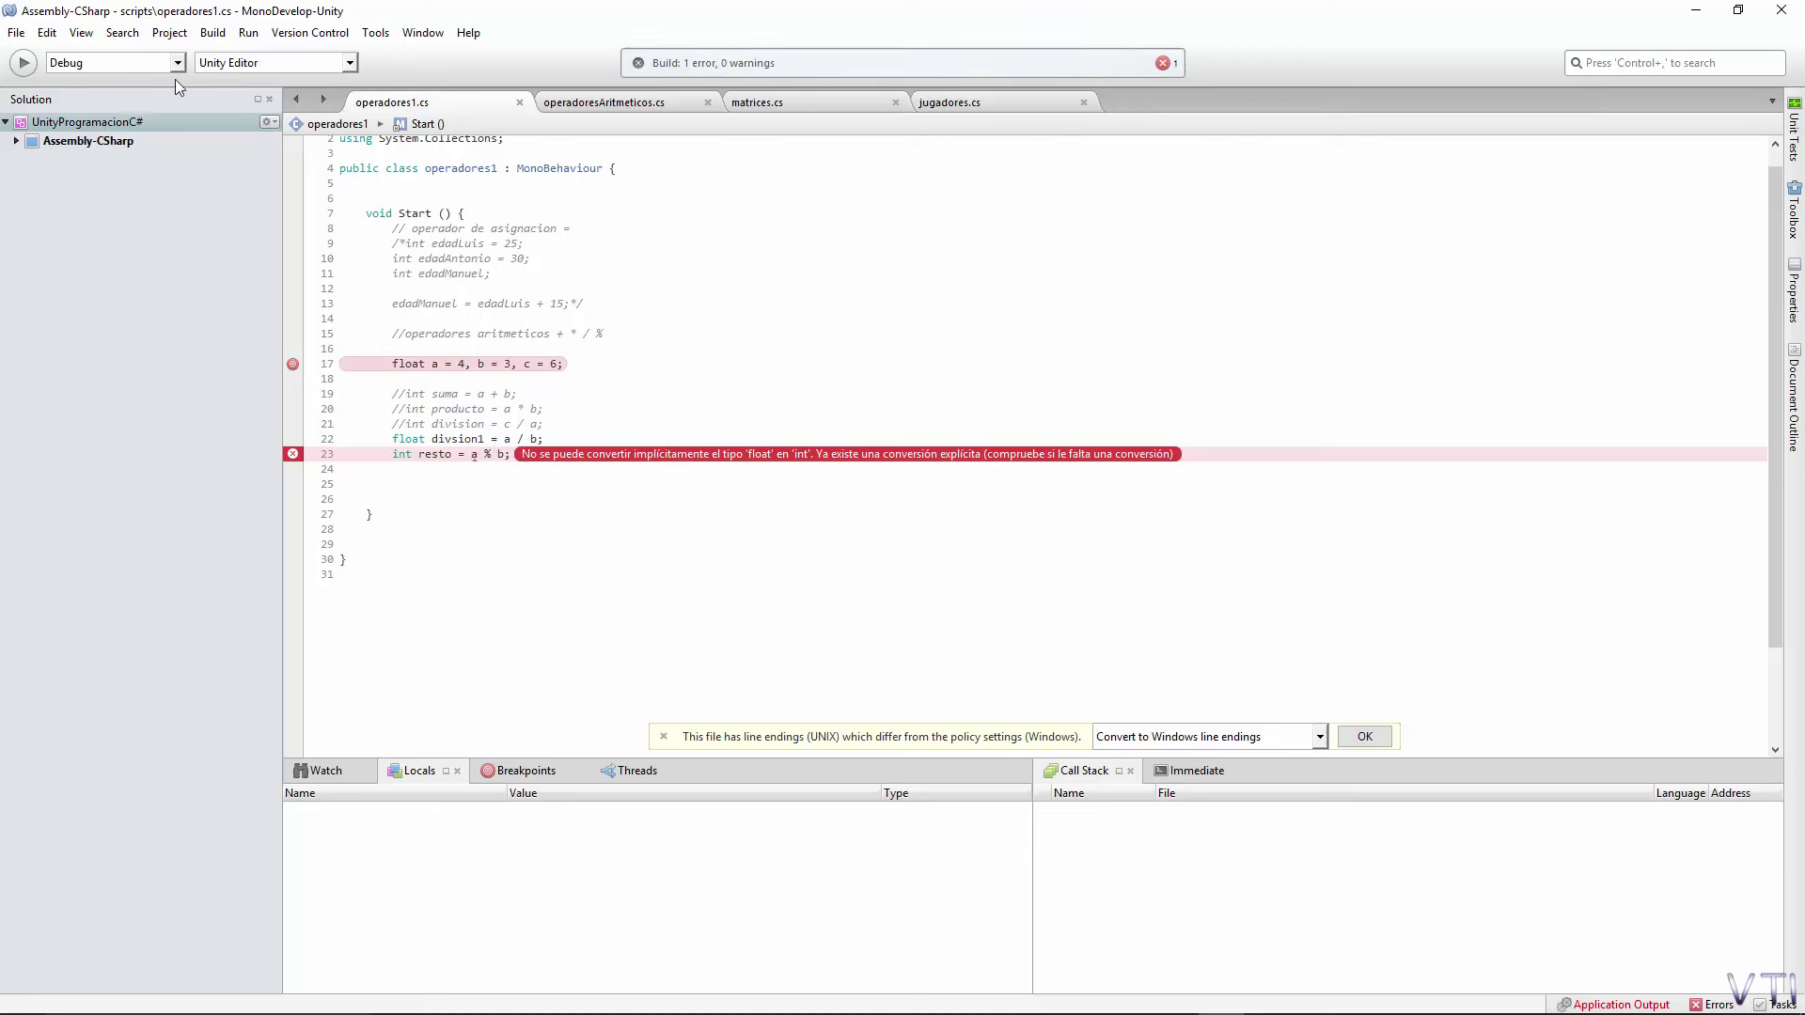
pyautogui.click(23, 58)
# Declare resto as float, save operadores1, remove the resto breakpoint, and start debugging again.
pyautogui.click(293, 454)
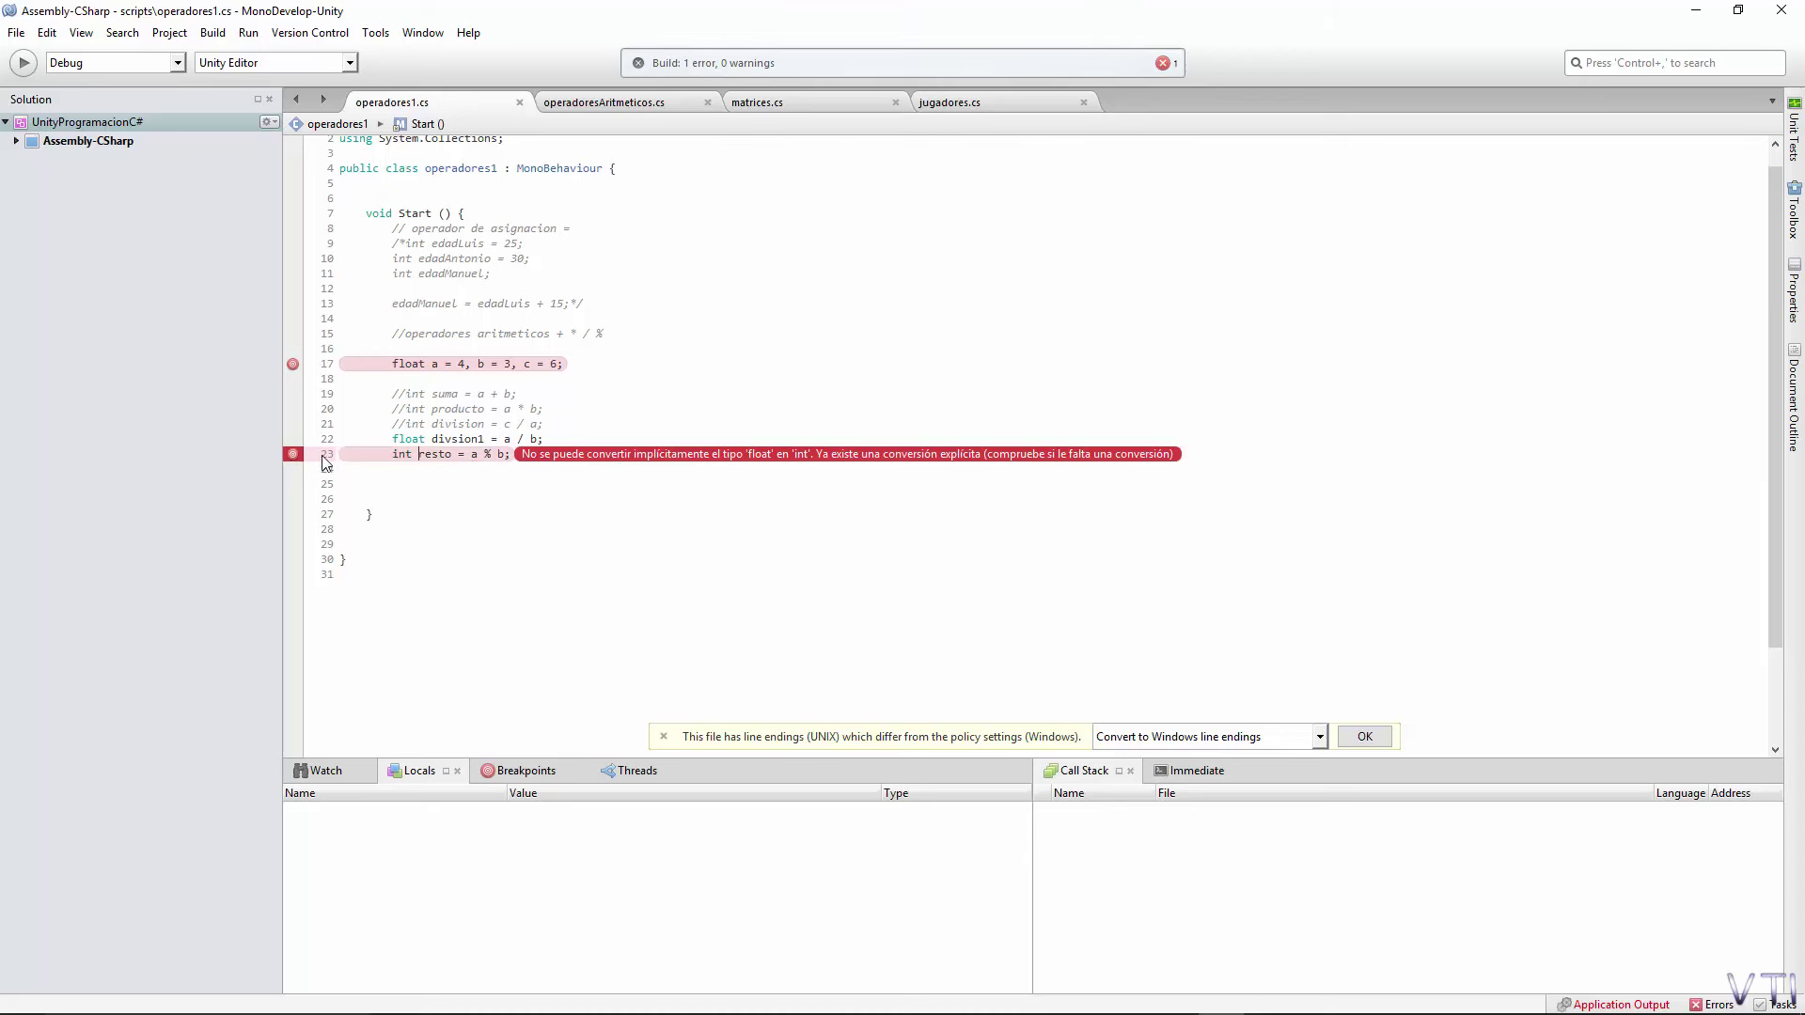
pyautogui.moveTo(414, 454); pyautogui.dragTo(392, 455)
pyautogui.write('float')
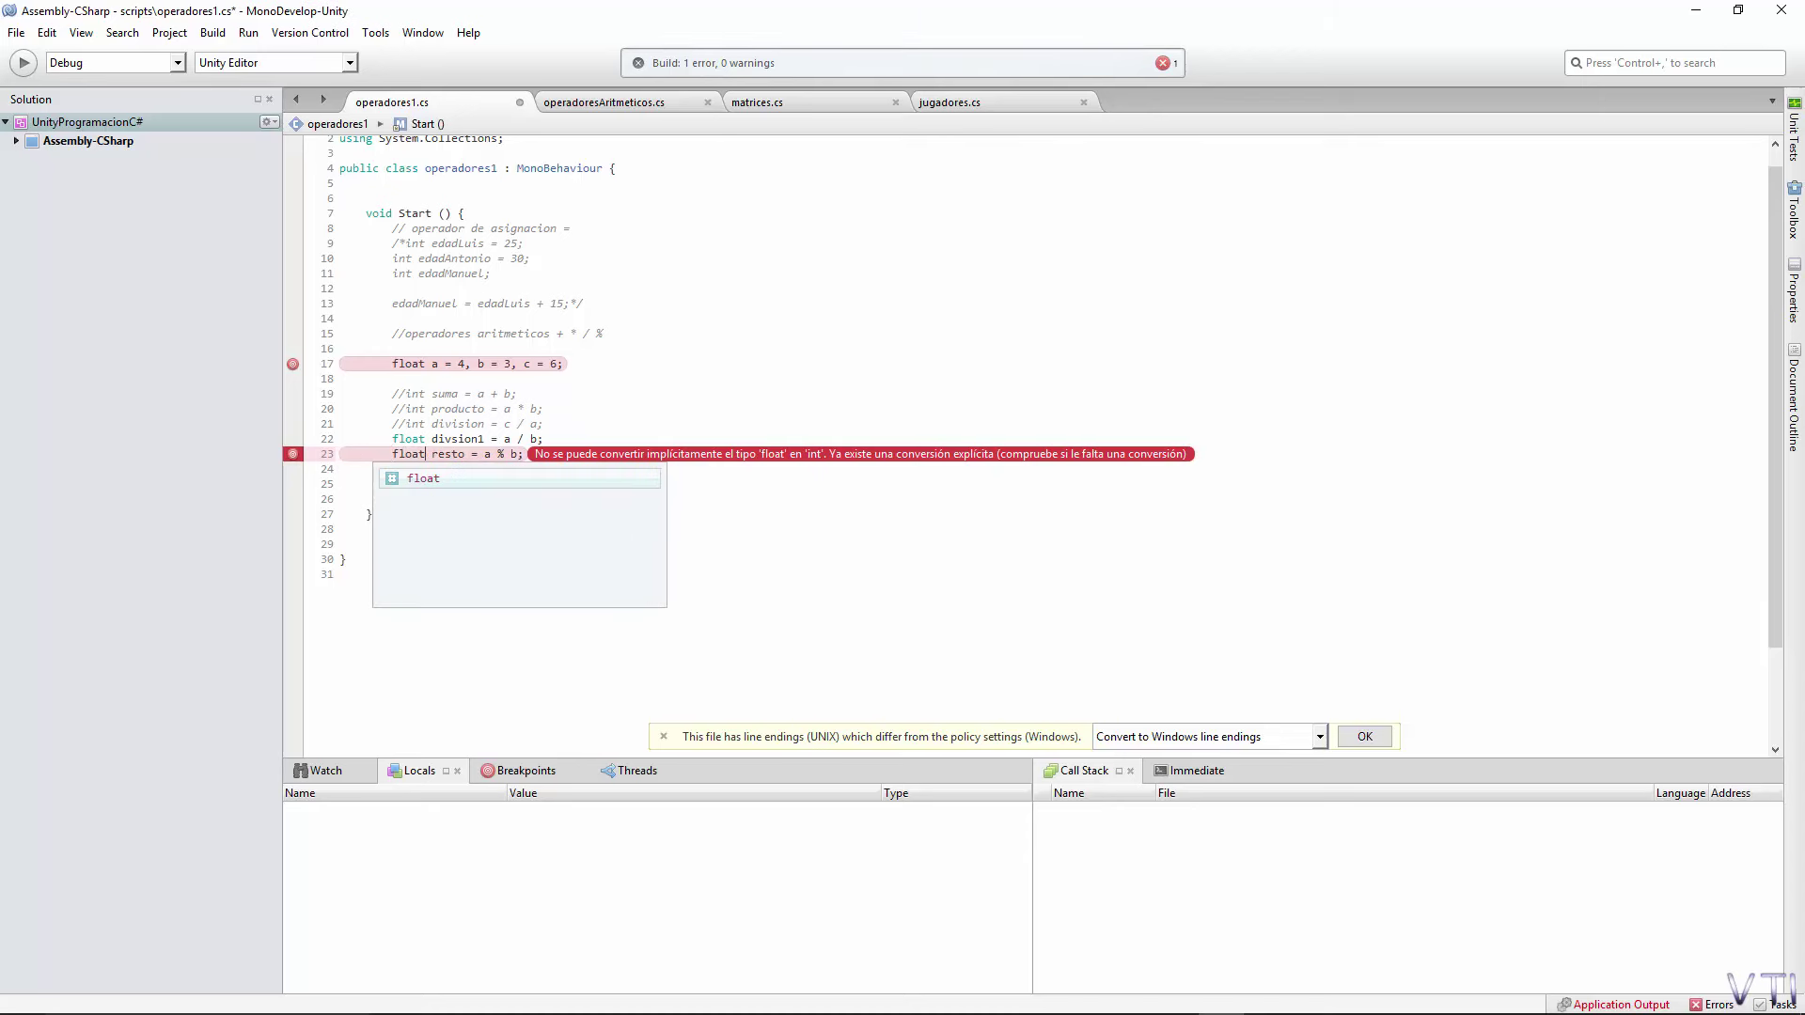
pyautogui.click(825, 349)
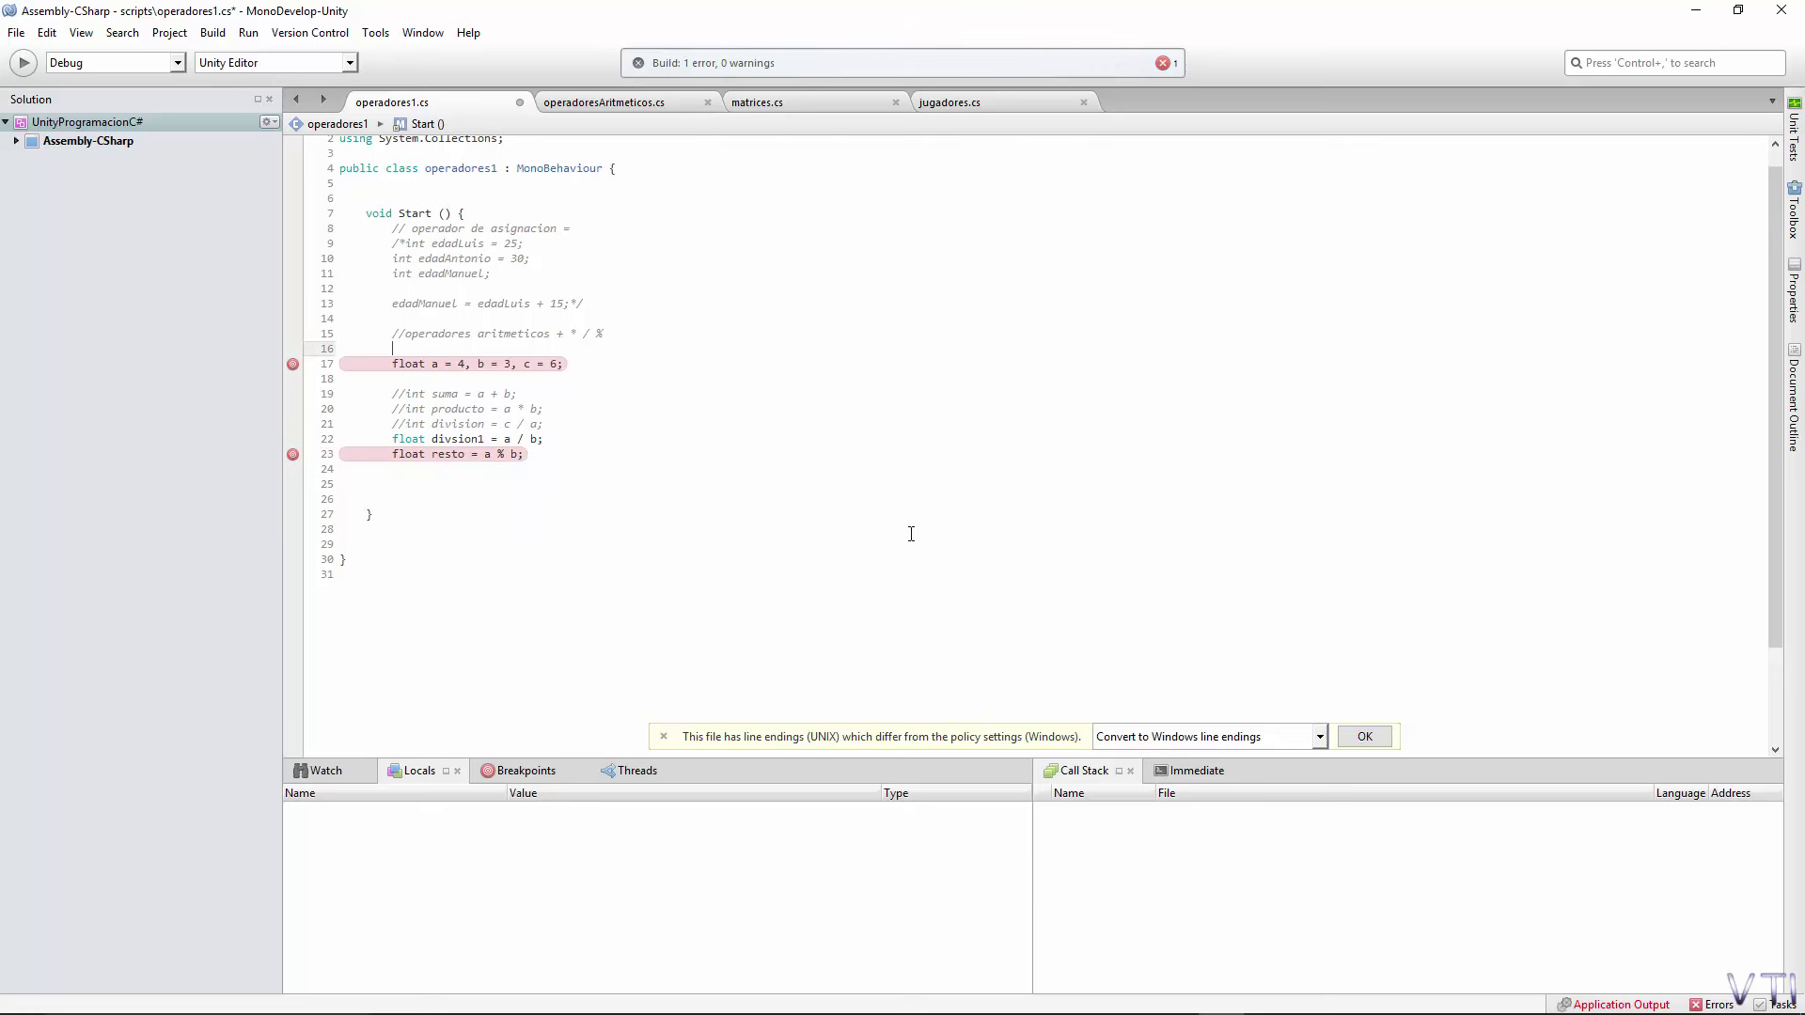
pyautogui.hotkey('ctrl', 's')
pyautogui.click(596, 455)
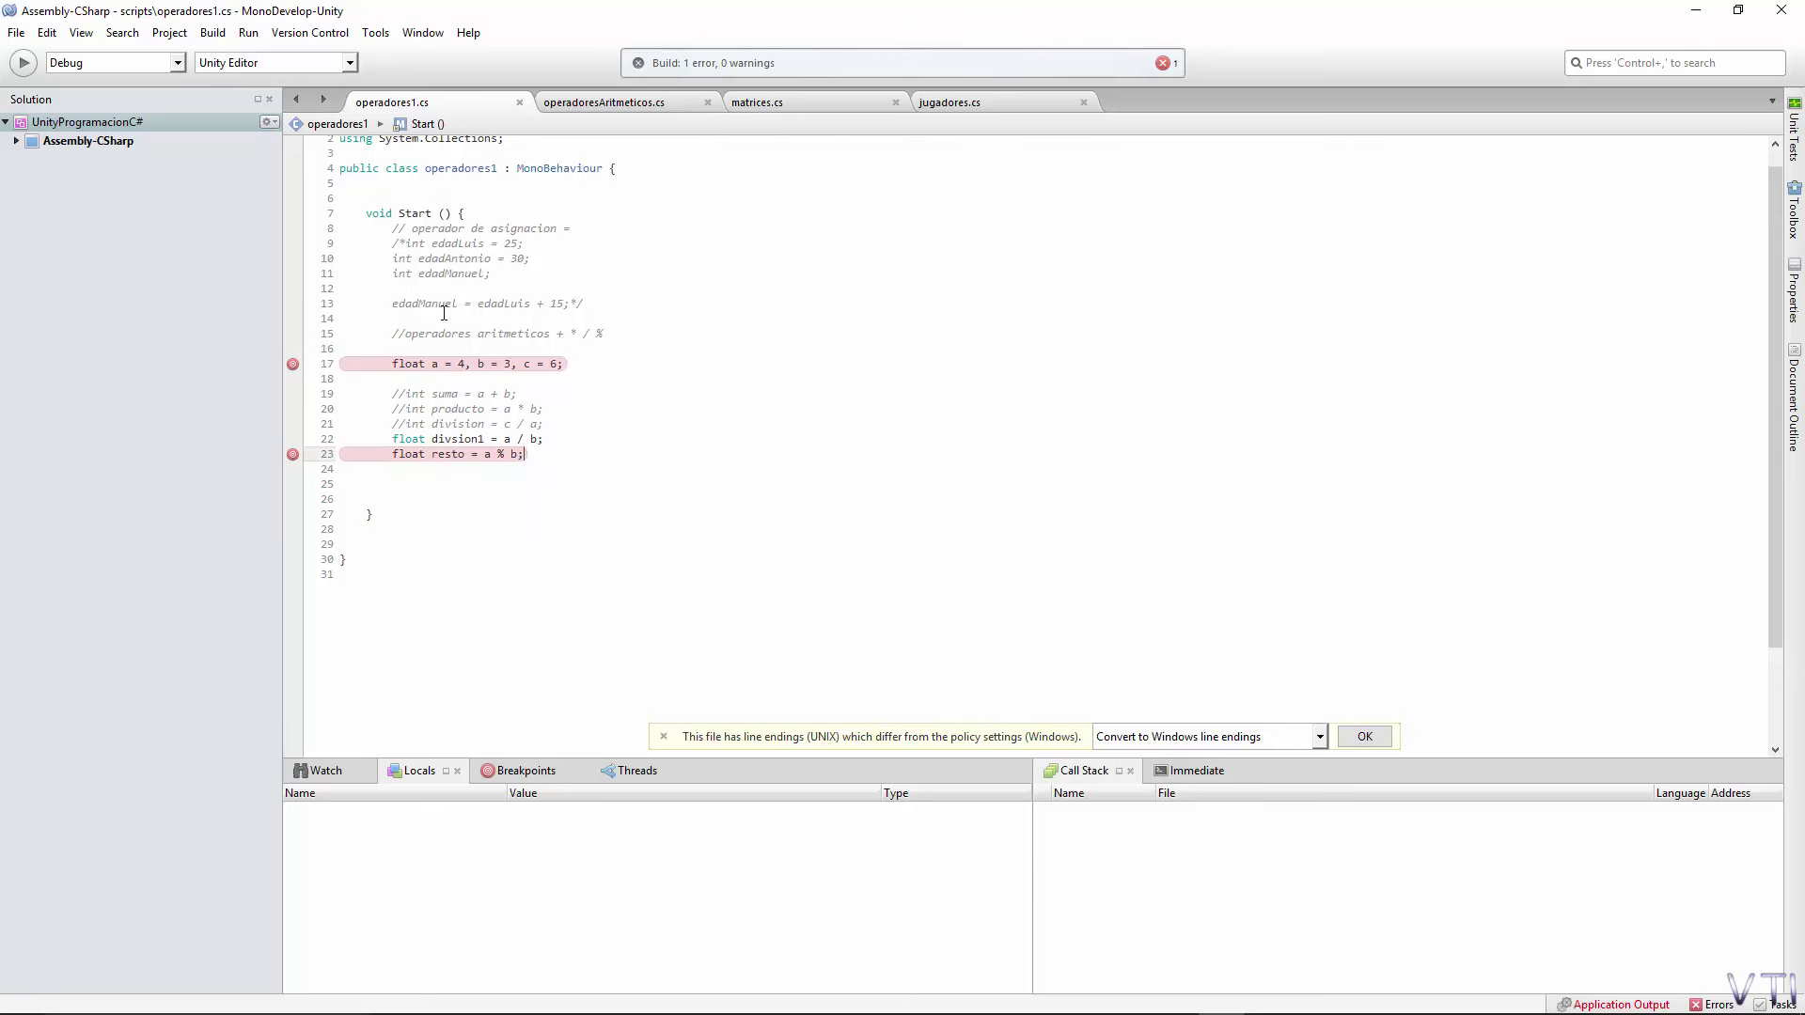
pyautogui.press('F9')
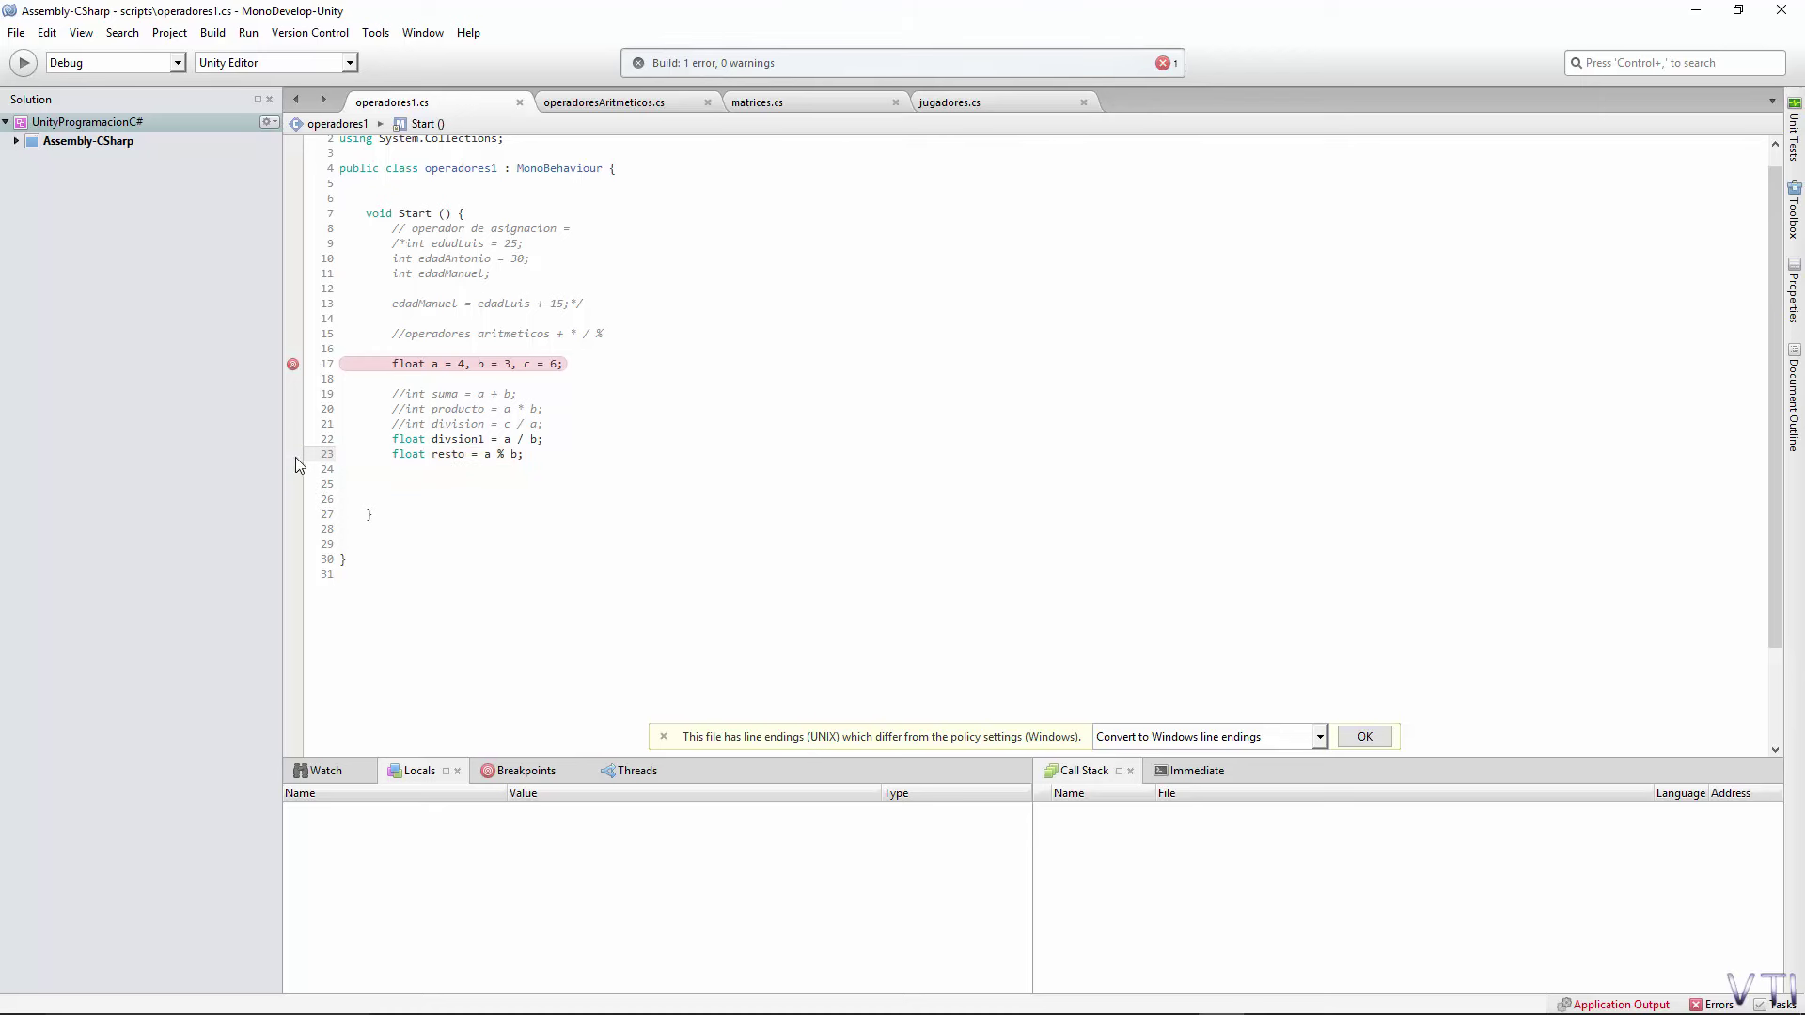
pyautogui.click(550, 424)
# Debug the script in Unity and step over the division and modulo lines: divsion1 1,333333, resto 1.
pyautogui.click(22, 62)
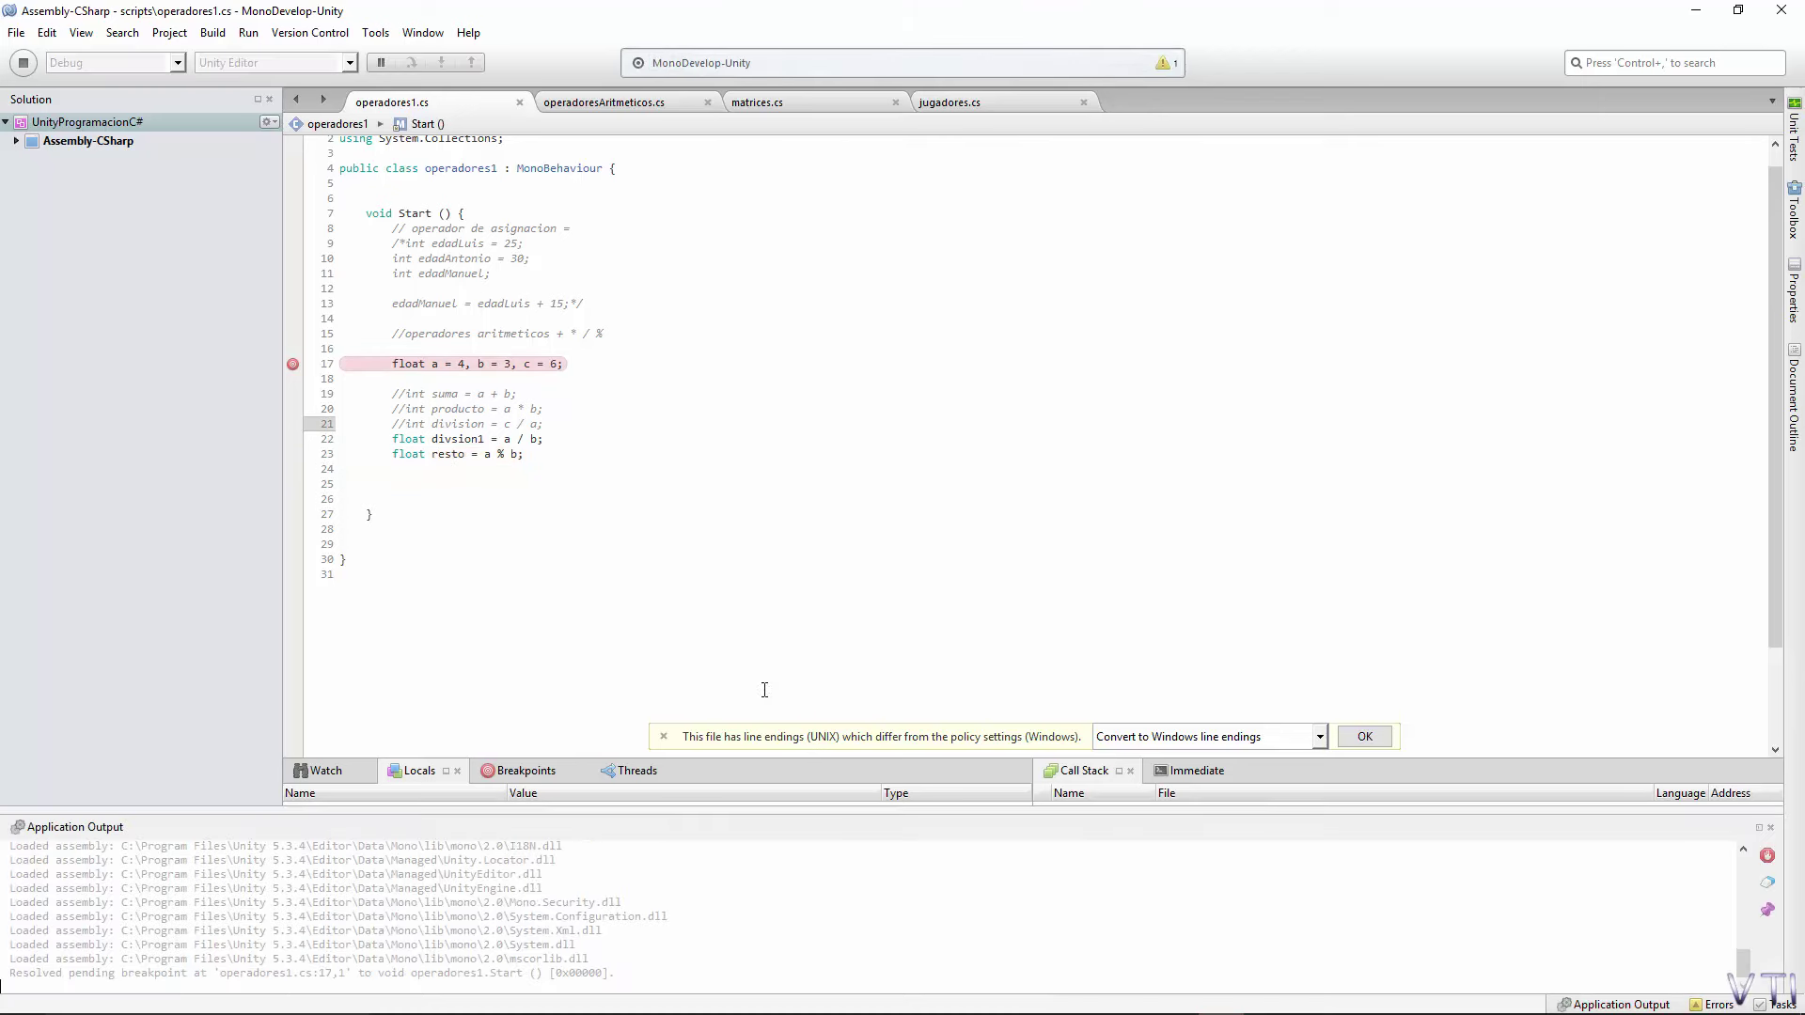
pyautogui.click(1083, 1006)
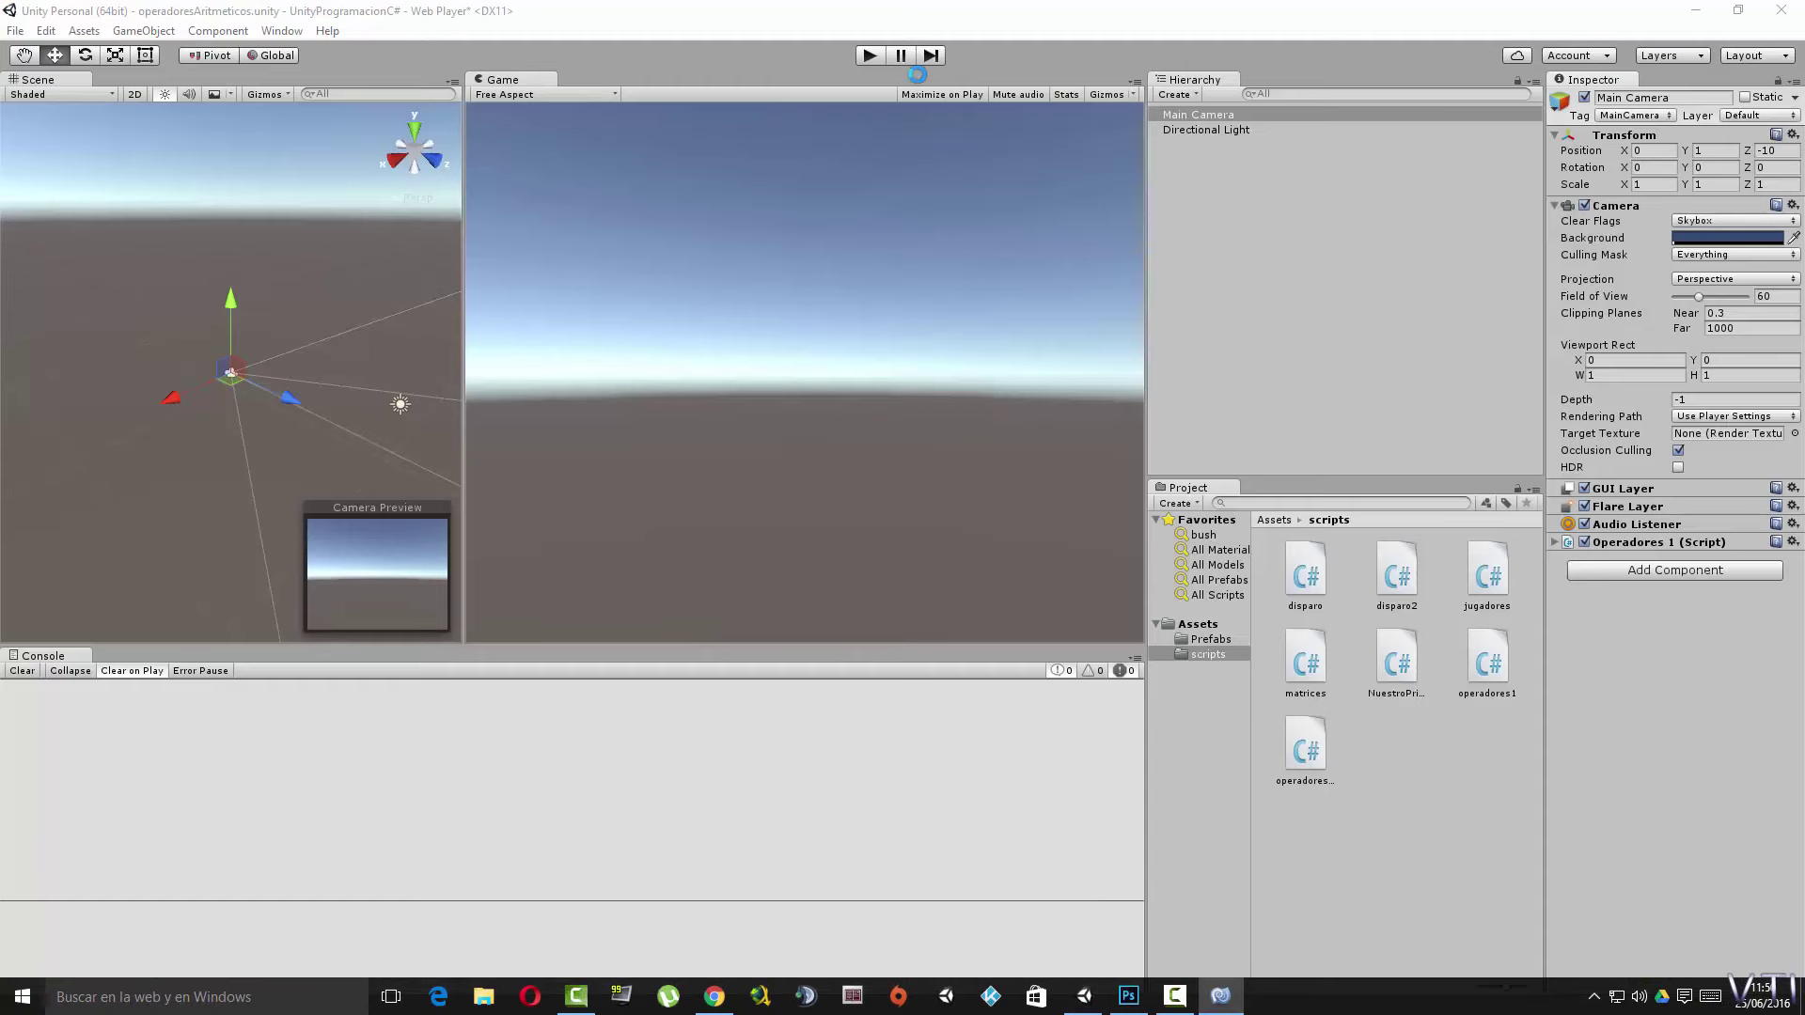
pyautogui.click(878, 63)
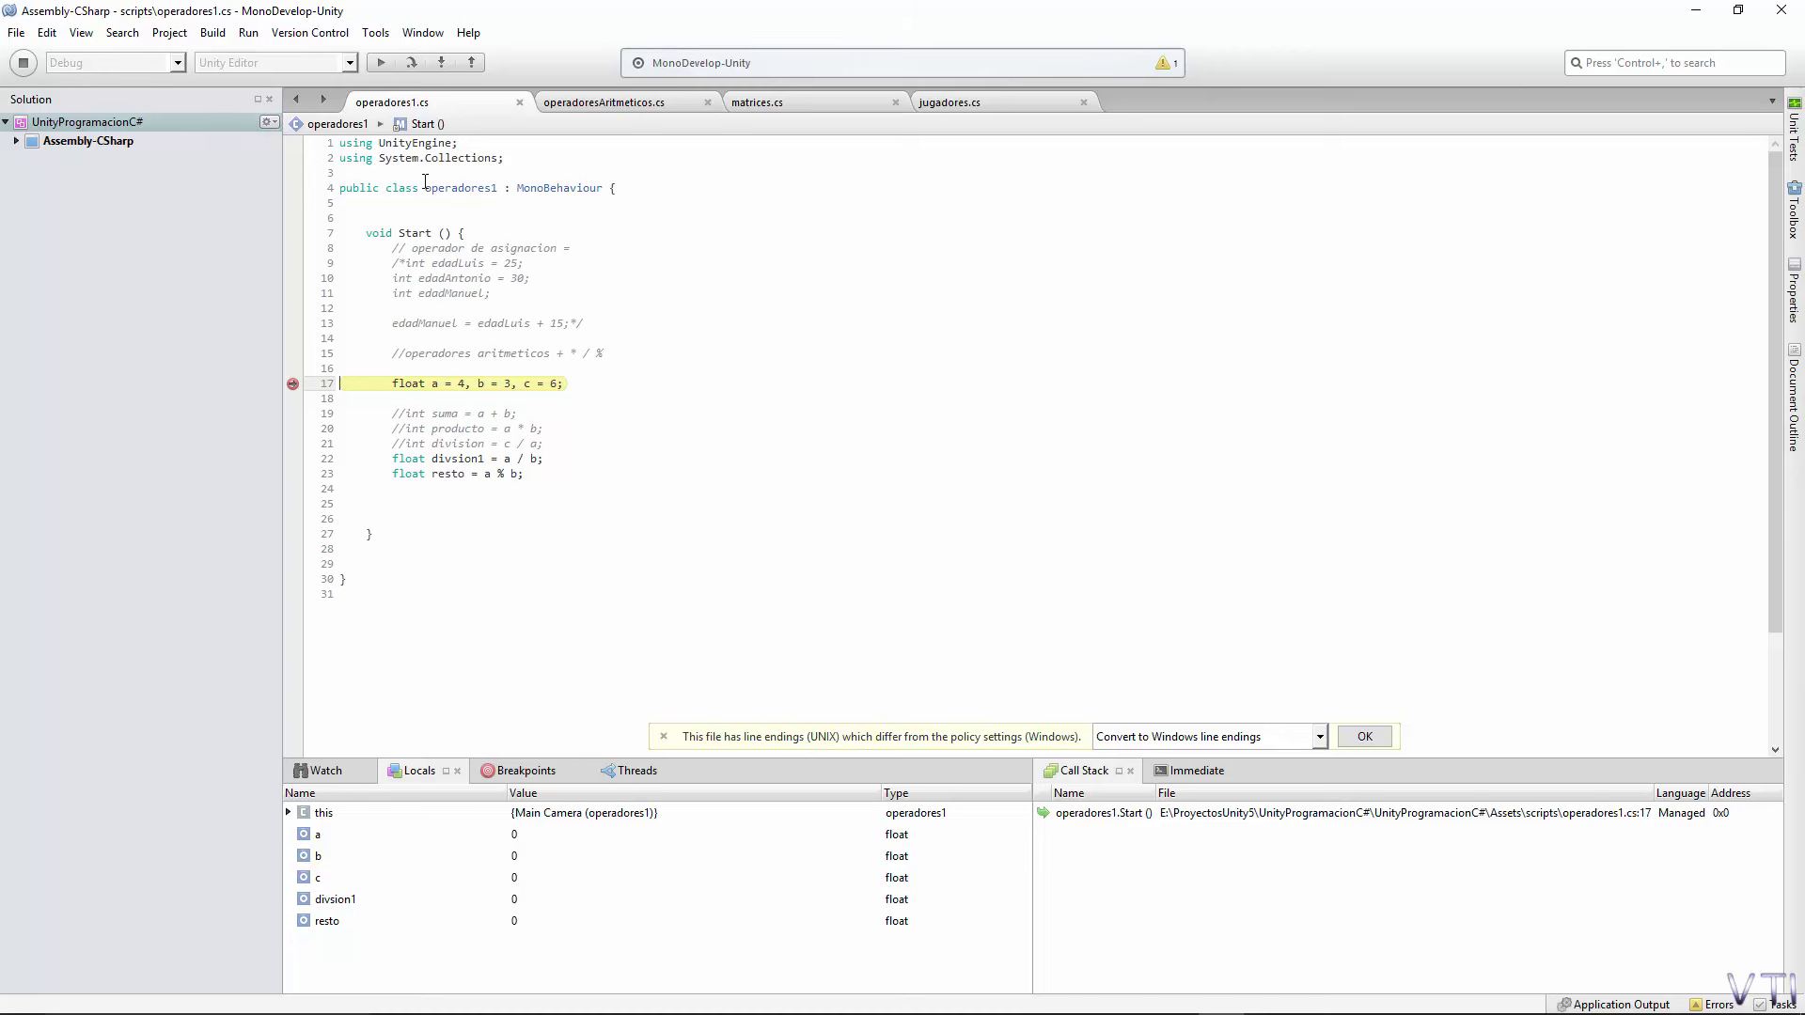
pyautogui.click(414, 70)
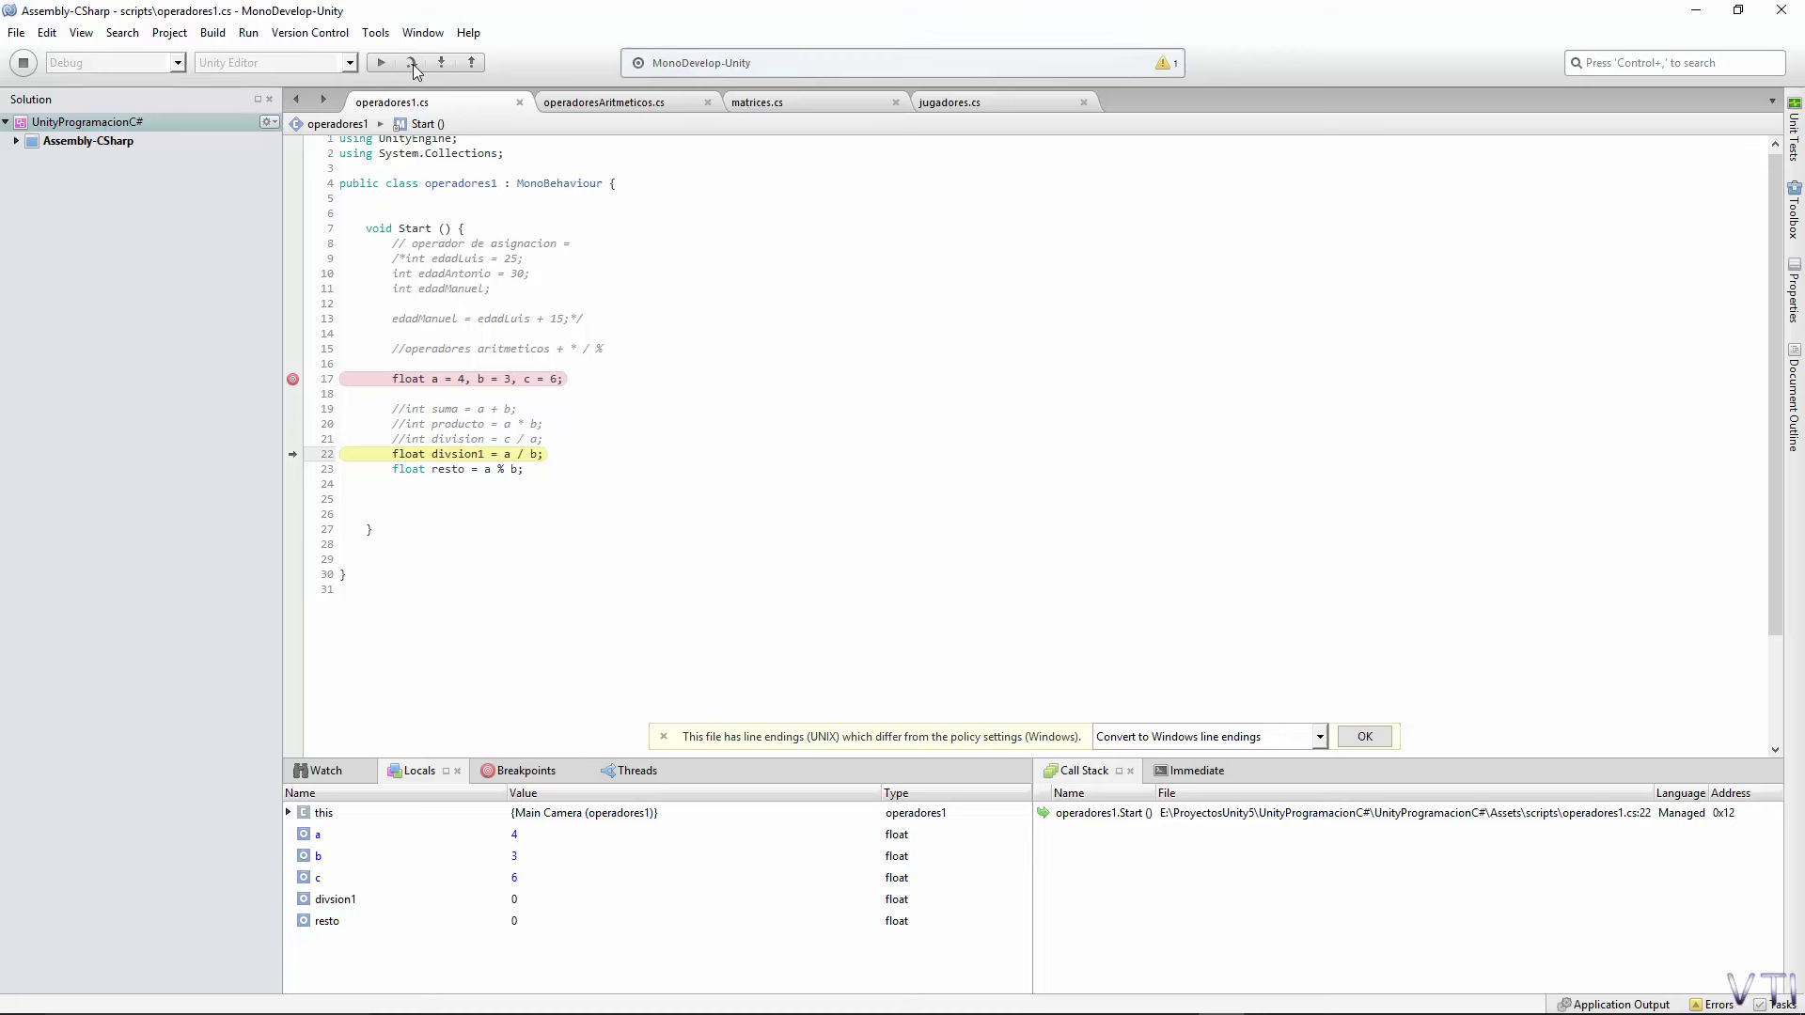
pyautogui.click(414, 64)
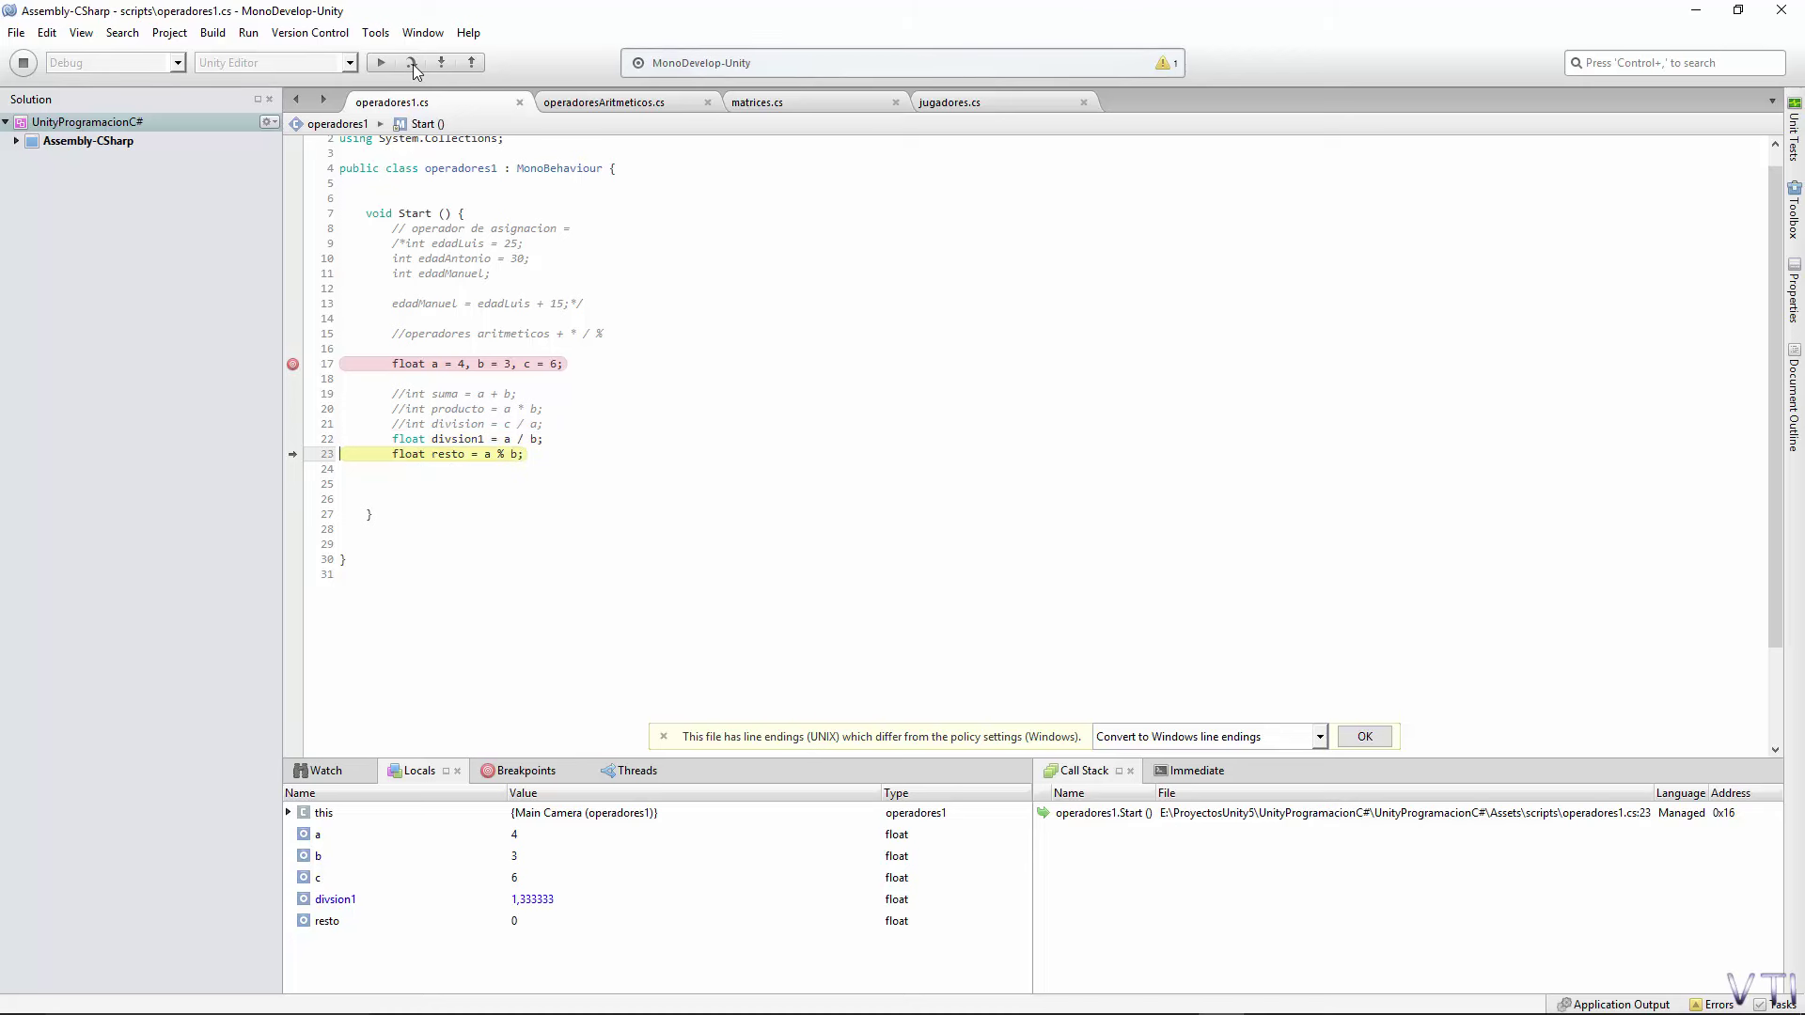
pyautogui.click(414, 64)
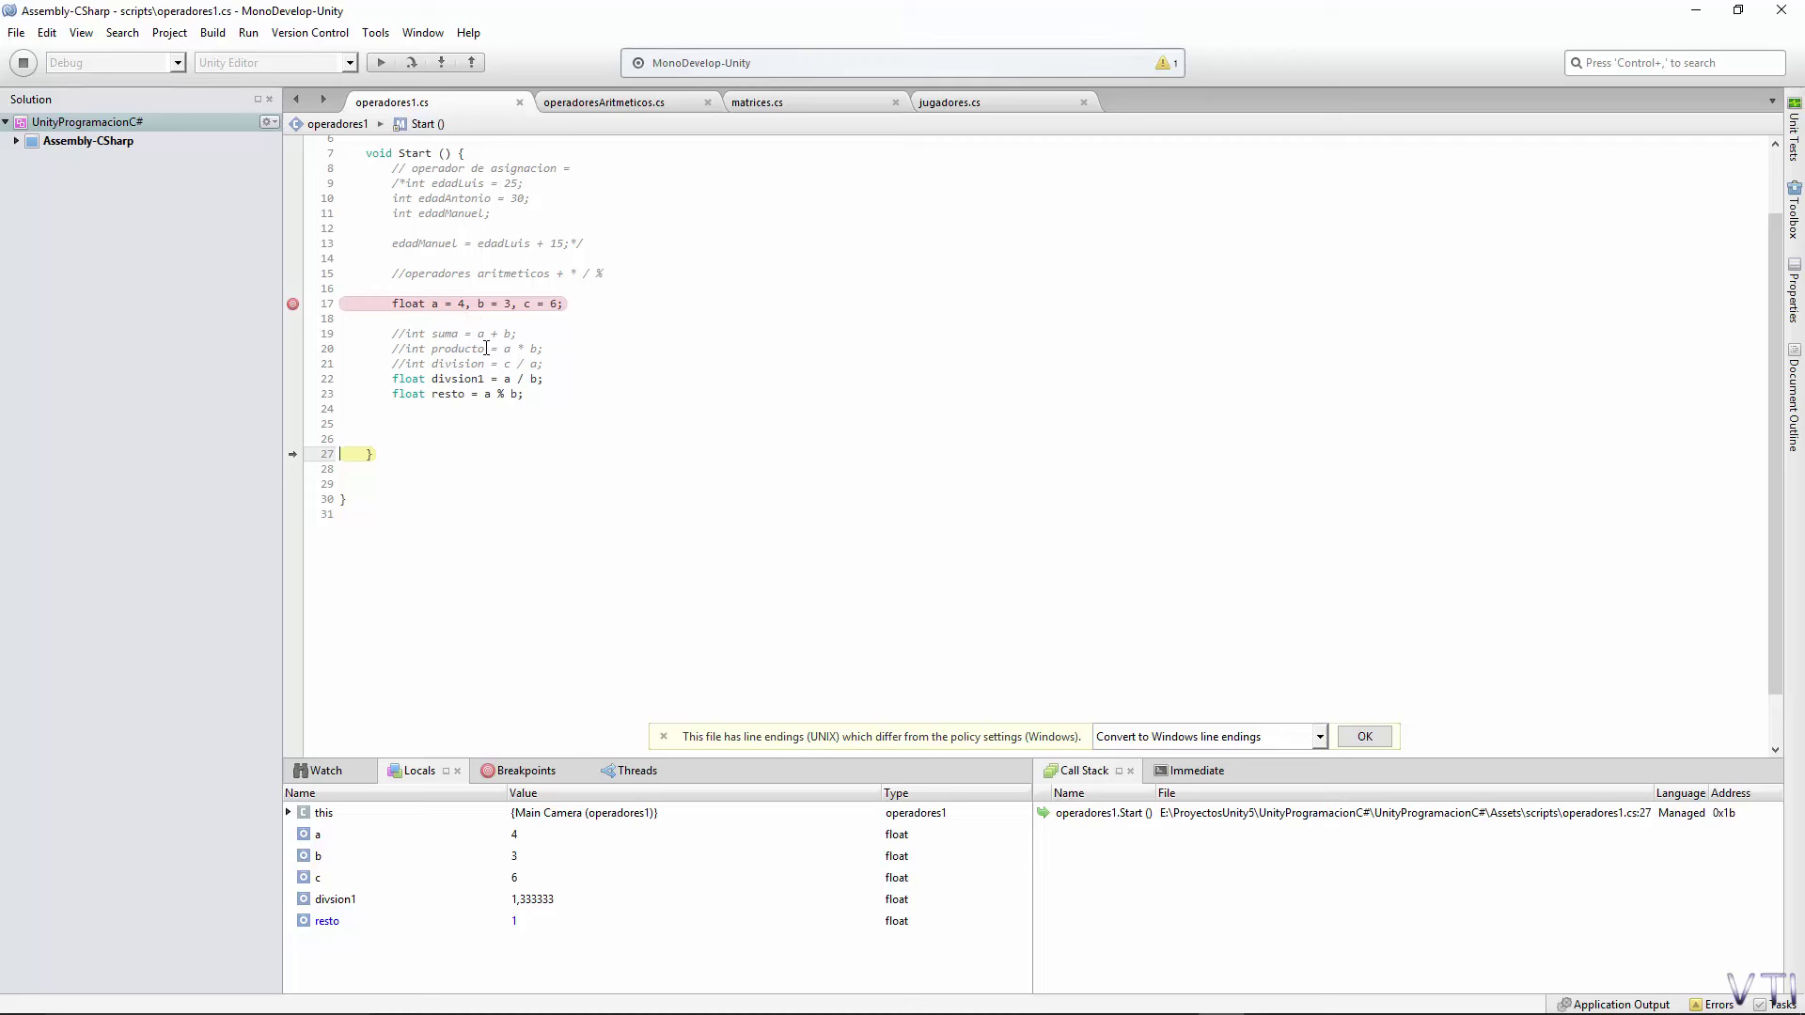
# Review the float declarations on lines 17 and 23, then remove the line-17 breakpoint.
pyautogui.click(460, 304)
pyautogui.click(513, 305)
pyautogui.click(425, 396)
pyautogui.moveTo(410, 392); pyautogui.dragTo(399, 393)
pyautogui.click(539, 395)
pyautogui.click(292, 303)
# Stop debugging and comment out the division and modulo lines 22–23 with //.
pyautogui.click(19, 62)
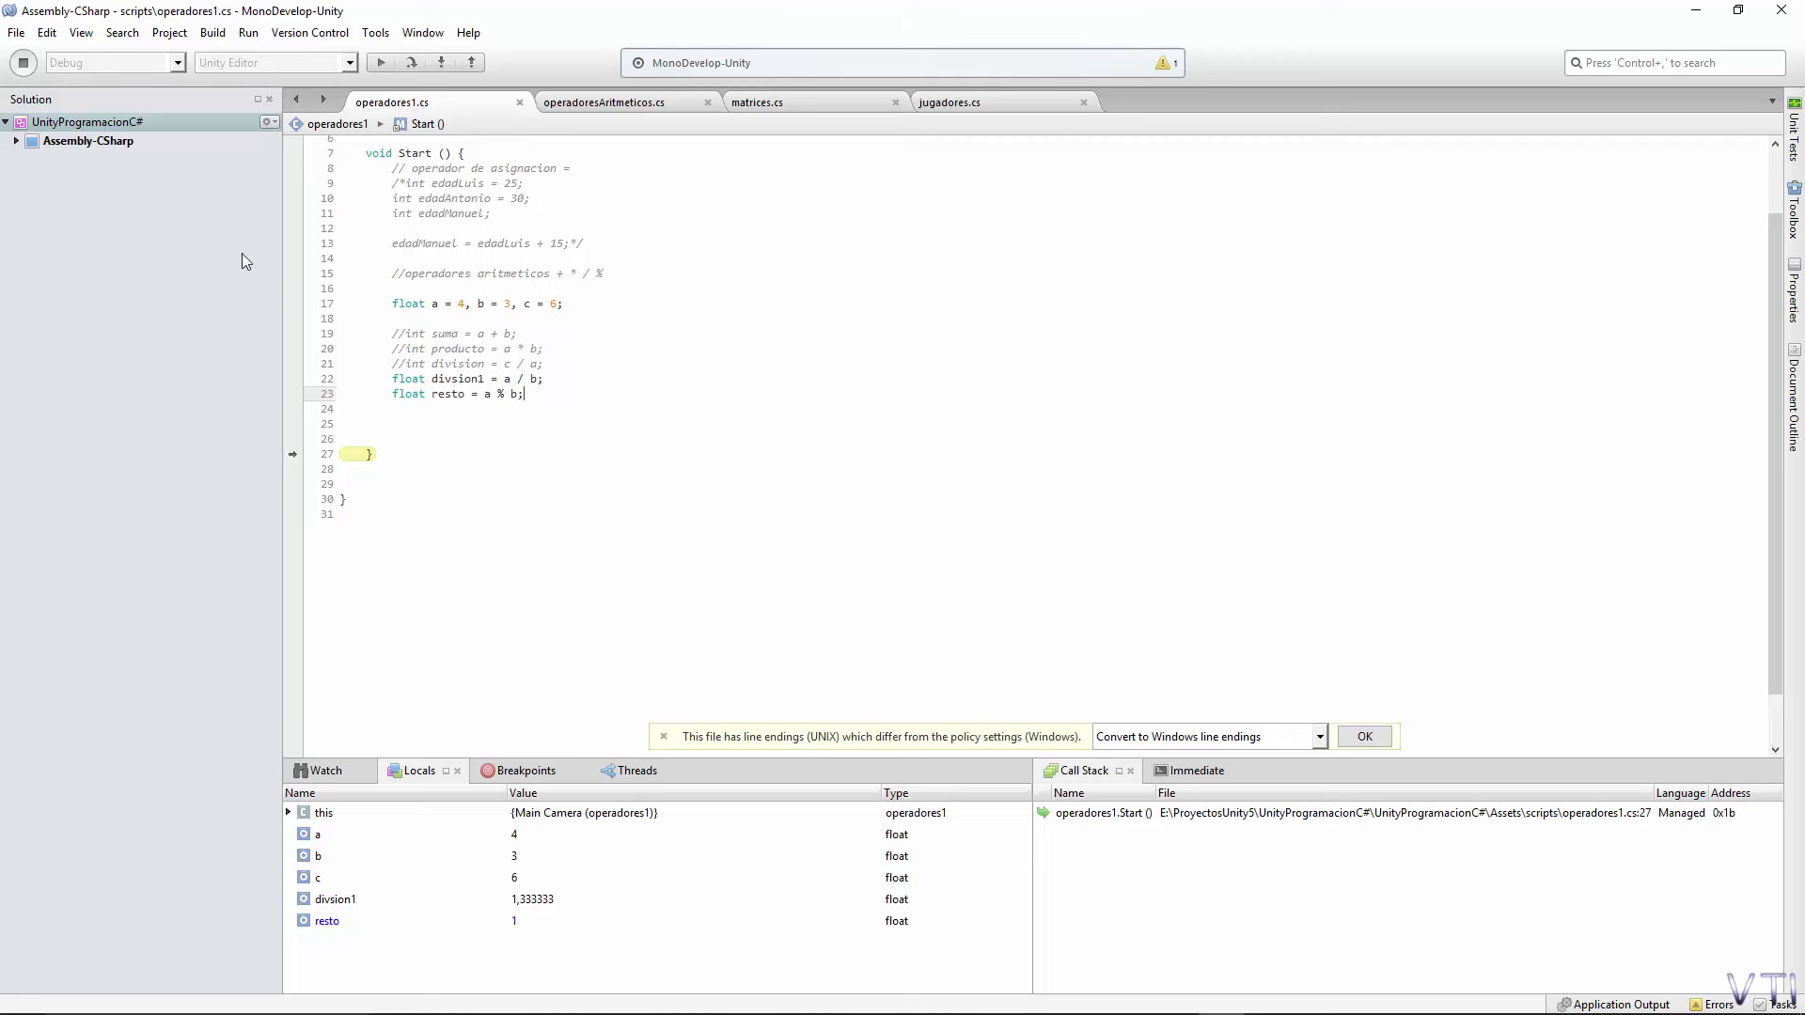
pyautogui.rightClick(293, 306)
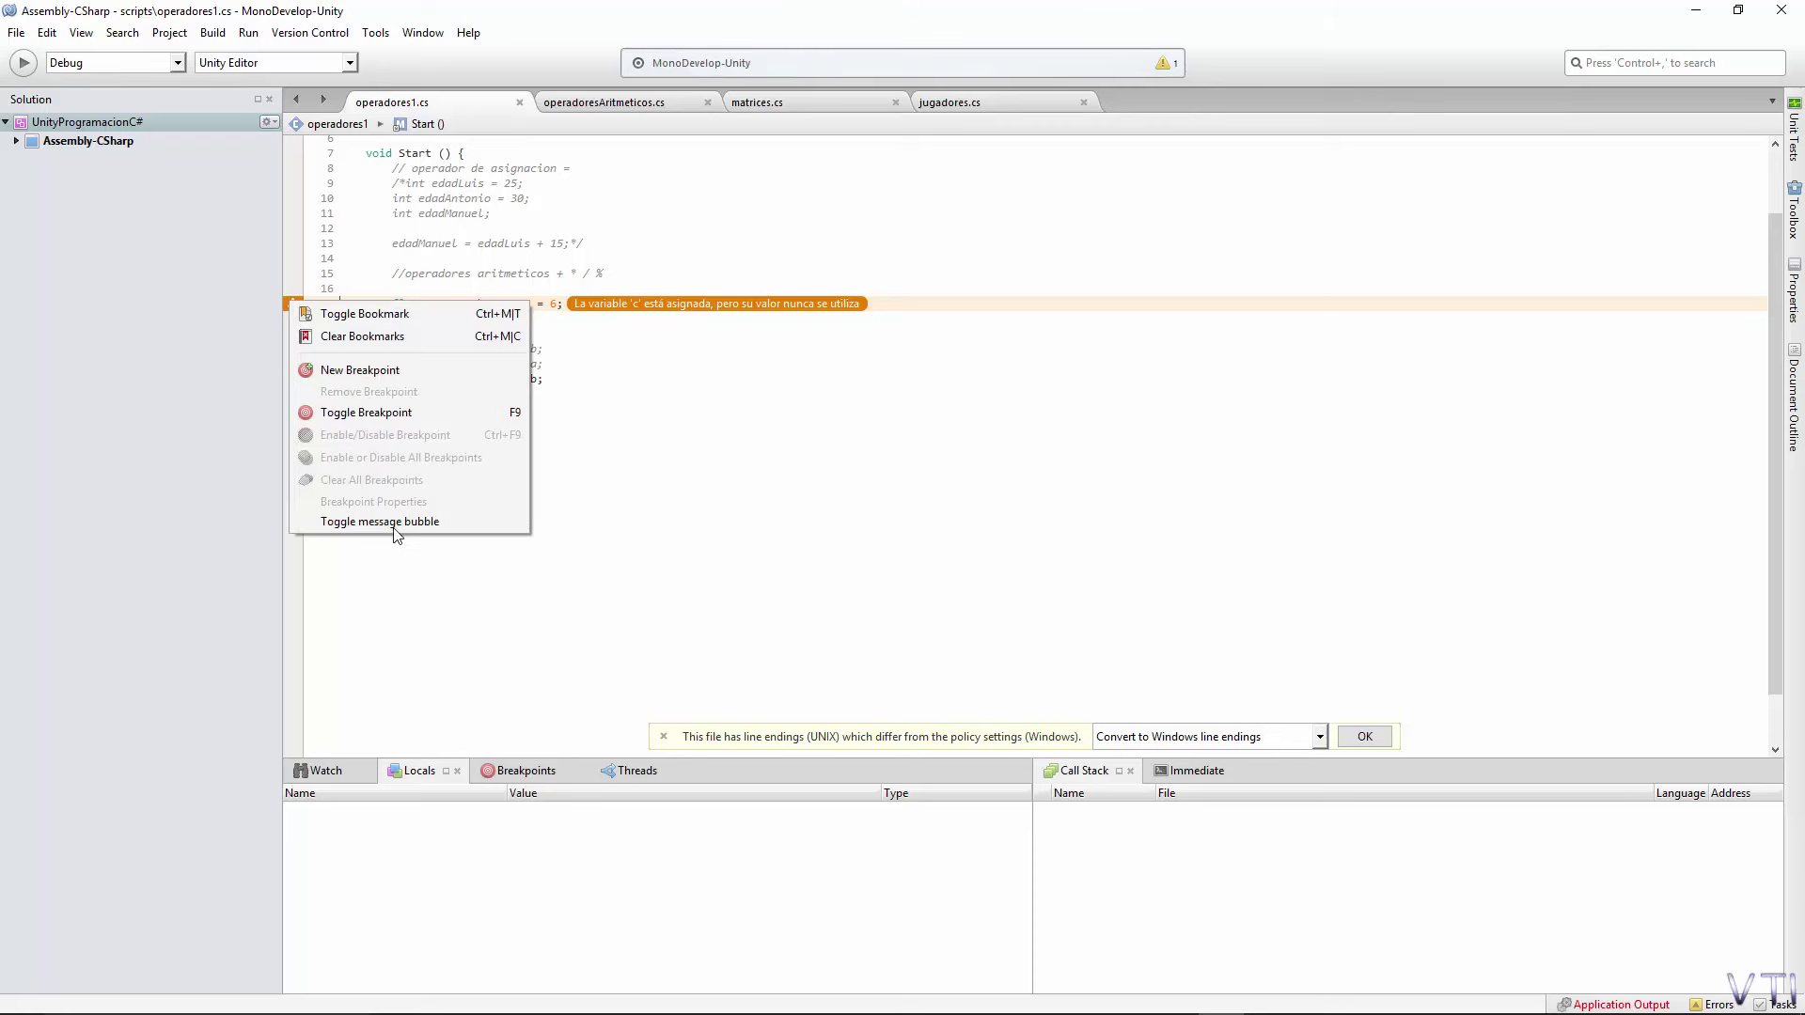
pyautogui.click(395, 522)
pyautogui.click(383, 378)
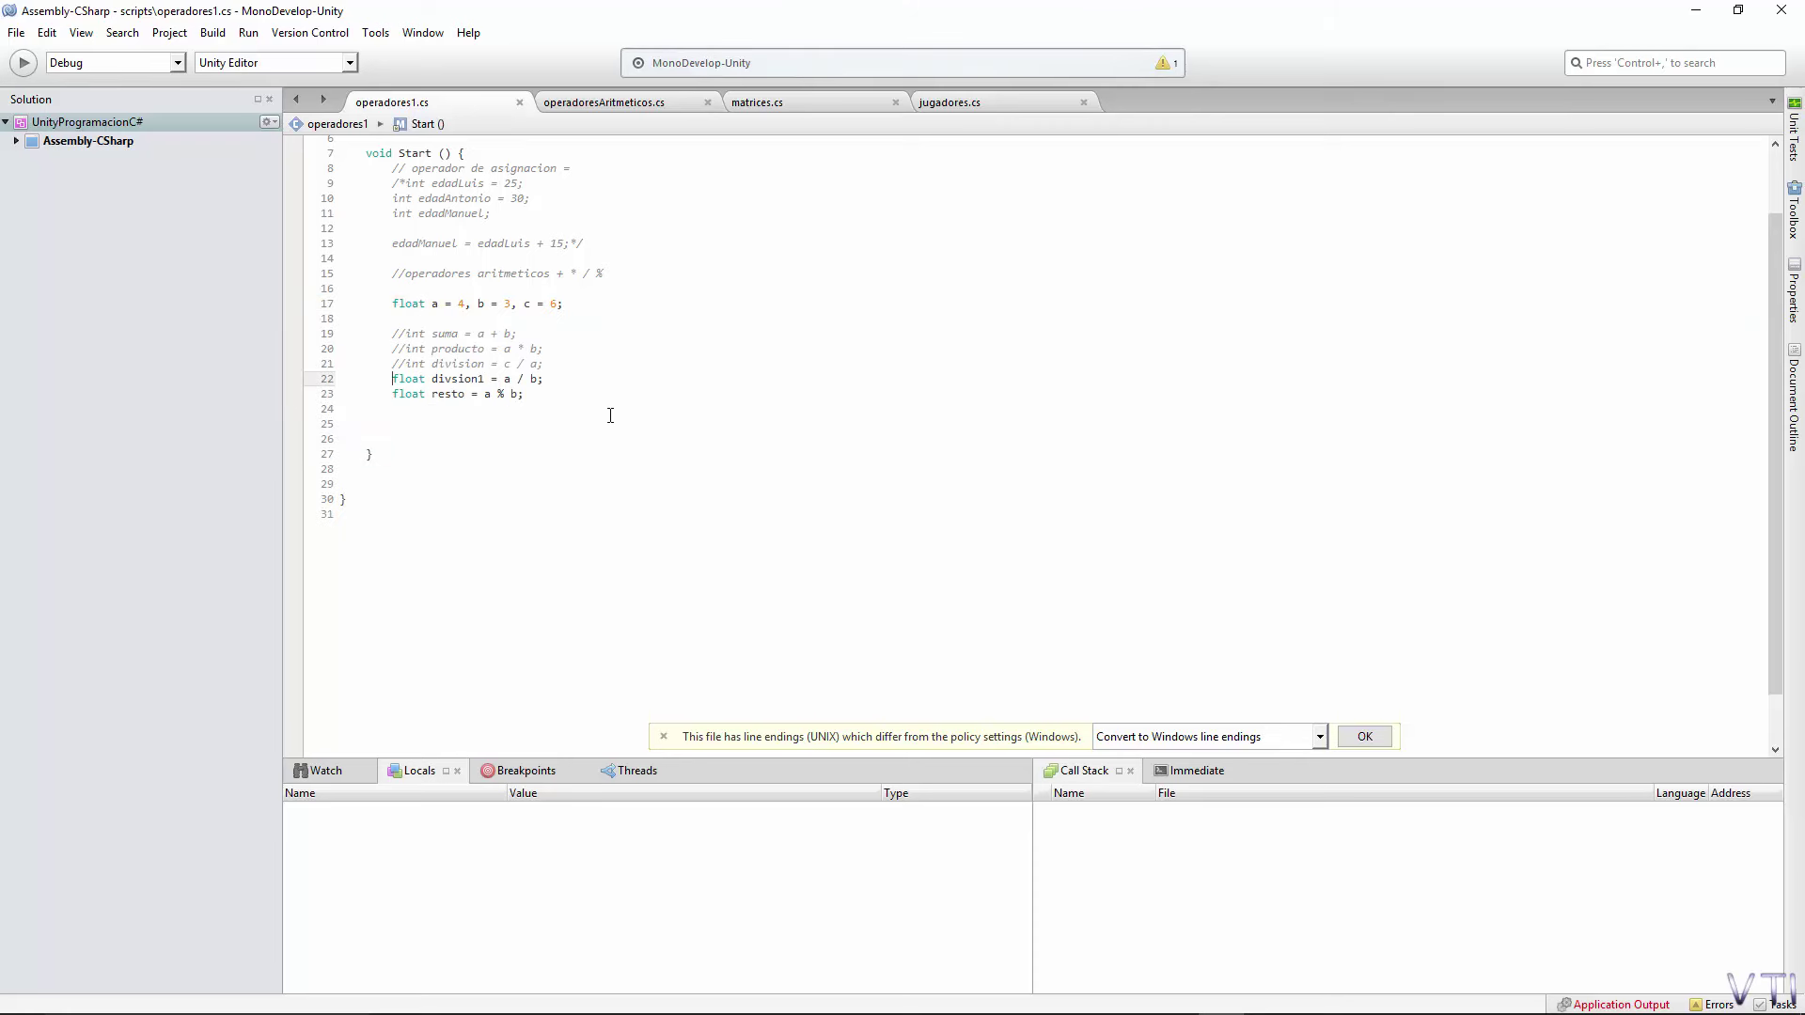
pyautogui.write('//')
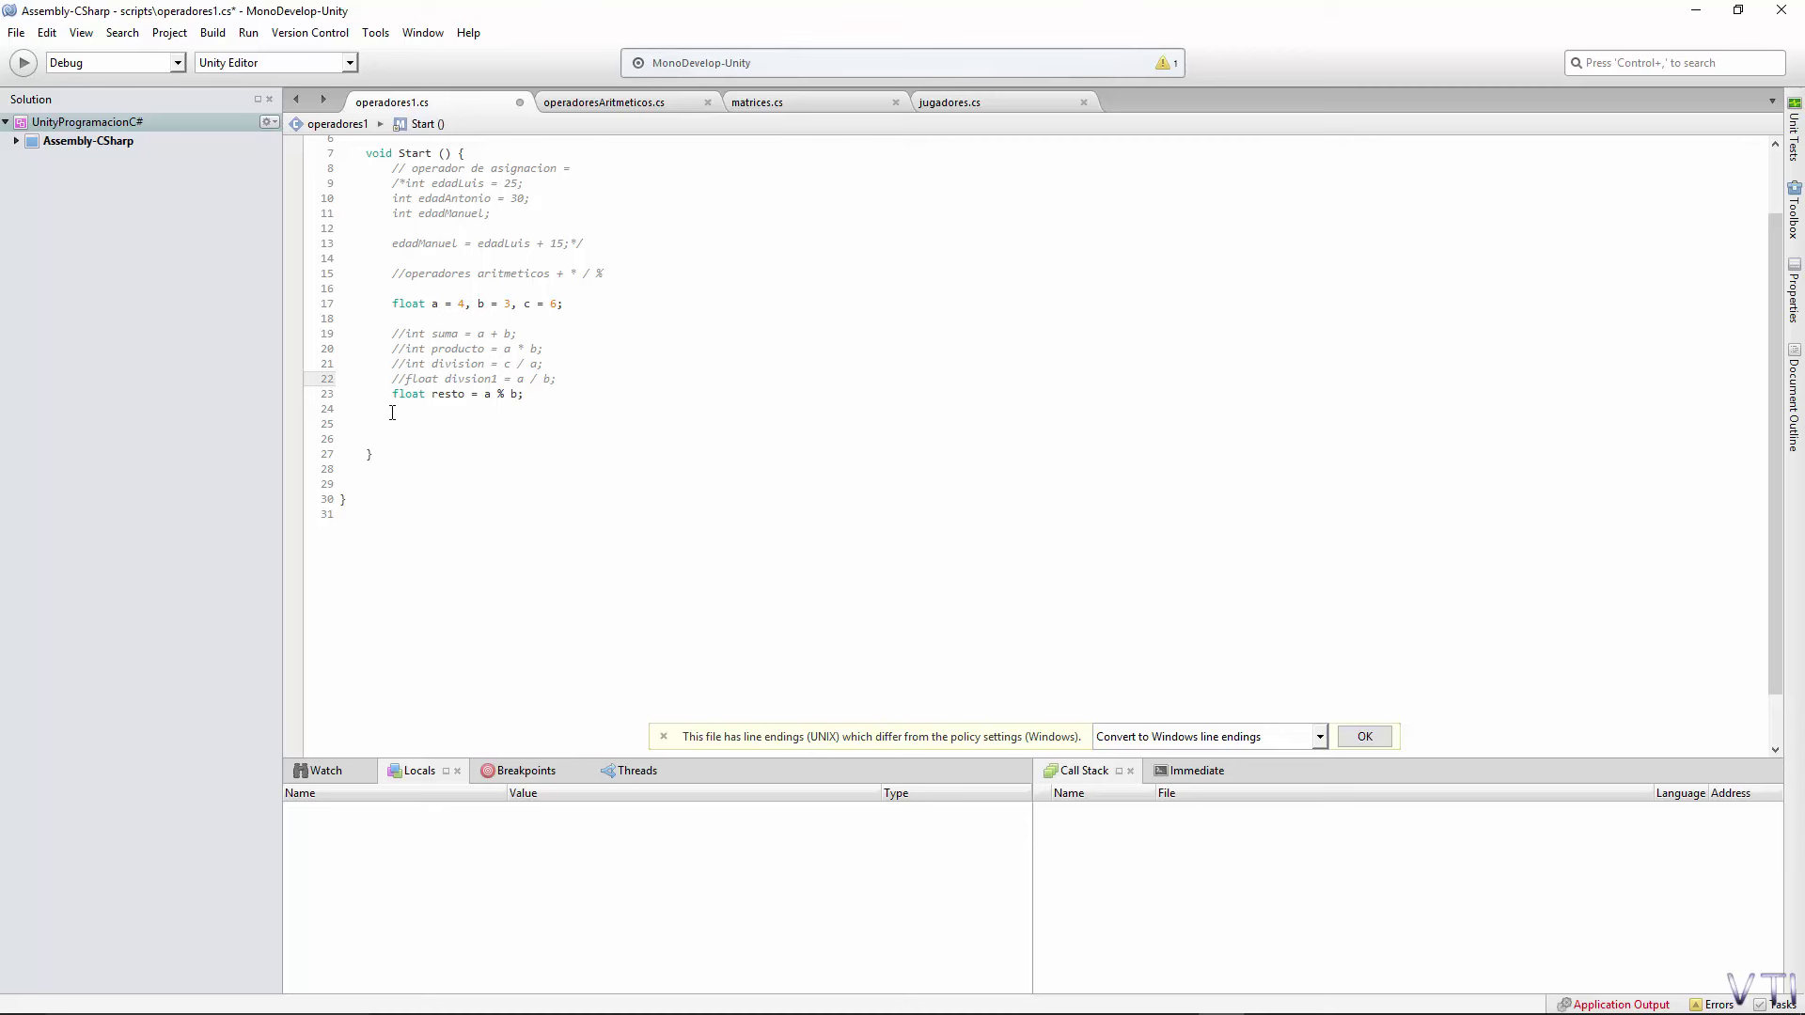
pyautogui.click(394, 395)
pyautogui.write('//')
# Declare string mensaje1 = "hola "; below the modulo line.
pyautogui.click(581, 393)
pyautogui.press('Return')
pyautogui.press('Return')
pyautogui.write('string')
pyautogui.write(' men')
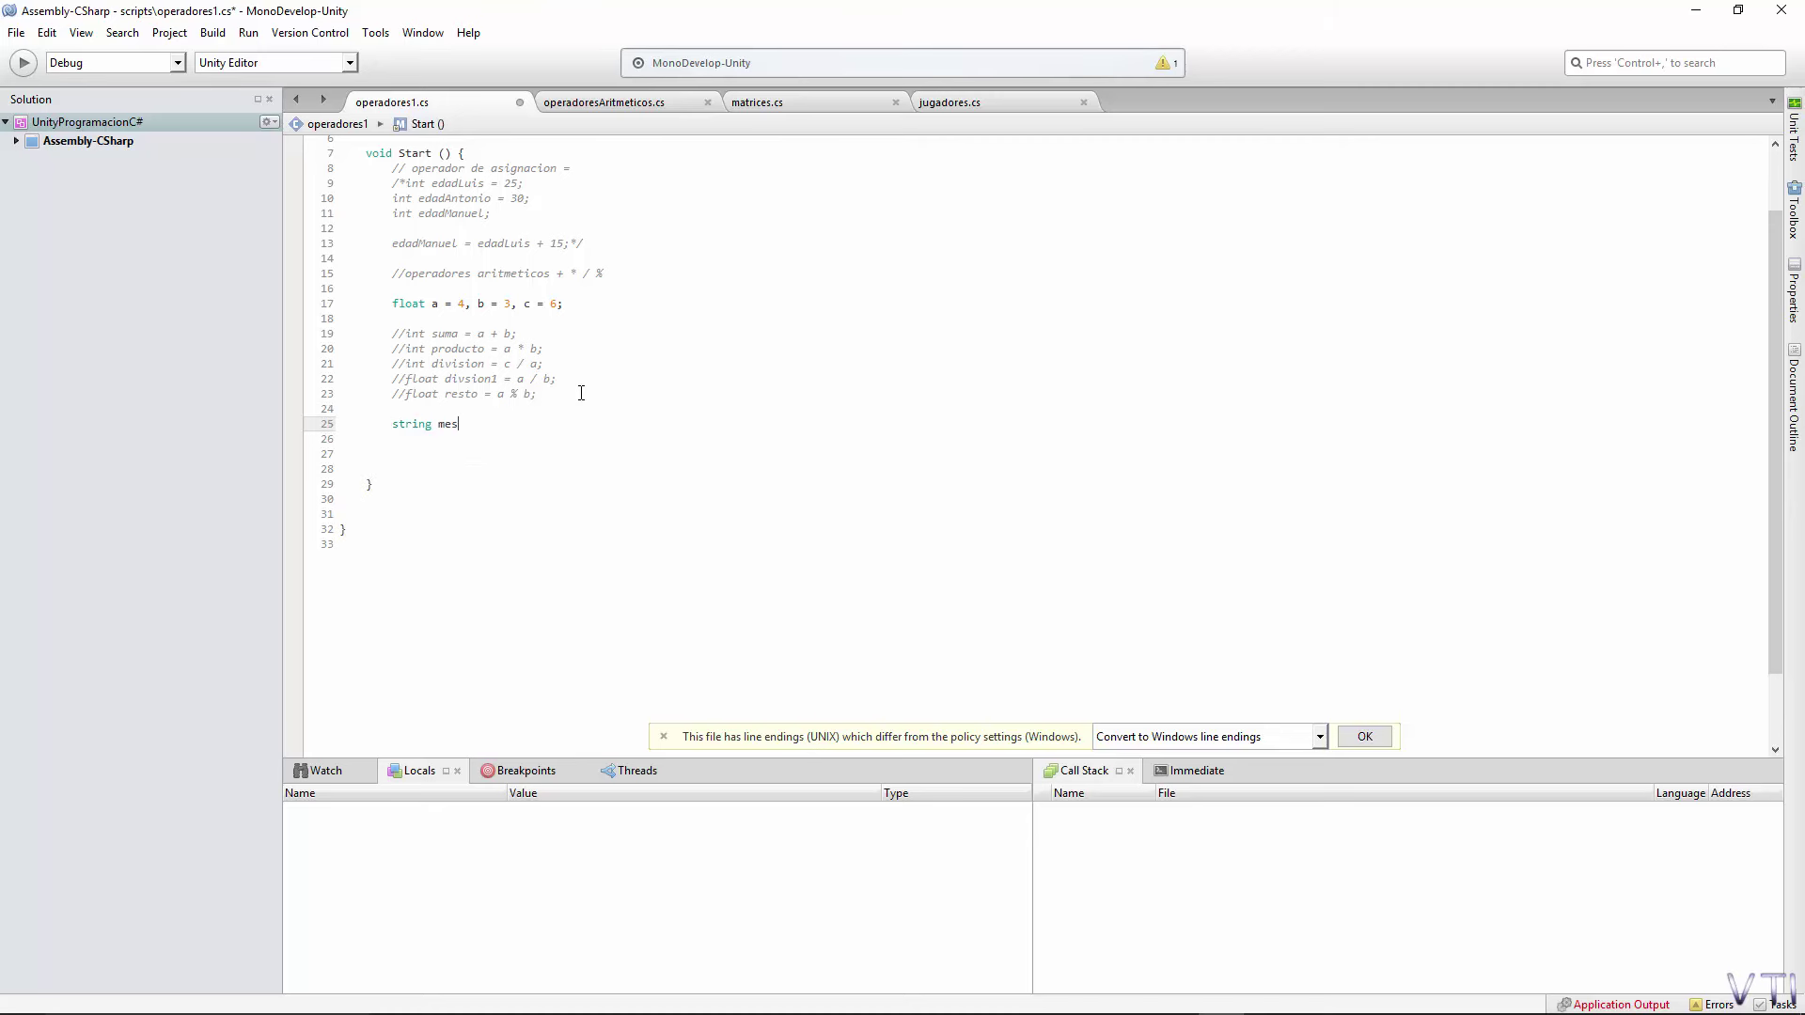
pyautogui.write('saj')
pyautogui.press('BackSpace')
pyautogui.press('BackSpace')
pyautogui.press('BackSpace')
pyautogui.press('BackSpace')
pyautogui.write('n')
pyautogui.write('saje 1 = "')
pyautogui.write('h')
pyautogui.write('ola "')
pyautogui.write(';')
pyautogui.press('Return')
# Add string mensaje2 with " mundo" and fix the stray space in mensaje1.
pyautogui.write('stri')
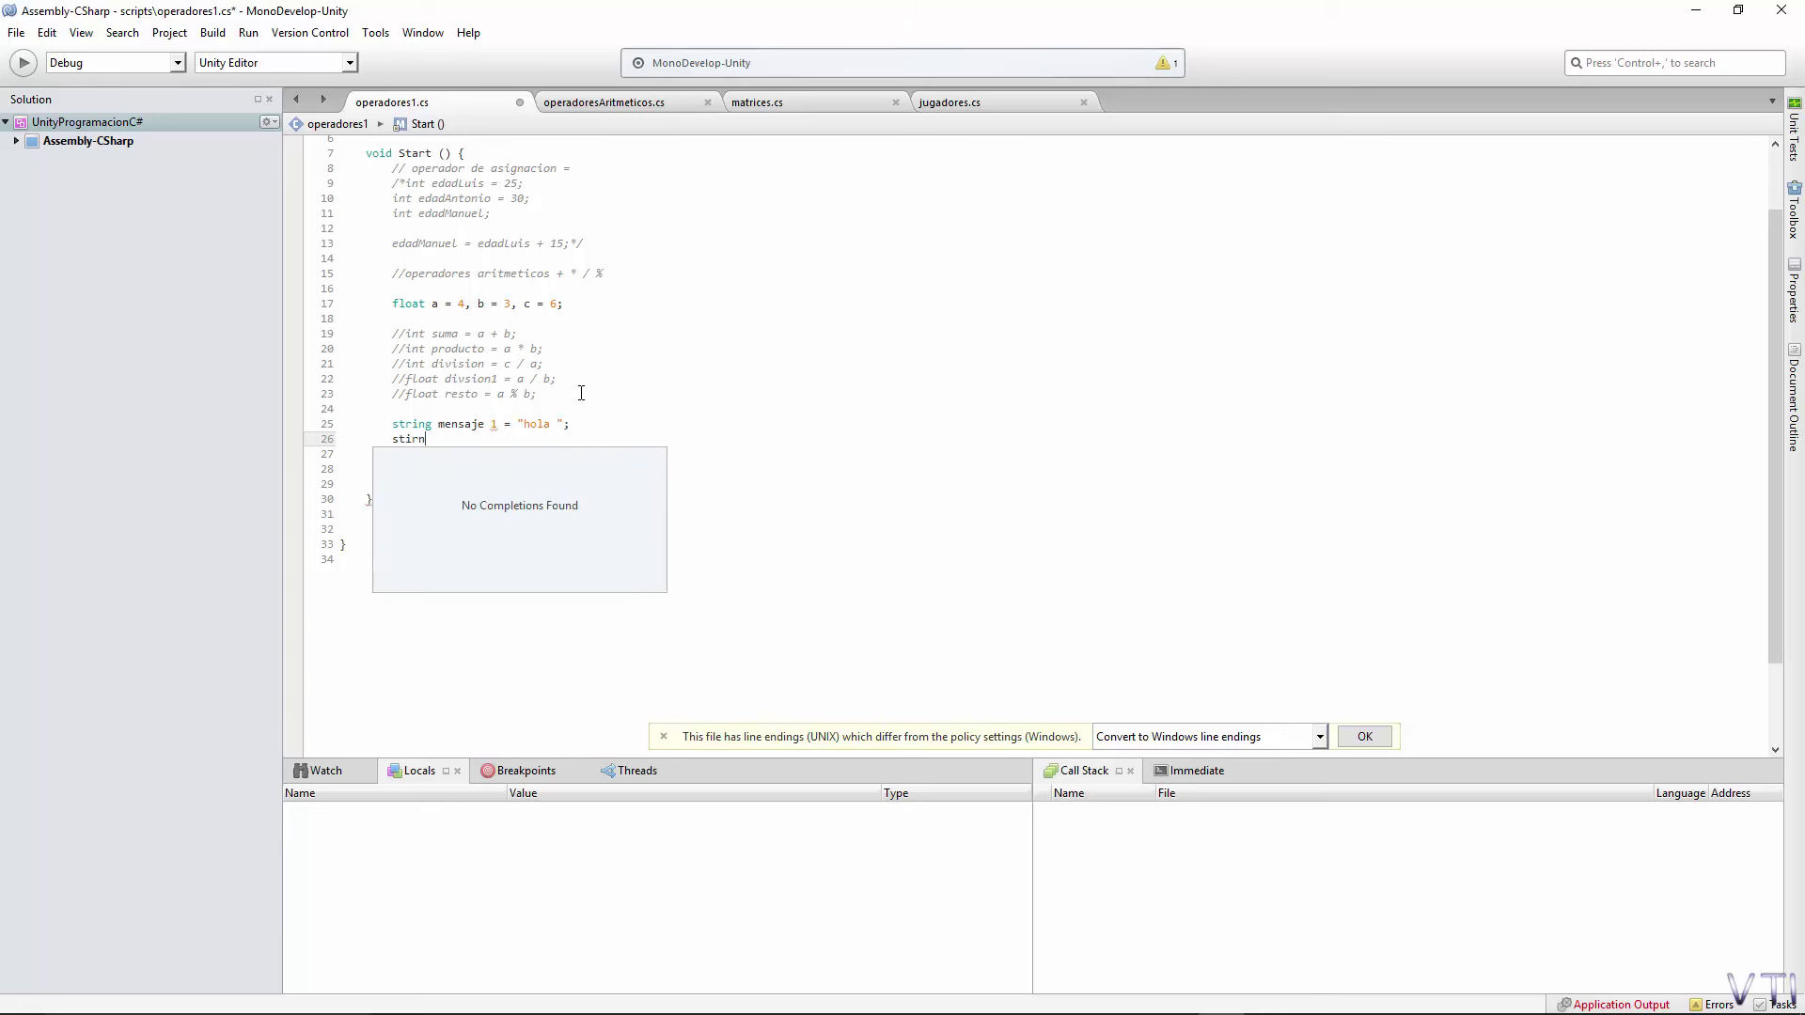
pyautogui.write('ng me')
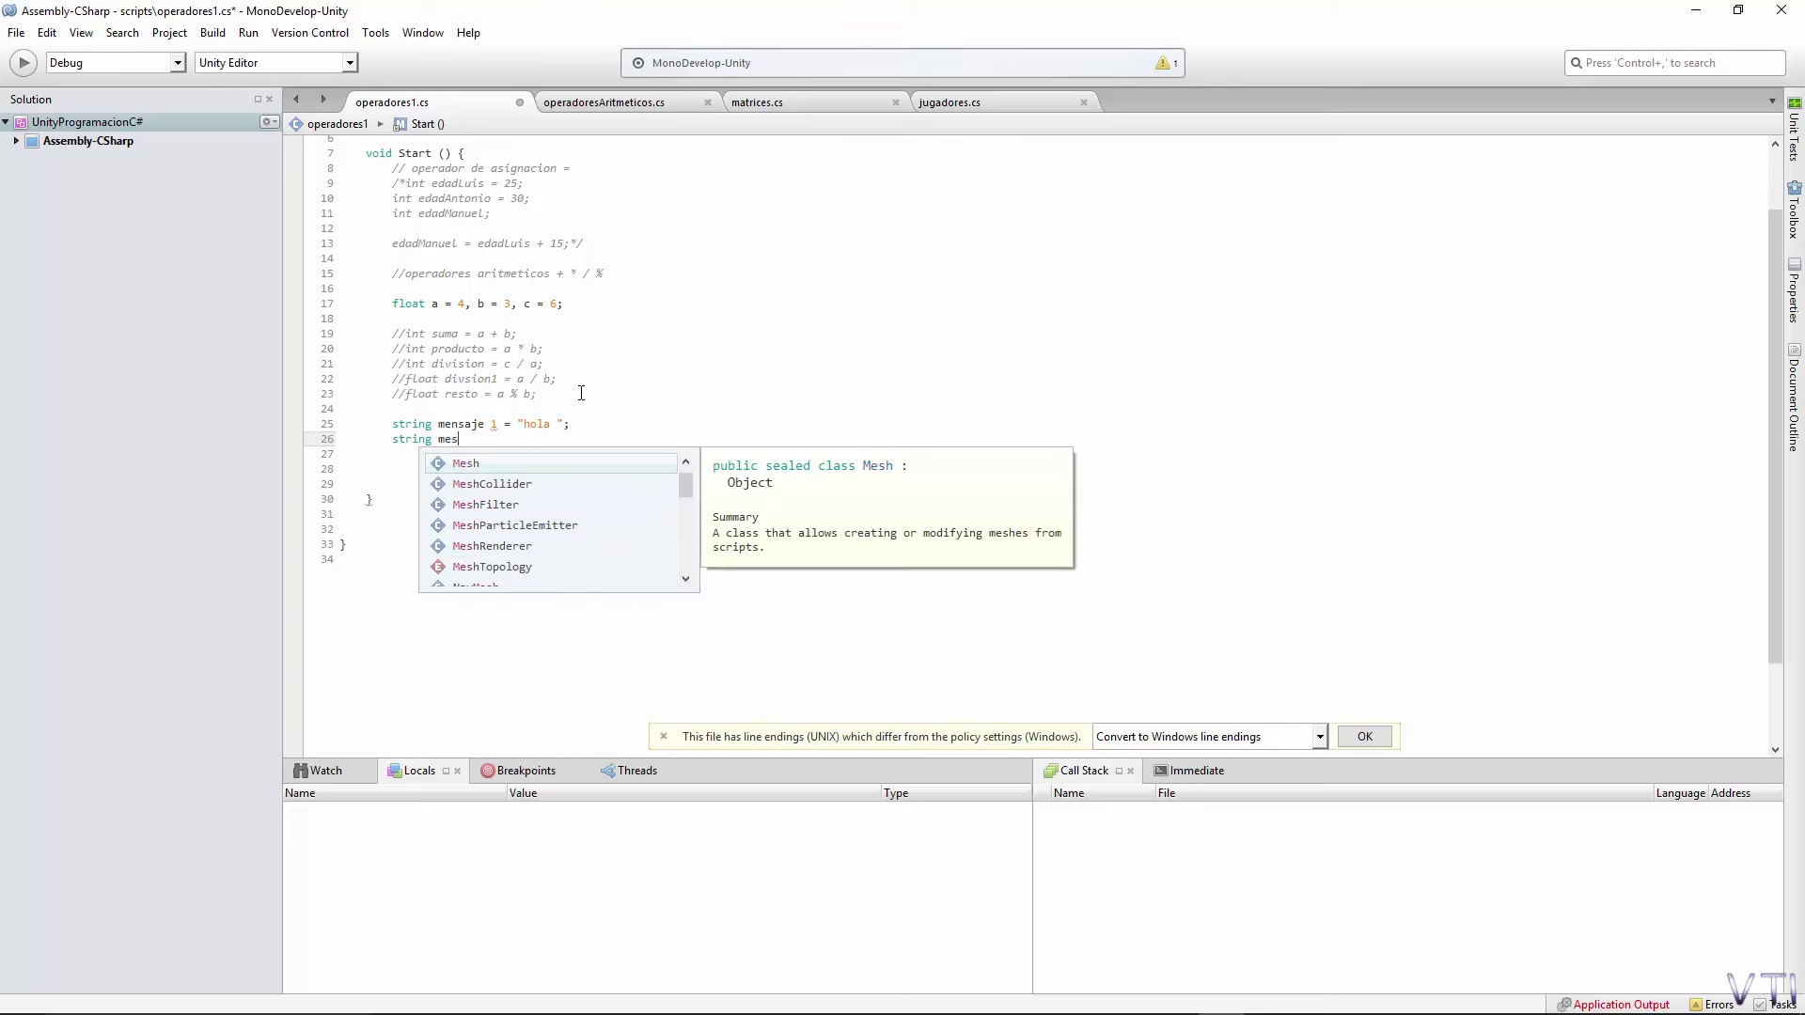
pyautogui.write('nsaje')
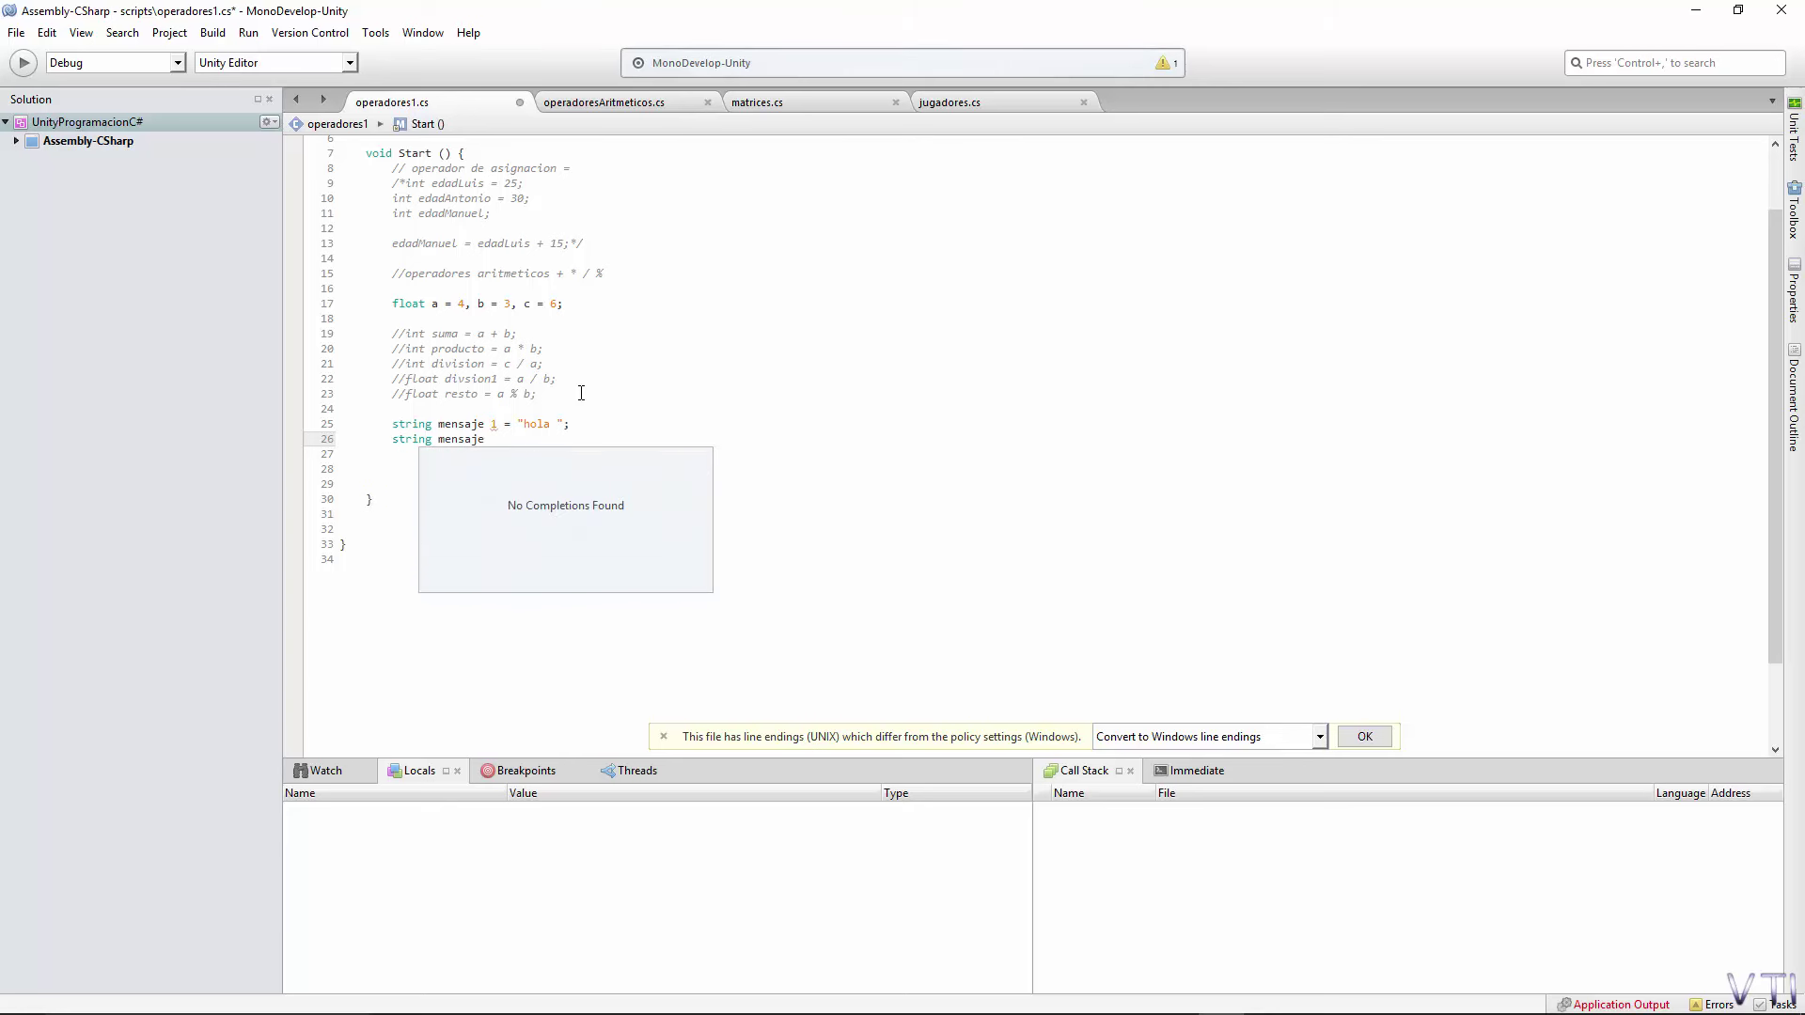
pyautogui.write('2')
pyautogui.click(493, 420)
pyautogui.press('BackSpace')
pyautogui.click(518, 434)
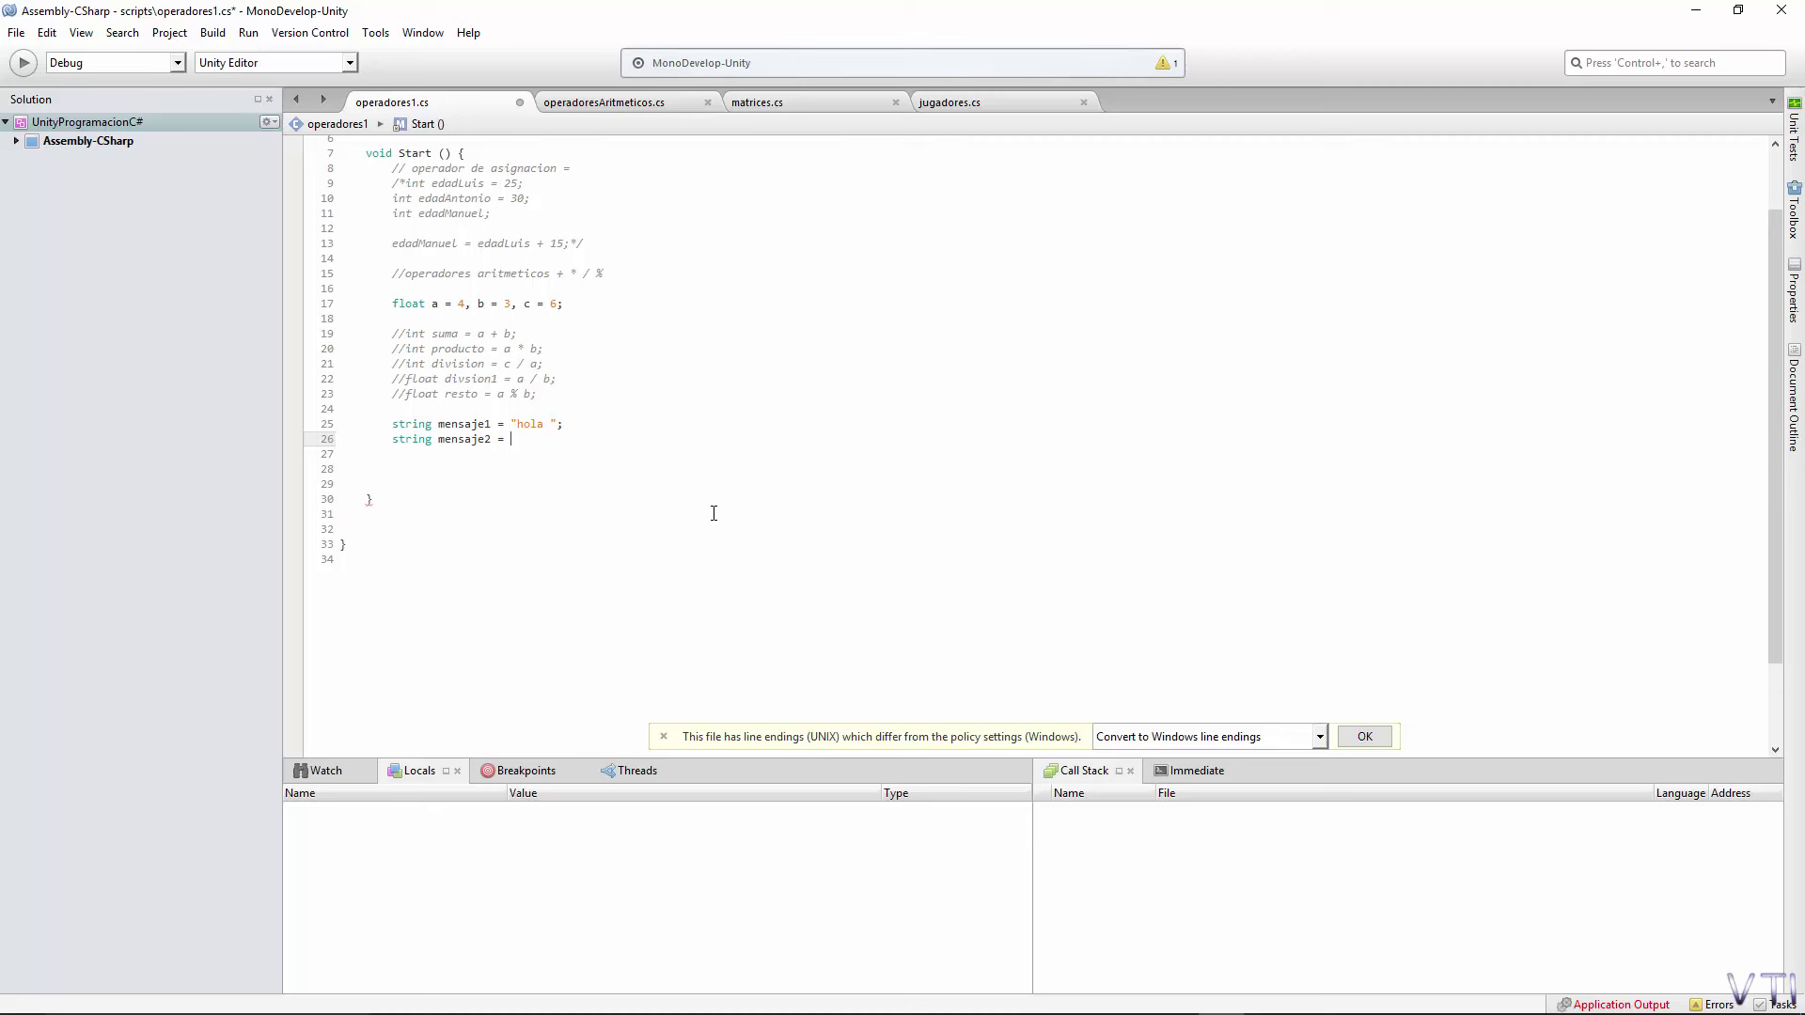
pyautogui.write('m')
pyautogui.write('undo";')
# Declare string mimensaje = mensaje1 + mensaje2, picking mensaje2 from autocomplete.
pyautogui.press('Return')
pyautogui.press('Return')
pyautogui.write('string ')
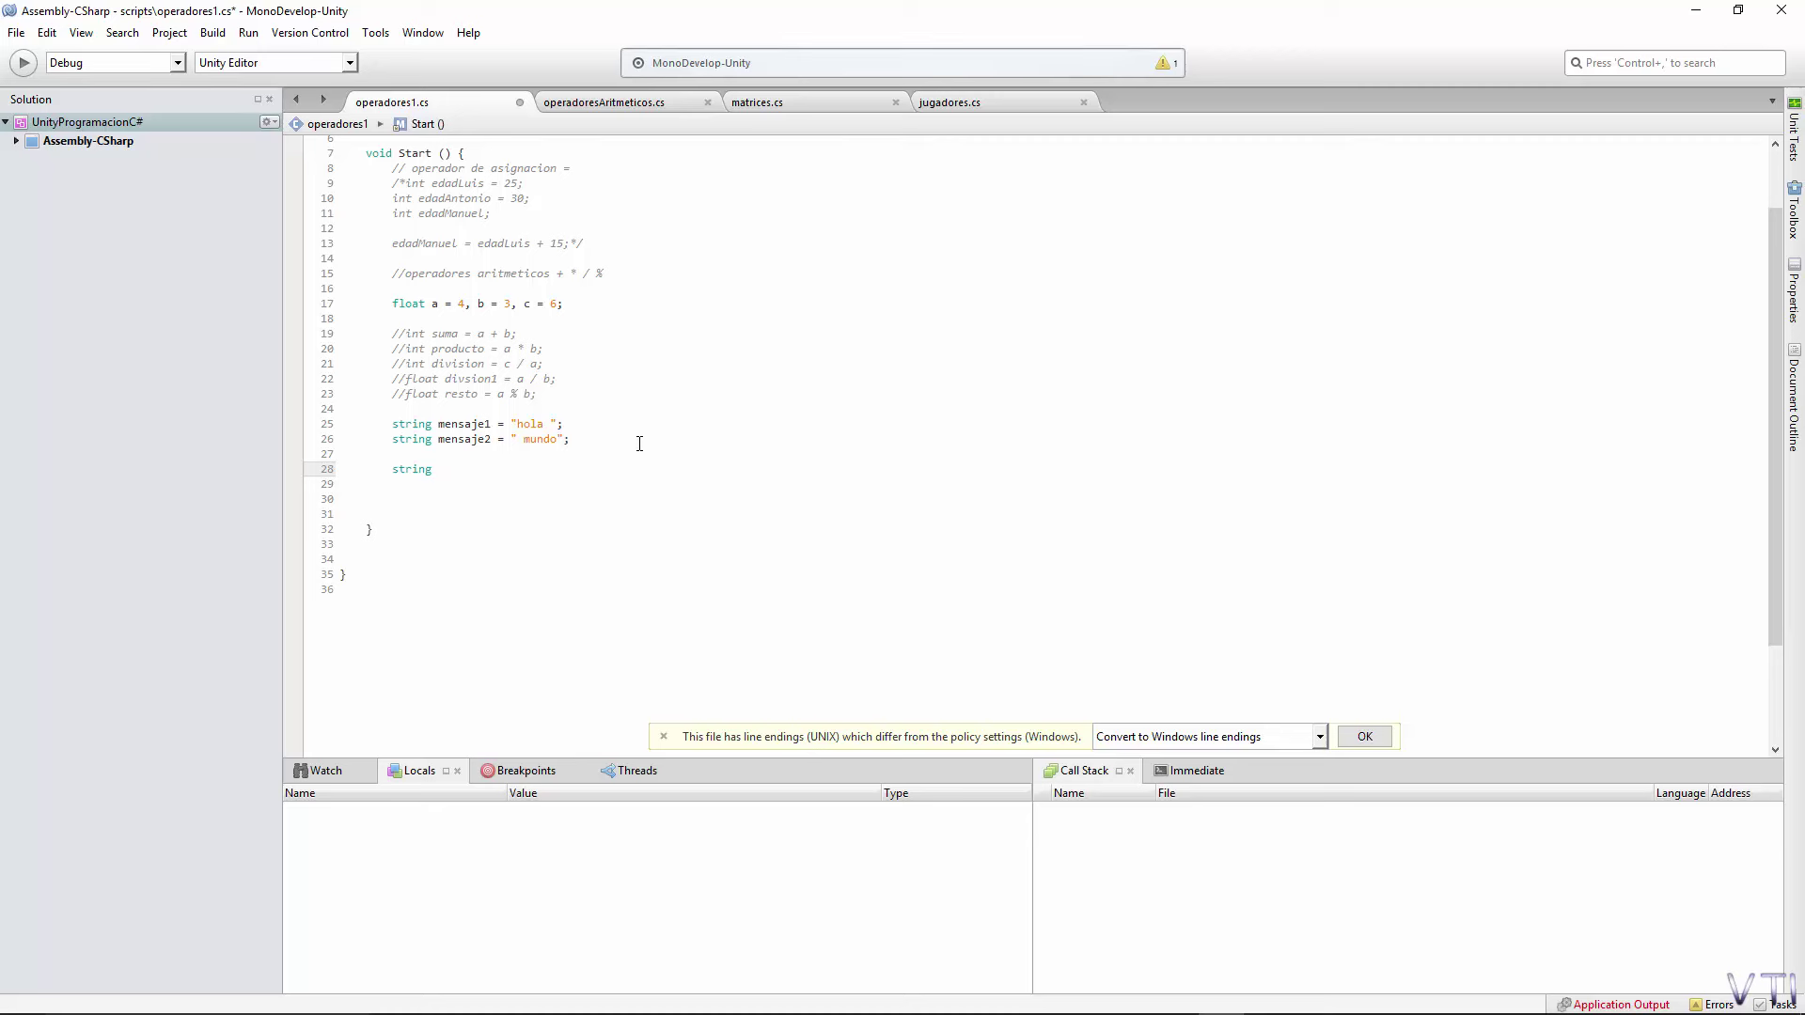
pyautogui.write('mimensaje = ')
pyautogui.write('mensaje')
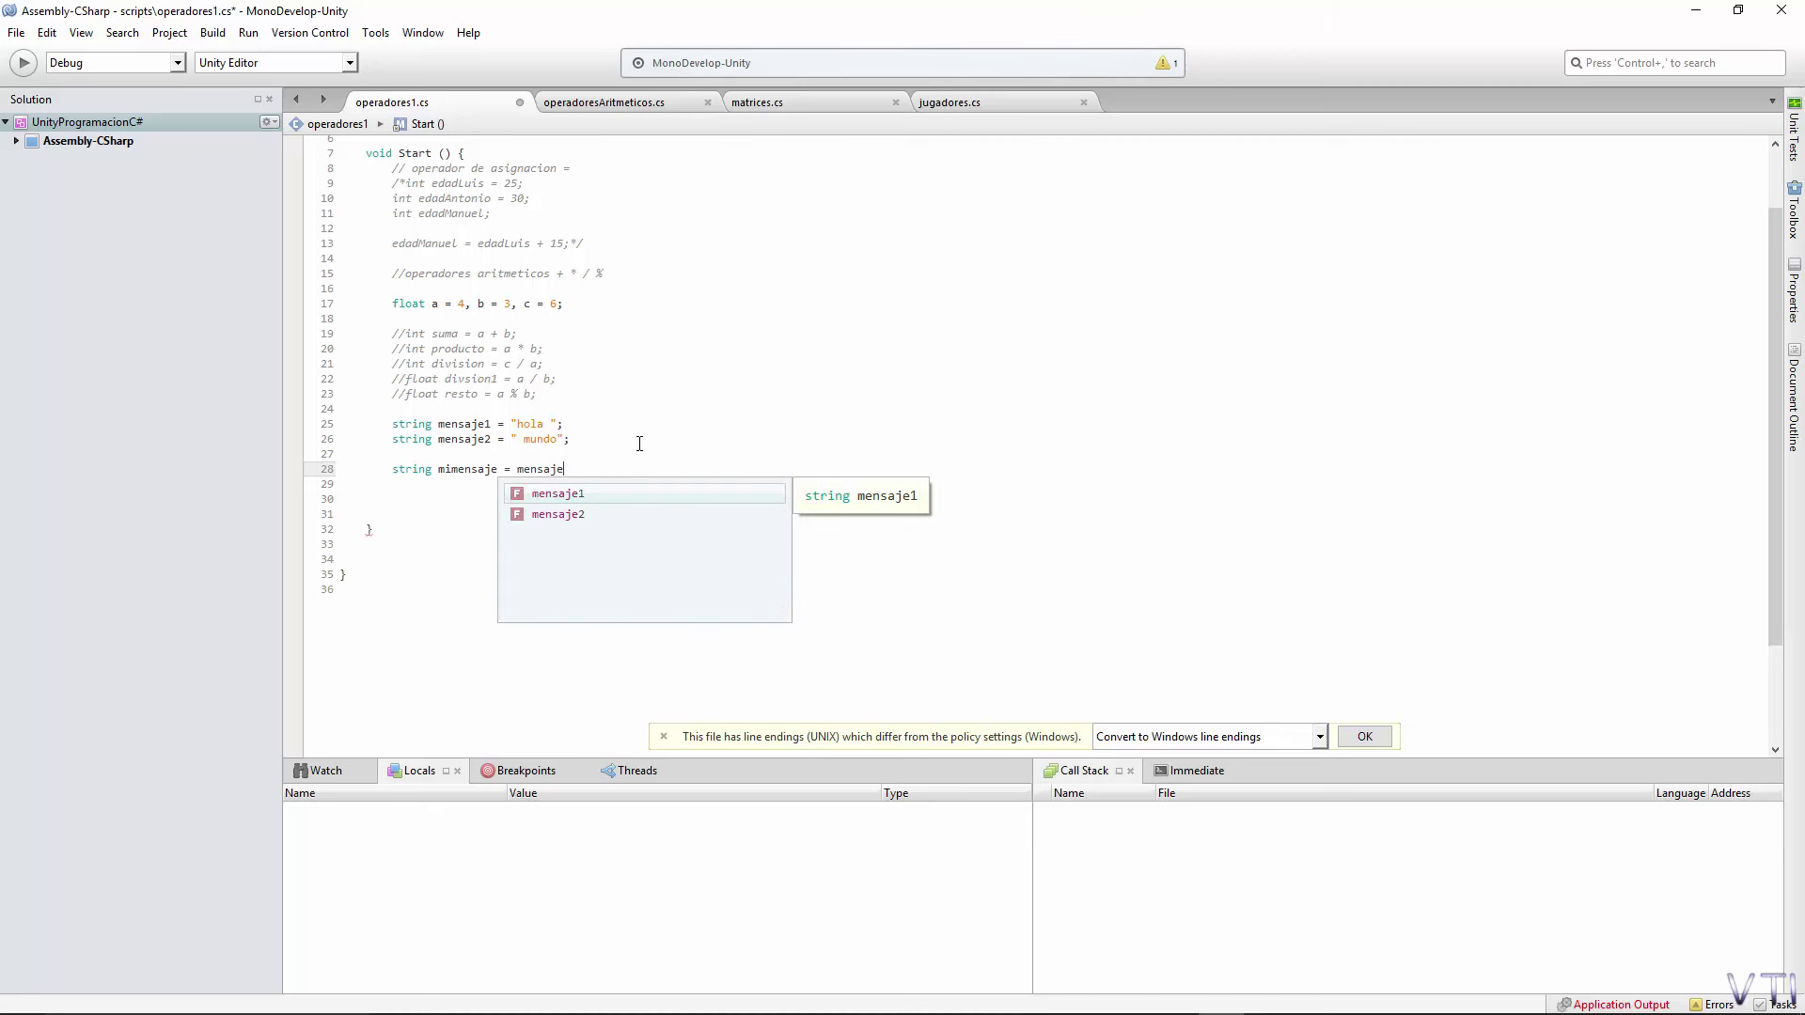
pyautogui.write('1 + ')
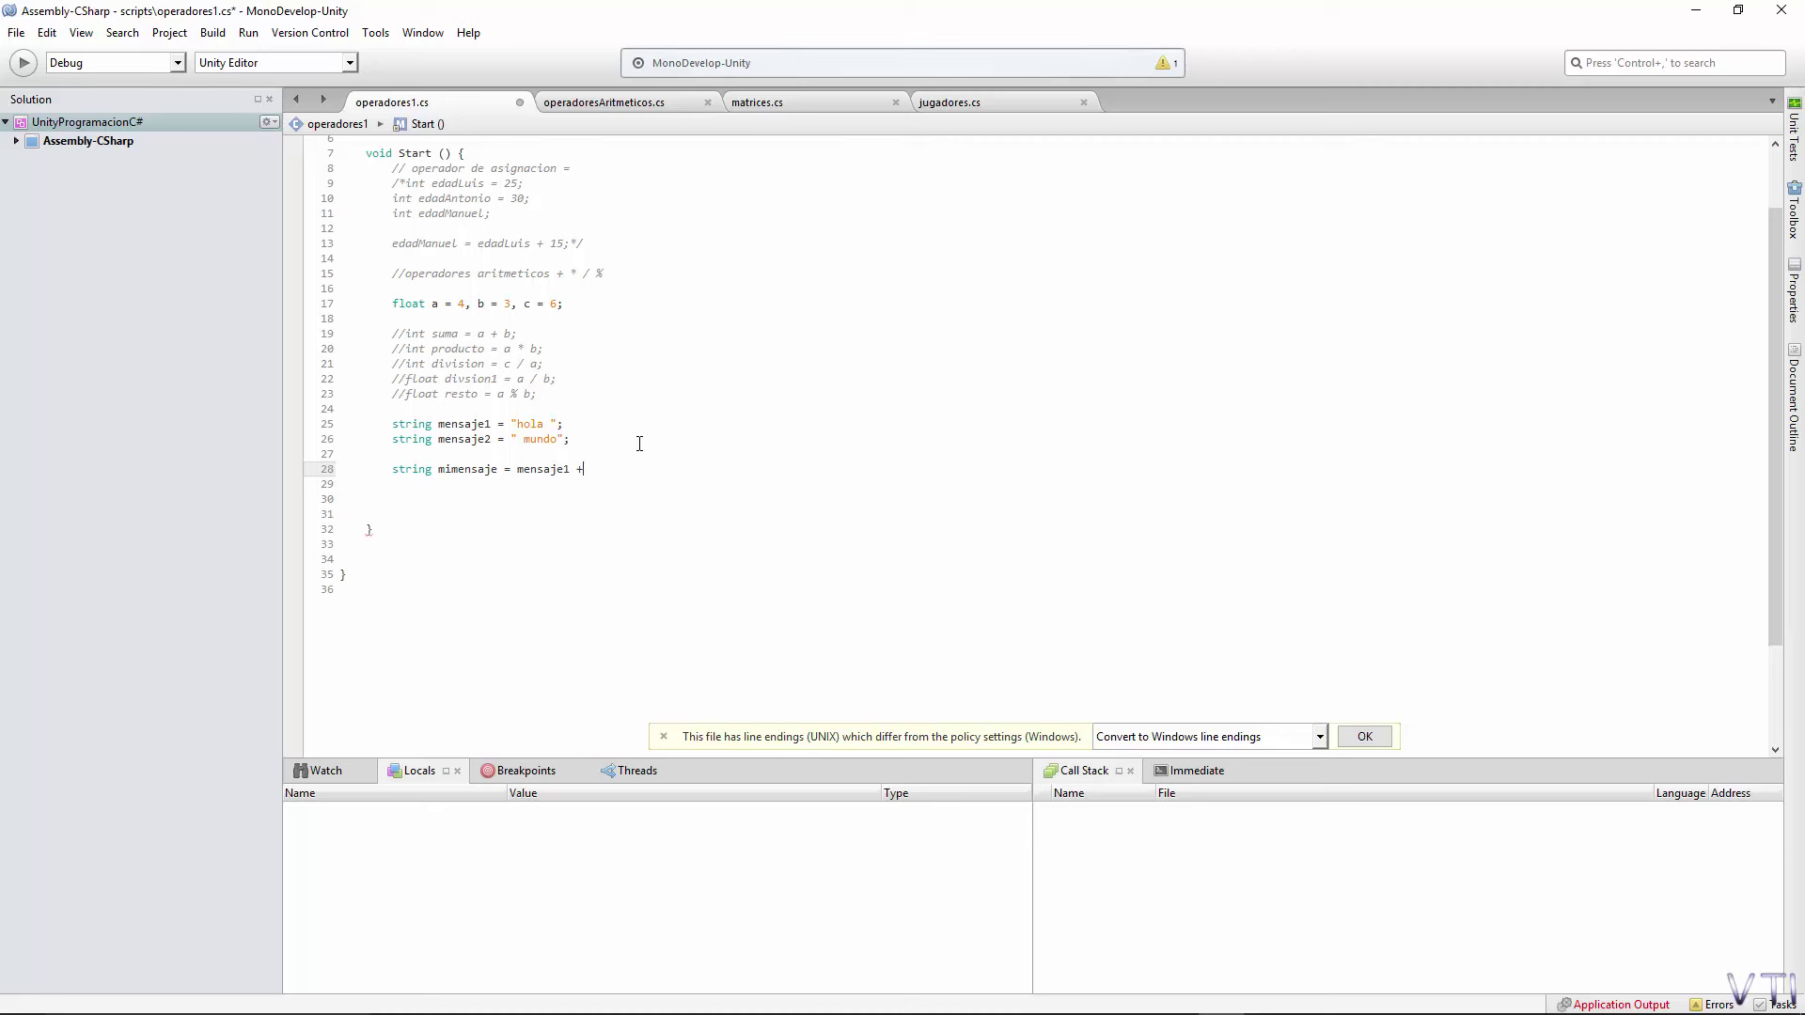
pyautogui.write('mensaj')
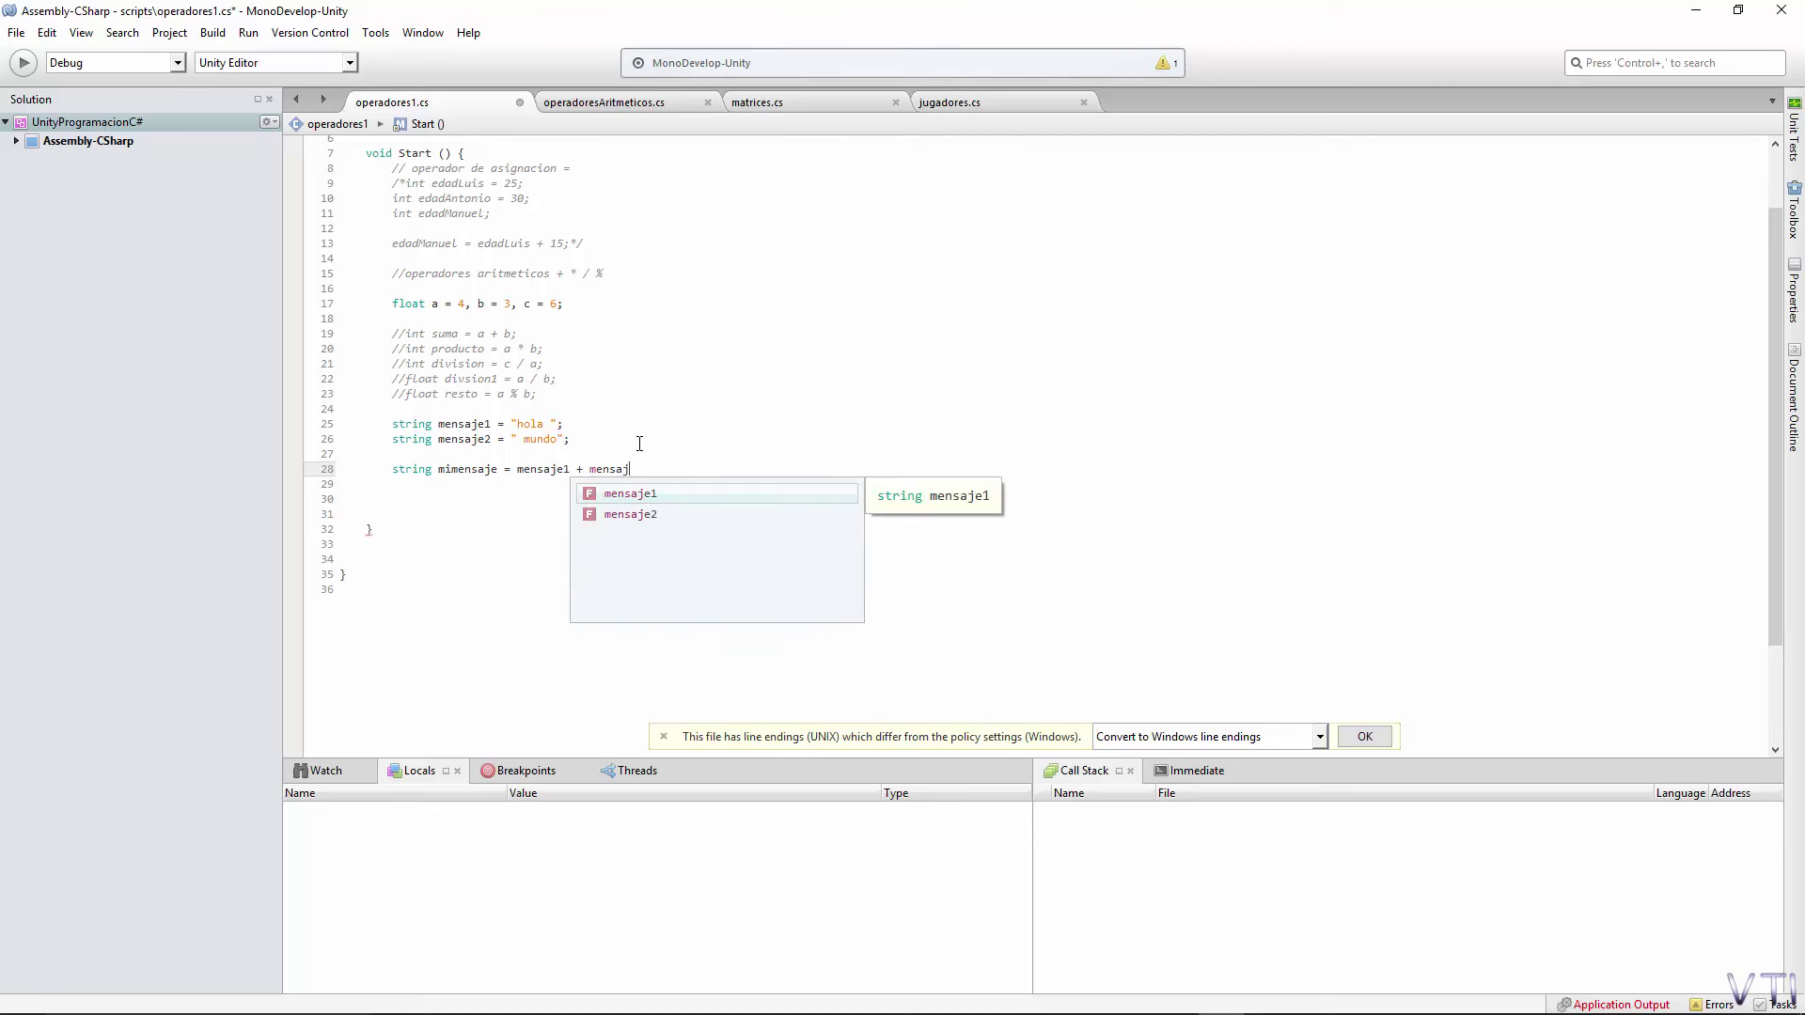
pyautogui.write('e')
pyautogui.press('Down')
pyautogui.press('Return')
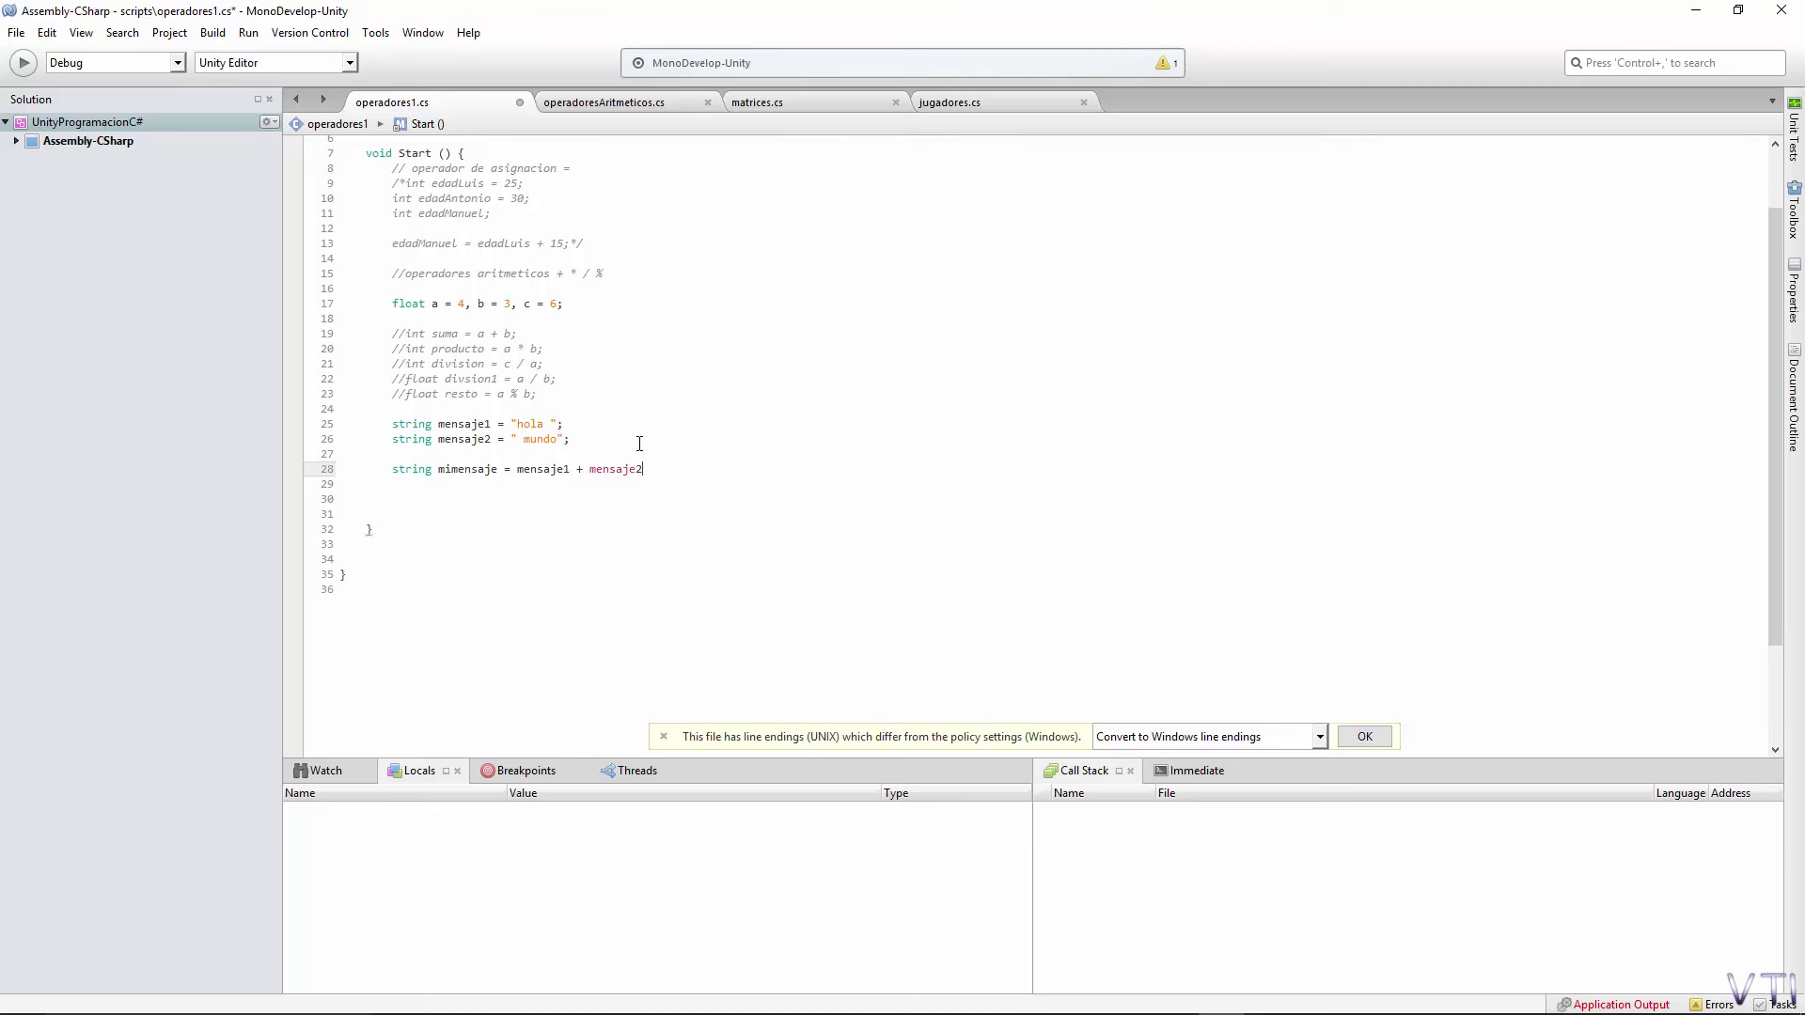
# Finish the mimensaje line with a semicolon and save the operadores1 script.
pyautogui.write(';')
pyautogui.moveTo(1424, 973)
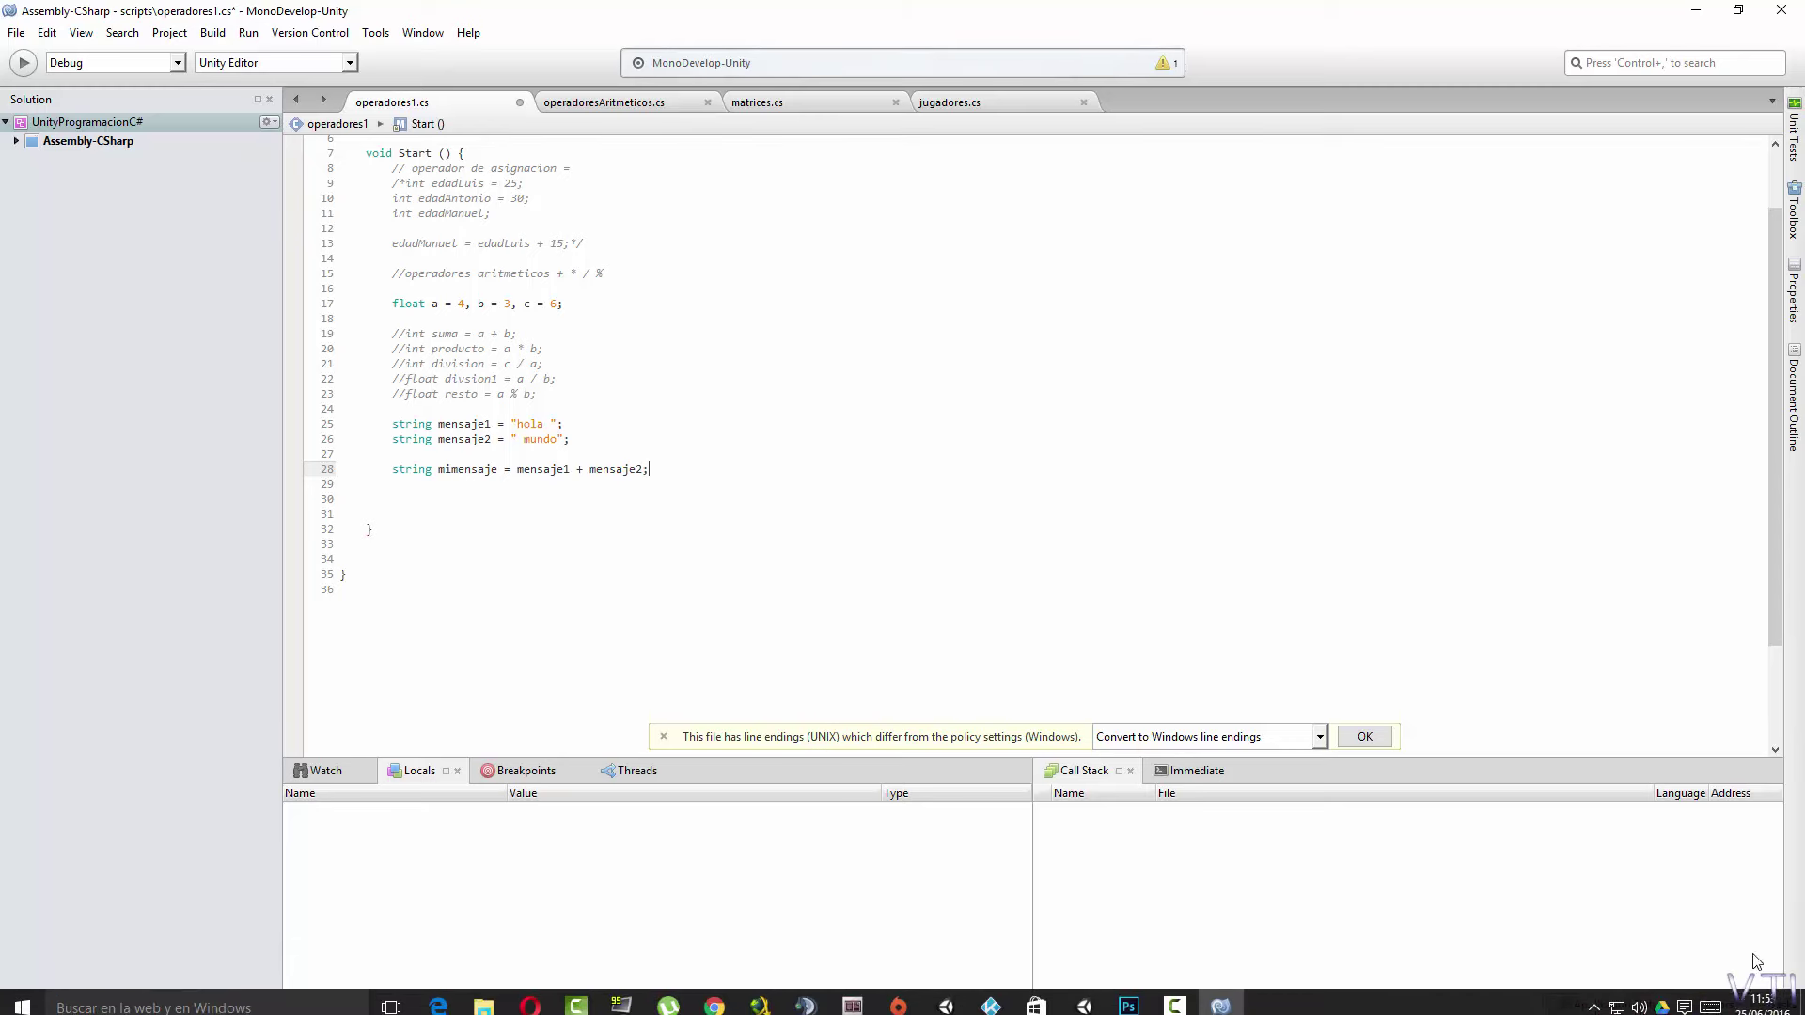
pyautogui.click(1084, 997)
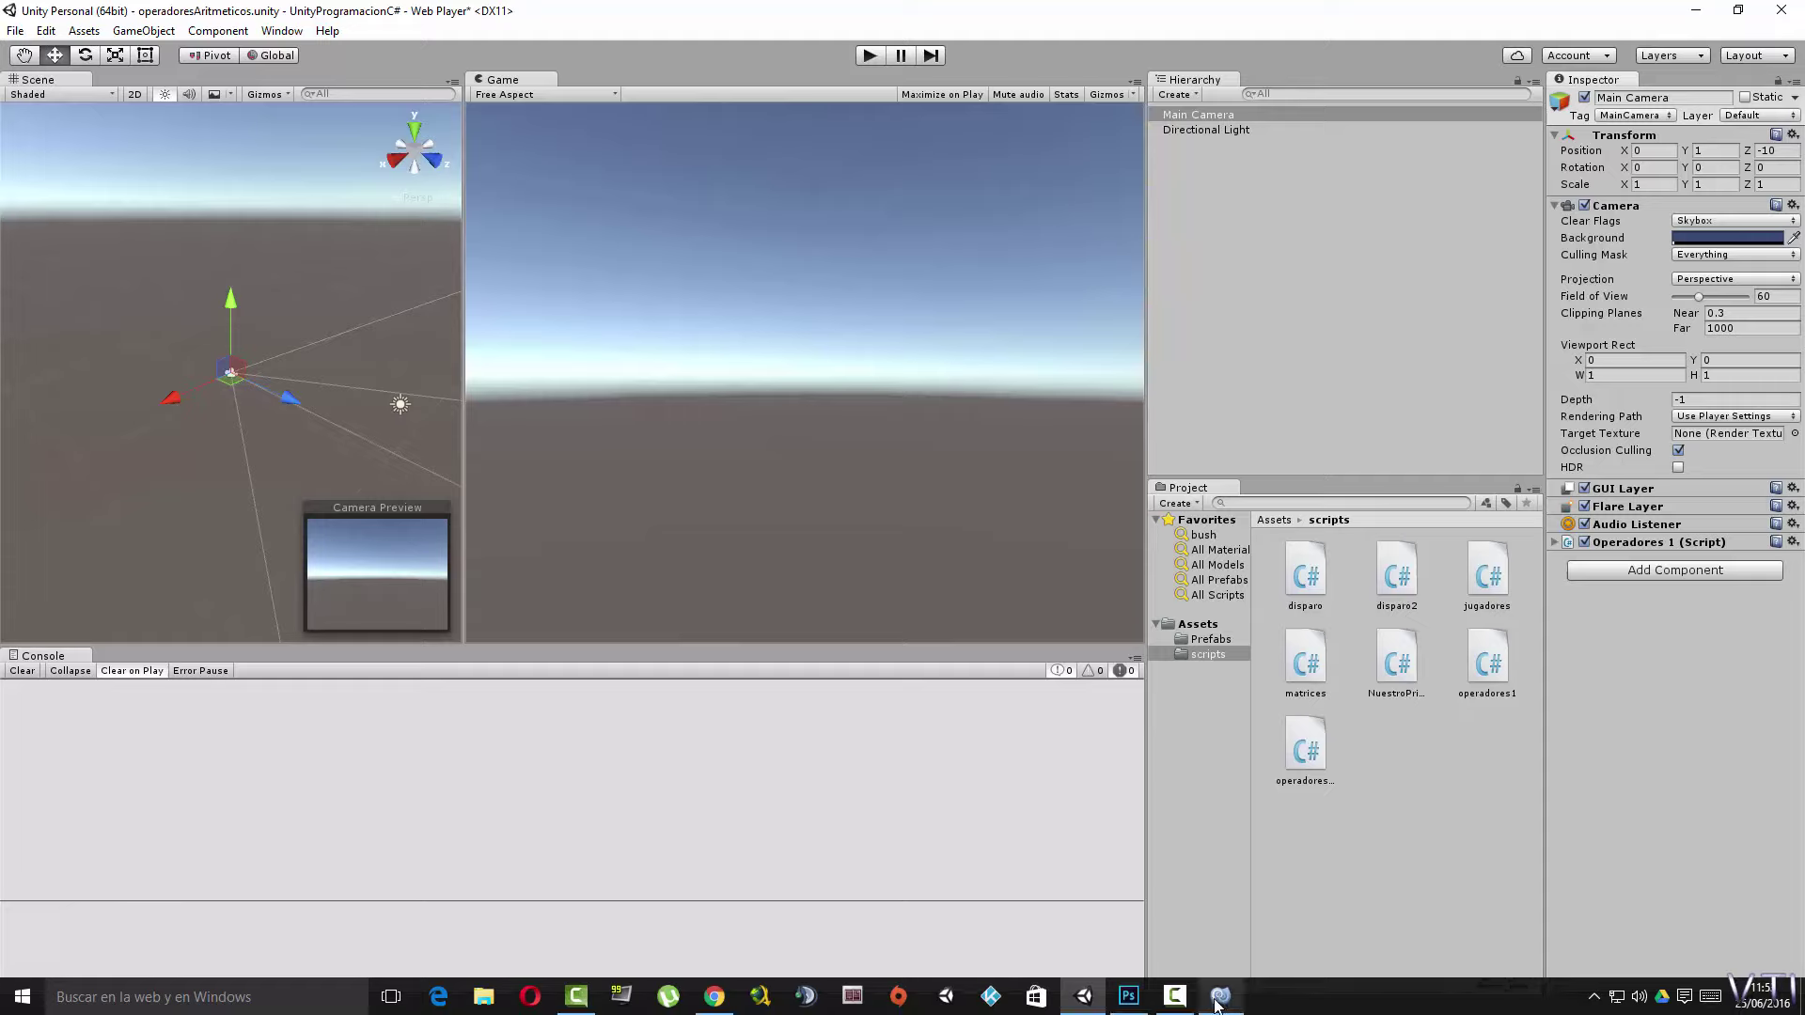
pyautogui.click(1221, 997)
pyautogui.hotkey('ctrl', 's')
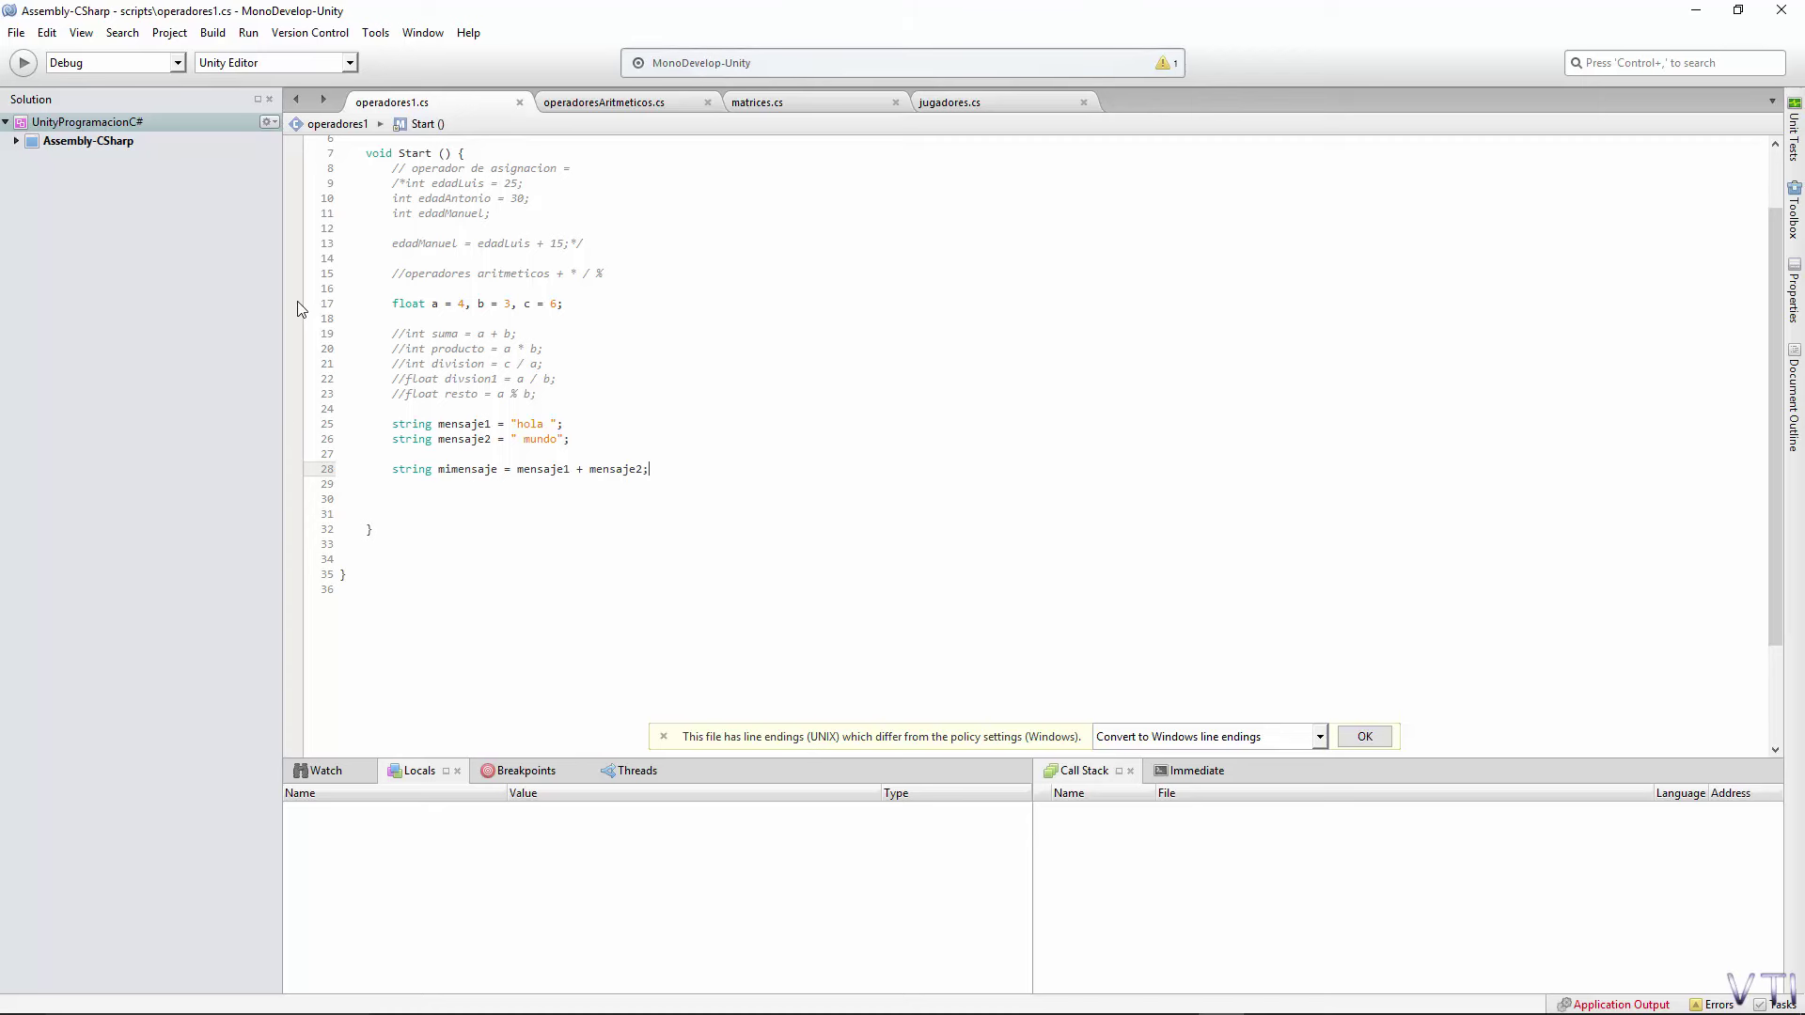
# Set a breakpoint on the mensaje1 line, debug with Unity Play, inspect the strings, then continue.
pyautogui.click(303, 427)
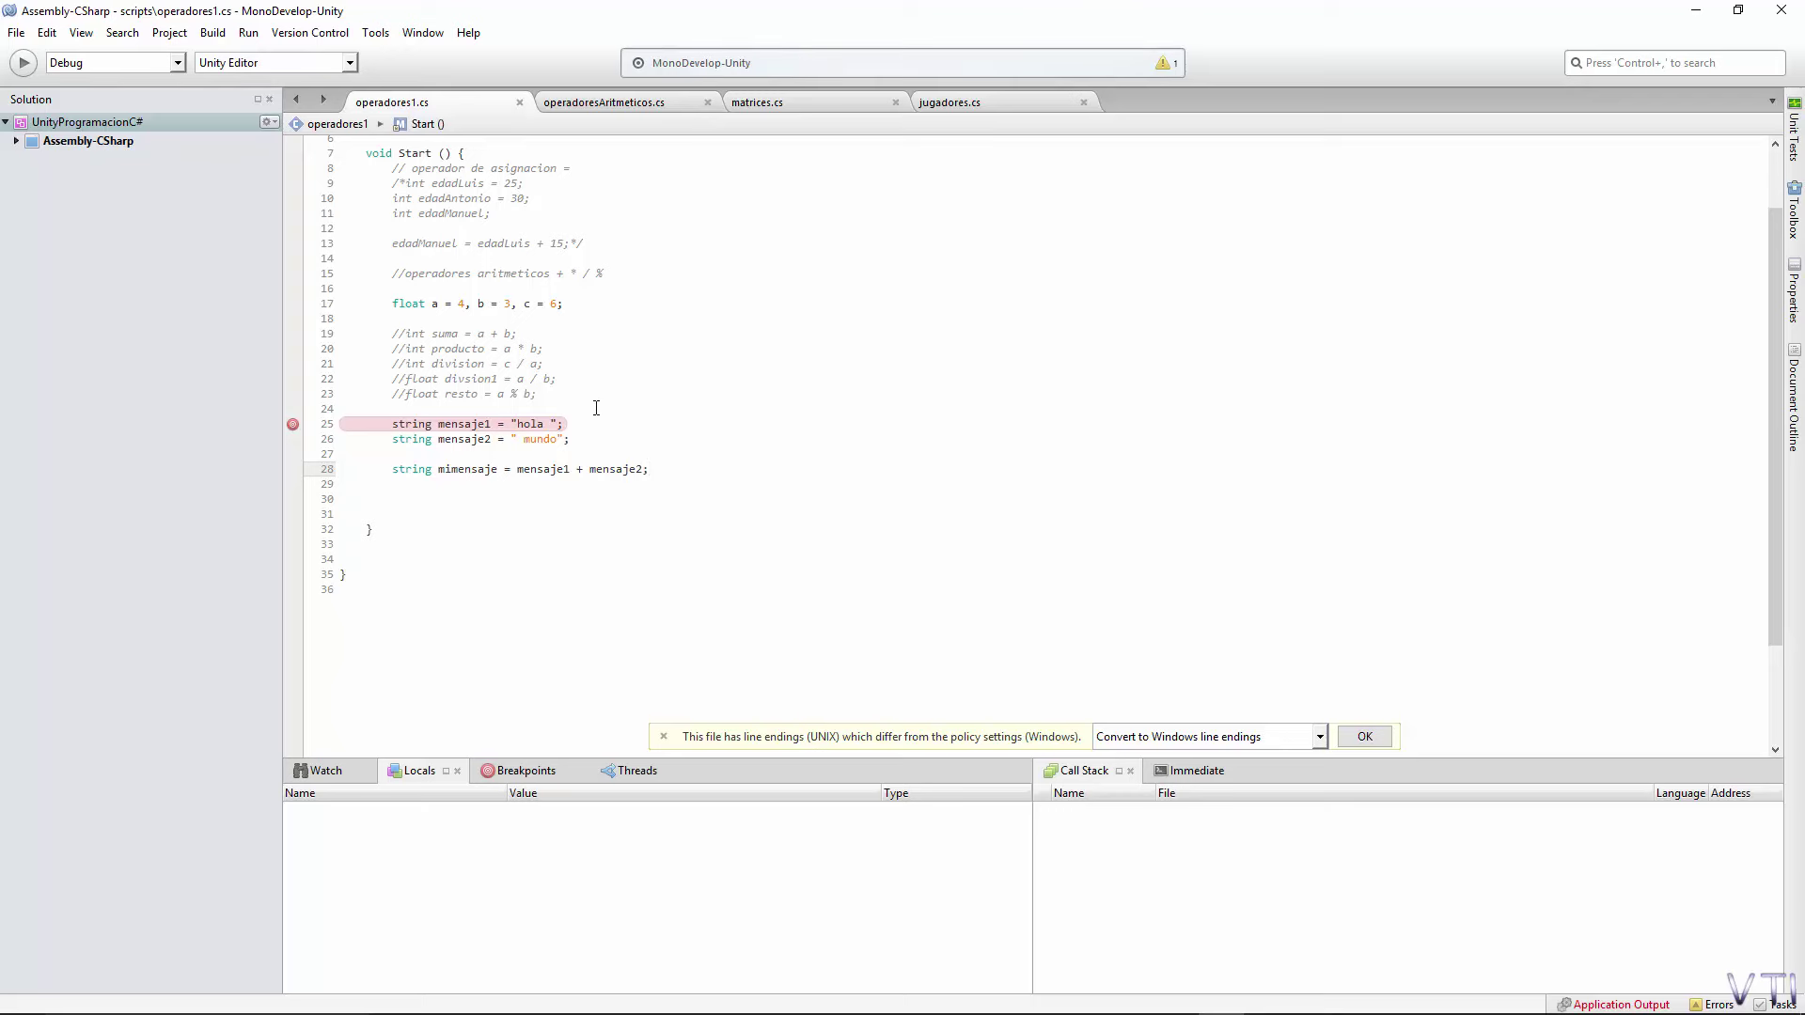
pyautogui.click(23, 62)
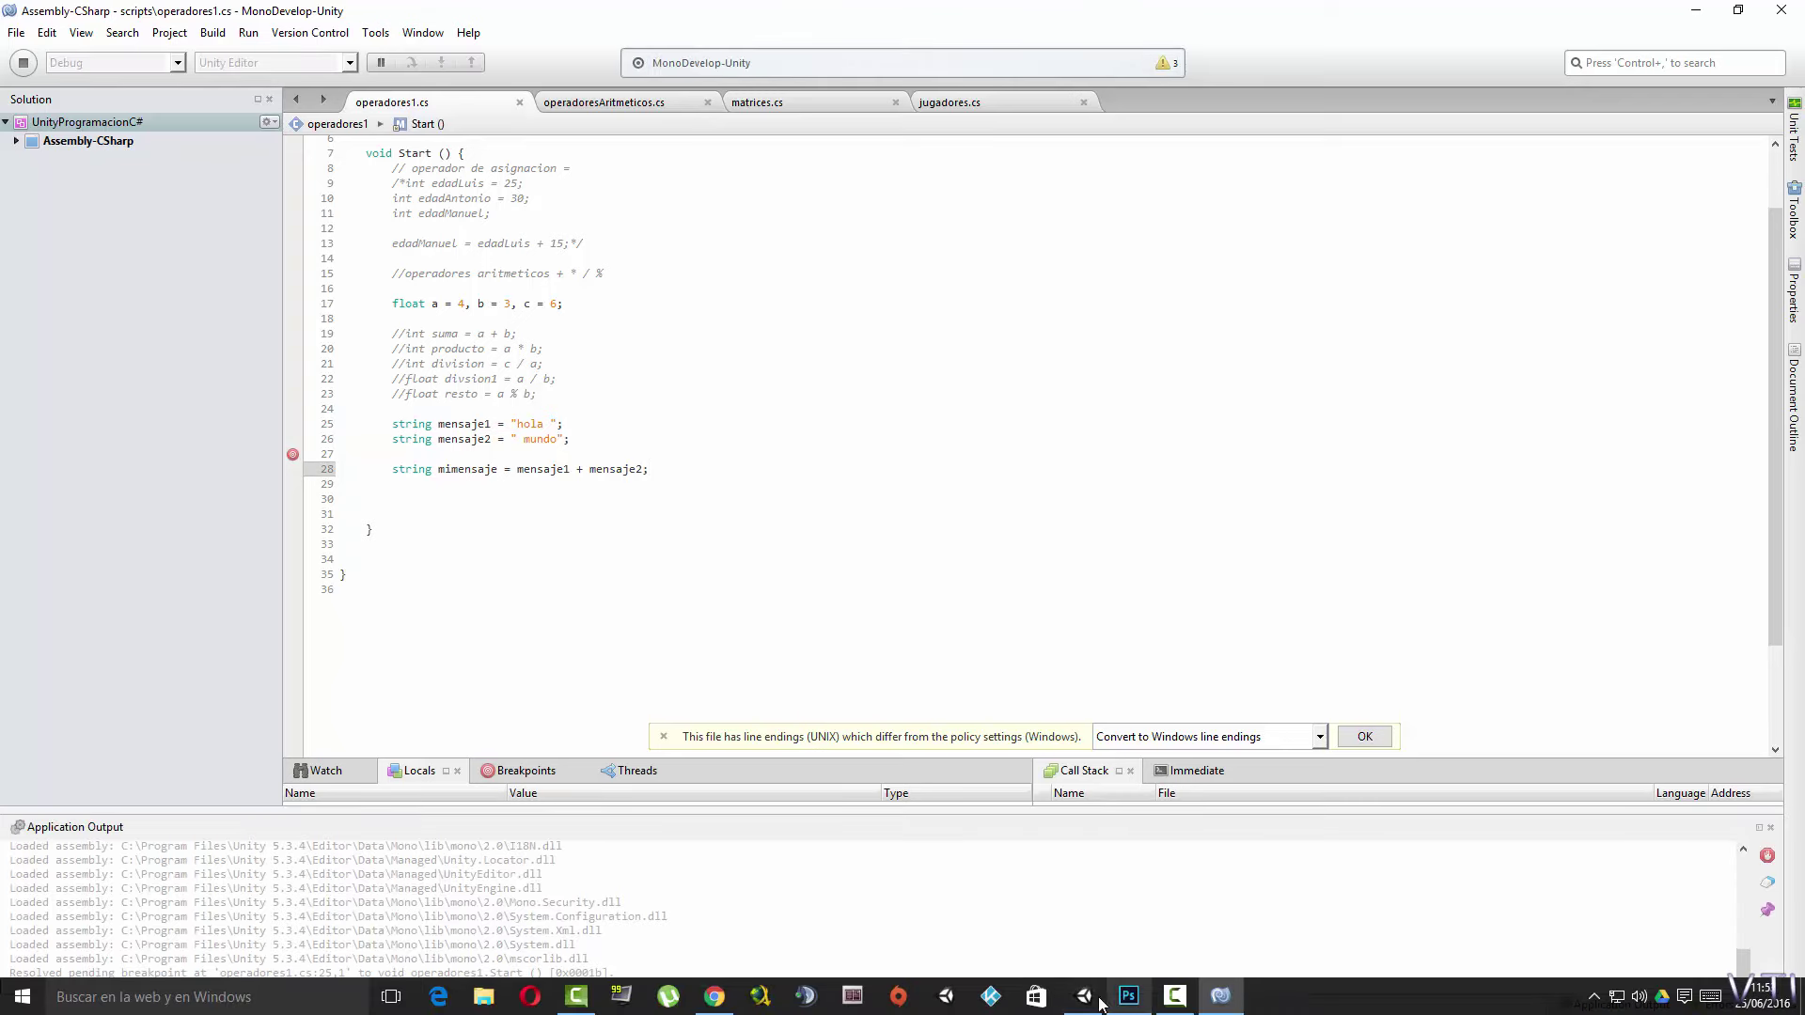
pyautogui.click(1100, 1002)
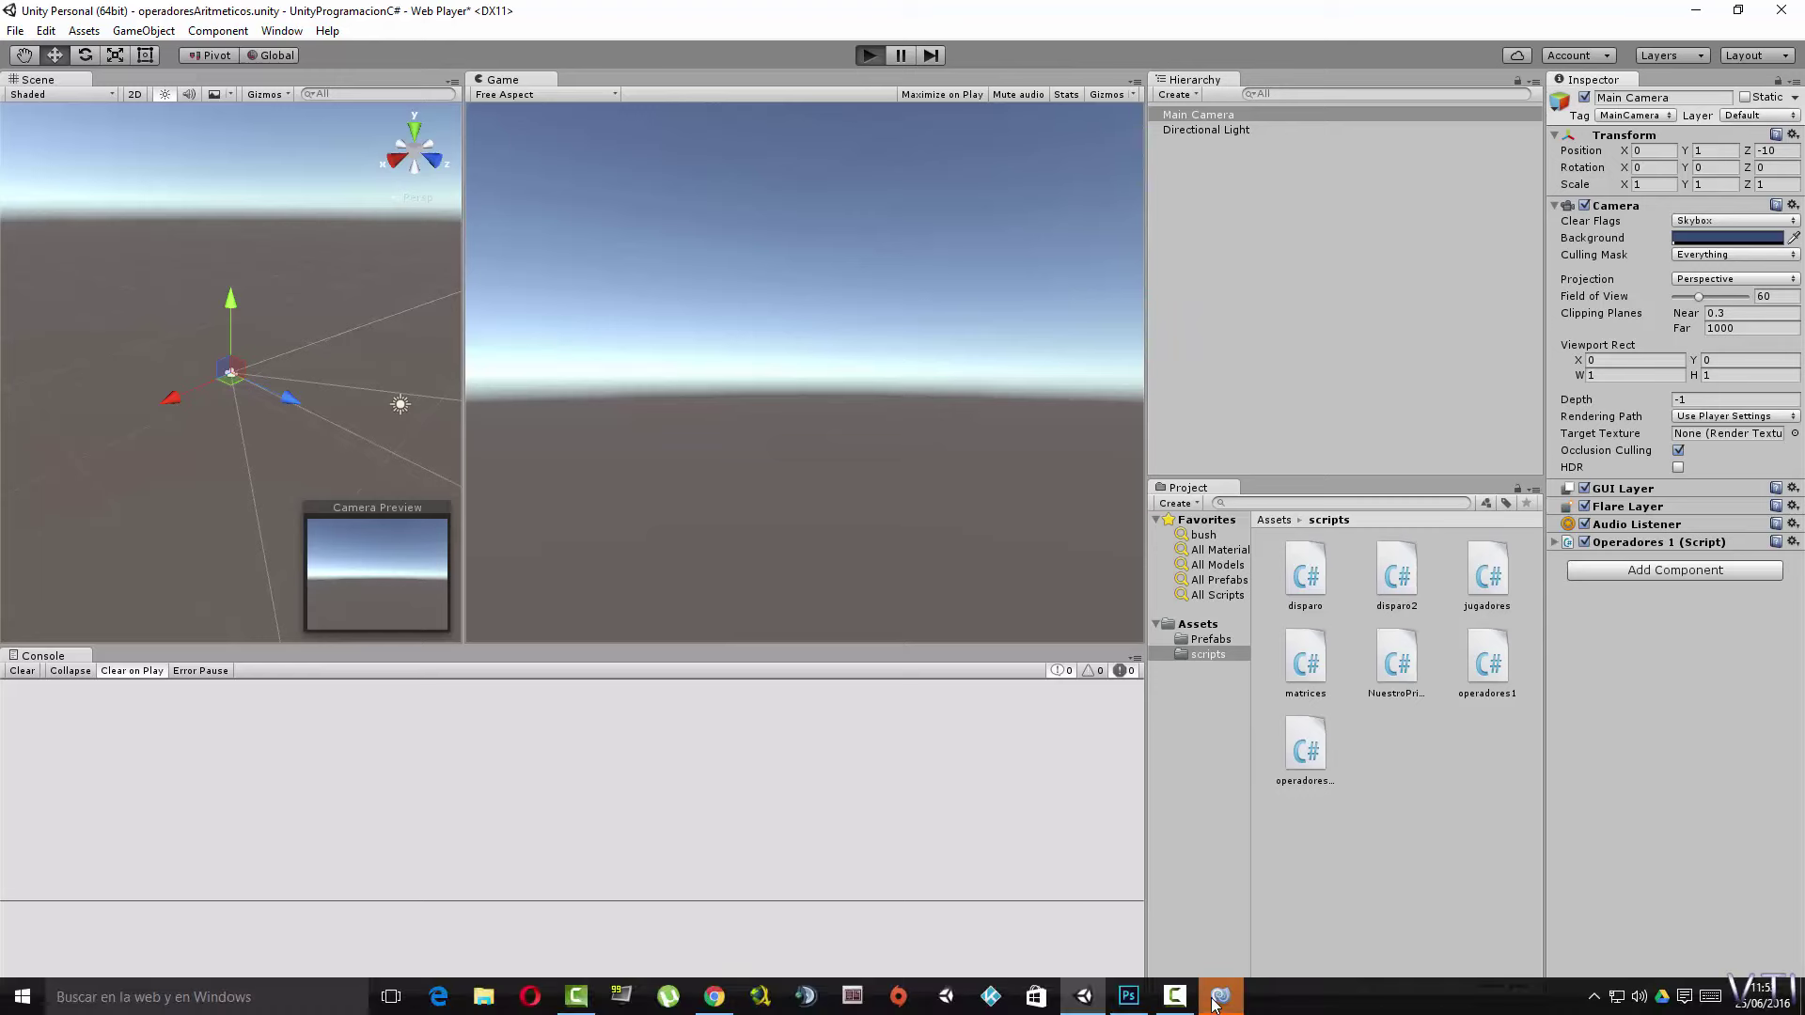
pyautogui.click(1216, 1002)
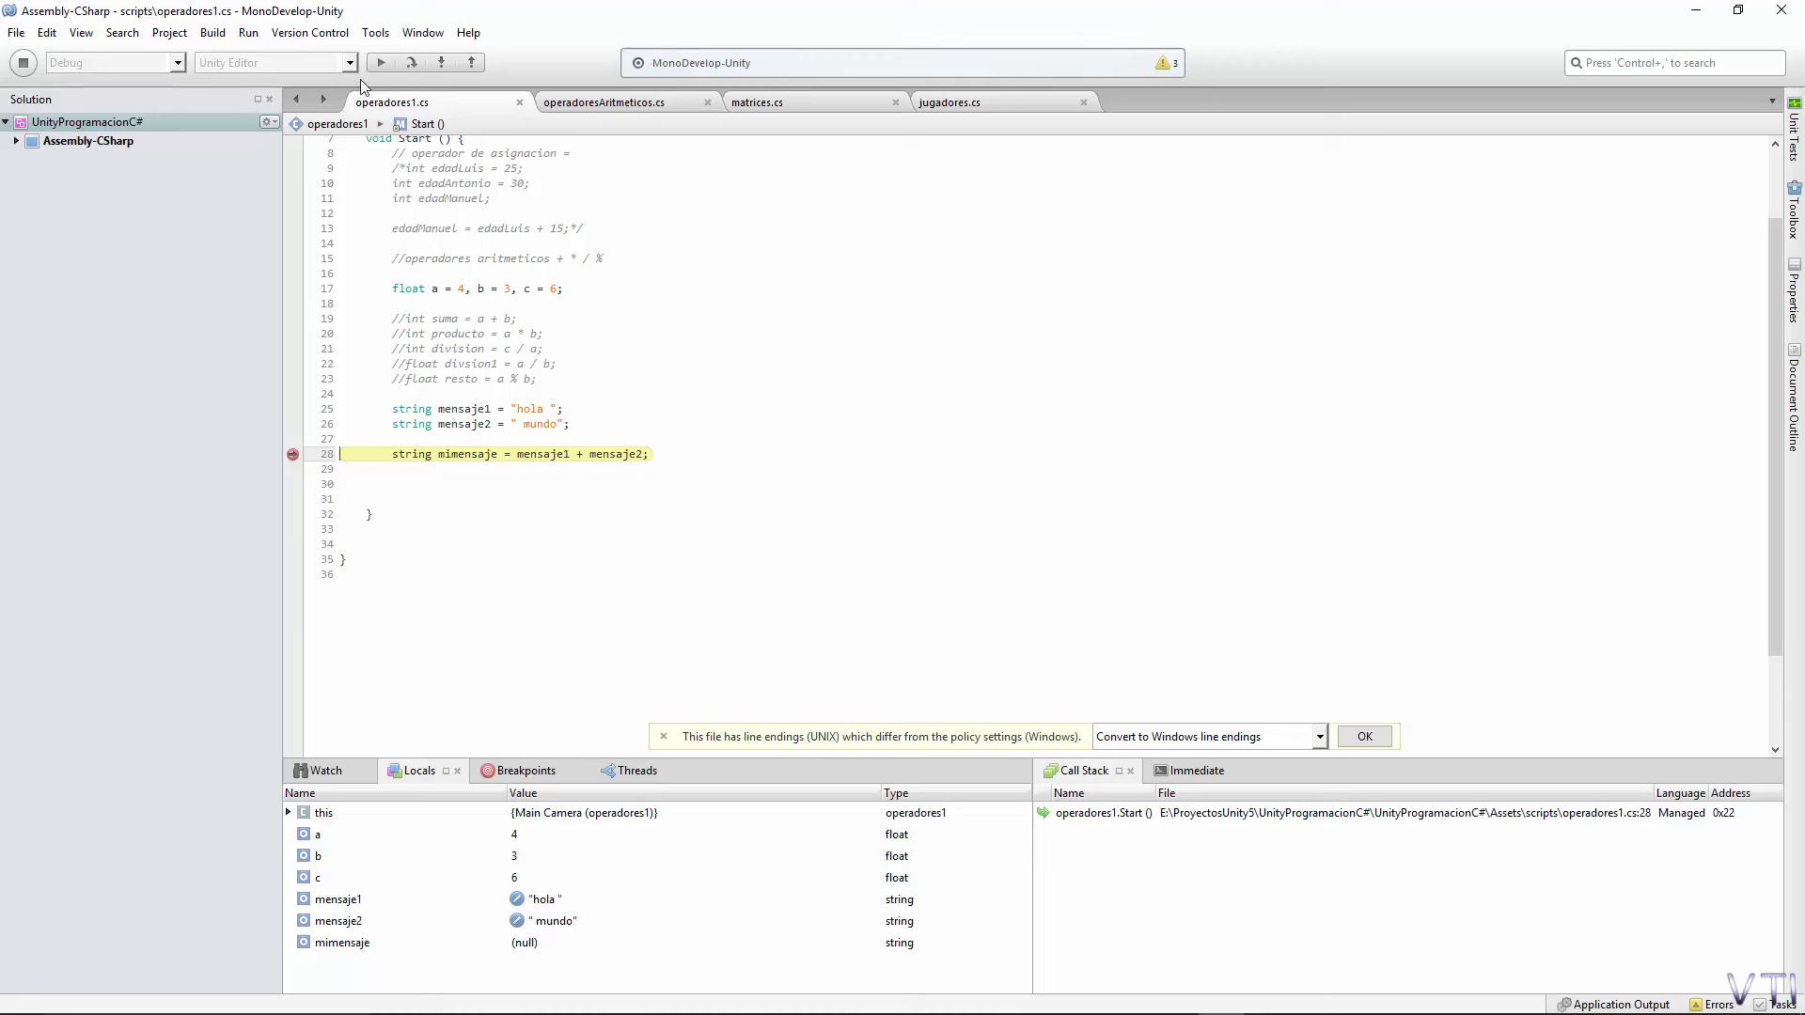
pyautogui.click(411, 62)
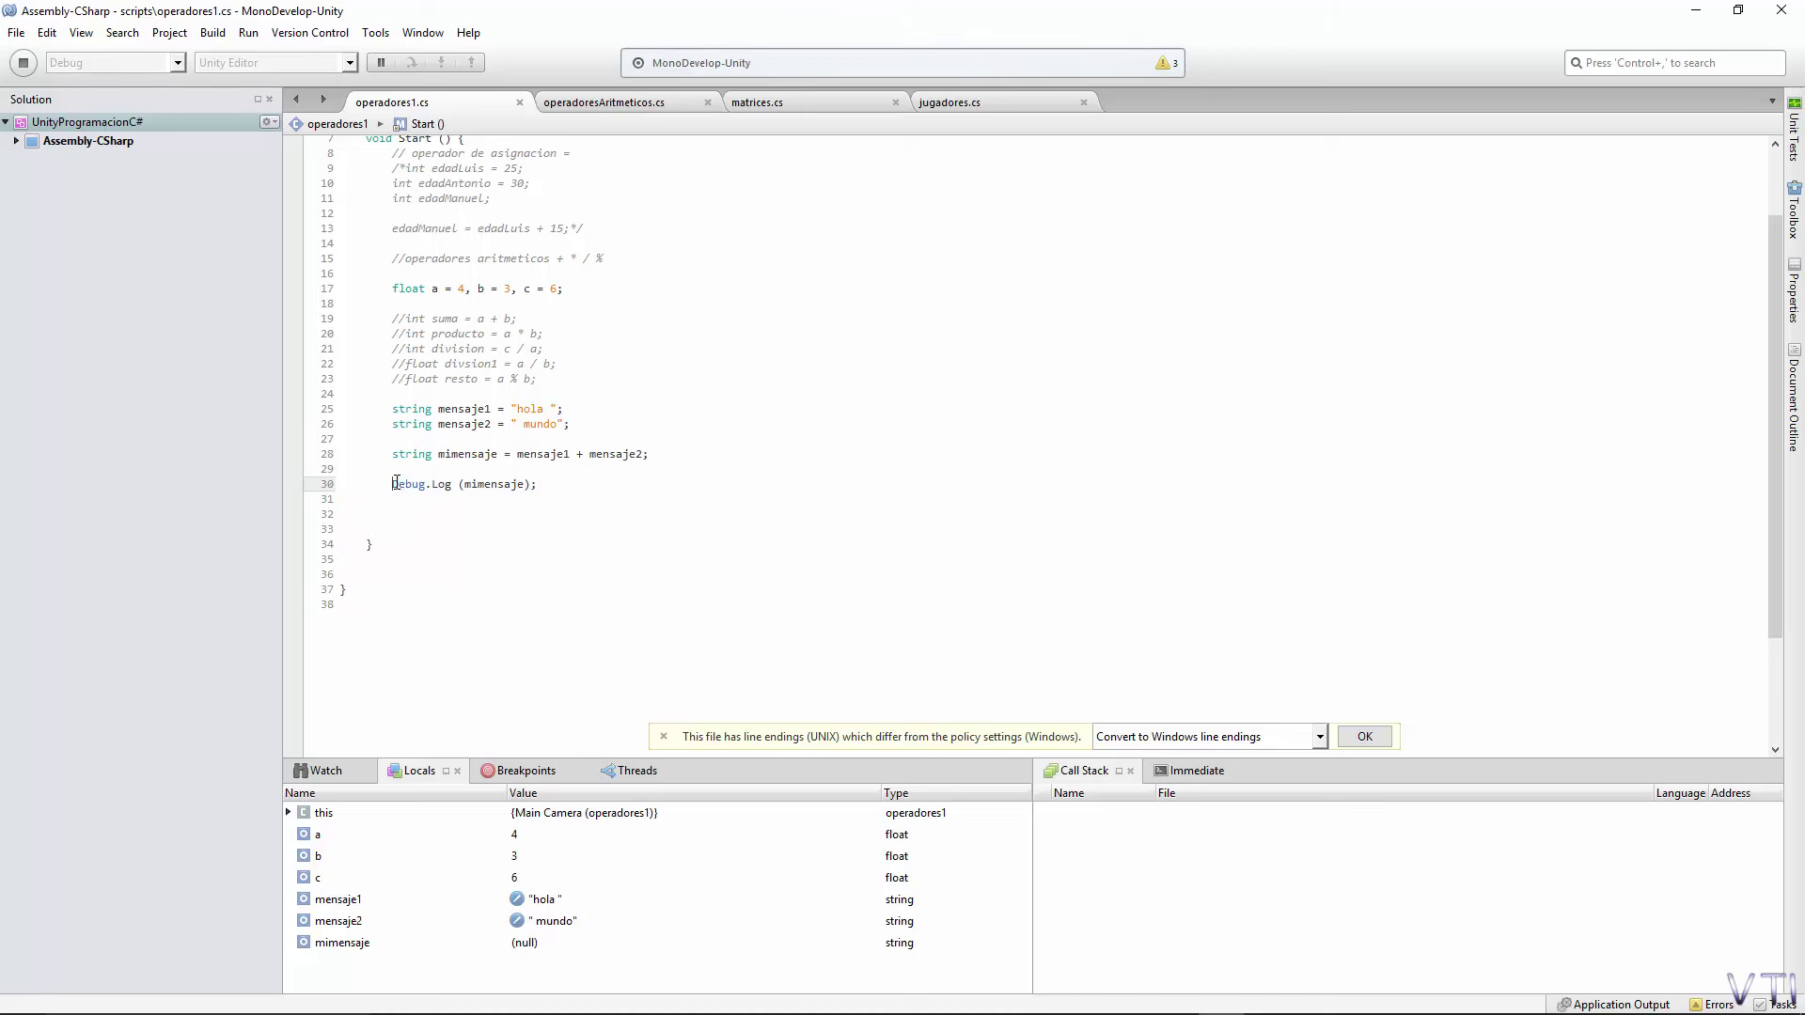
# Check the Debug.Log (mimensaje) line, then view the 'hola mundo' Console entry's stack trace in Unity.
pyautogui.moveTo(396, 482); pyautogui.dragTo(538, 484)
pyautogui.press('End')
pyautogui.click(1120, 992)
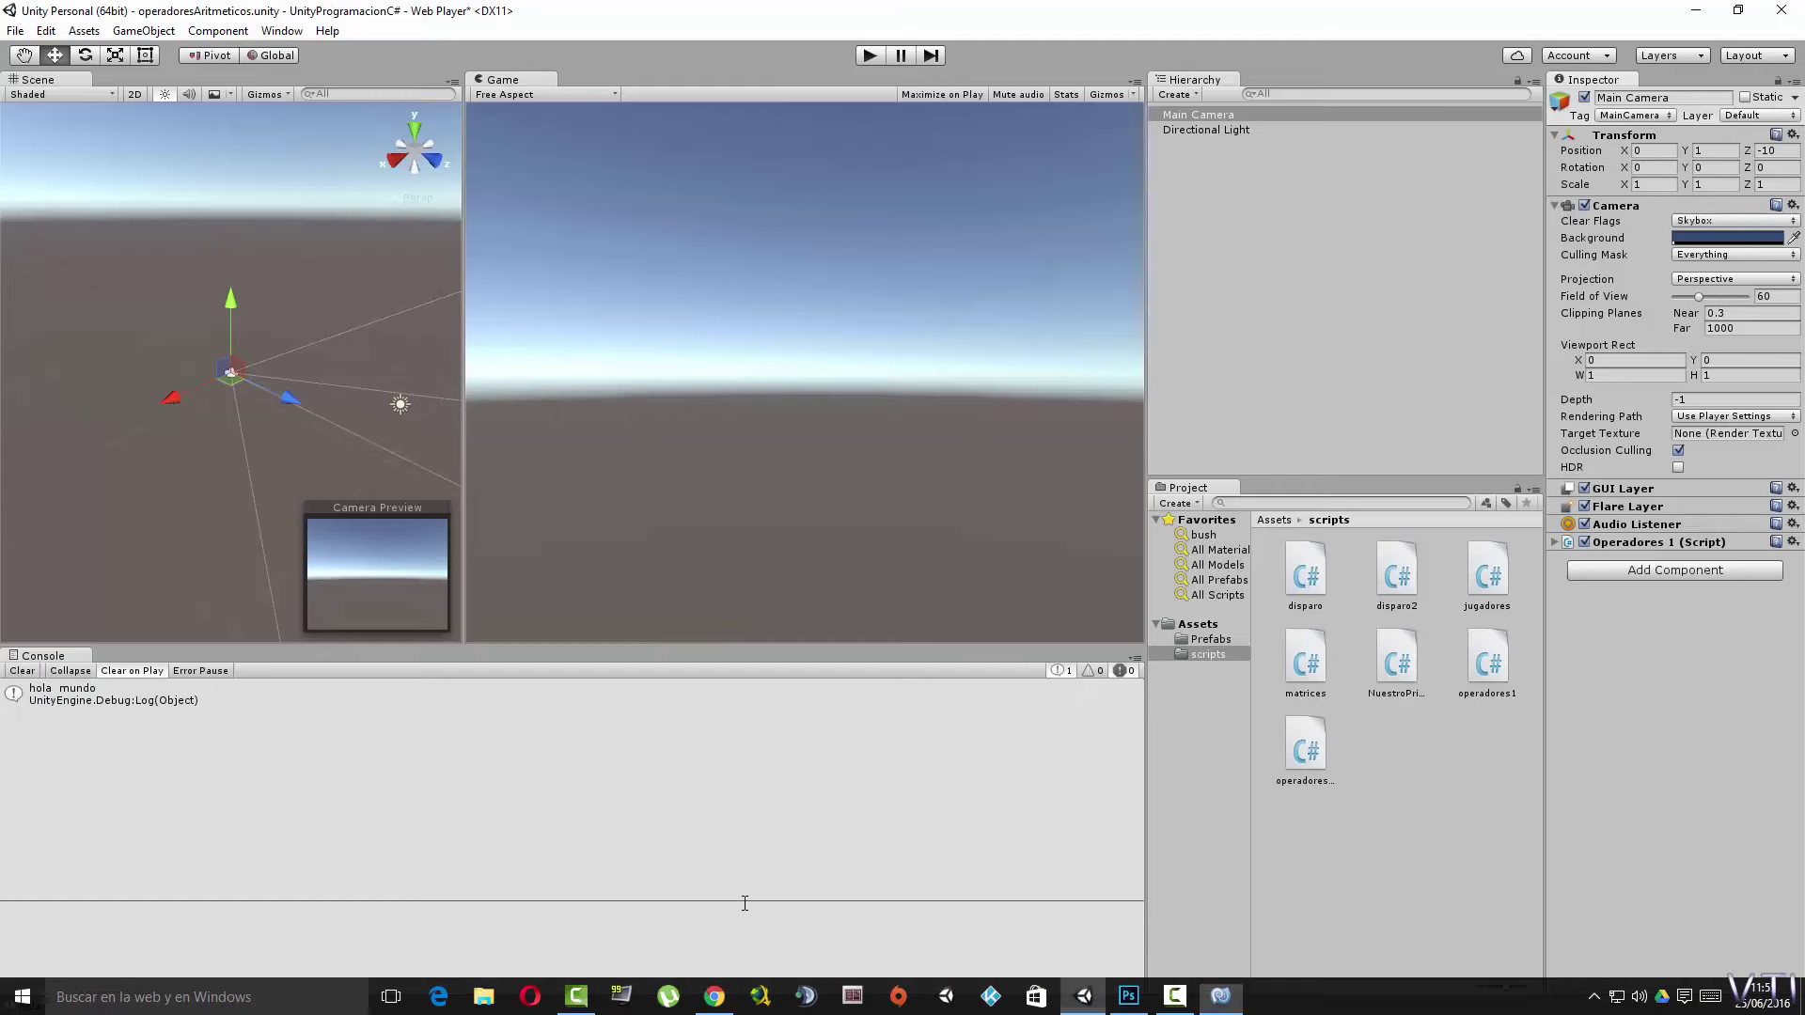
pyautogui.click(80, 703)
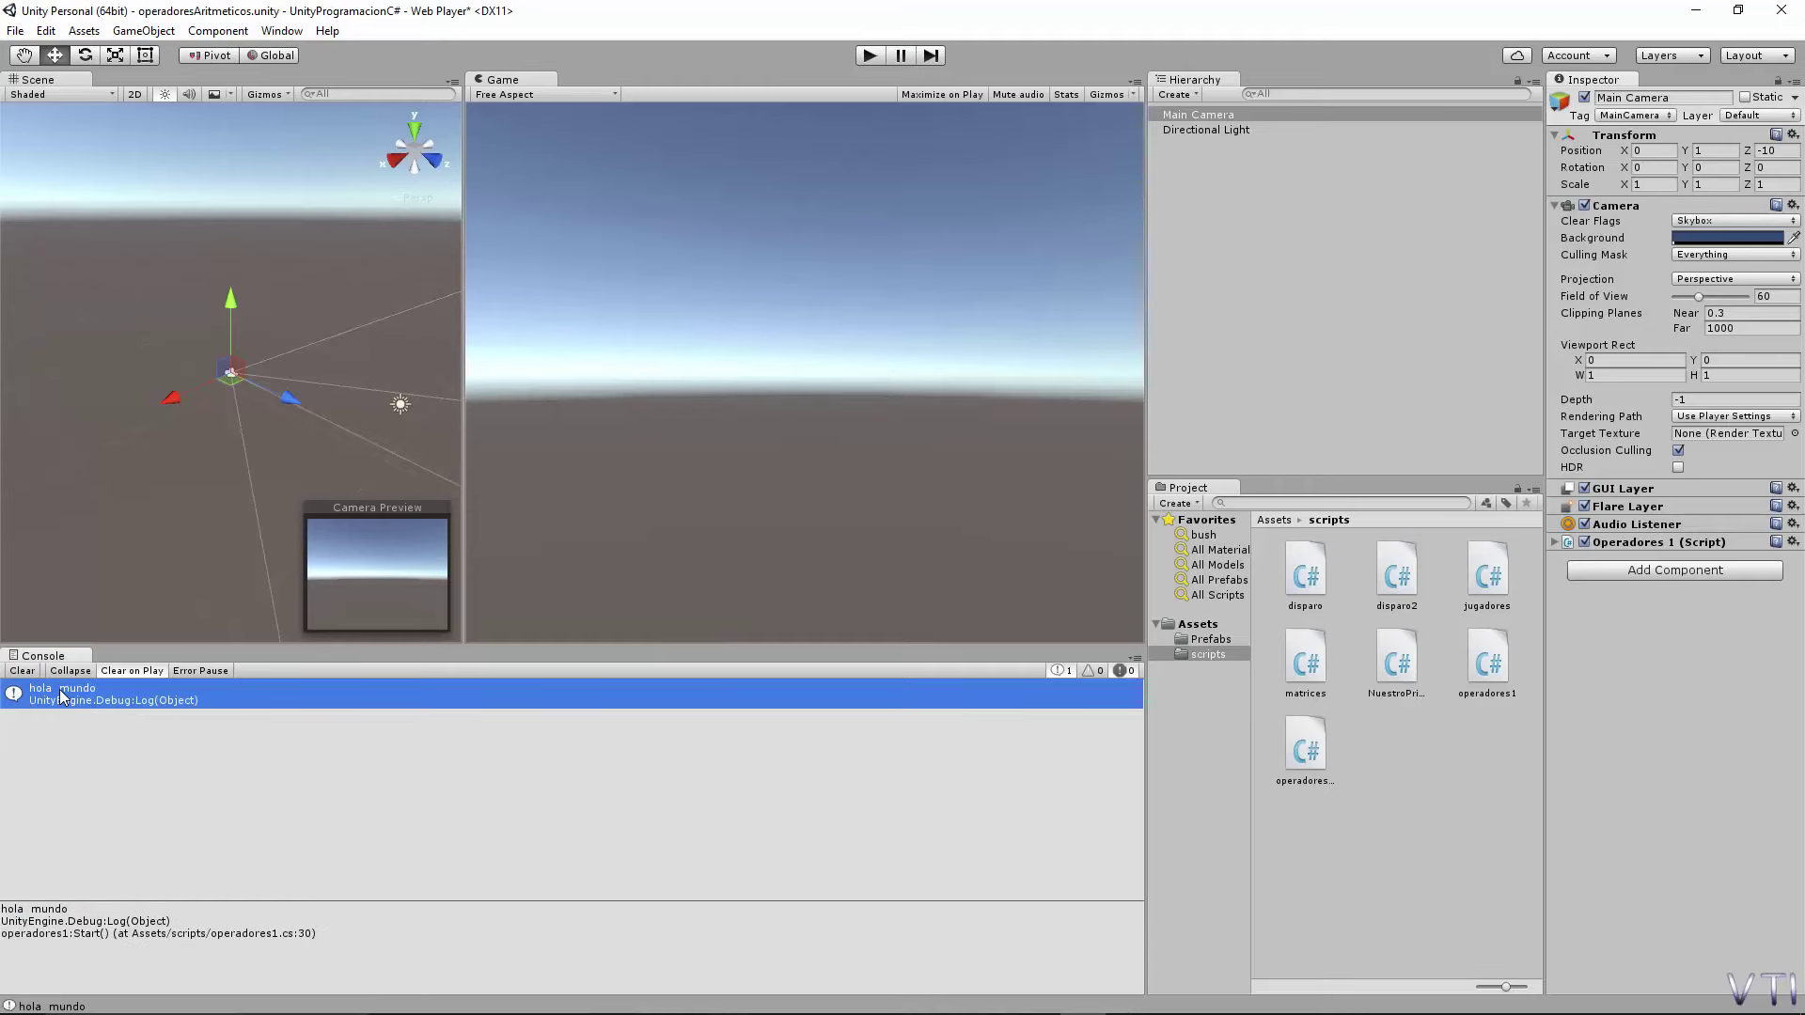